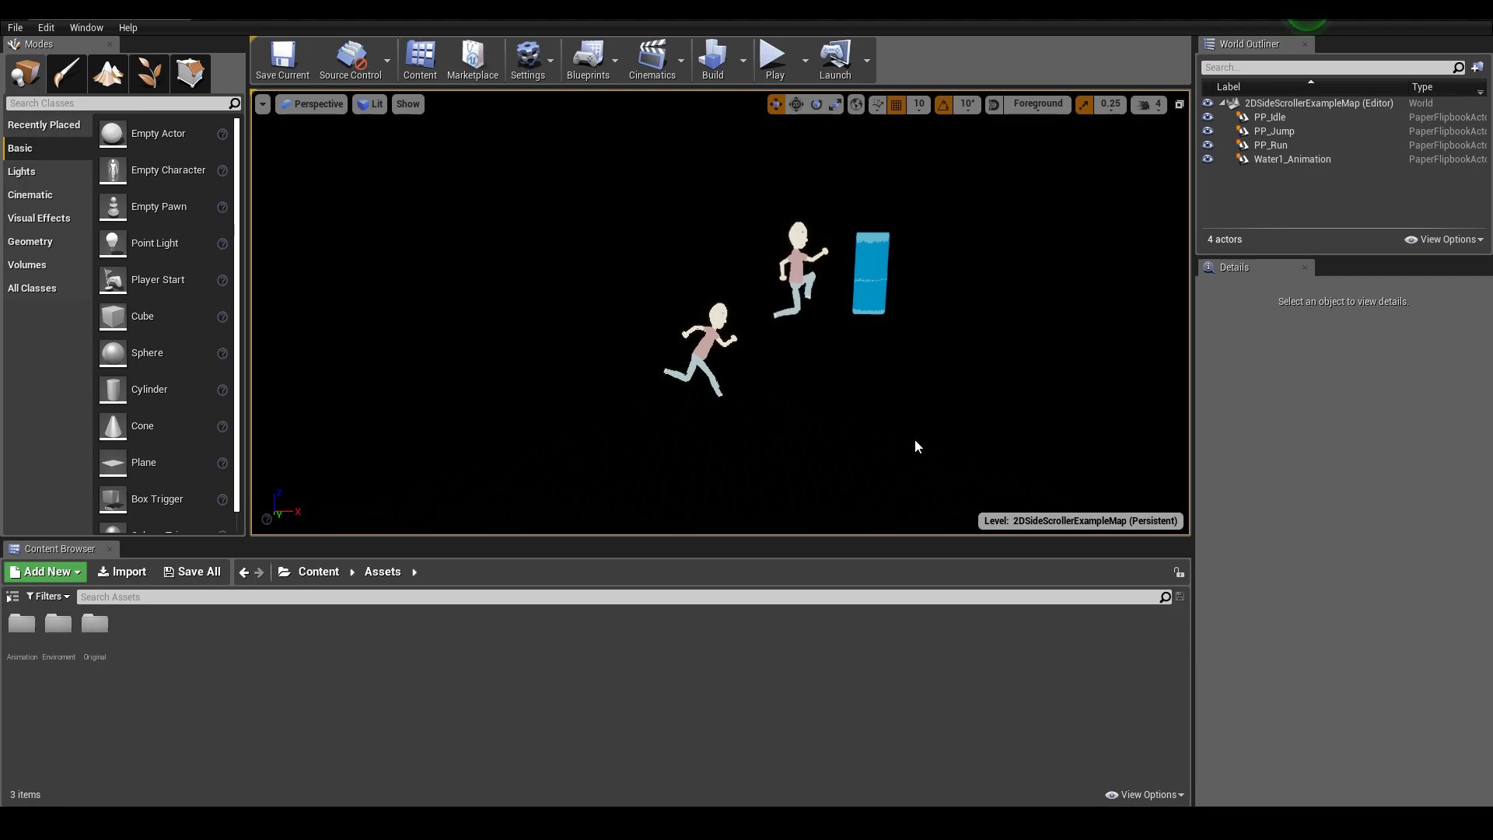
Delete PP_Idle, PP_Jump, PP_Run and Water1_Animation, leaving the map with 0 actors.
{"action": "mouse_move", "coordinate": [1282, 160]}
{"action": "left_mouse_down"}
{"action": "mouse_move", "coordinate": [1271, 117]}
{"action": "mouse_move", "coordinate": [1284, 143]}
{"action": "left_mouse_up"}
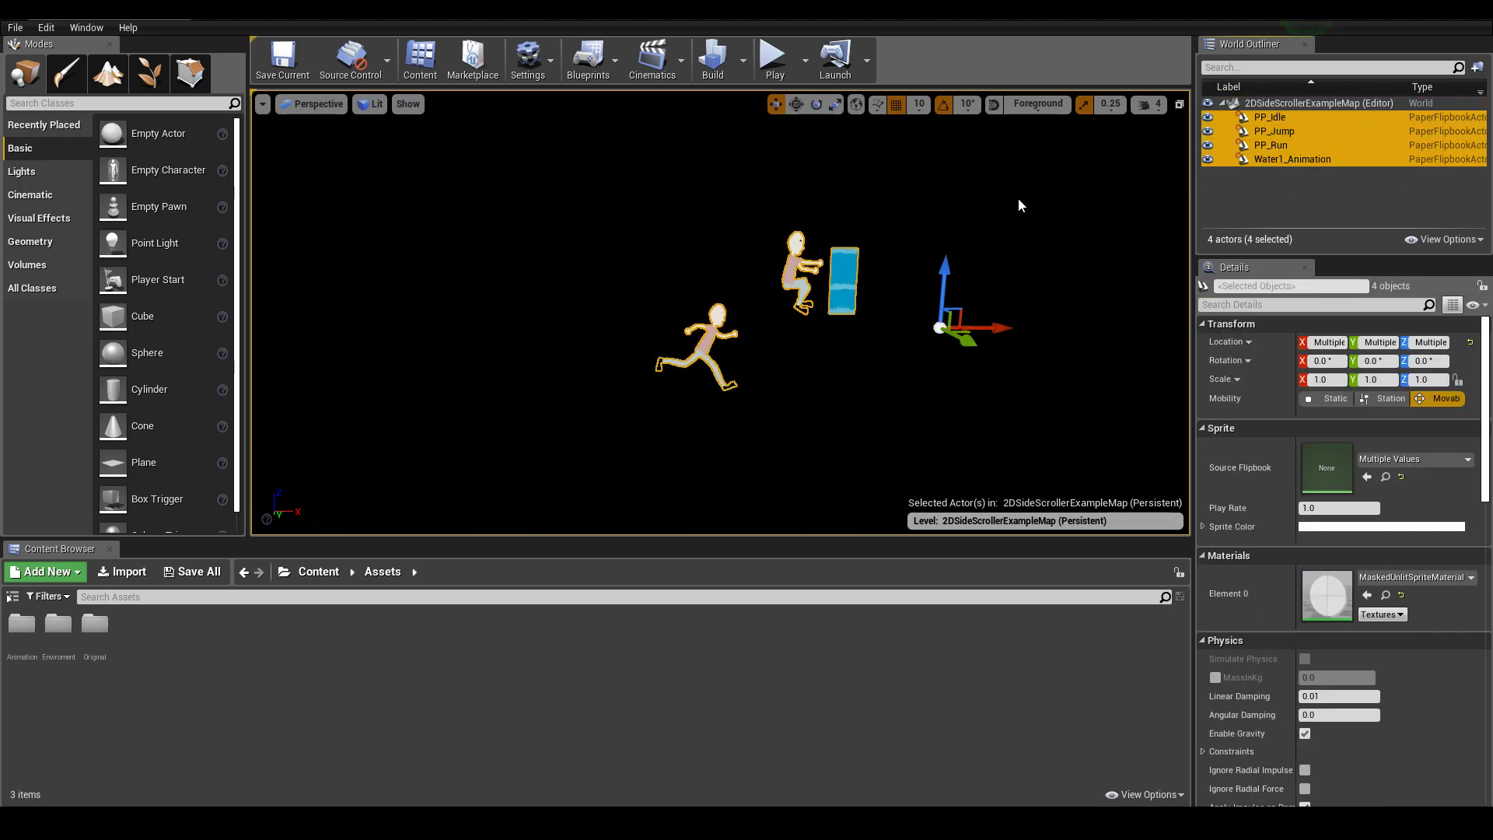
{"action": "key", "text": "Delete"}
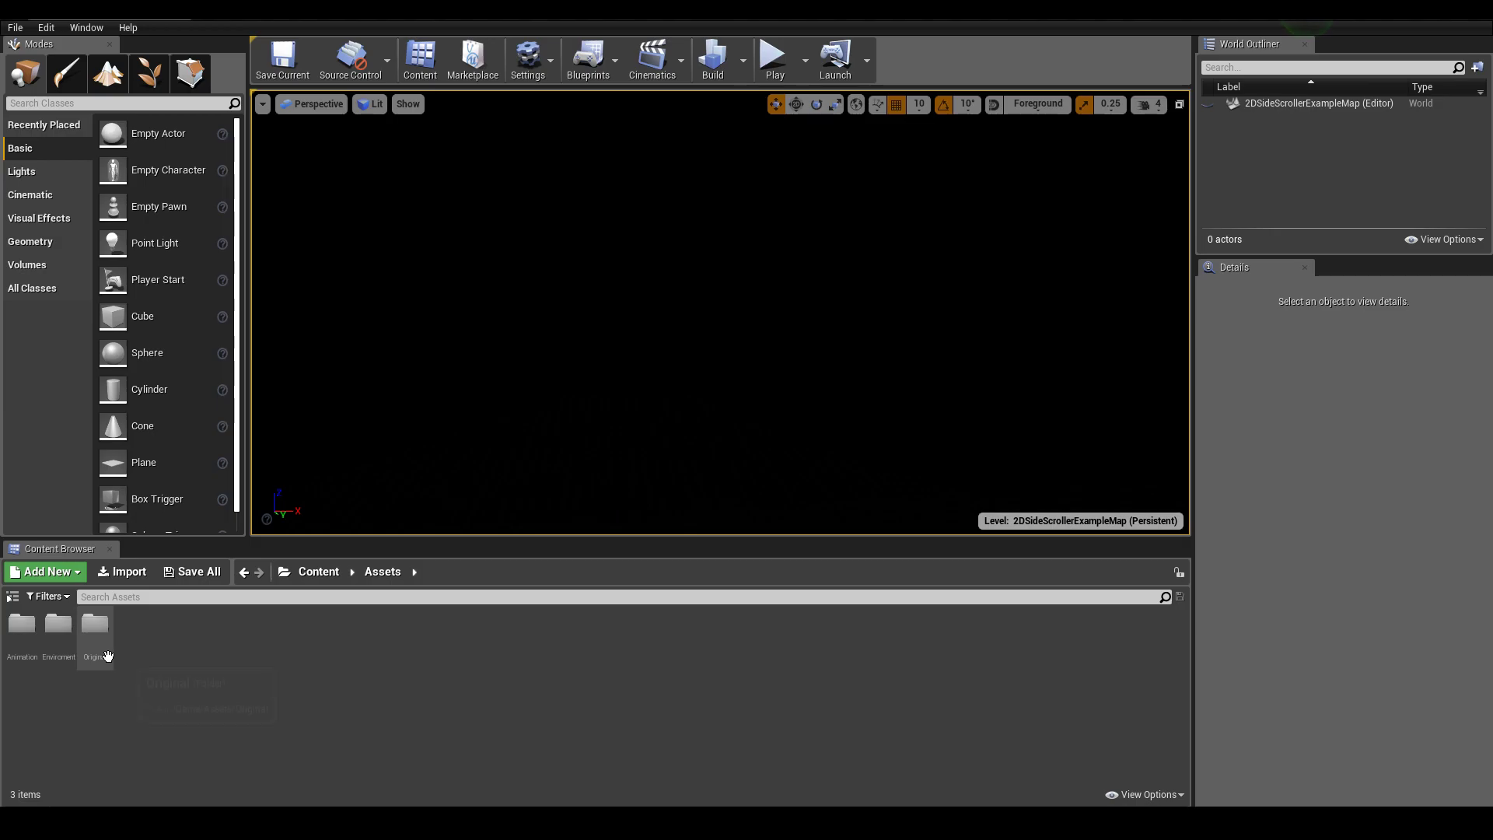
Open the Enviroment folder and browse the import dialog to the 2D > PNG image folder.
{"action": "double_click", "coordinate": [58, 625]}
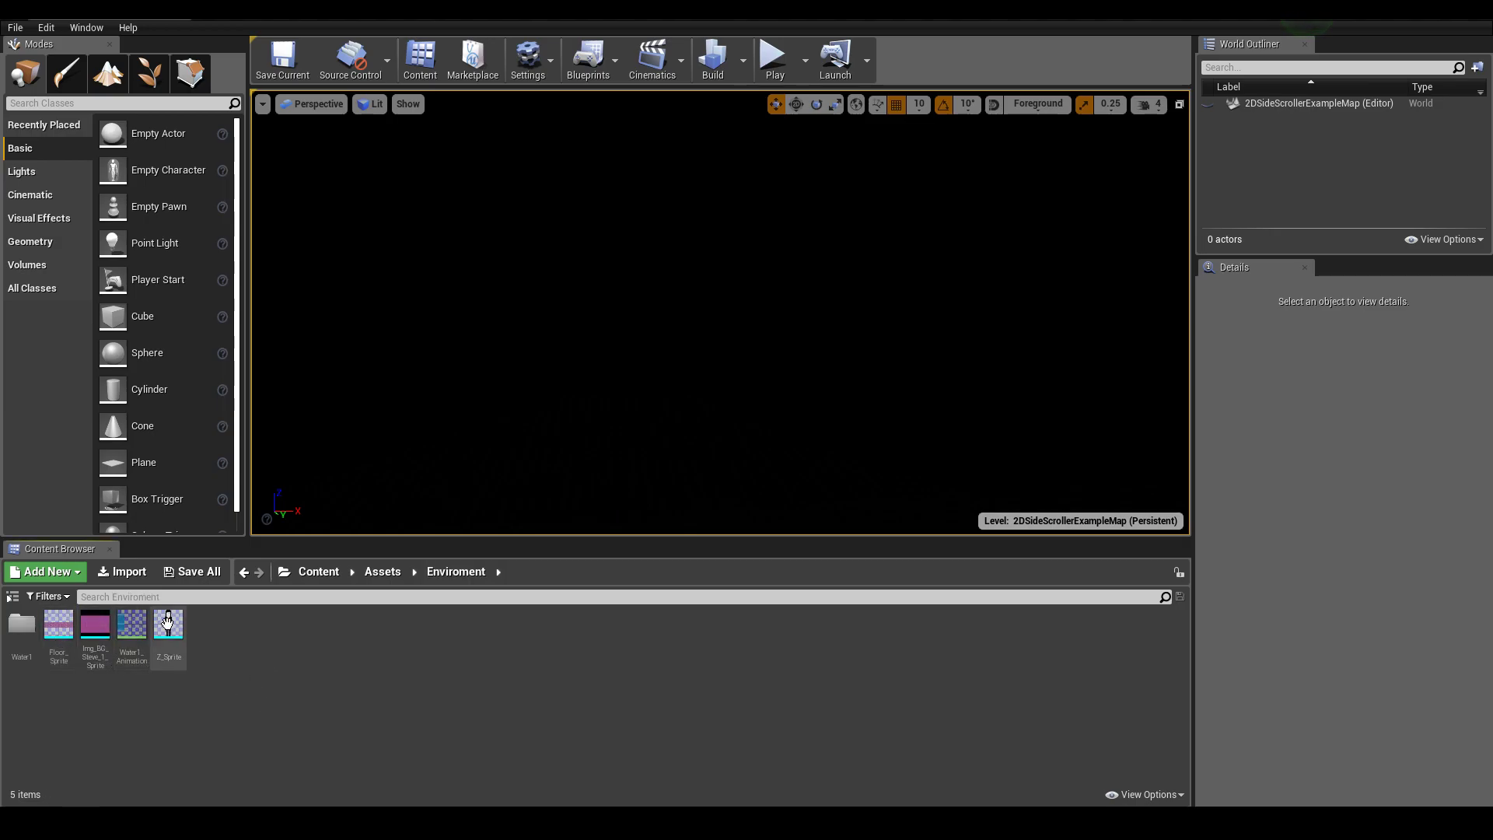
{"action": "left_click", "coordinate": [132, 573]}
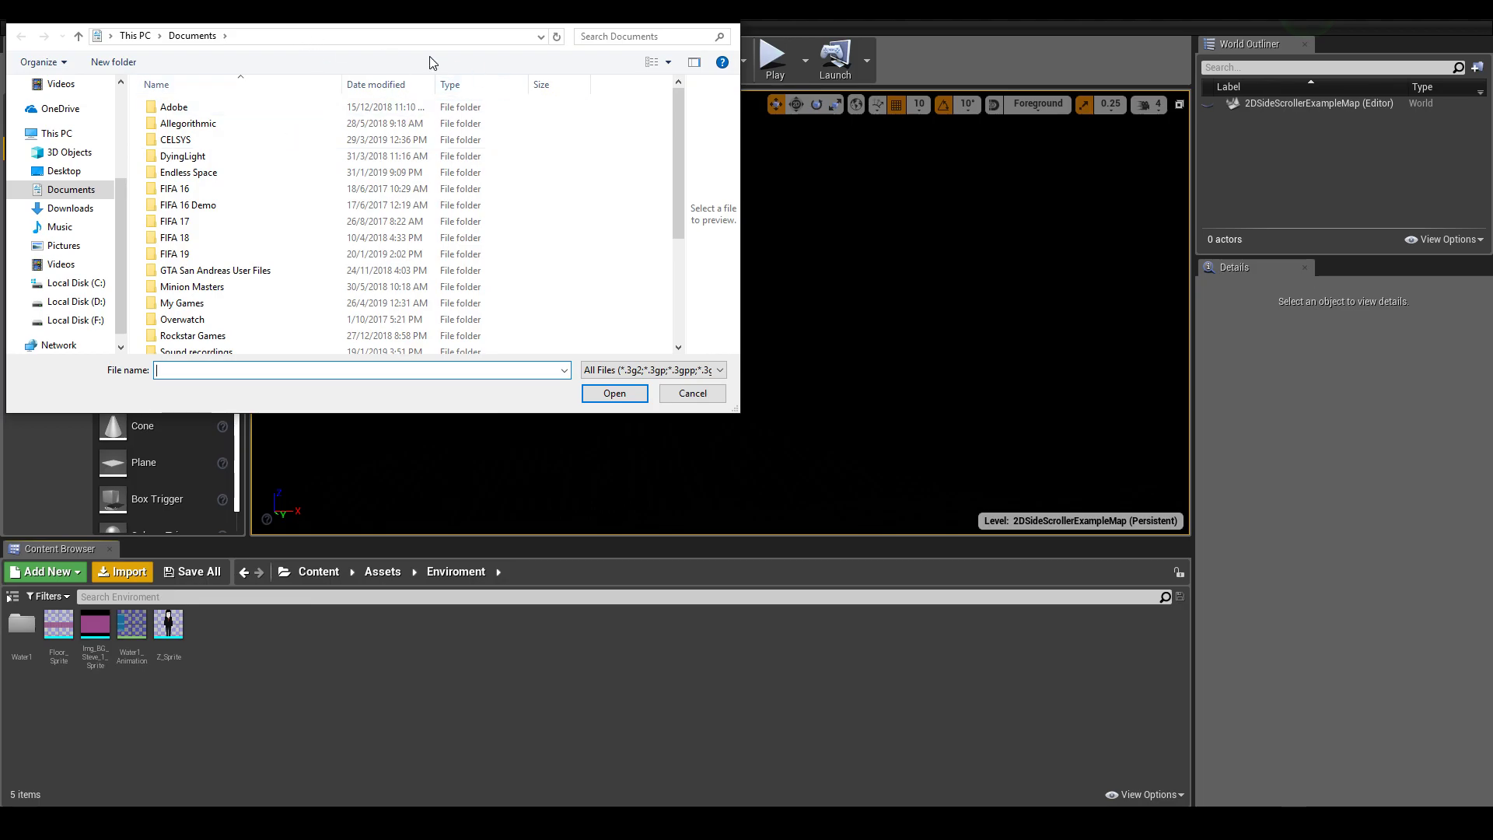
{"action": "key", "text": "Escape"}
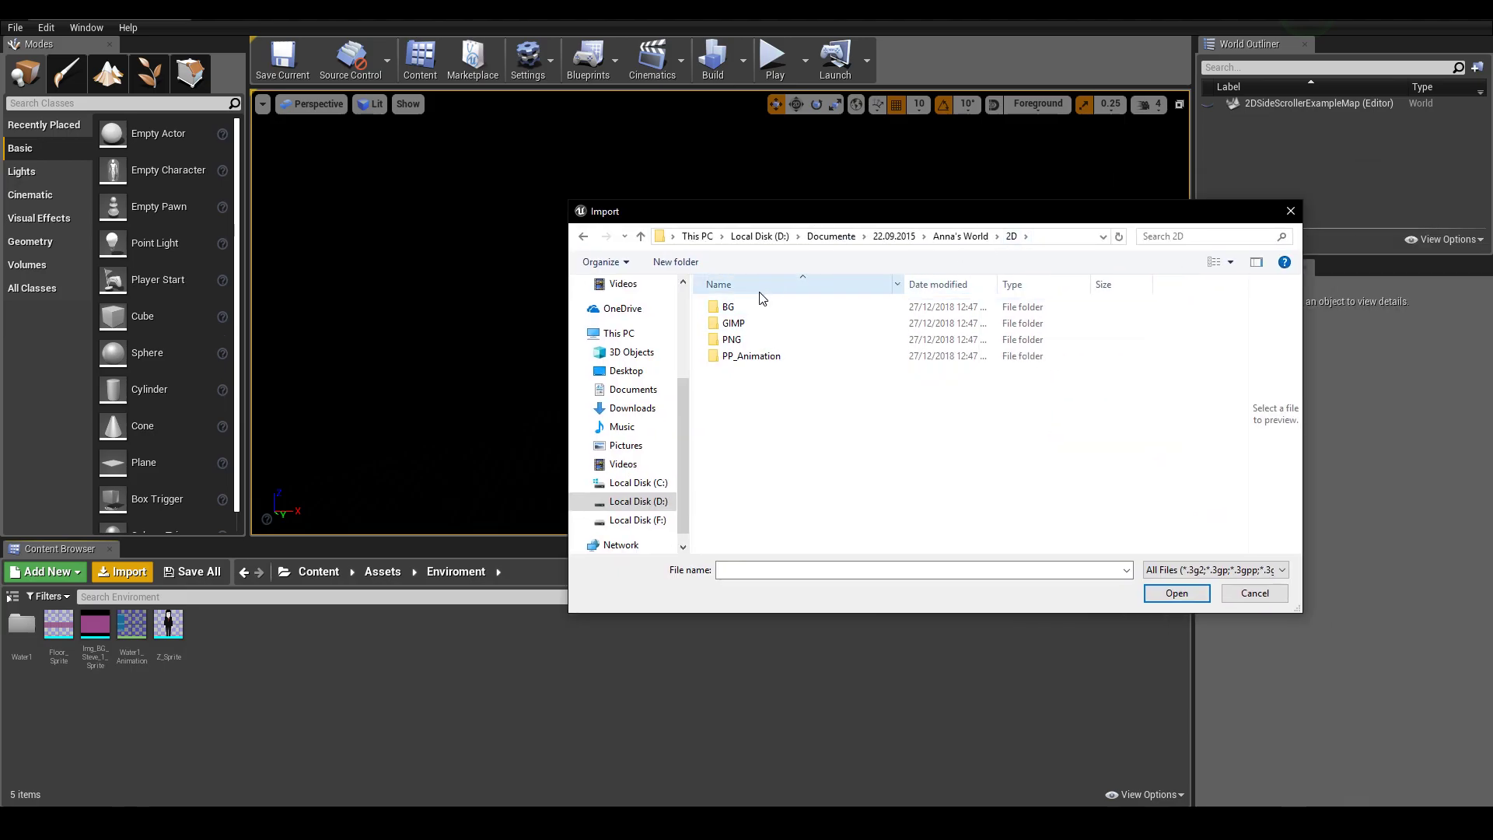
{"action": "double_click", "coordinate": [730, 309]}
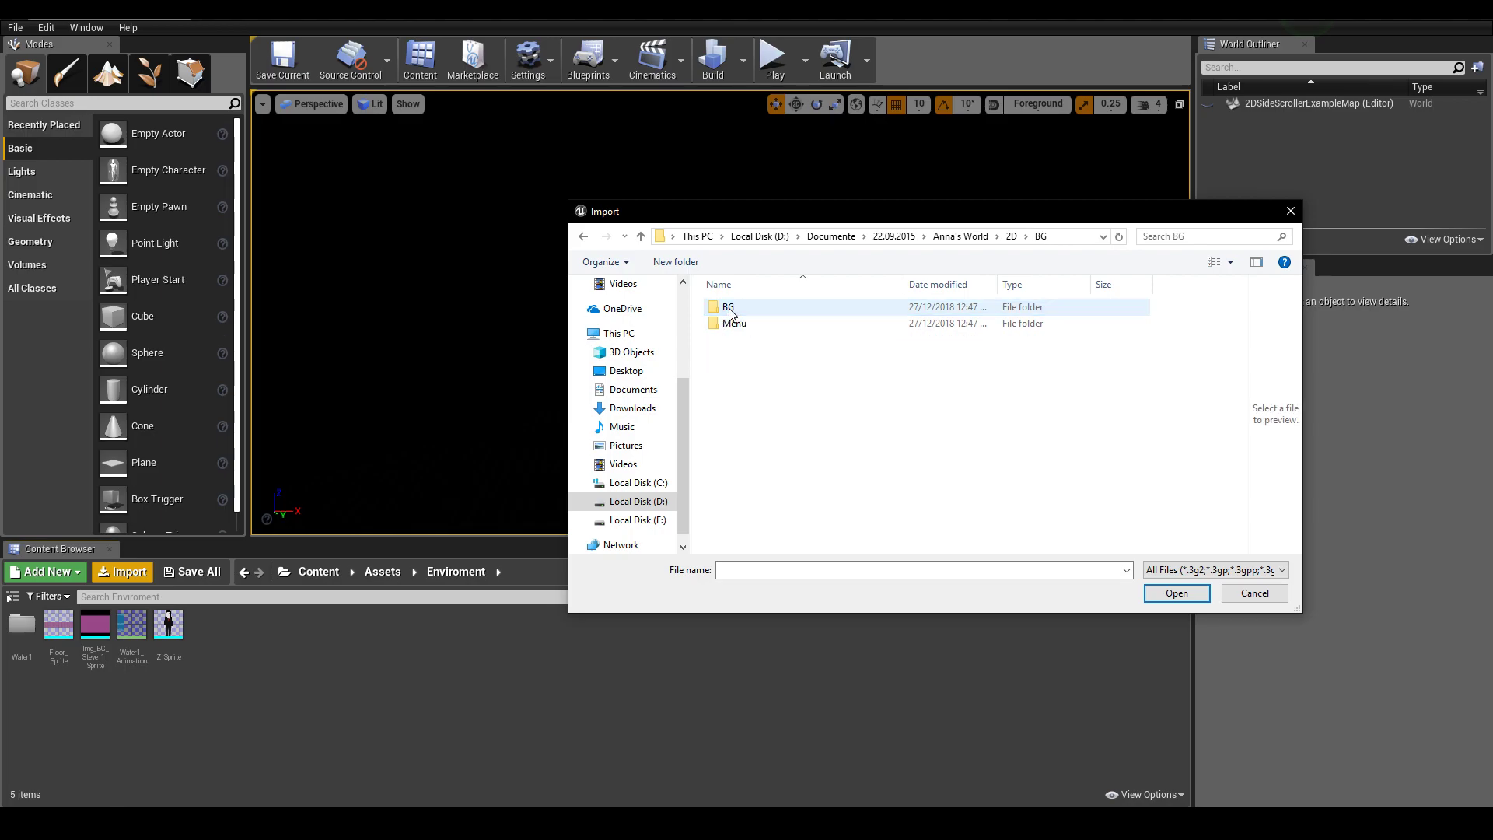
{"action": "left_click", "coordinate": [965, 237]}
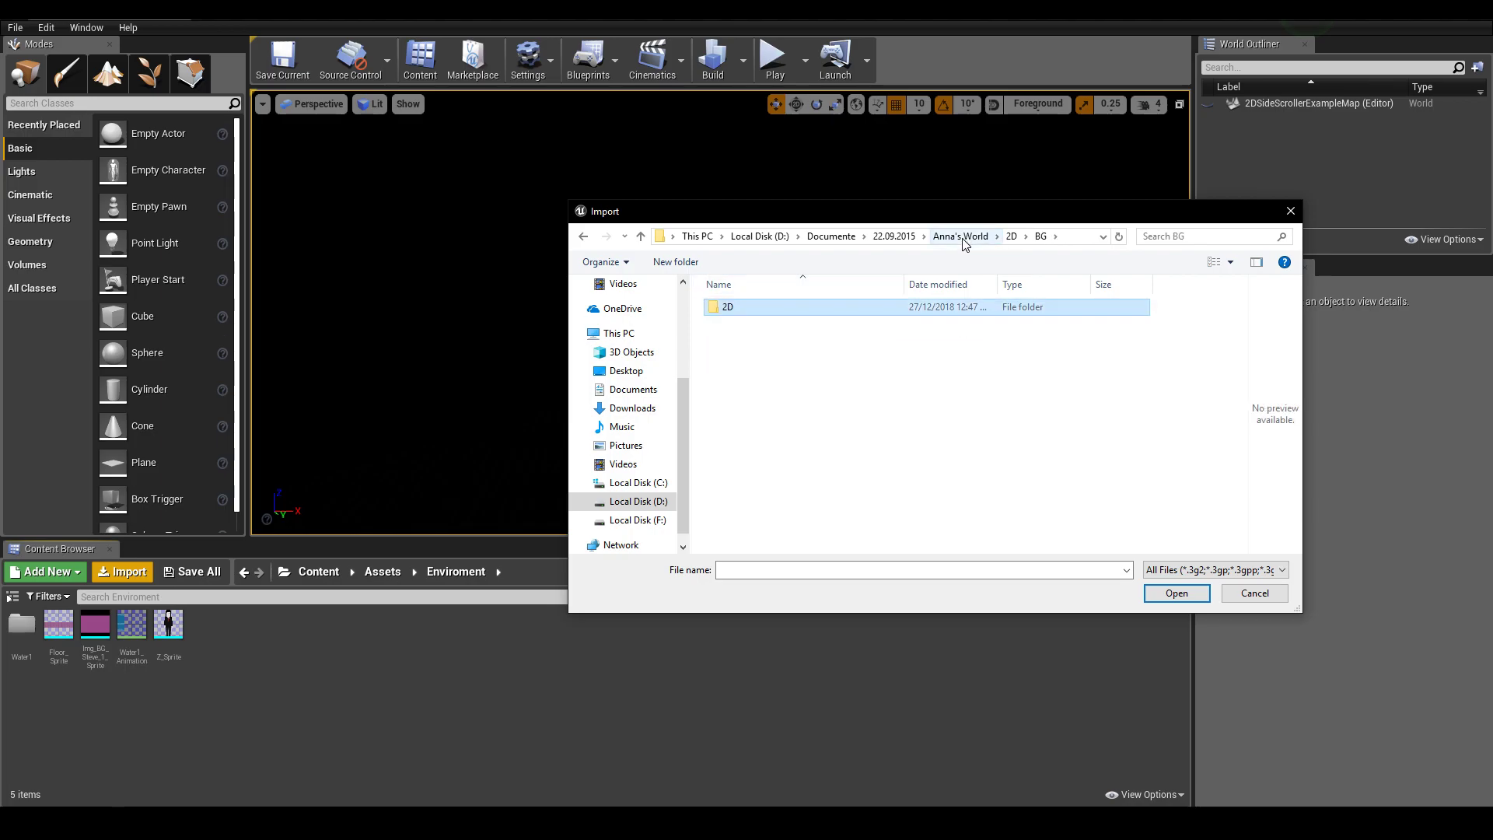
{"action": "double_click", "coordinate": [789, 306]}
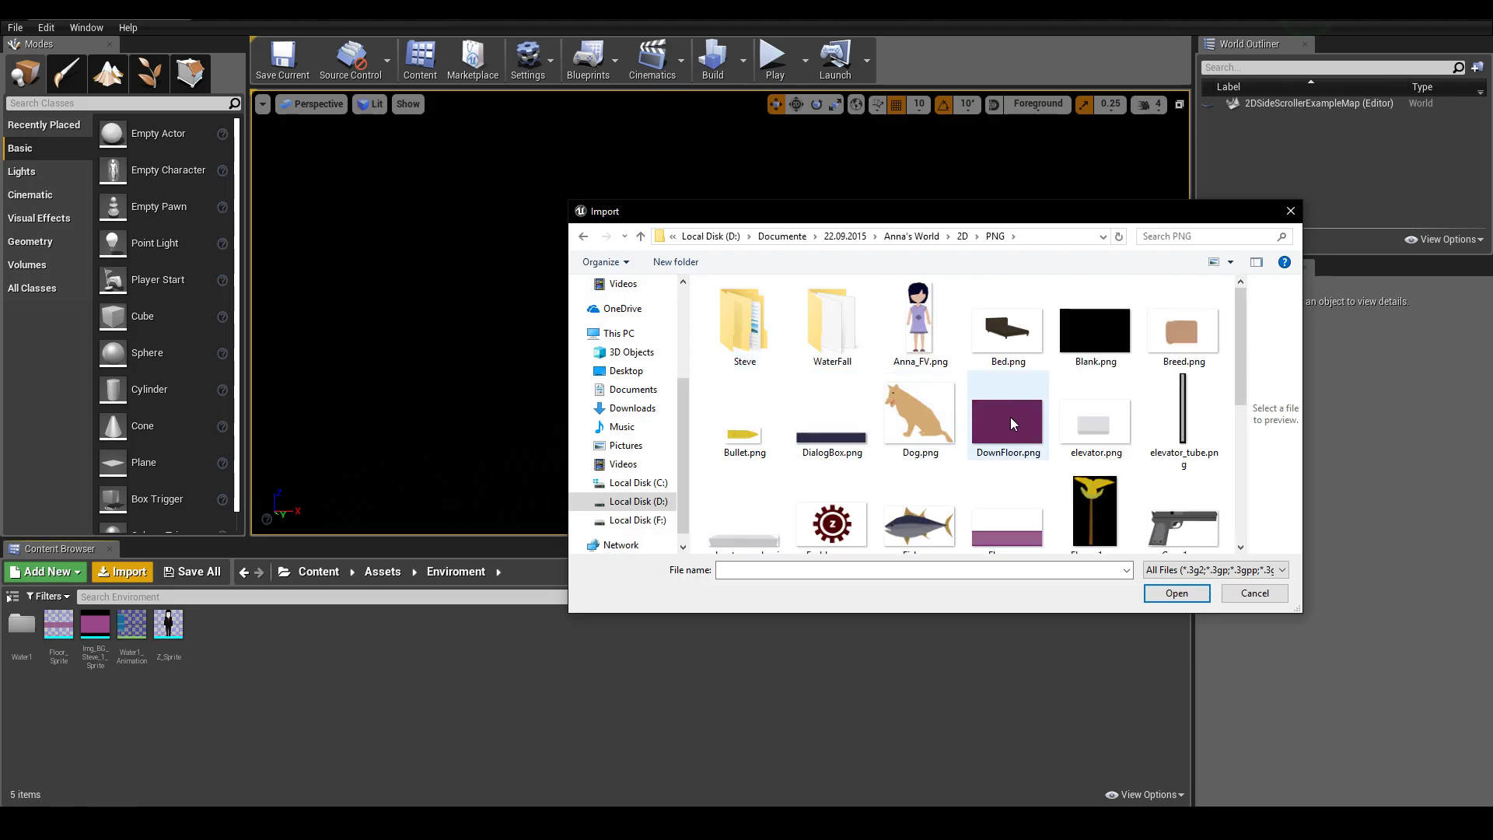
{"action": "scroll", "coordinate": [1010, 432], "scroll_direction": "down", "scroll_amount": 2}
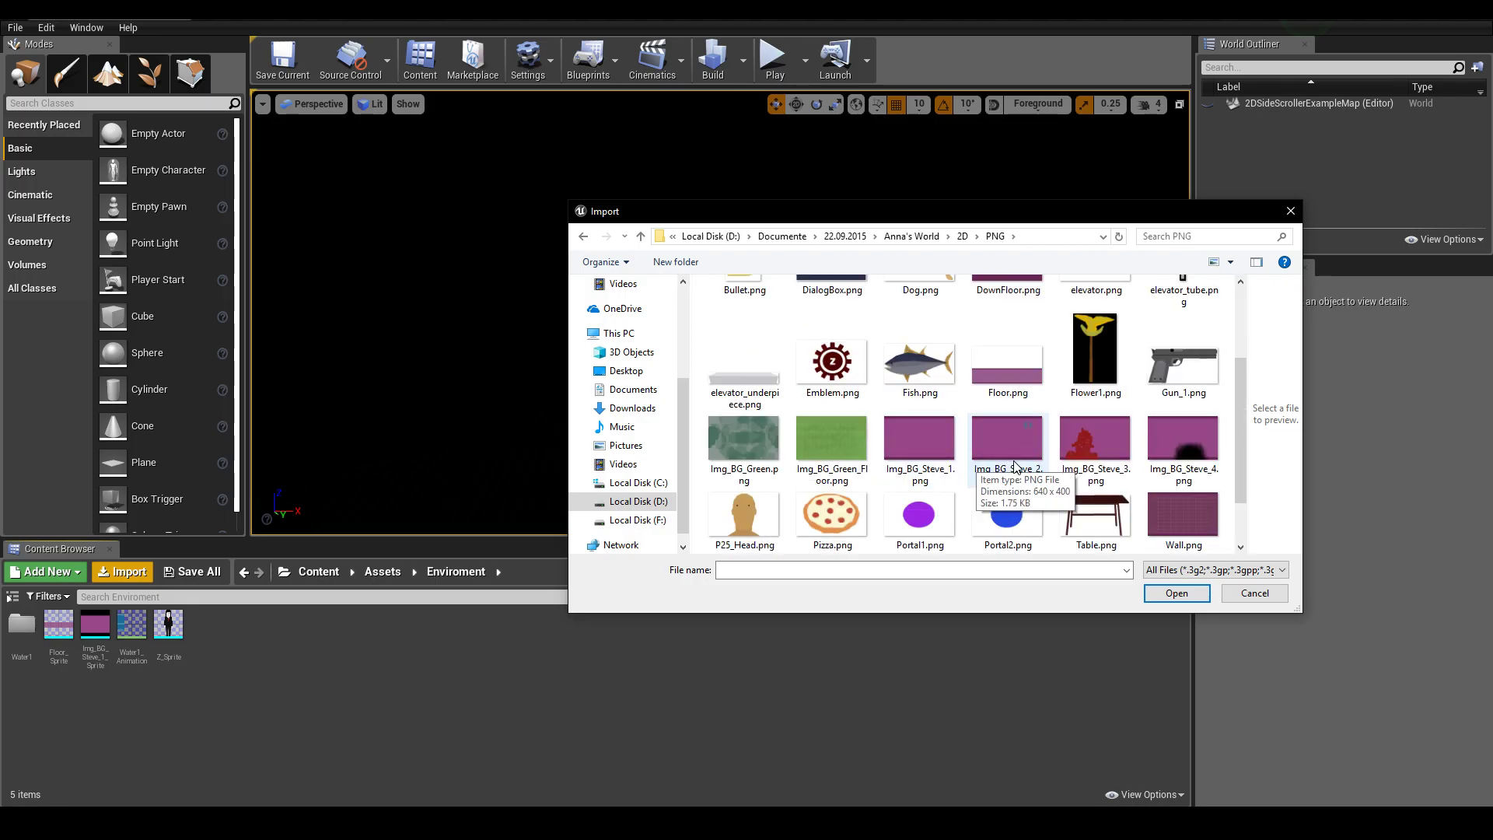
Import Img_BG_Steve_1–4, Floor, Wall and DownFloor PNGs into Enviroment.
{"action": "left_click", "coordinate": [926, 442]}
{"action": "left_click", "coordinate": [994, 372], "text": "ctrl"}
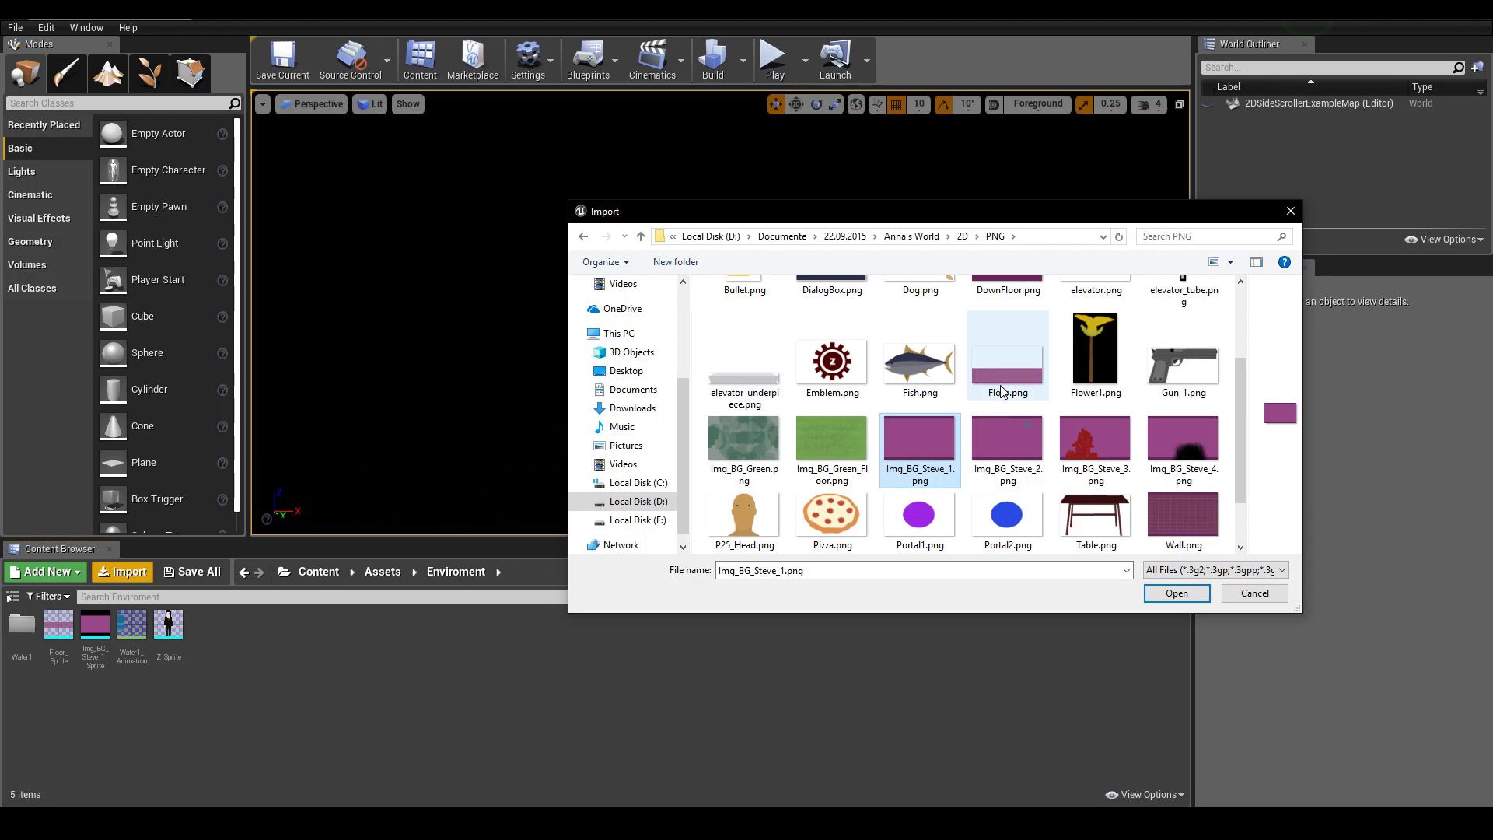
{"action": "left_click", "coordinate": [1010, 446], "text": "ctrl"}
{"action": "left_click", "coordinate": [1097, 447], "text": "ctrl"}
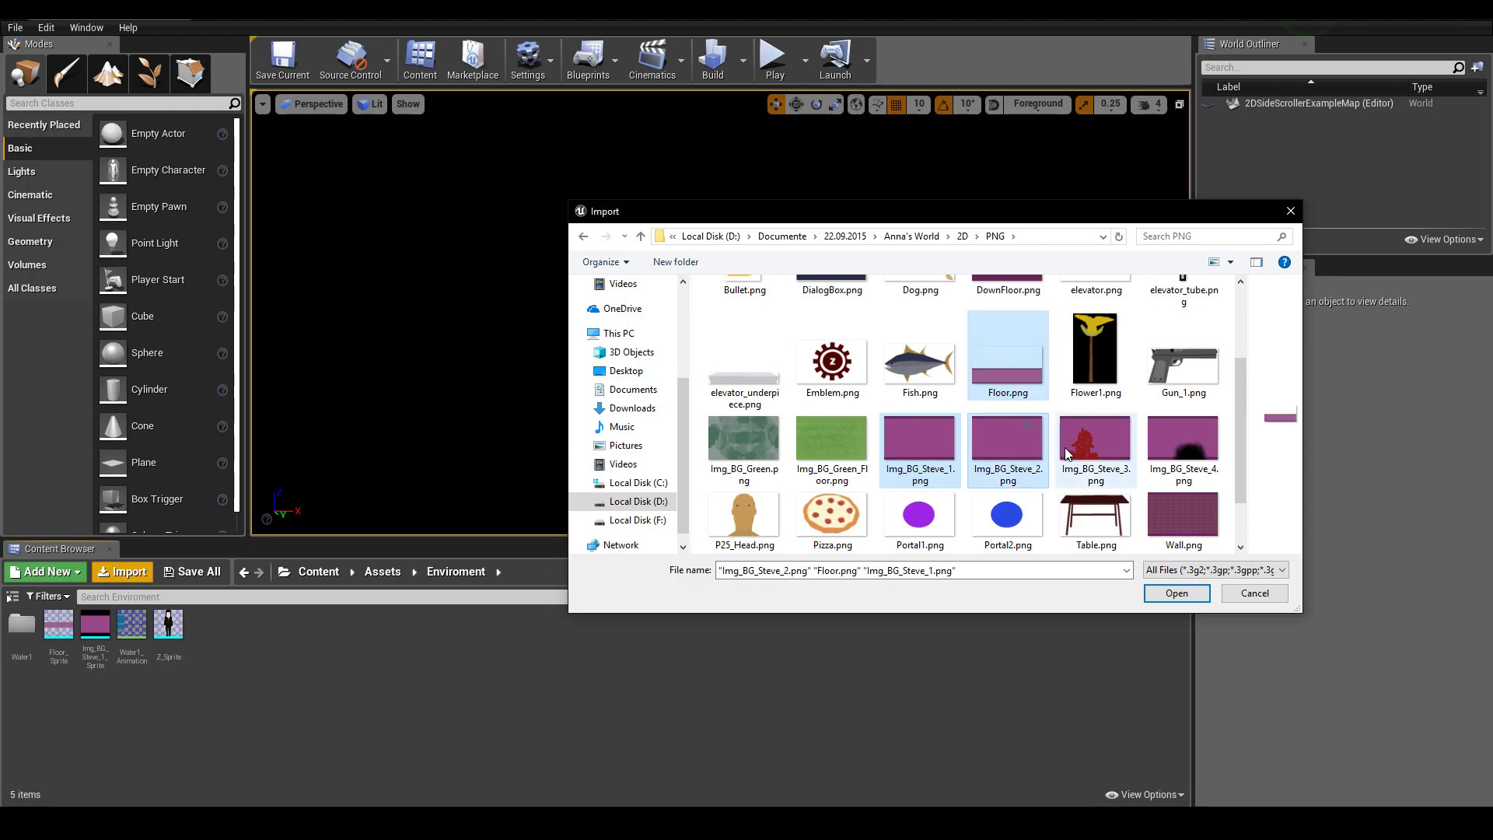
{"action": "left_click", "coordinate": [1184, 442], "text": "ctrl"}
{"action": "left_click", "coordinate": [1182, 515], "text": "ctrl"}
{"action": "scroll", "coordinate": [1078, 490], "scroll_direction": "down", "scroll_amount": 1}
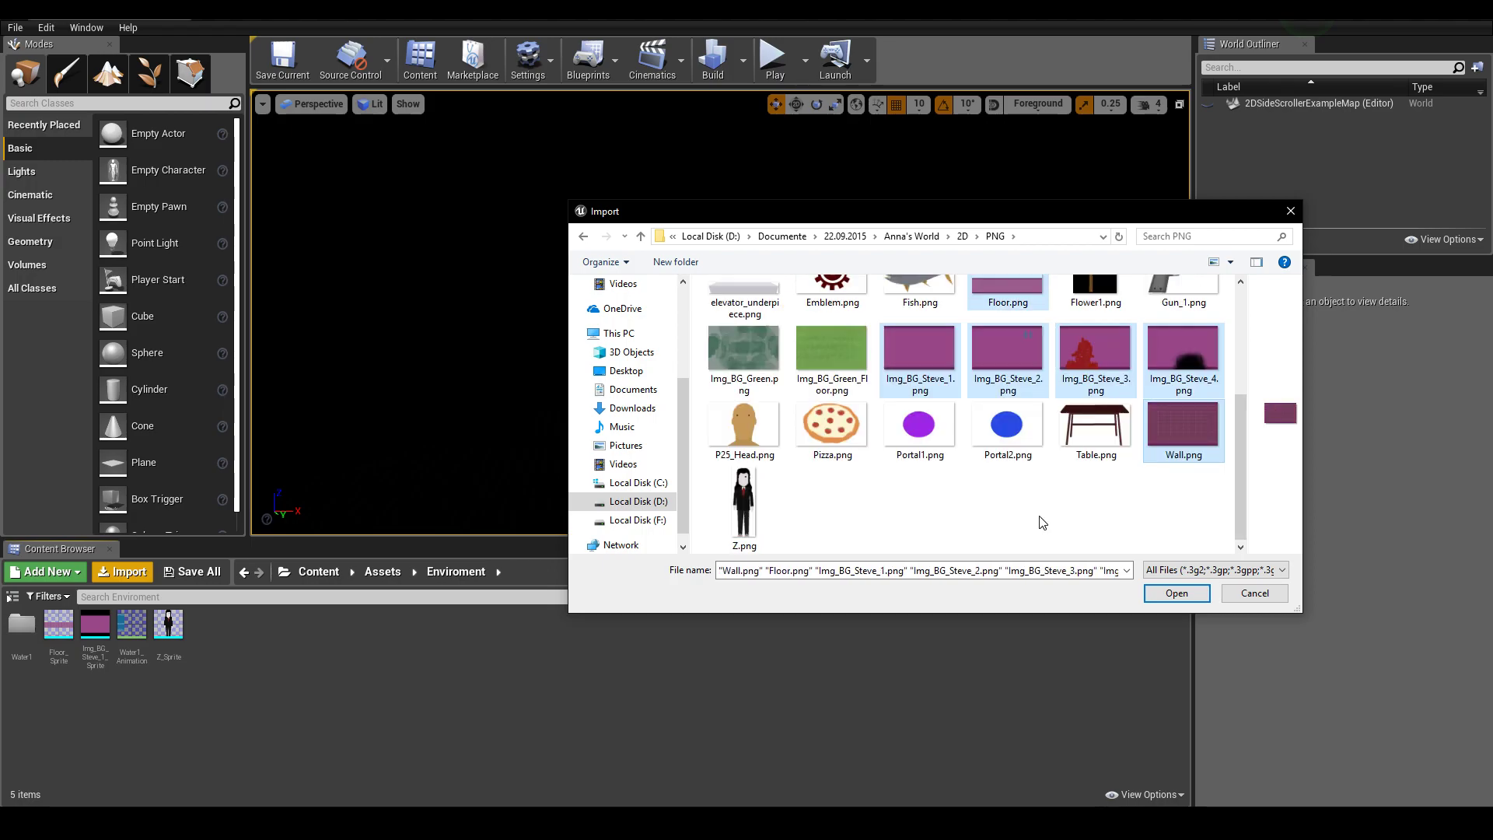
{"action": "scroll", "coordinate": [1039, 515], "scroll_direction": "up", "scroll_amount": 2}
{"action": "scroll", "coordinate": [1039, 516], "scroll_direction": "down", "scroll_amount": 2}
{"action": "scroll", "coordinate": [1037, 509], "scroll_direction": "up", "scroll_amount": 3}
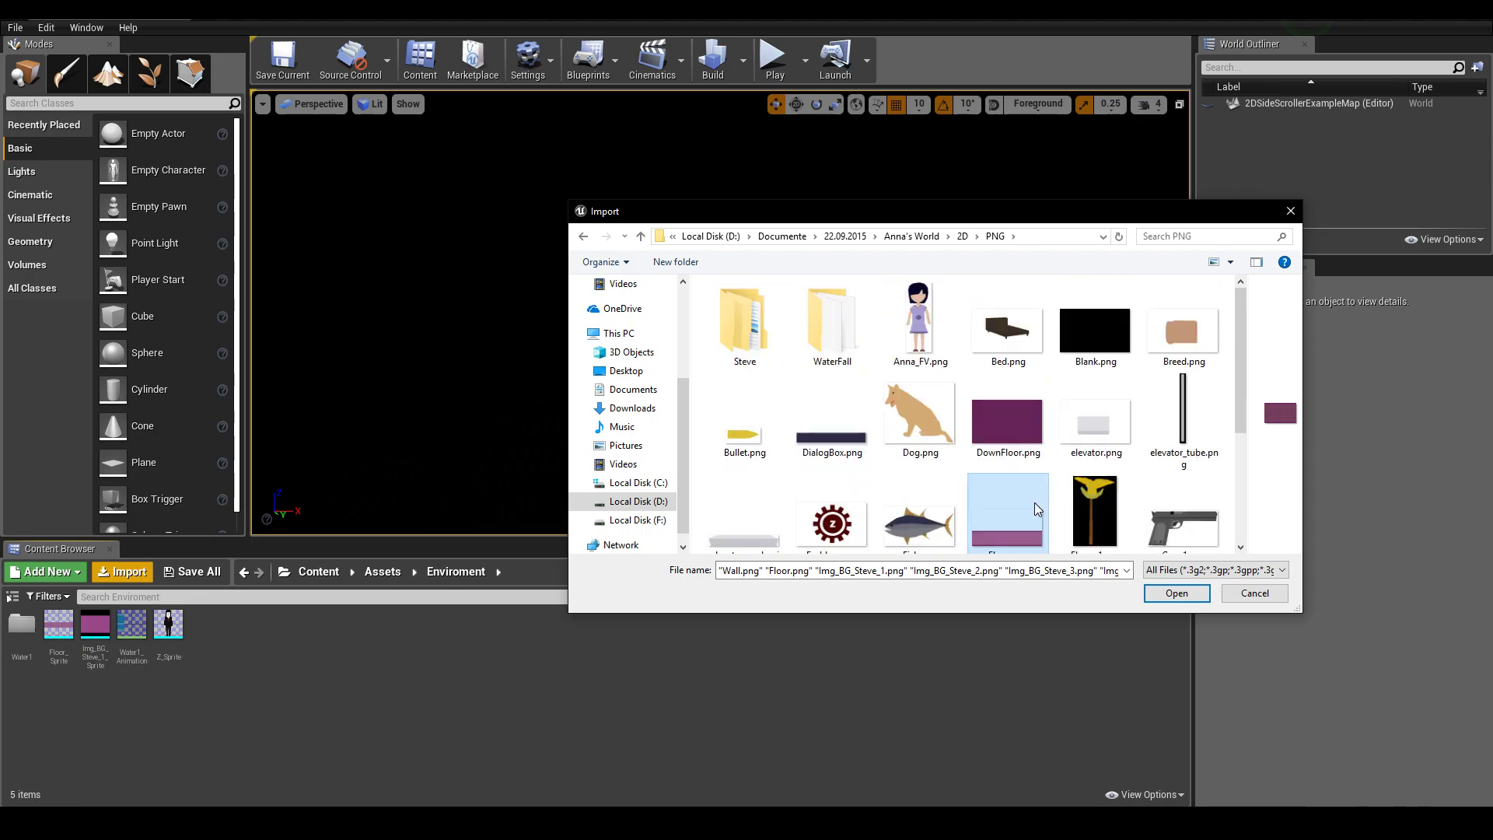
{"action": "left_click", "coordinate": [1008, 420], "text": "ctrl"}
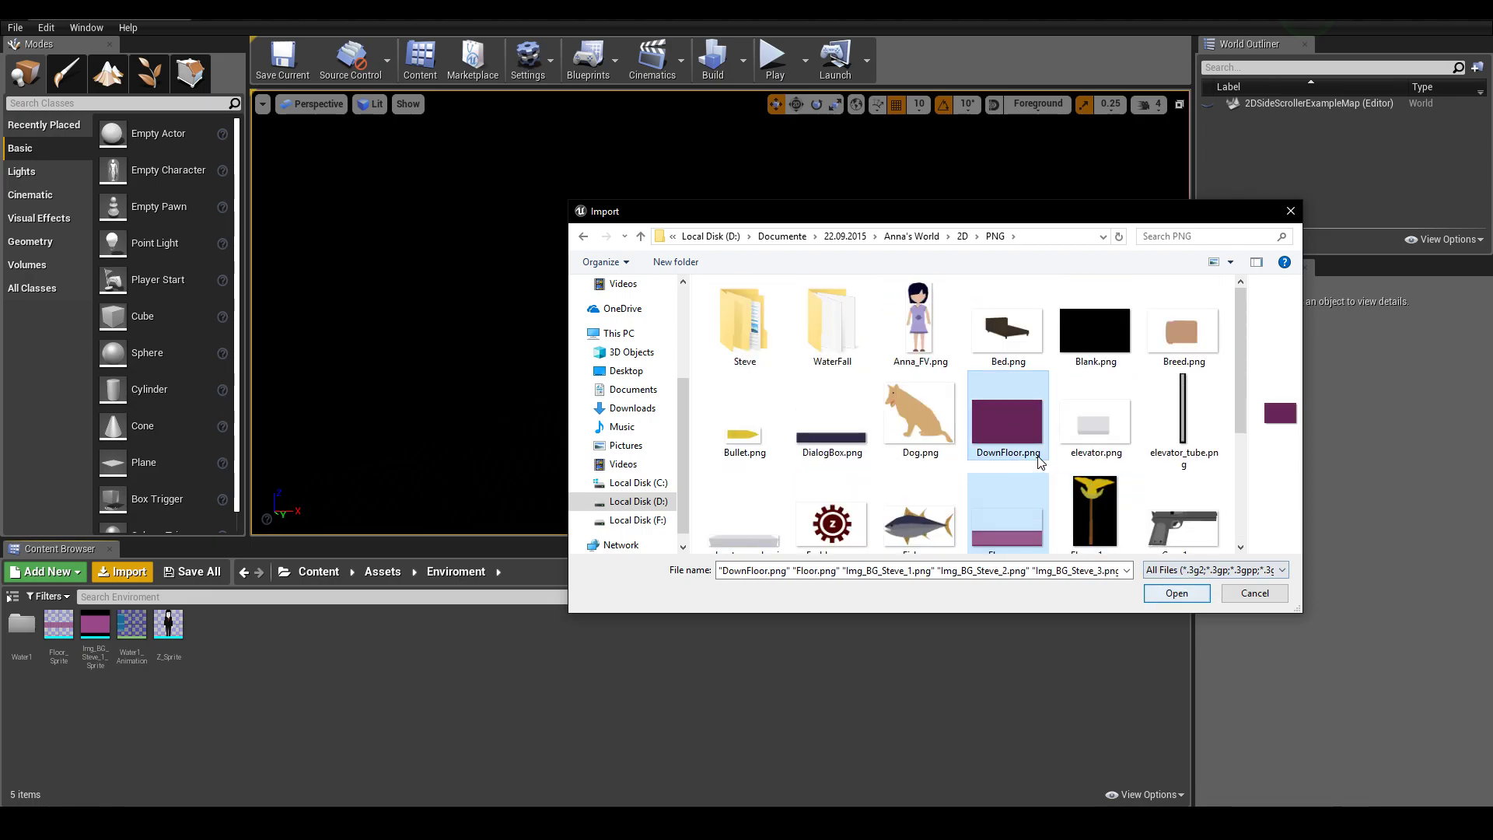
{"action": "scroll", "coordinate": [1043, 464], "scroll_direction": "down", "scroll_amount": 3}
{"action": "scroll", "coordinate": [1081, 486], "scroll_direction": "up", "scroll_amount": 2}
{"action": "scroll", "coordinate": [1151, 482], "scroll_direction": "down", "scroll_amount": 2}
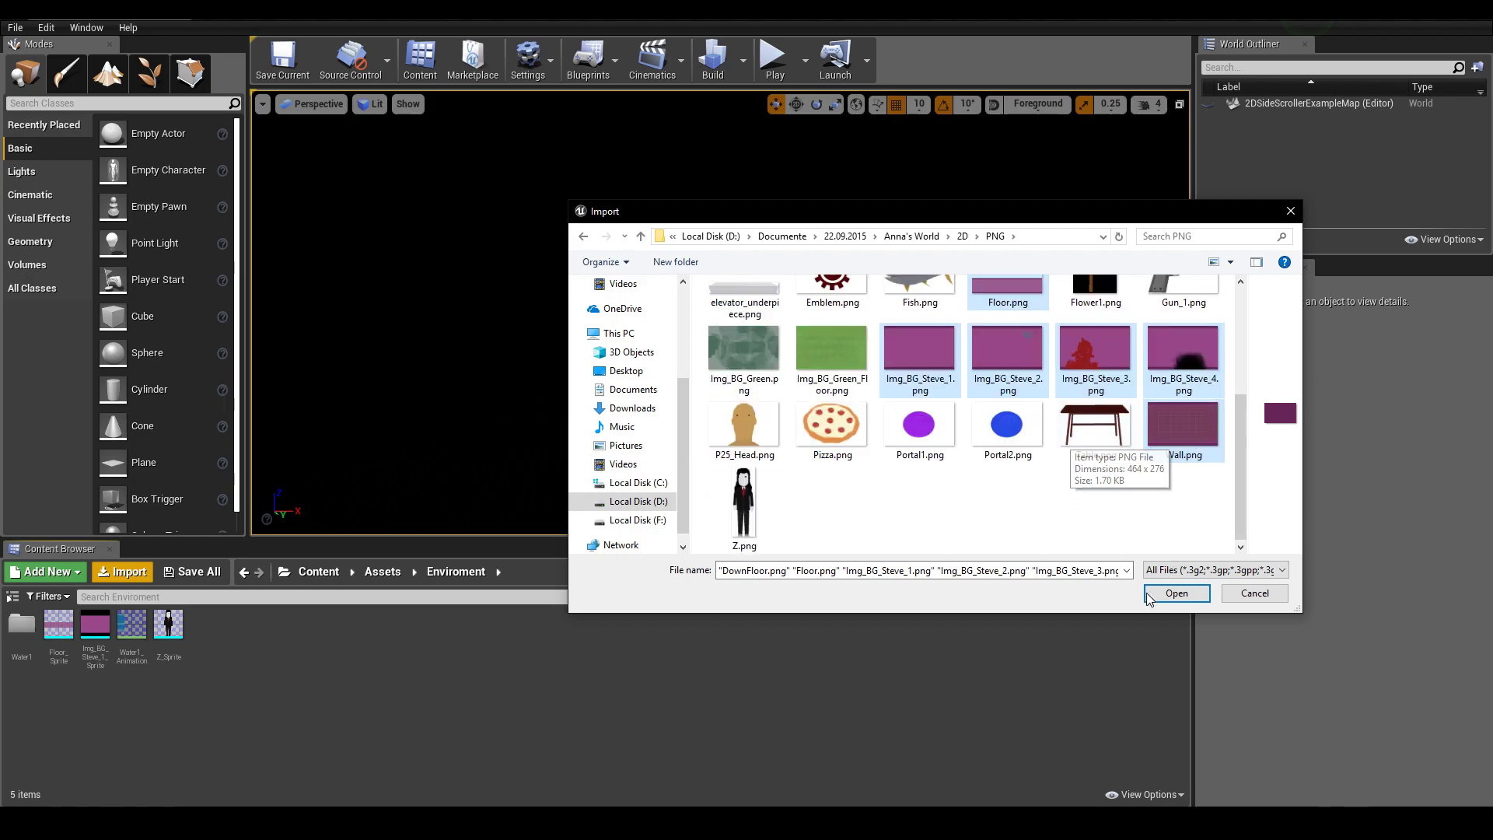
{"action": "left_click", "coordinate": [1176, 594]}
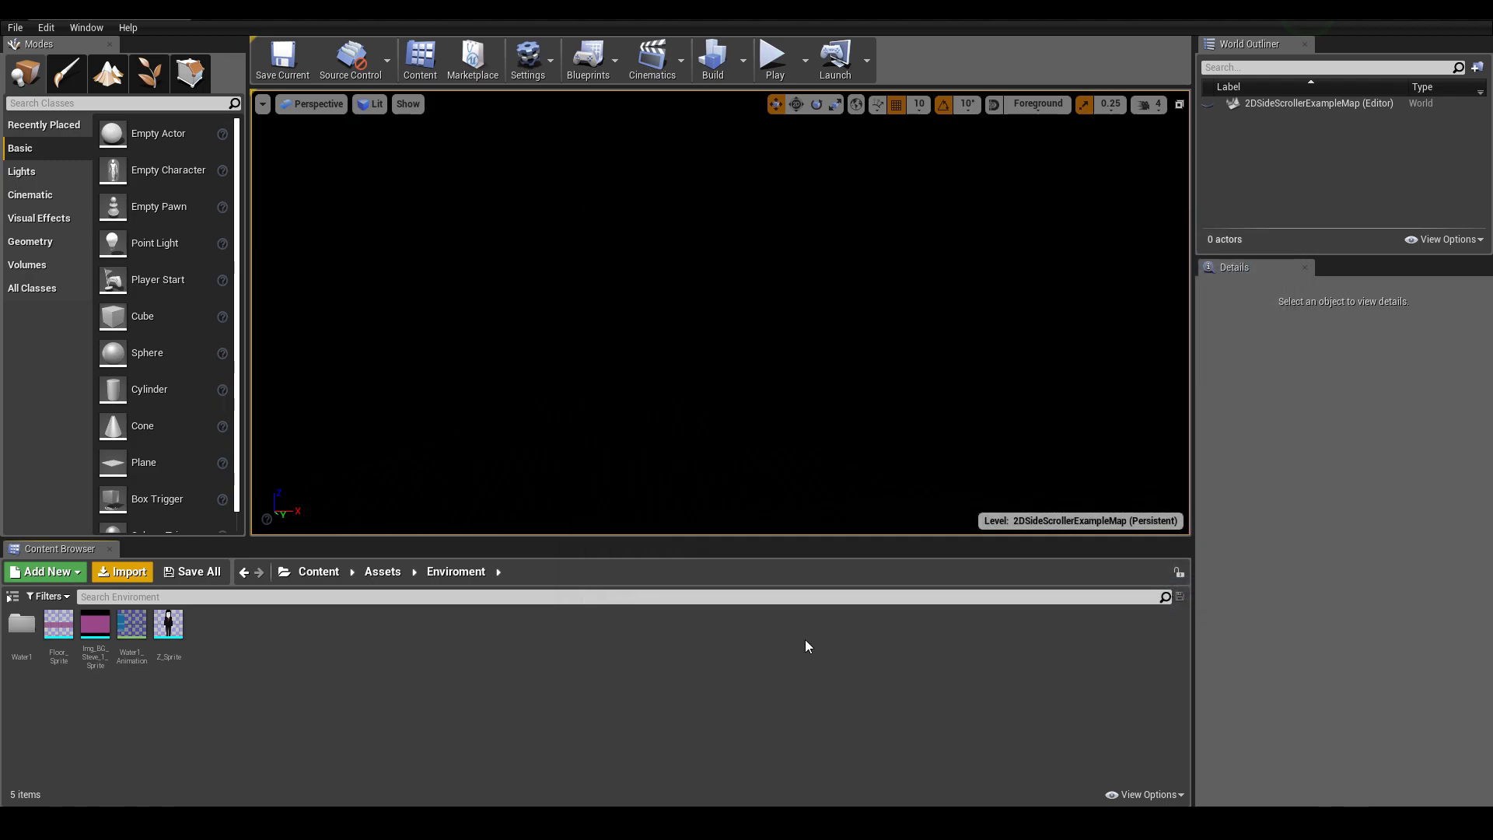
Create a sprite from each of the seven textures, then add a new folder in Enviroment.
{"action": "right_click", "coordinate": [88, 652]}
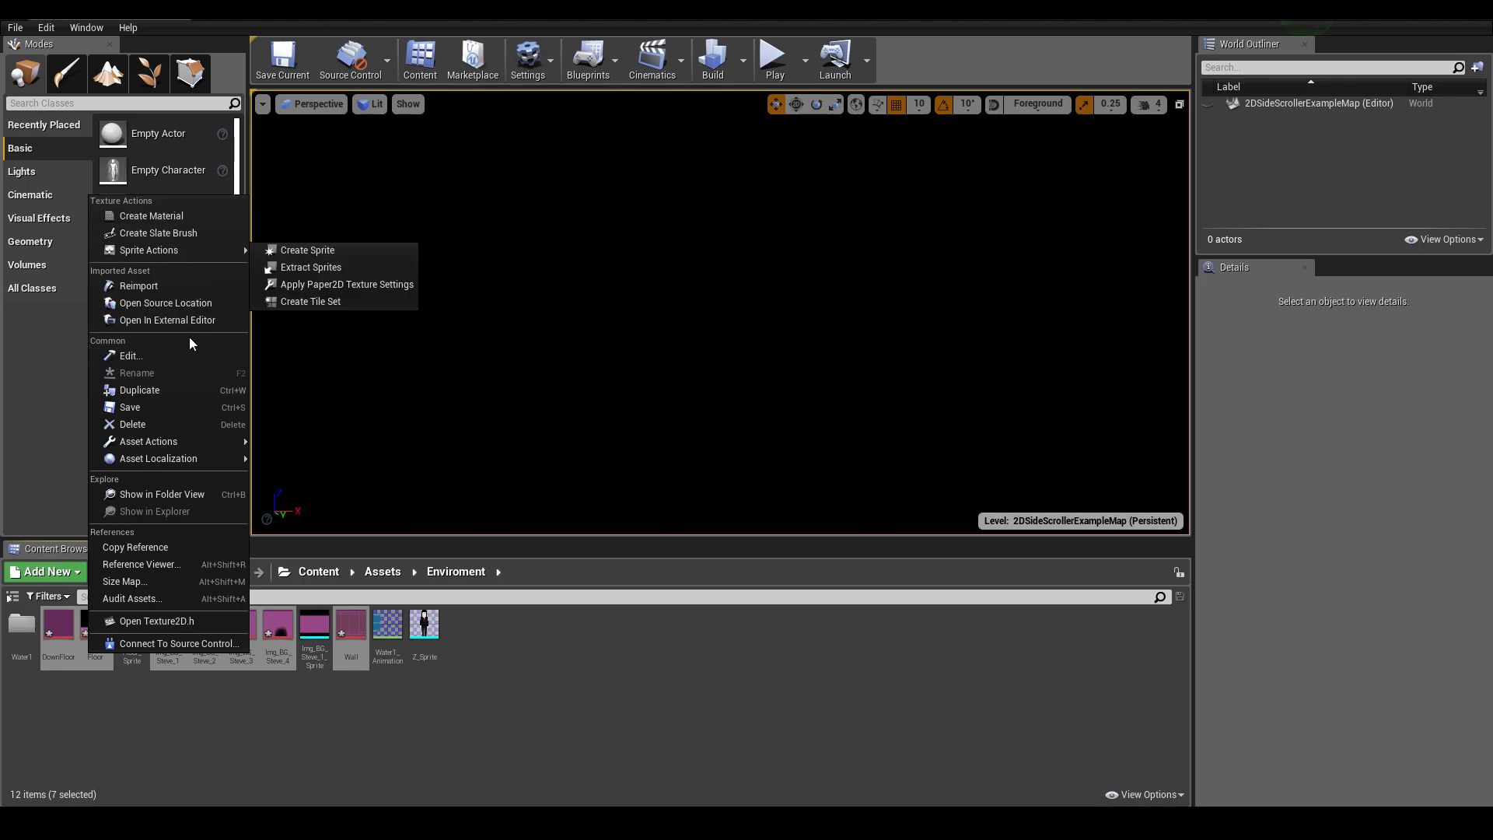
{"action": "left_click", "coordinate": [284, 249]}
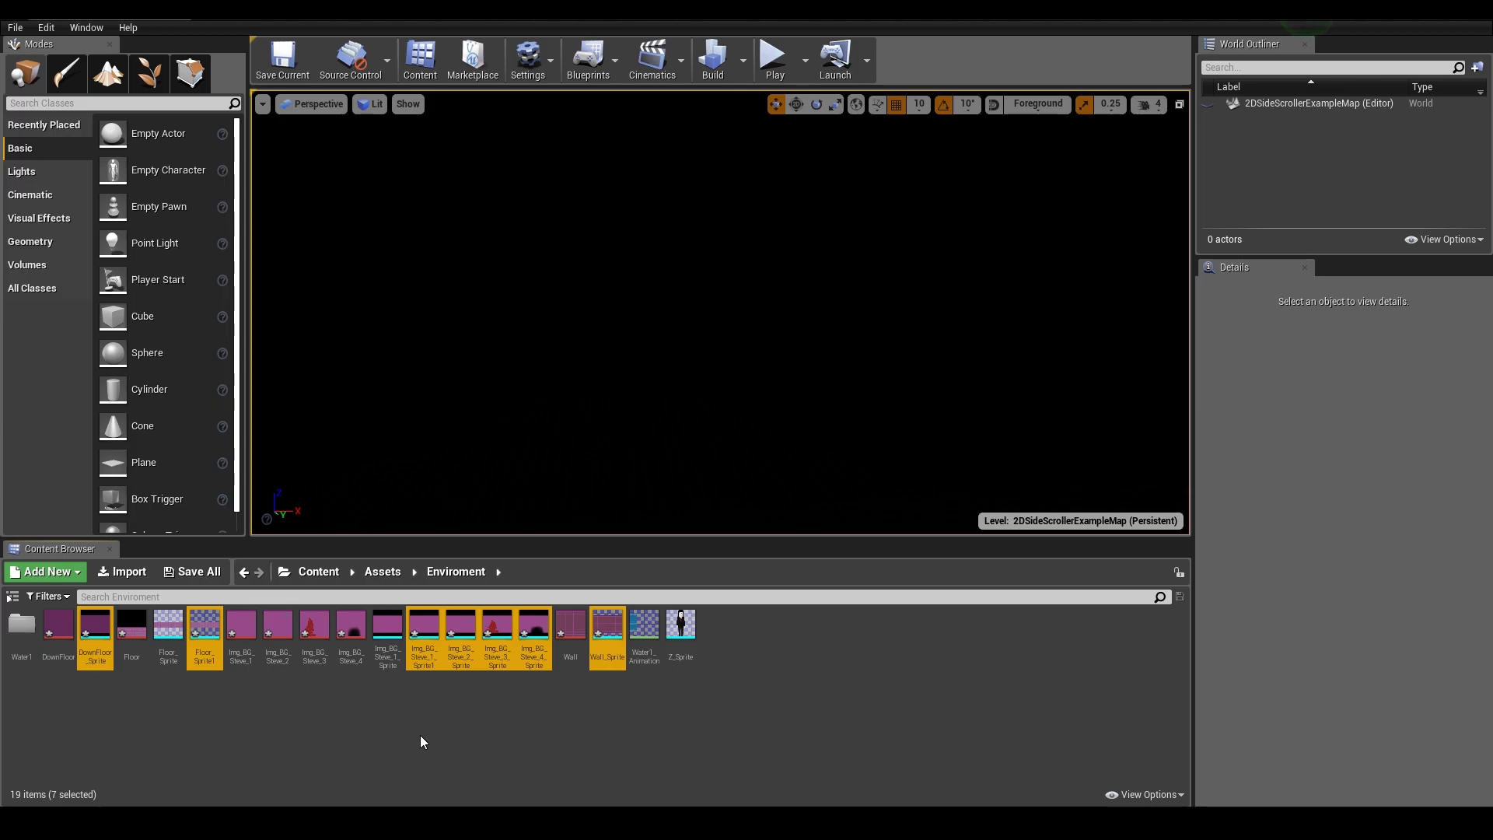
{"action": "left_click", "coordinate": [339, 731]}
{"action": "right_click", "coordinate": [259, 720]}
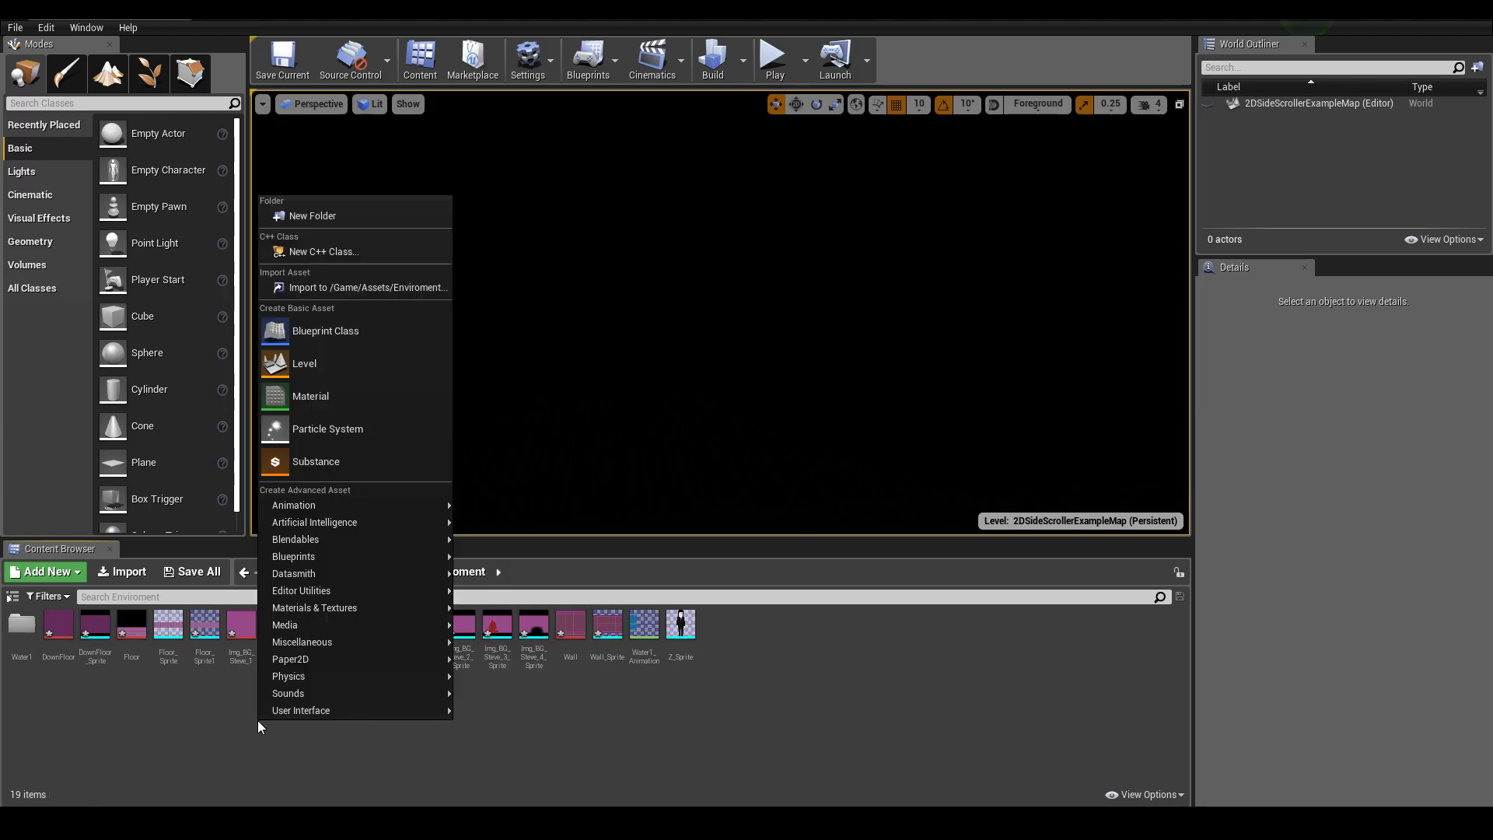
{"action": "left_click", "coordinate": [361, 222]}
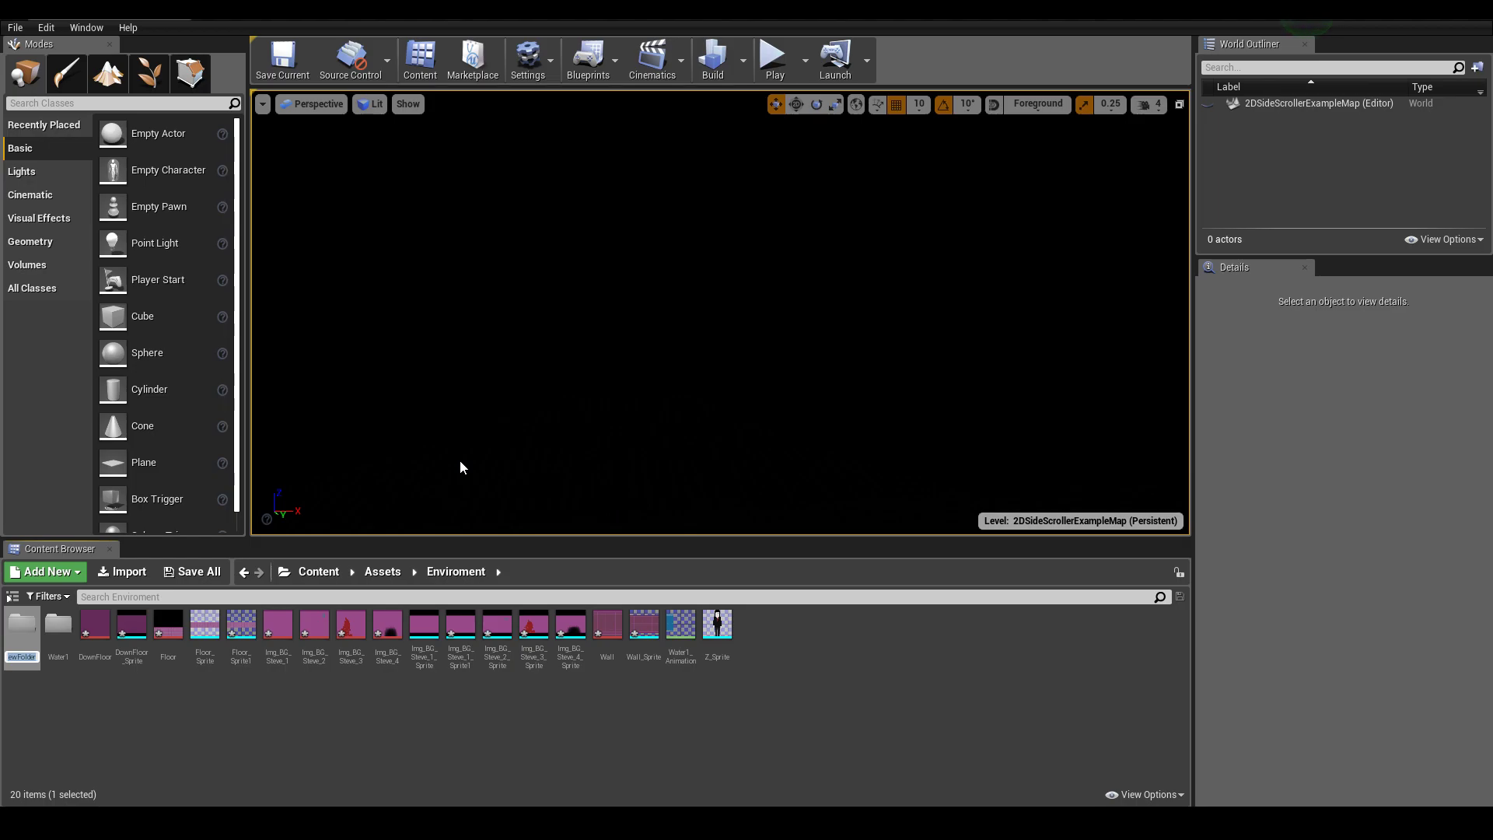
Name the new folder BG and select the DownFloor, Floor, Img_BG_Steve_1–4 and Wall textures.
{"action": "type", "text": "Ba"}
{"action": "type", "text": "G"}
{"action": "key", "text": "Return"}
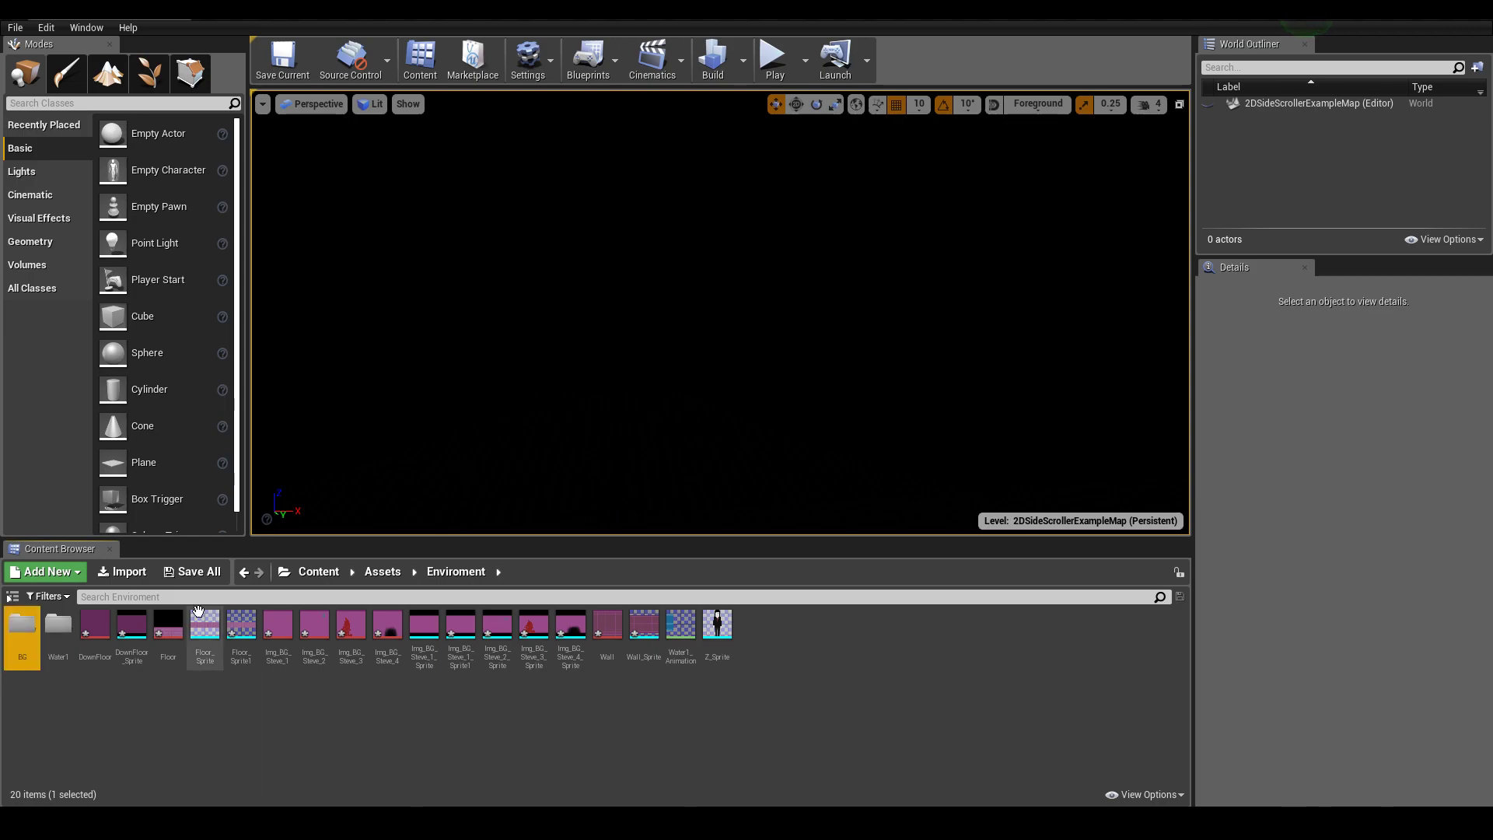
{"action": "left_click", "coordinate": [105, 642]}
{"action": "left_click", "coordinate": [168, 634], "text": "ctrl"}
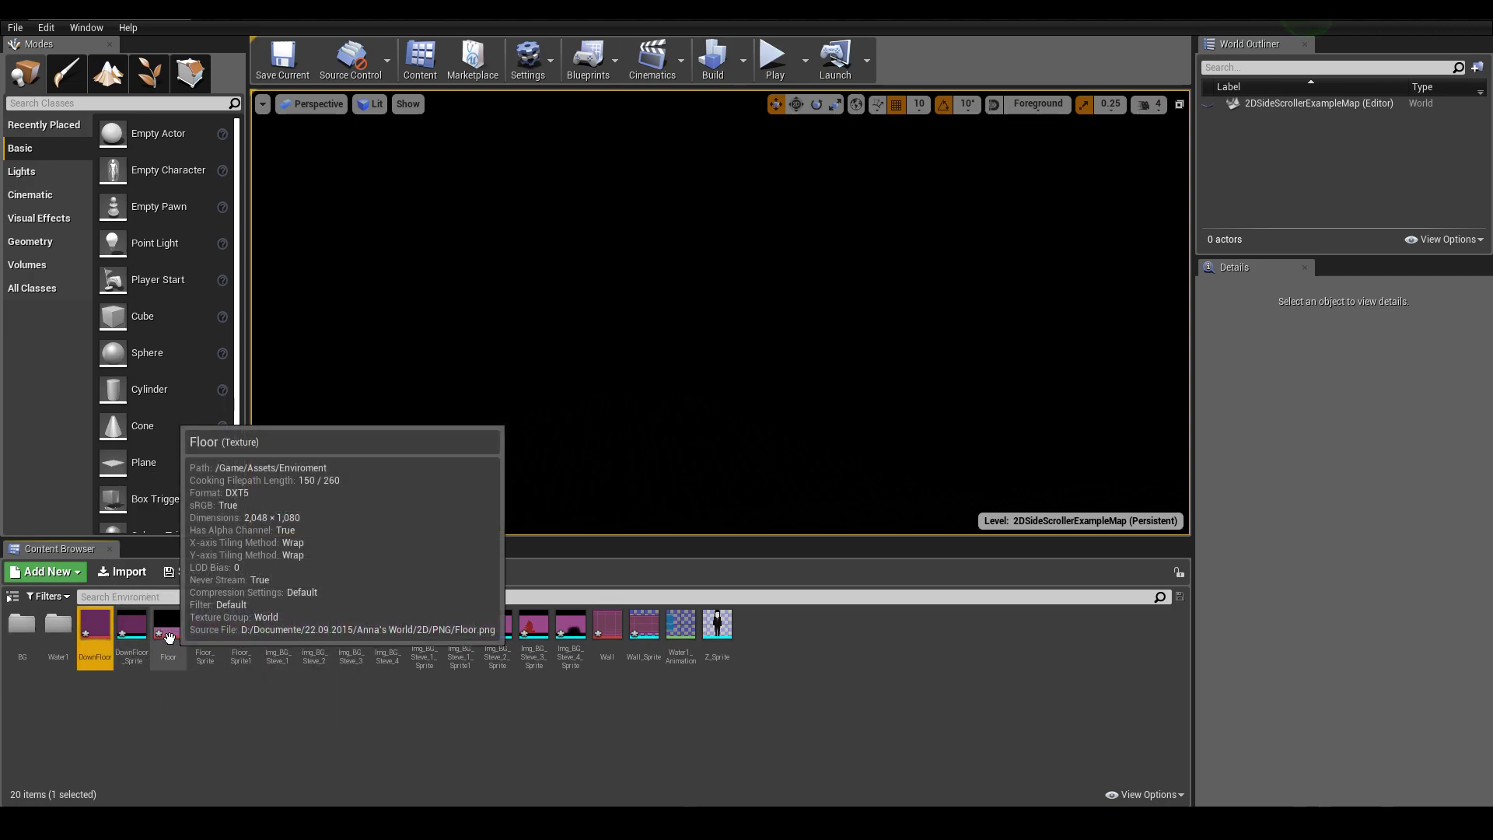
{"action": "left_click", "coordinate": [221, 701]}
{"action": "left_click", "coordinate": [95, 630]}
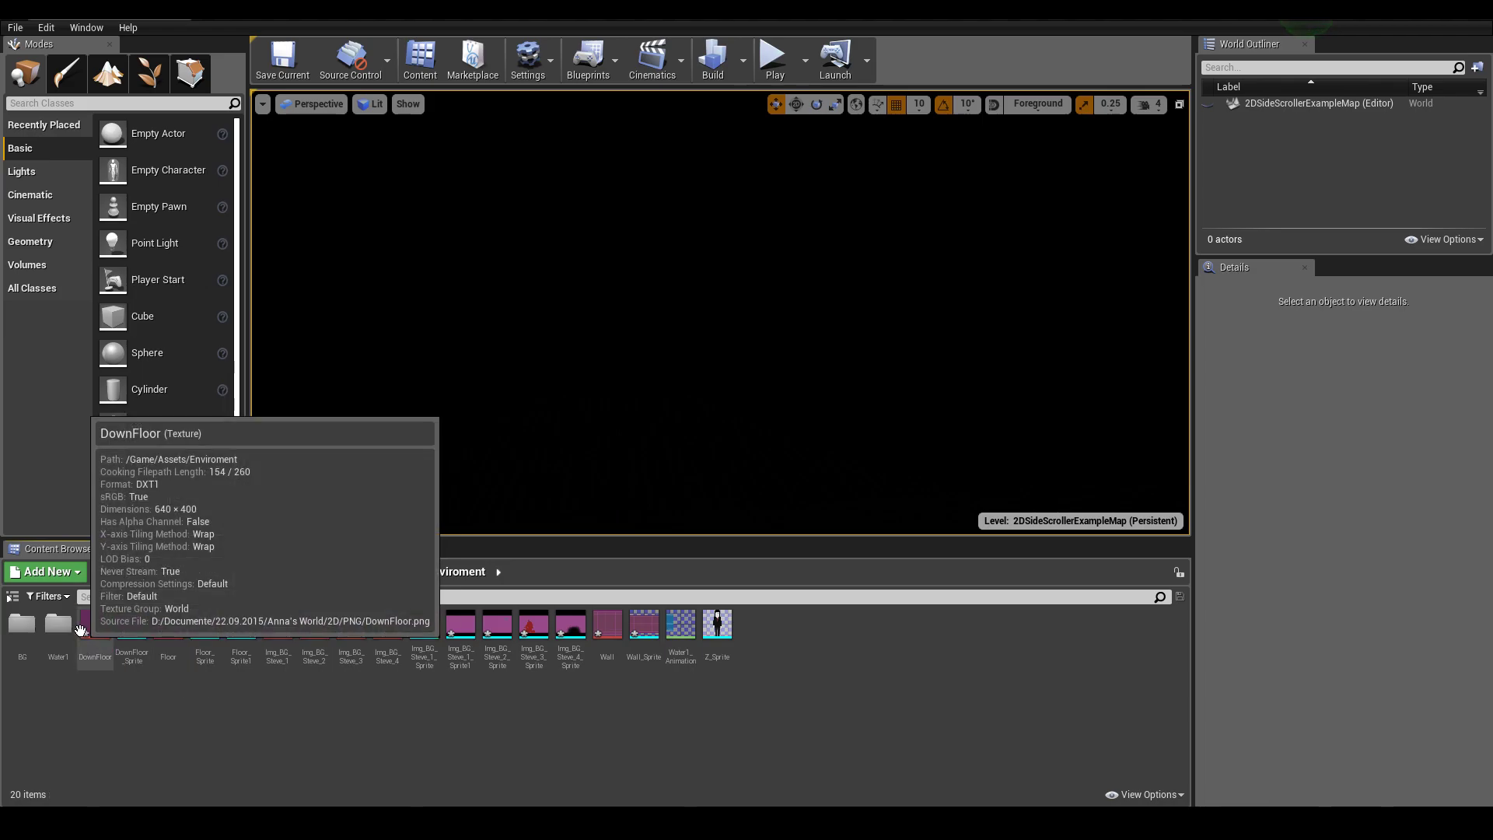
{"action": "left_click", "coordinate": [171, 646], "text": "ctrl"}
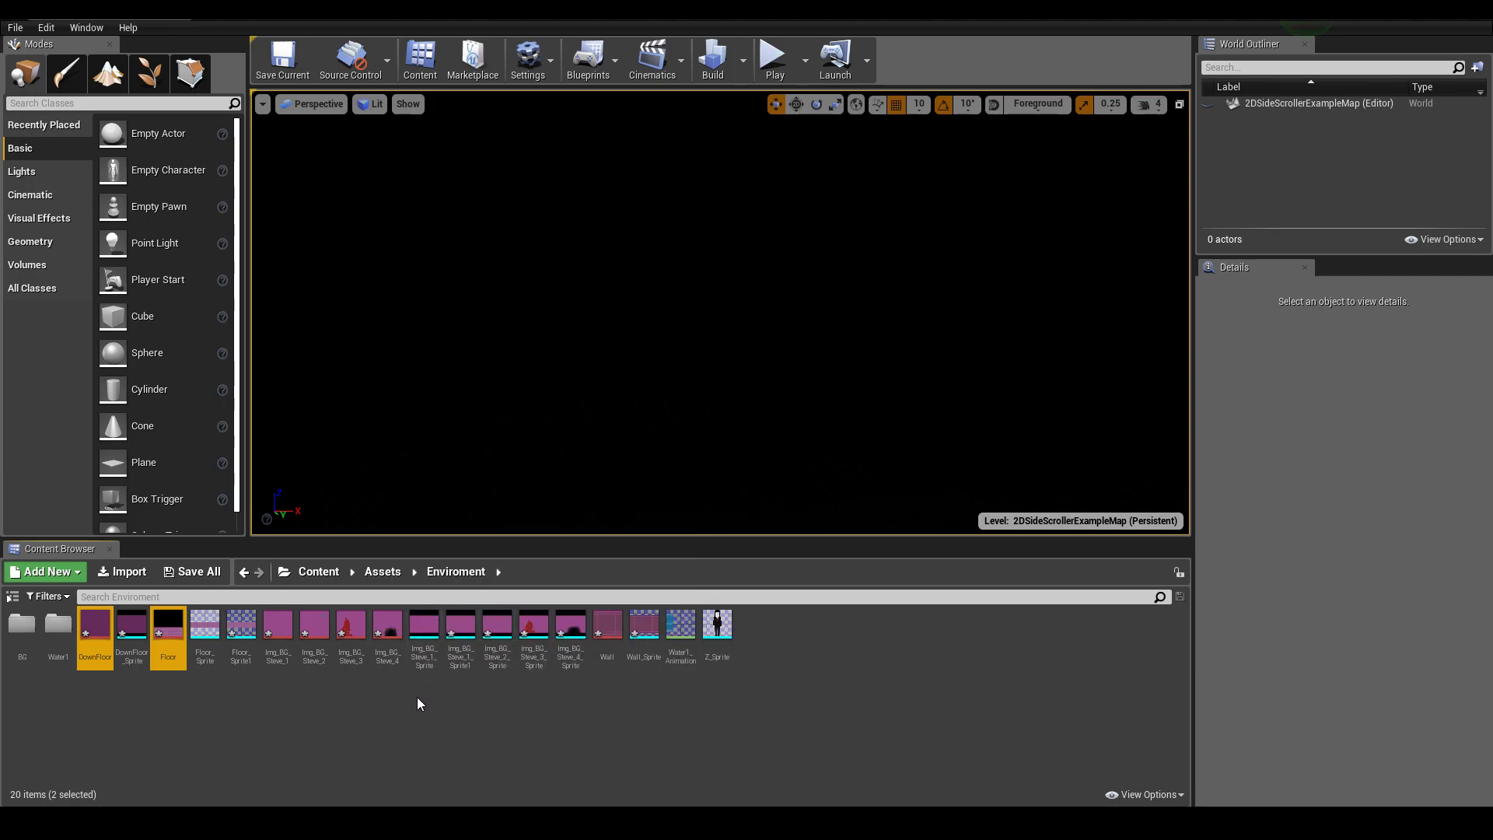
{"action": "left_click", "coordinate": [278, 627], "text": "ctrl"}
{"action": "left_click", "coordinate": [314, 627], "text": "ctrl"}
{"action": "left_click", "coordinate": [351, 626], "text": "ctrl"}
{"action": "left_click", "coordinate": [388, 626], "text": "ctrl"}
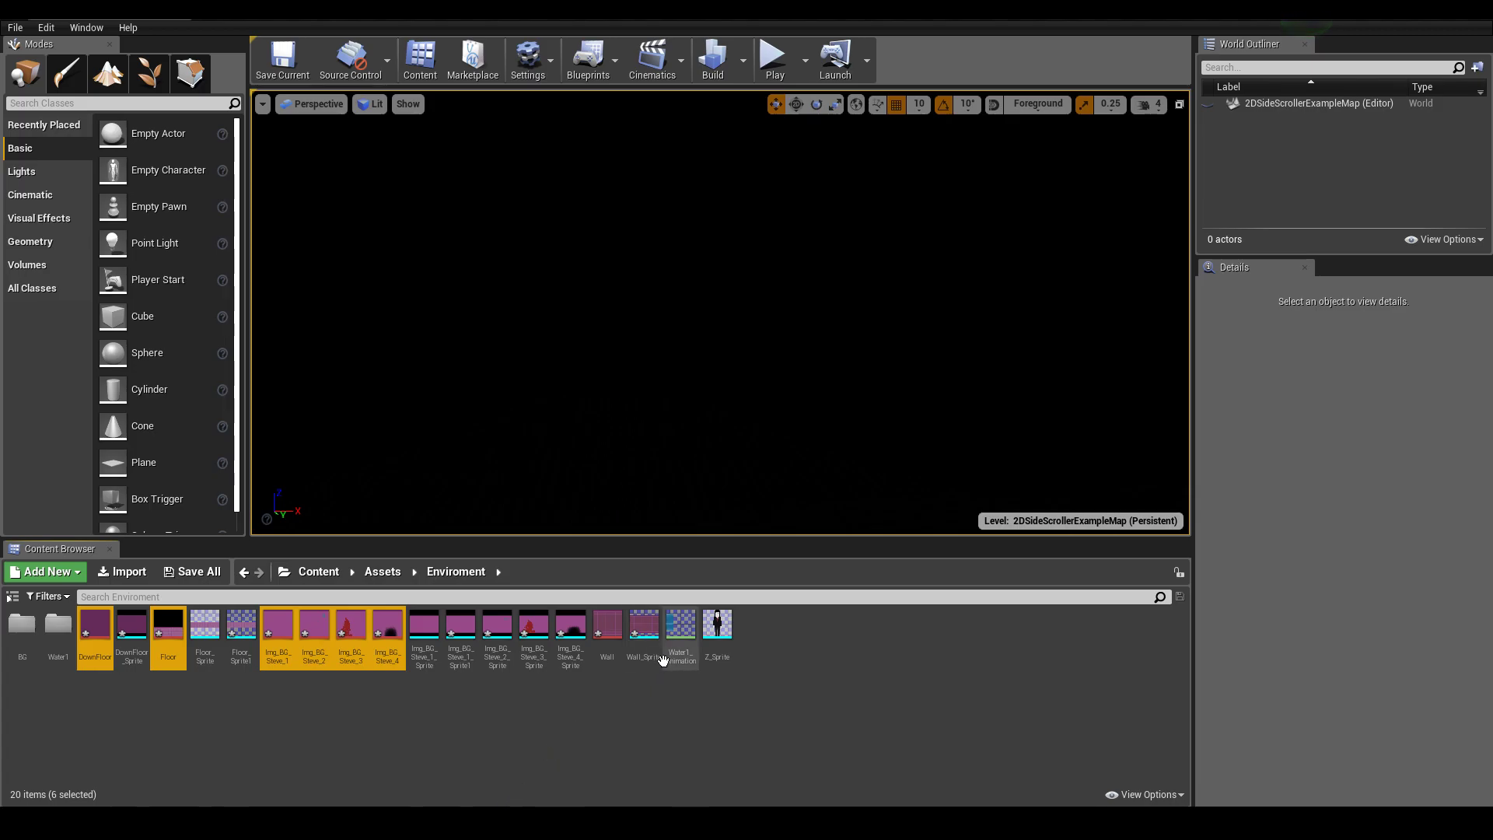
{"action": "left_click", "coordinate": [598, 629], "text": "ctrl"}
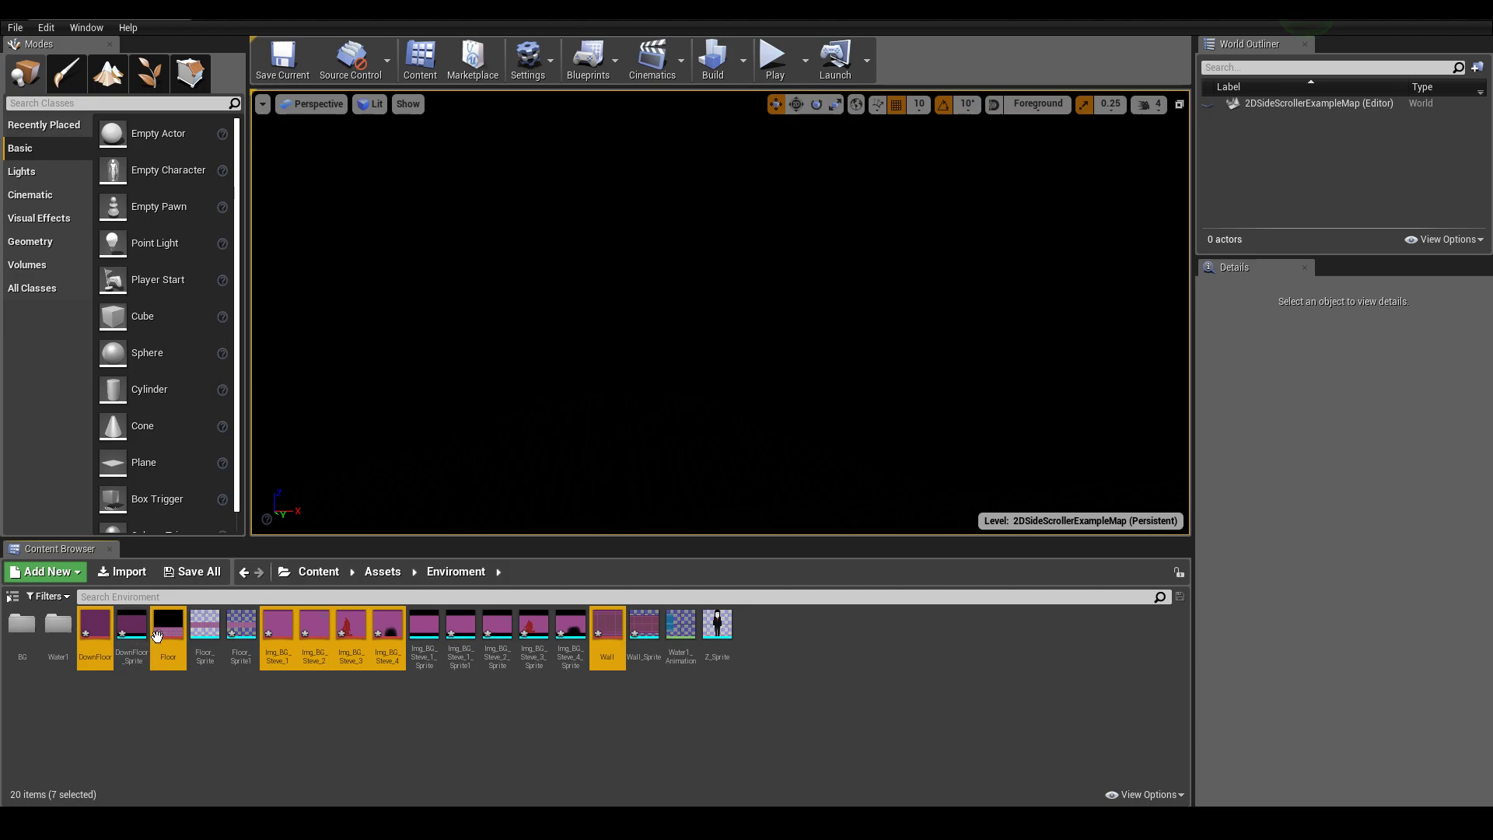
Move the seven selected textures into BG and save the current map.
{"action": "left_click_drag", "start_coordinate": [164, 634], "coordinate": [17, 629]}
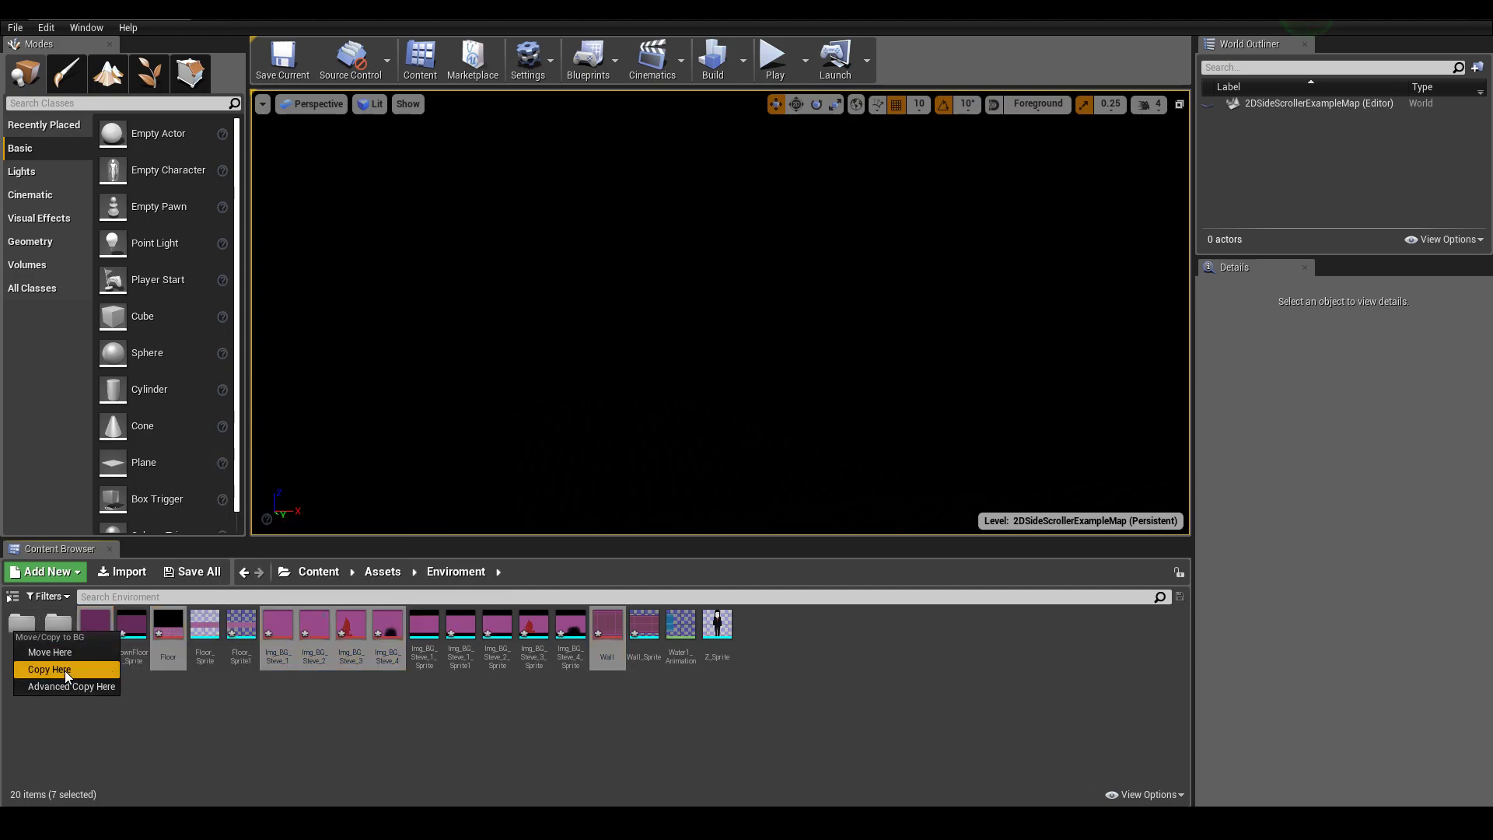
{"action": "left_click", "coordinate": [53, 655]}
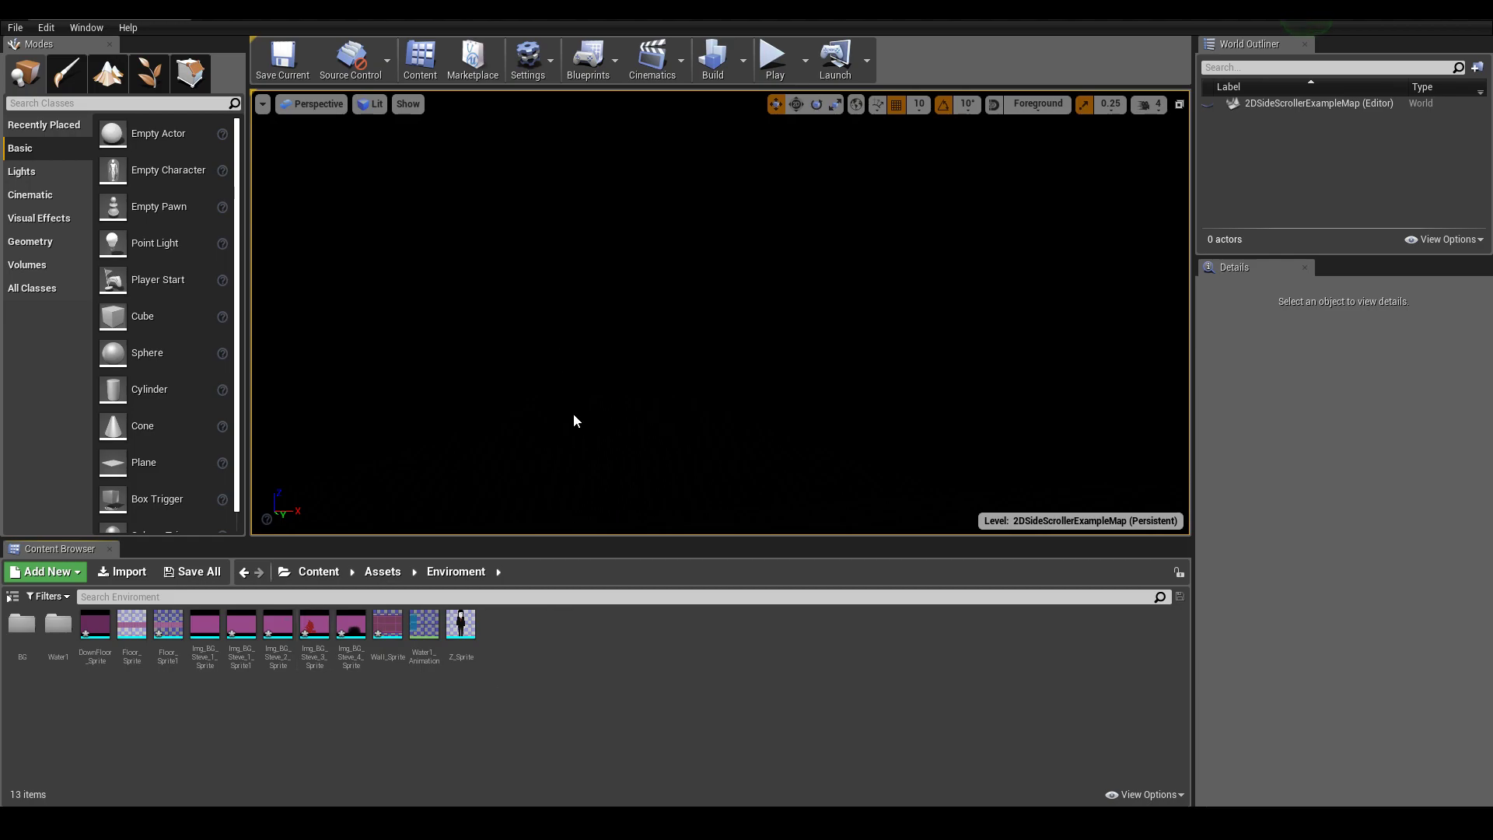
{"action": "left_click", "coordinate": [291, 67]}
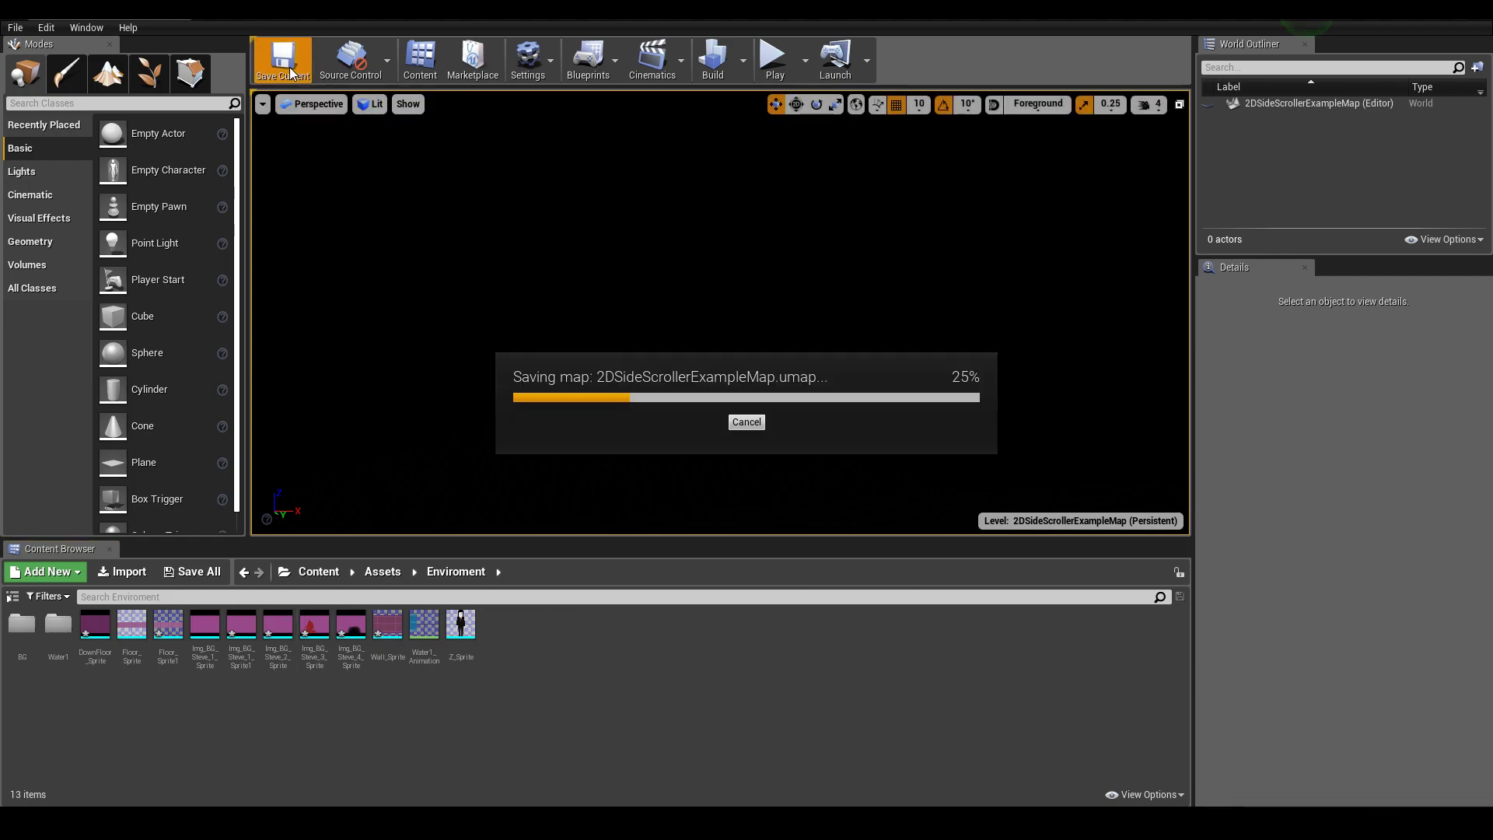
{"action": "left_click", "coordinate": [282, 62]}
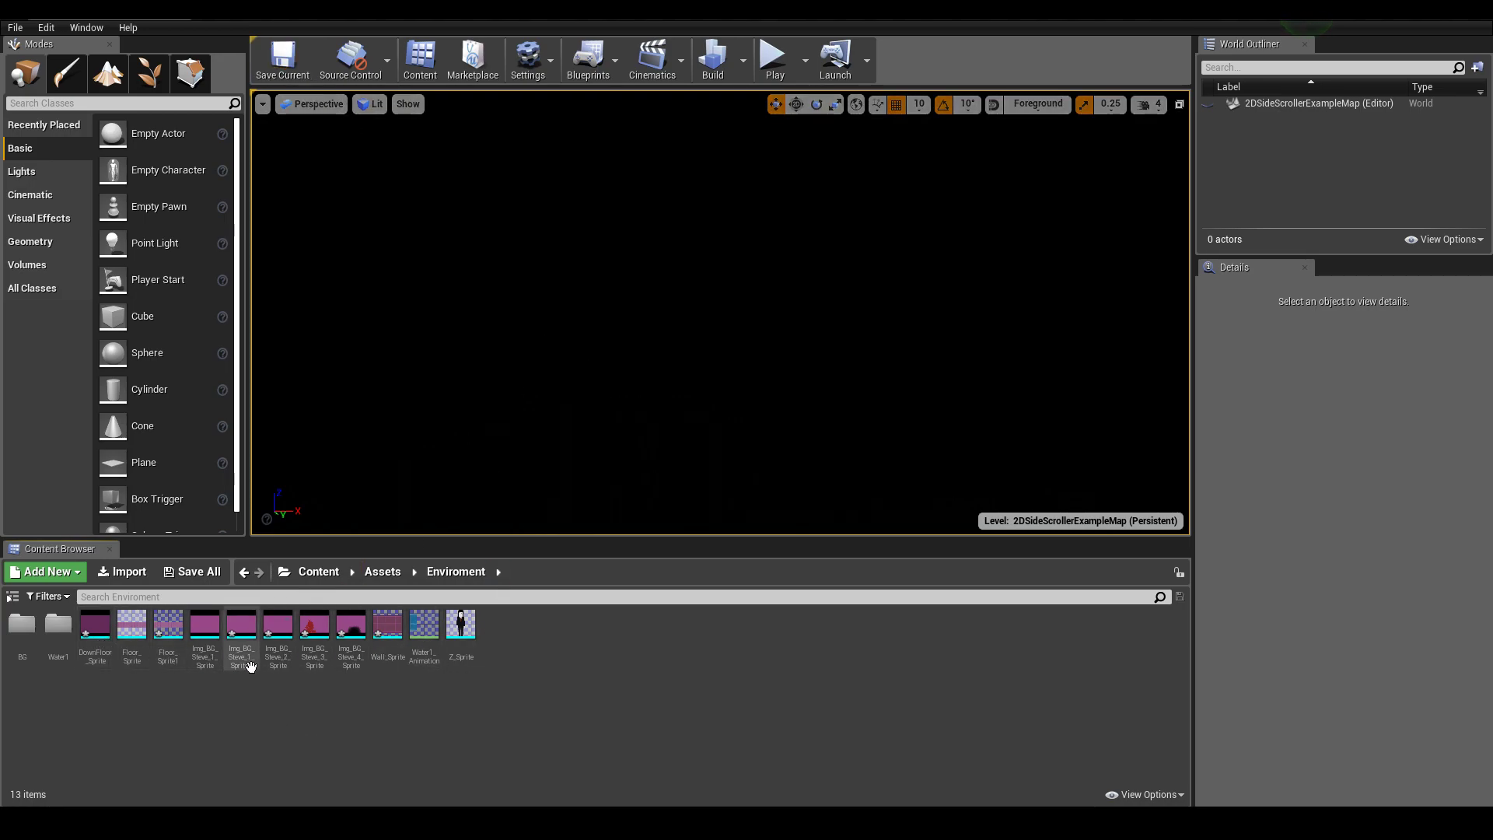
{"action": "mouse_move", "coordinate": [204, 626]}
{"action": "left_mouse_down"}
{"action": "mouse_move", "coordinate": [490, 257]}
{"action": "mouse_move", "coordinate": [576, 267]}
{"action": "left_mouse_up"}
{"action": "mouse_move", "coordinate": [802, 411]}
{"action": "right_mouse_down"}
{"action": "mouse_move", "coordinate": [700, 404]}
{"action": "mouse_move", "coordinate": [1018, 340]}
{"action": "right_mouse_up"}
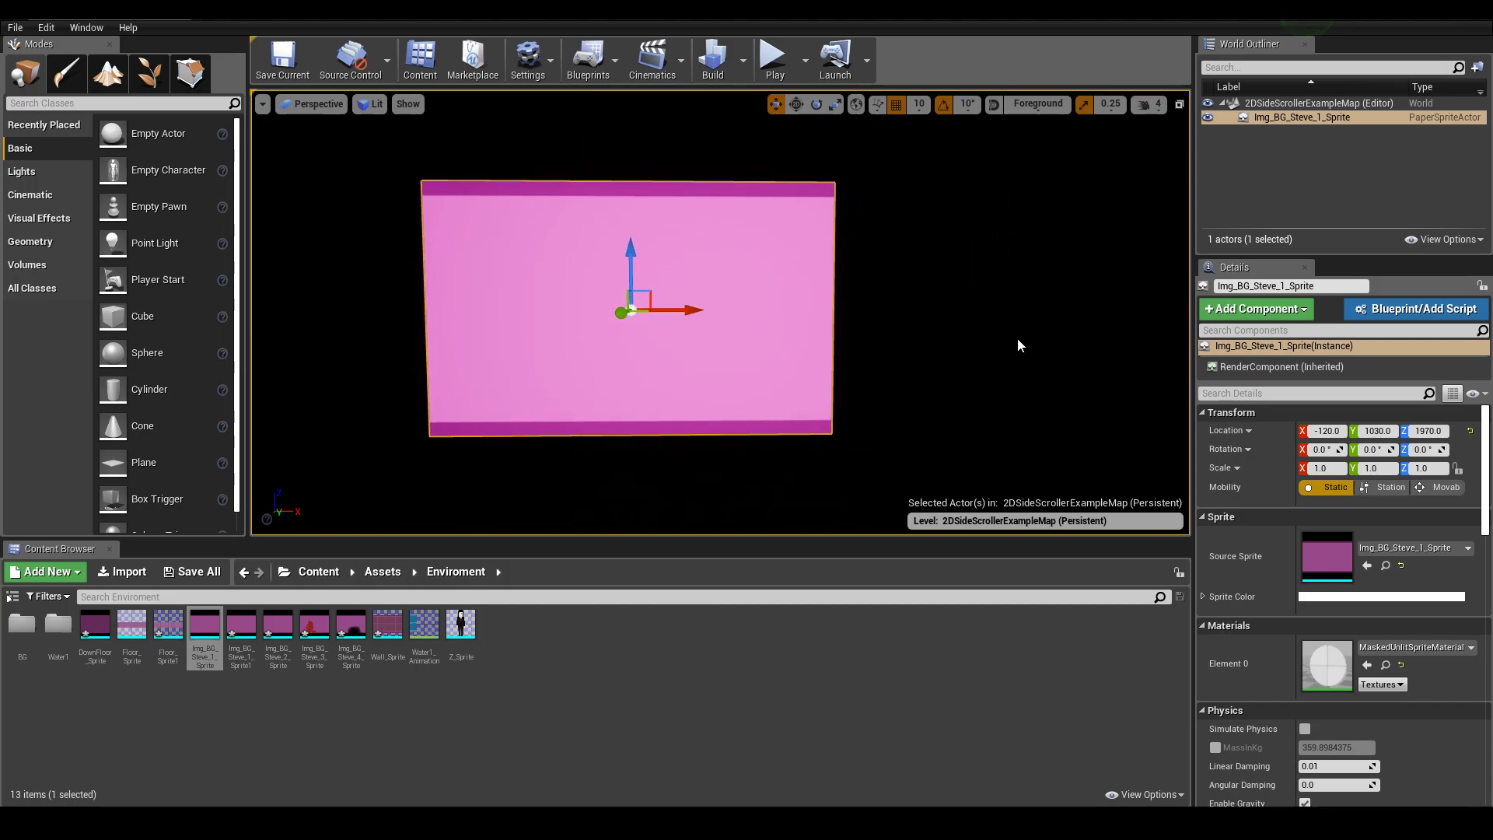
{"action": "scroll", "coordinate": [975, 368], "scroll_direction": "down", "scroll_amount": 2}
{"action": "scroll", "coordinate": [932, 384], "scroll_direction": "down", "scroll_amount": 3}
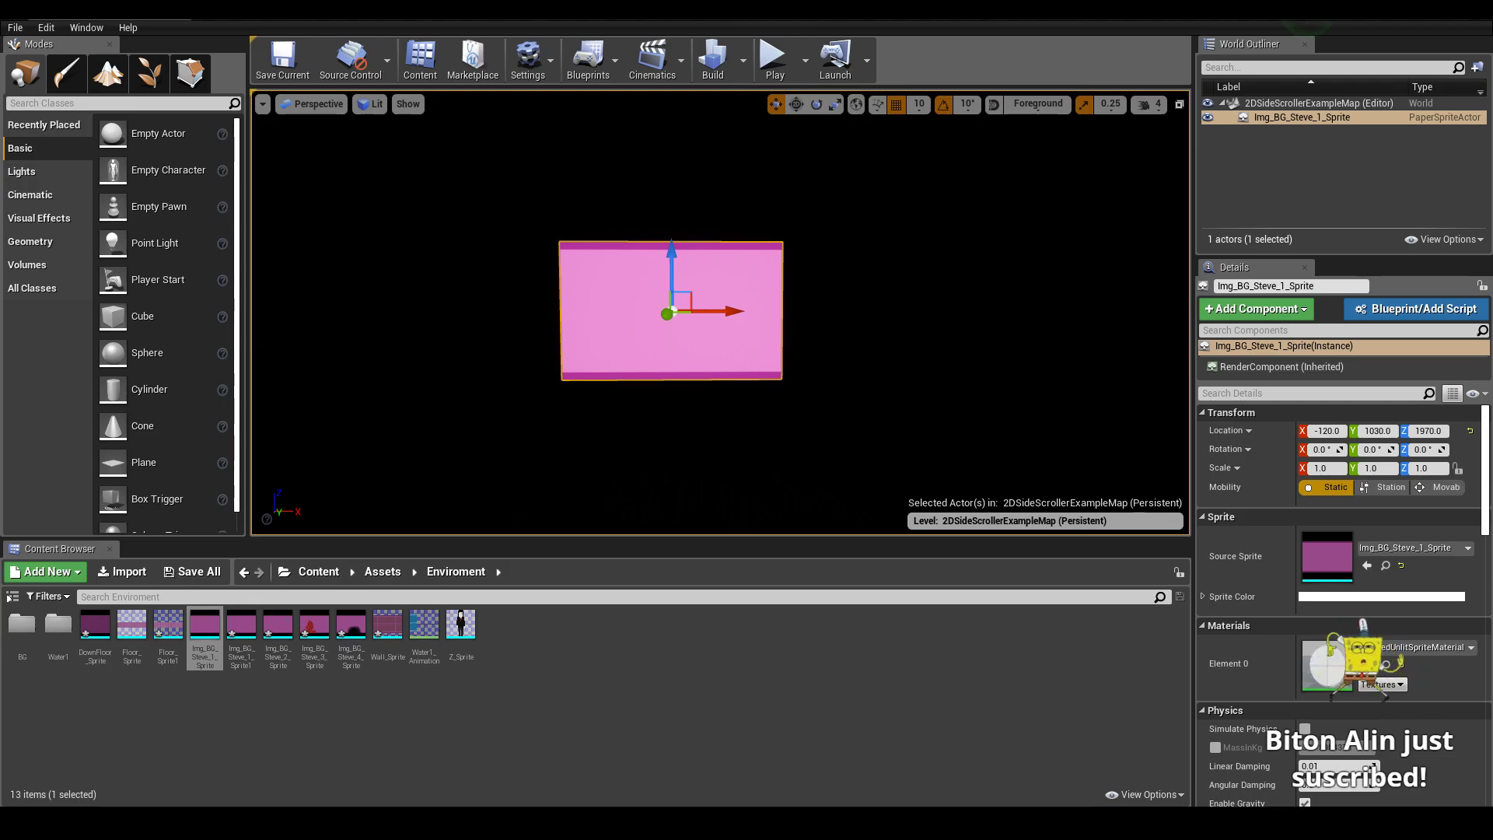
{"action": "left_click", "coordinate": [205, 634]}
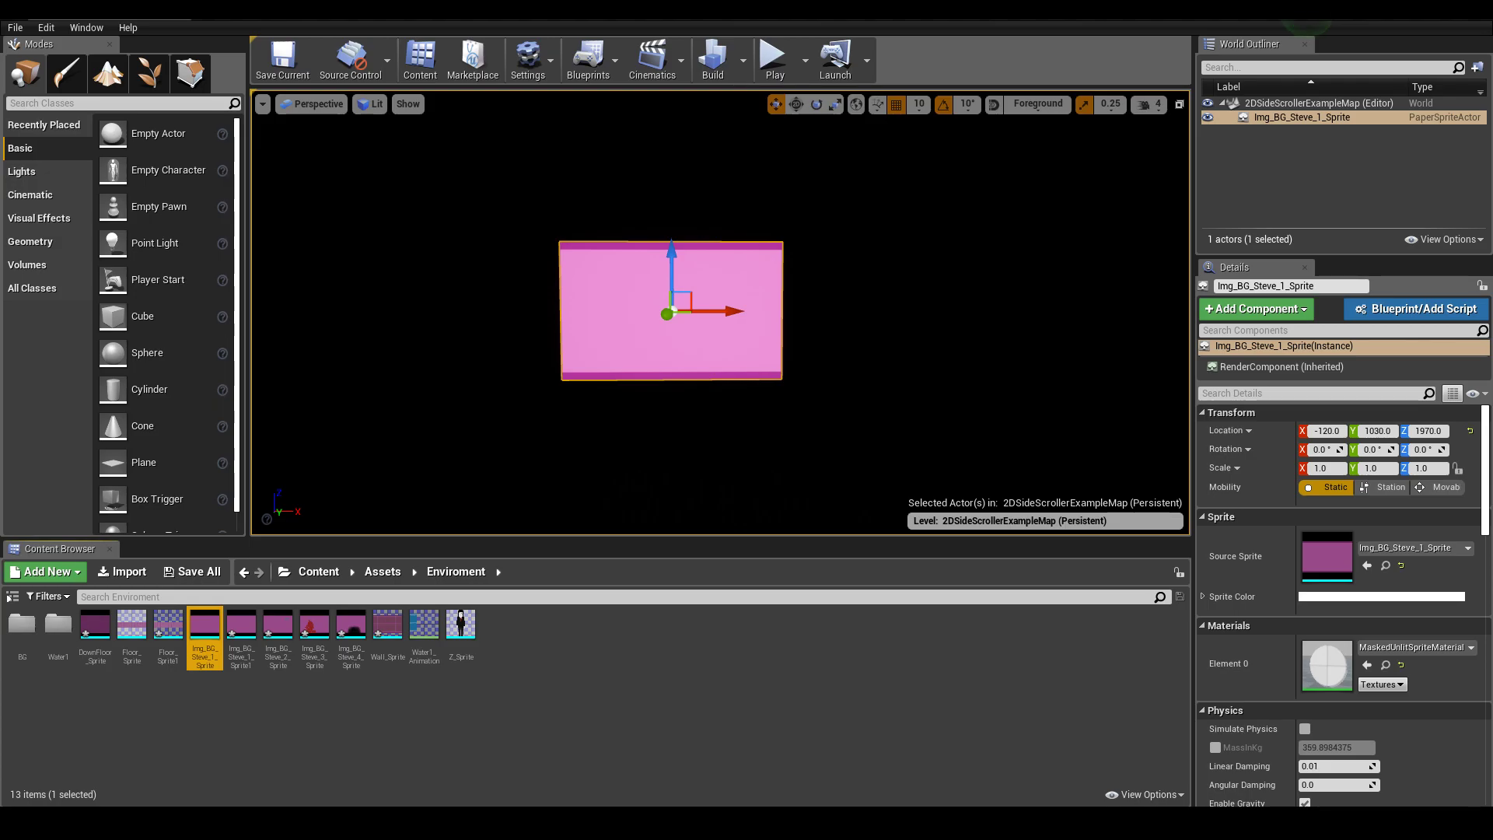
{"action": "scroll", "coordinate": [973, 507], "scroll_direction": "down", "scroll_amount": 3}
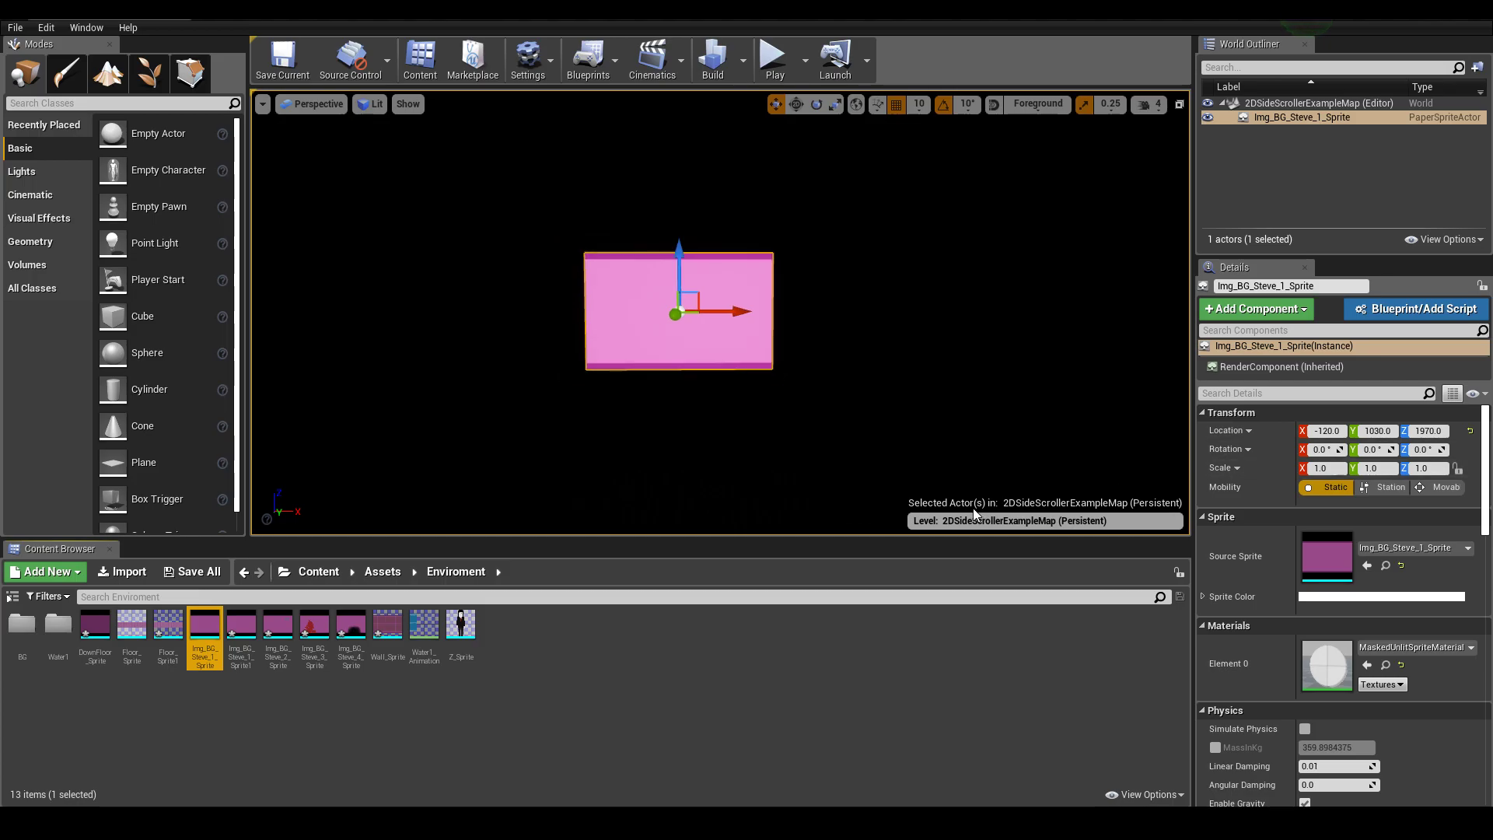
{"action": "scroll", "coordinate": [842, 374], "scroll_direction": "up", "scroll_amount": 2}
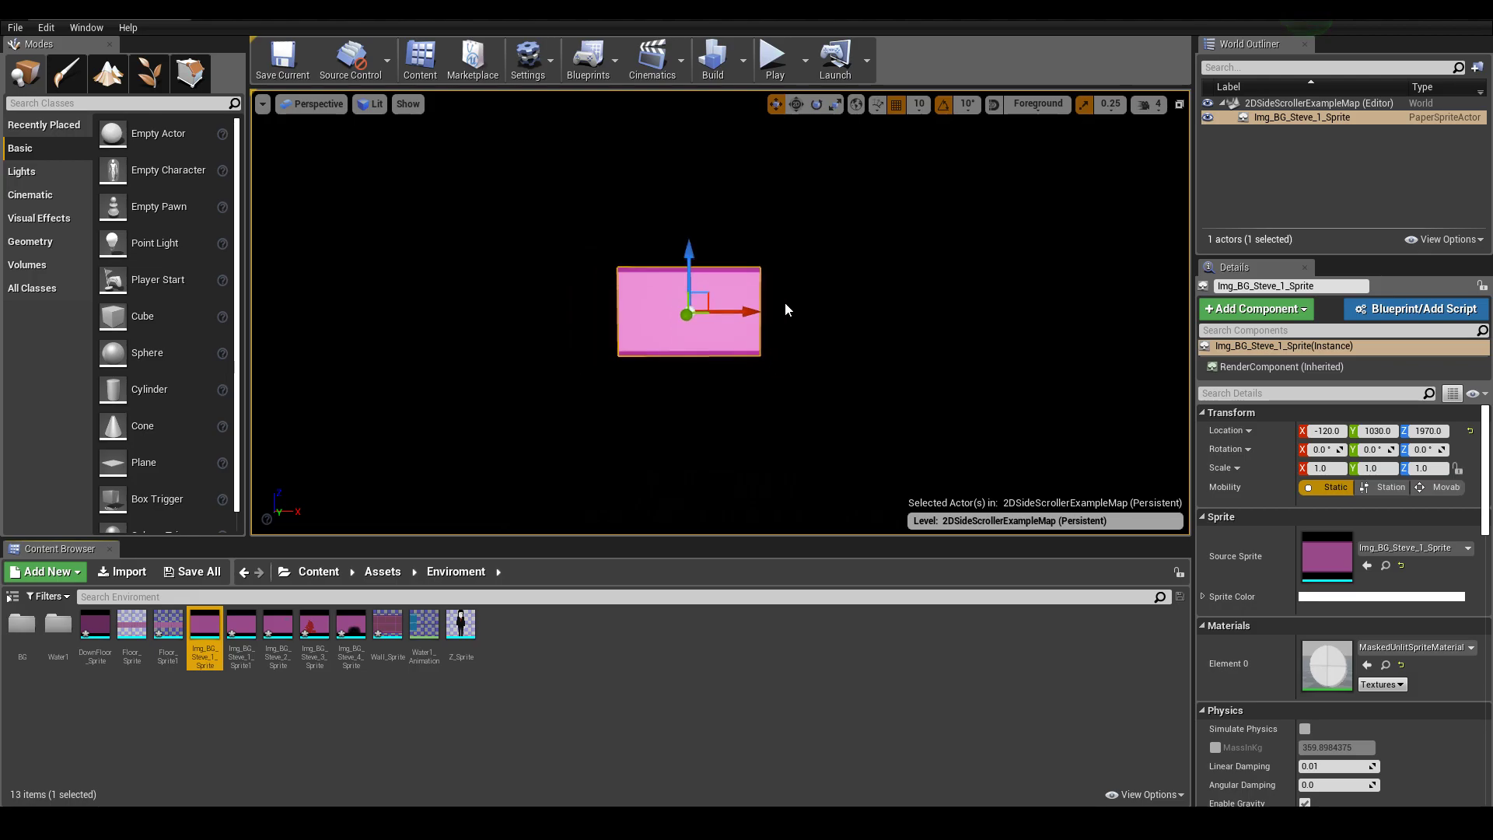
{"action": "right_click_drag", "start_coordinate": [843, 342], "coordinate": [824, 342]}
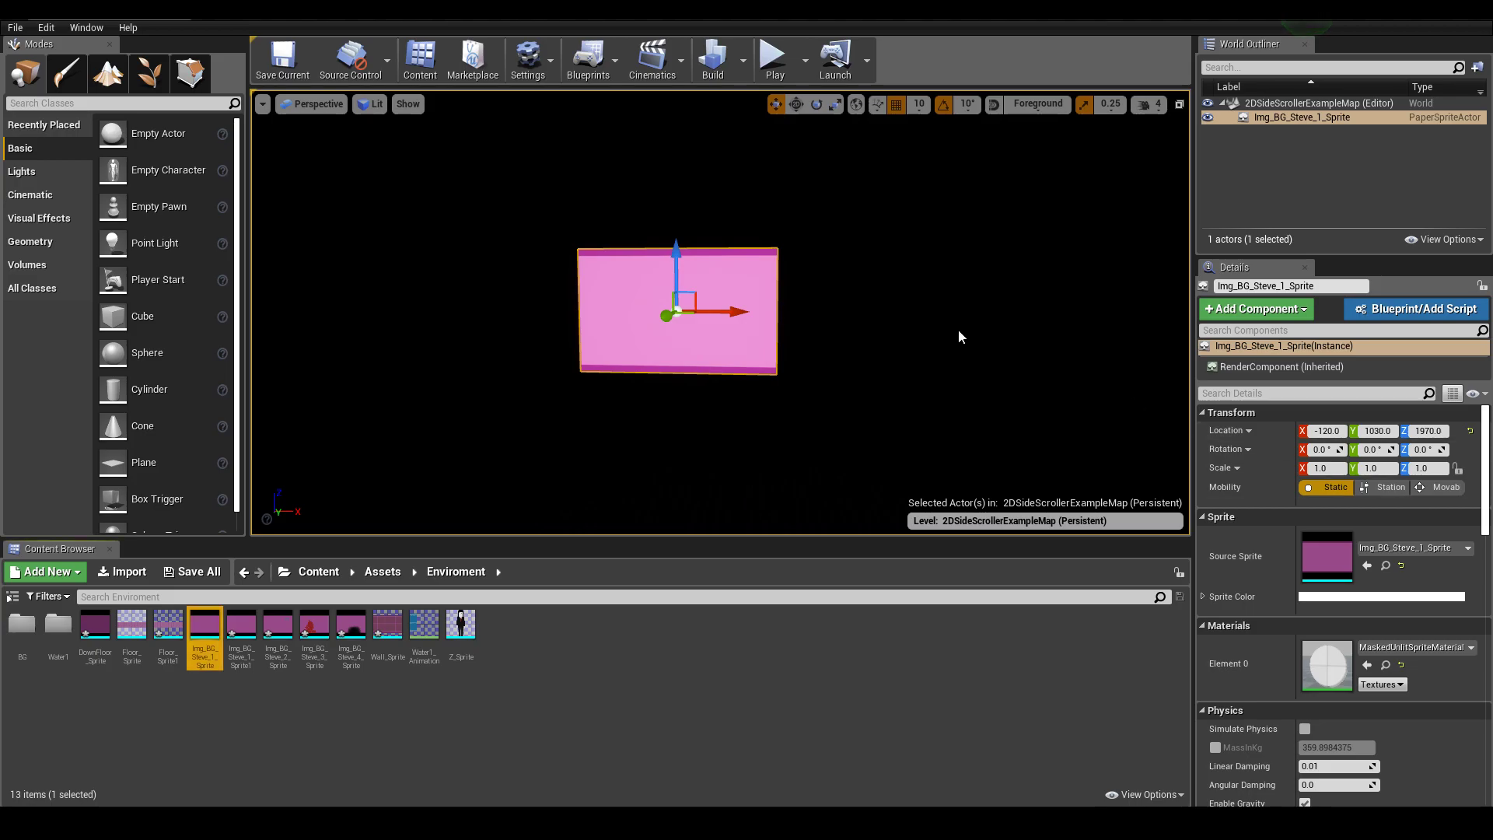
{"action": "right_click_drag", "start_coordinate": [958, 329], "coordinate": [867, 324]}
{"action": "scroll", "coordinate": [865, 330], "scroll_direction": "up", "scroll_amount": 2}
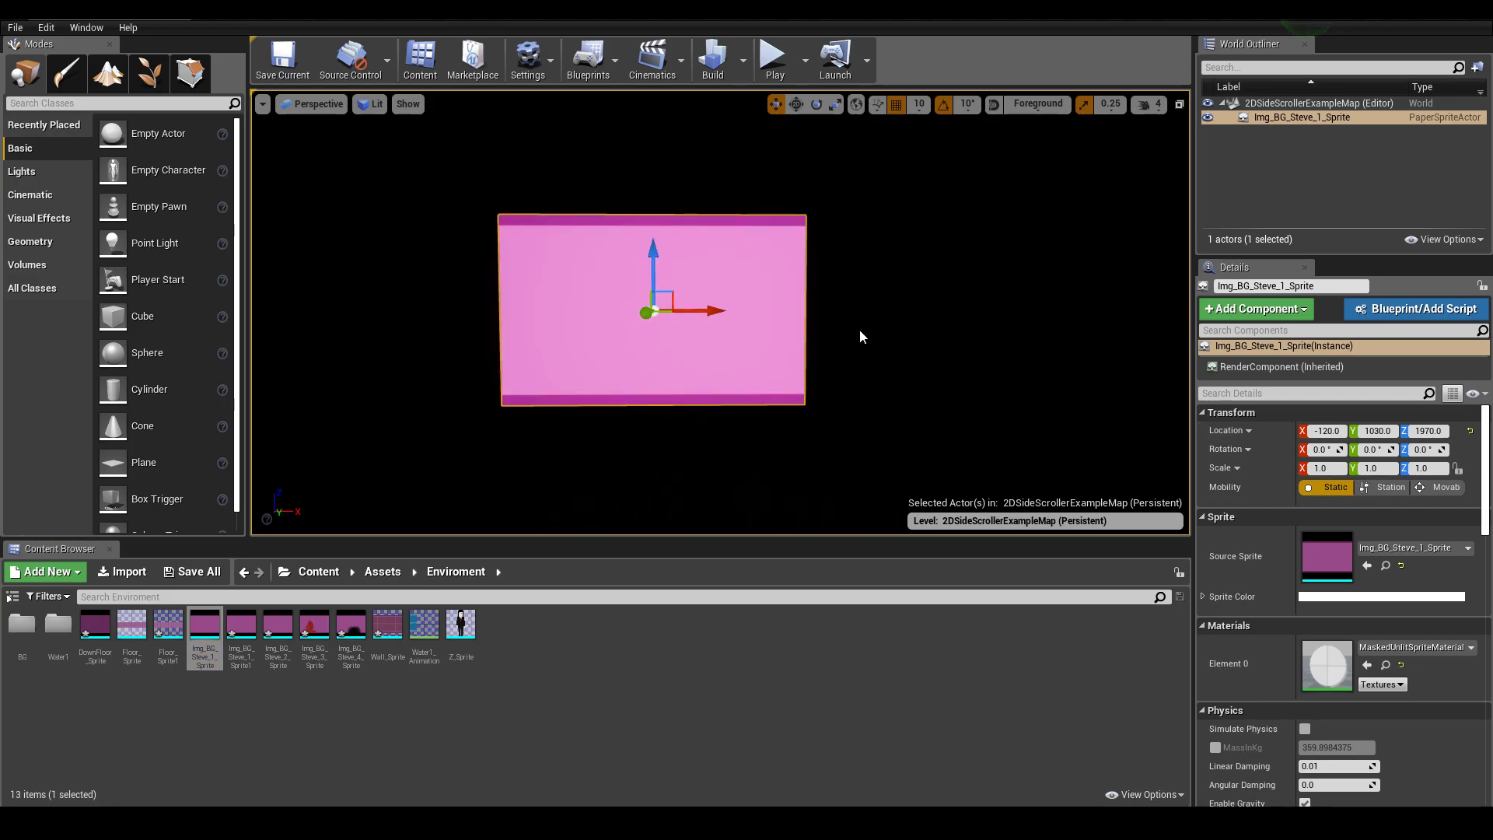
Duplicate the Img_BG_Steve_1 backdrop sprite and raise the copy above the original.
{"action": "key", "text": "ctrl+w"}
{"action": "scroll", "coordinate": [817, 319], "scroll_direction": "down", "scroll_amount": 2}
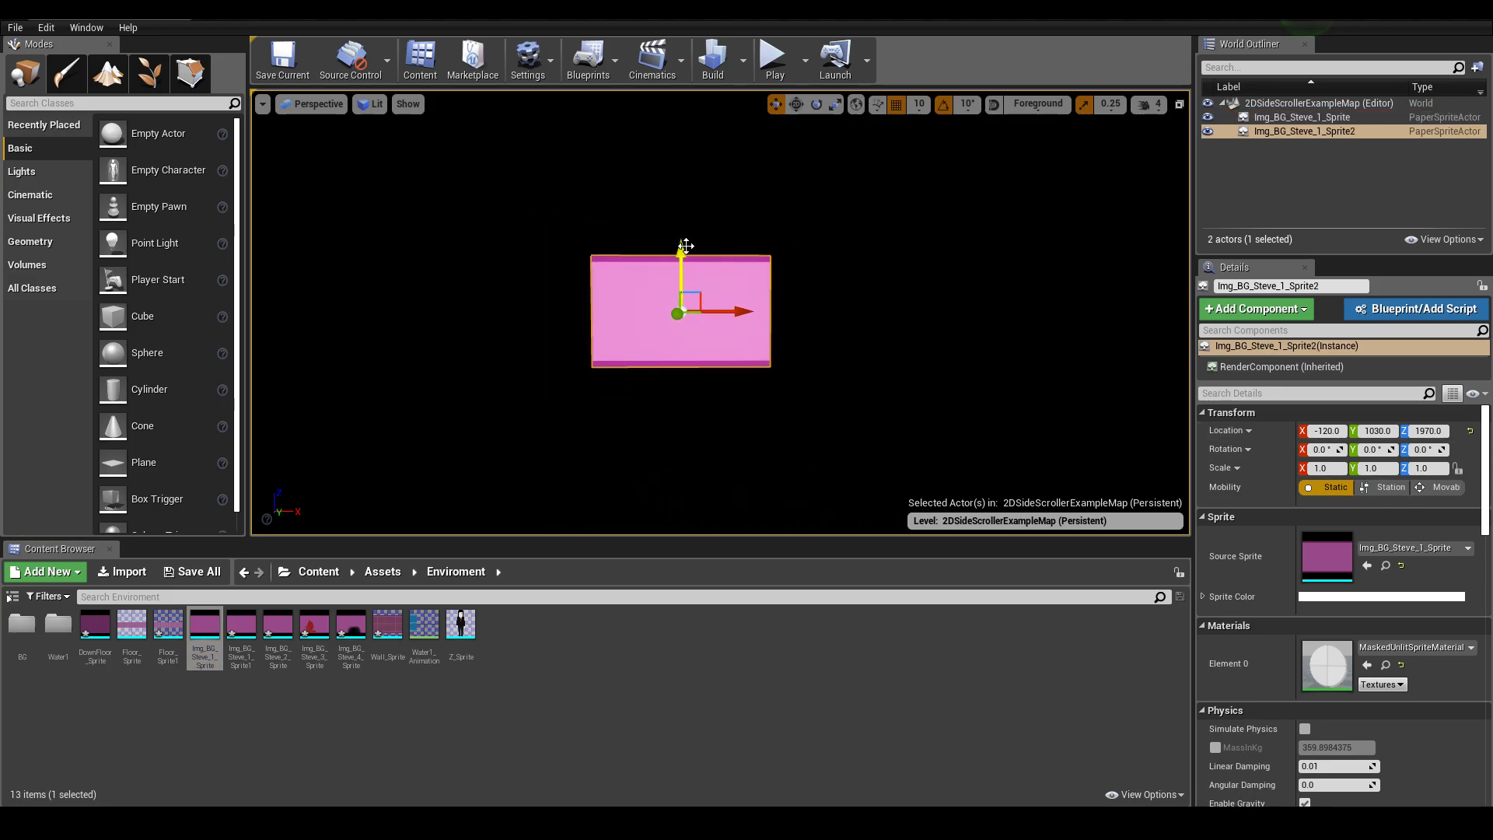
{"action": "left_click_drag", "start_coordinate": [685, 246], "coordinate": [701, 138]}
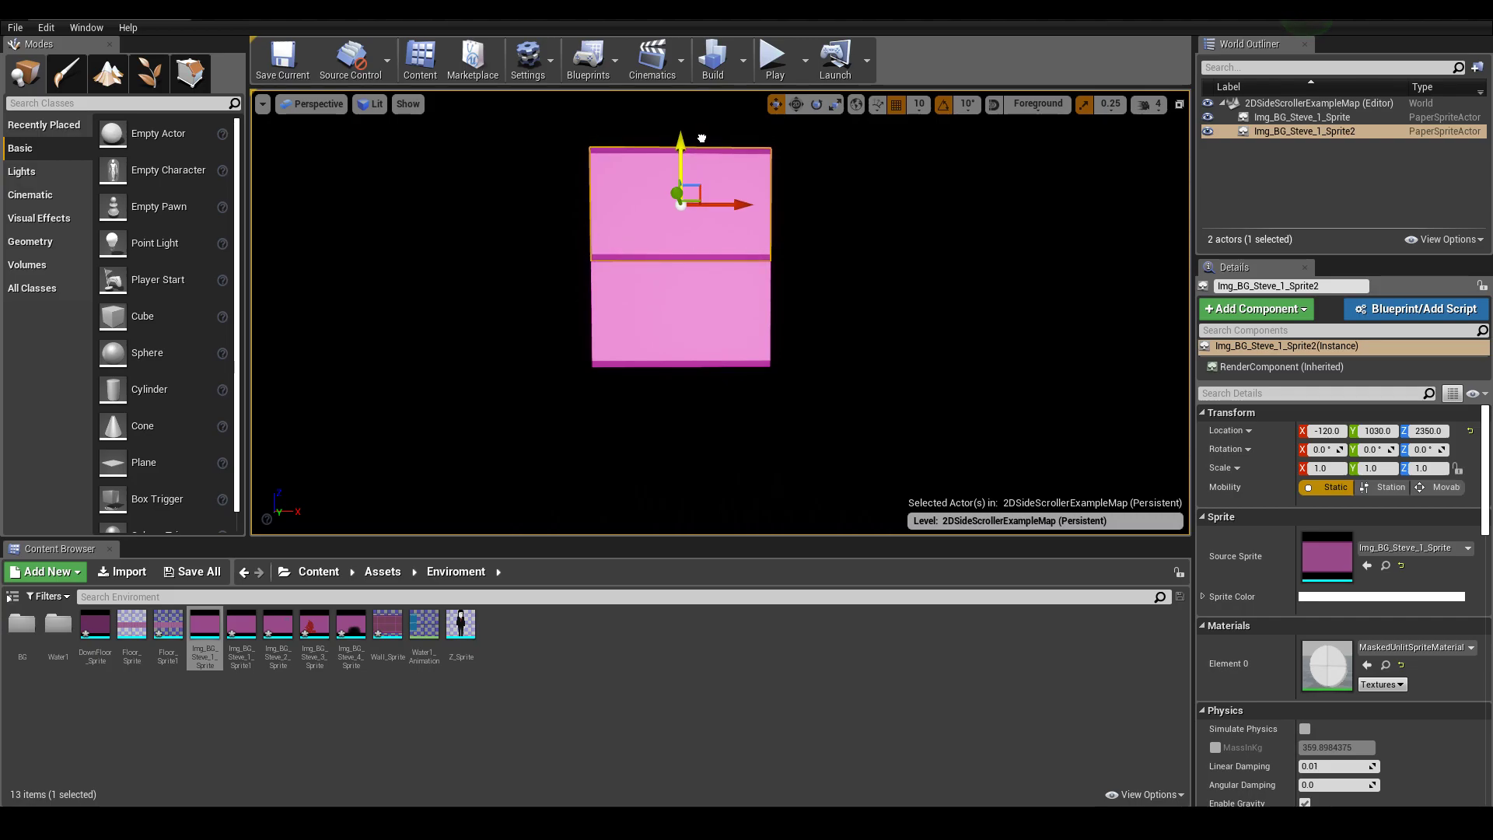
{"action": "left_click", "coordinate": [912, 246]}
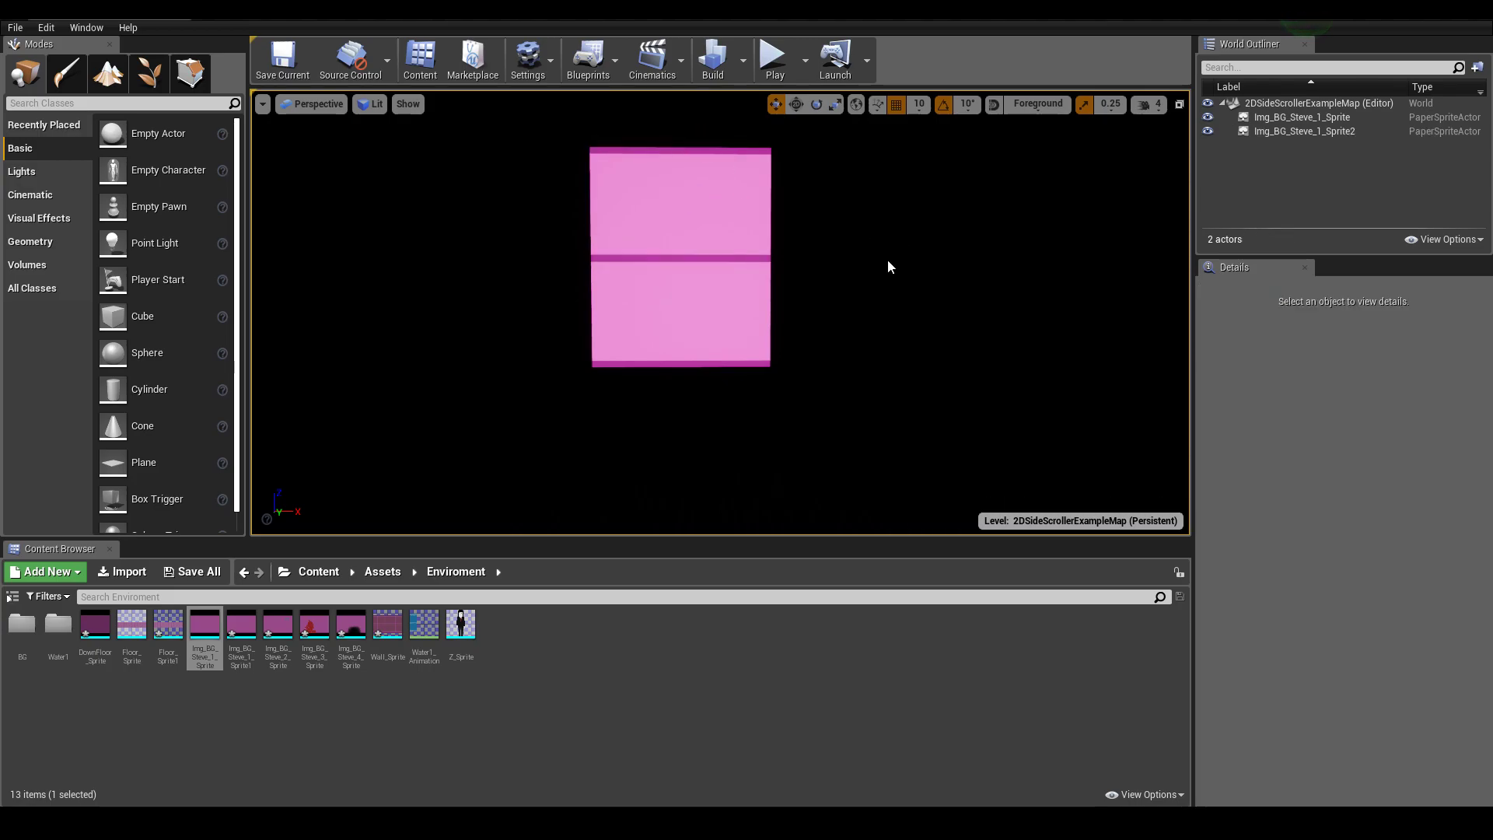
Place a Floor_Sprite actor below the stacked backdrop at -60, 1030, 2010.
{"action": "scroll", "coordinate": [886, 260], "scroll_direction": "down", "scroll_amount": 1}
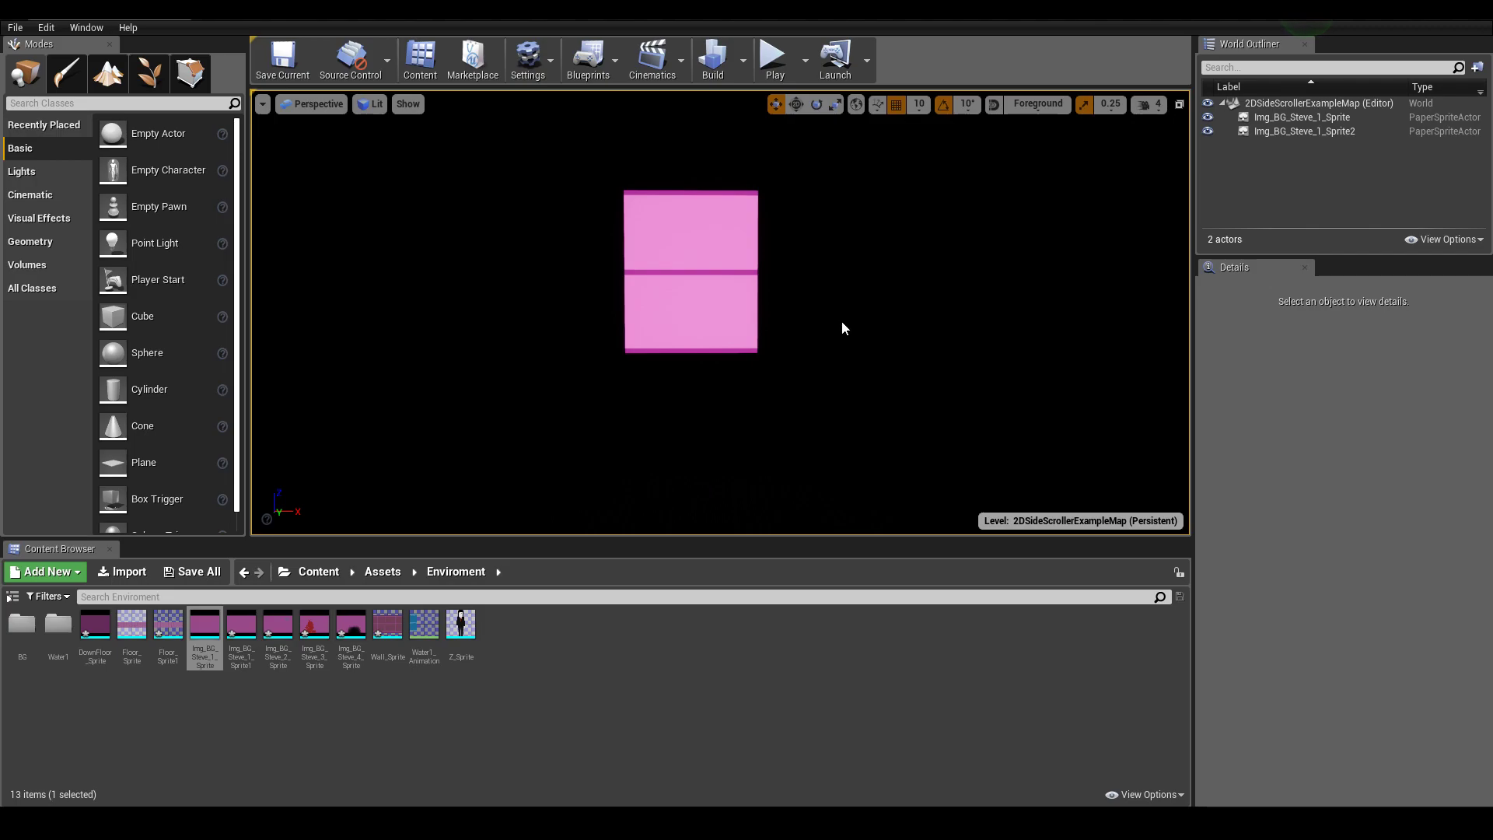
{"action": "mouse_move", "coordinate": [802, 361]}
{"action": "left_mouse_down", "text": "alt"}
{"action": "mouse_move", "coordinate": [825, 361]}
{"action": "mouse_move", "coordinate": [609, 548]}
{"action": "left_mouse_up", "text": "alt"}
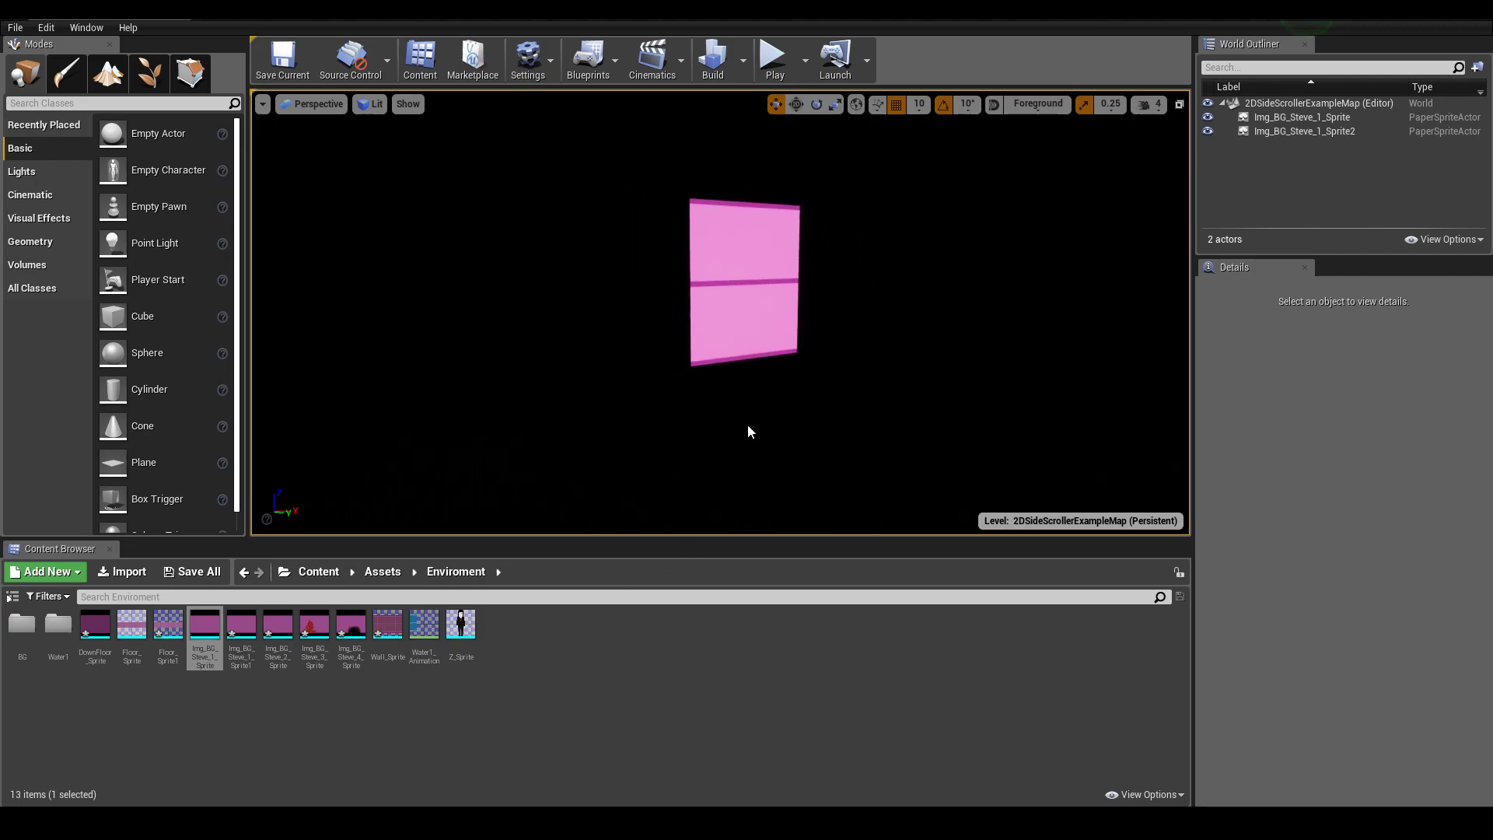
{"action": "left_click", "coordinate": [393, 644]}
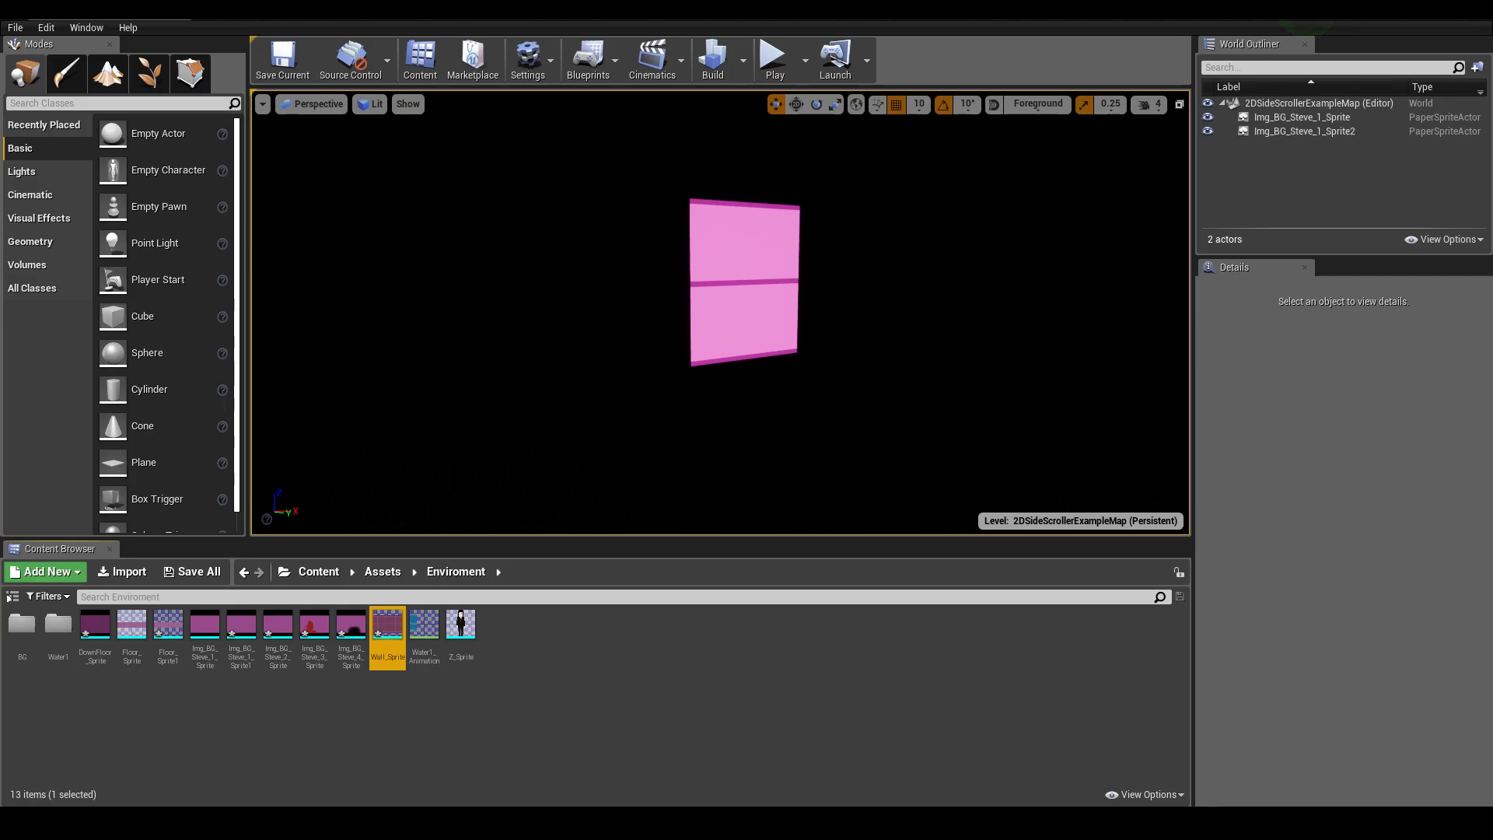
{"action": "left_click", "coordinate": [404, 714]}
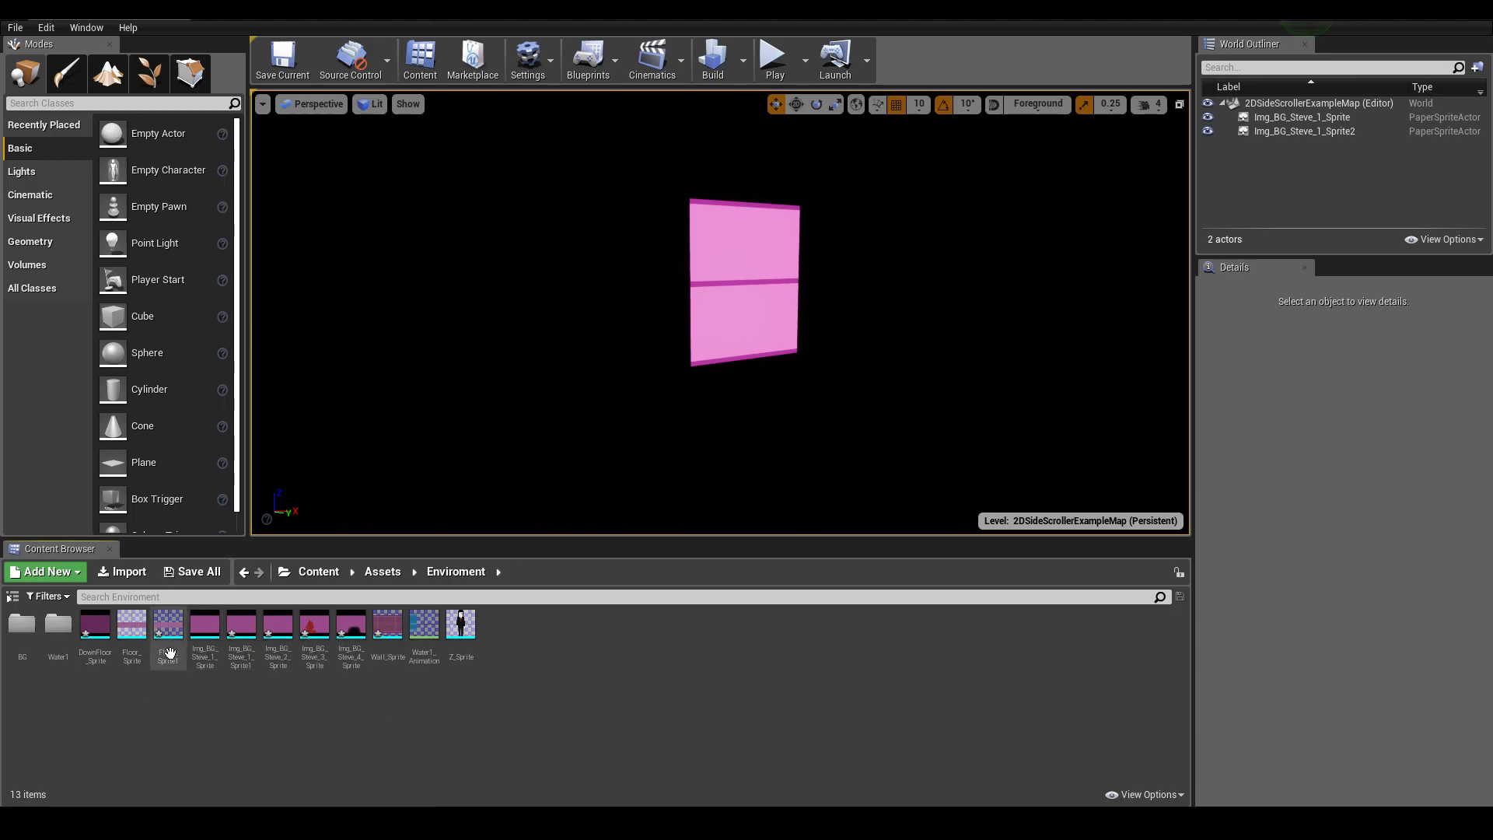
{"action": "left_click", "coordinate": [130, 627]}
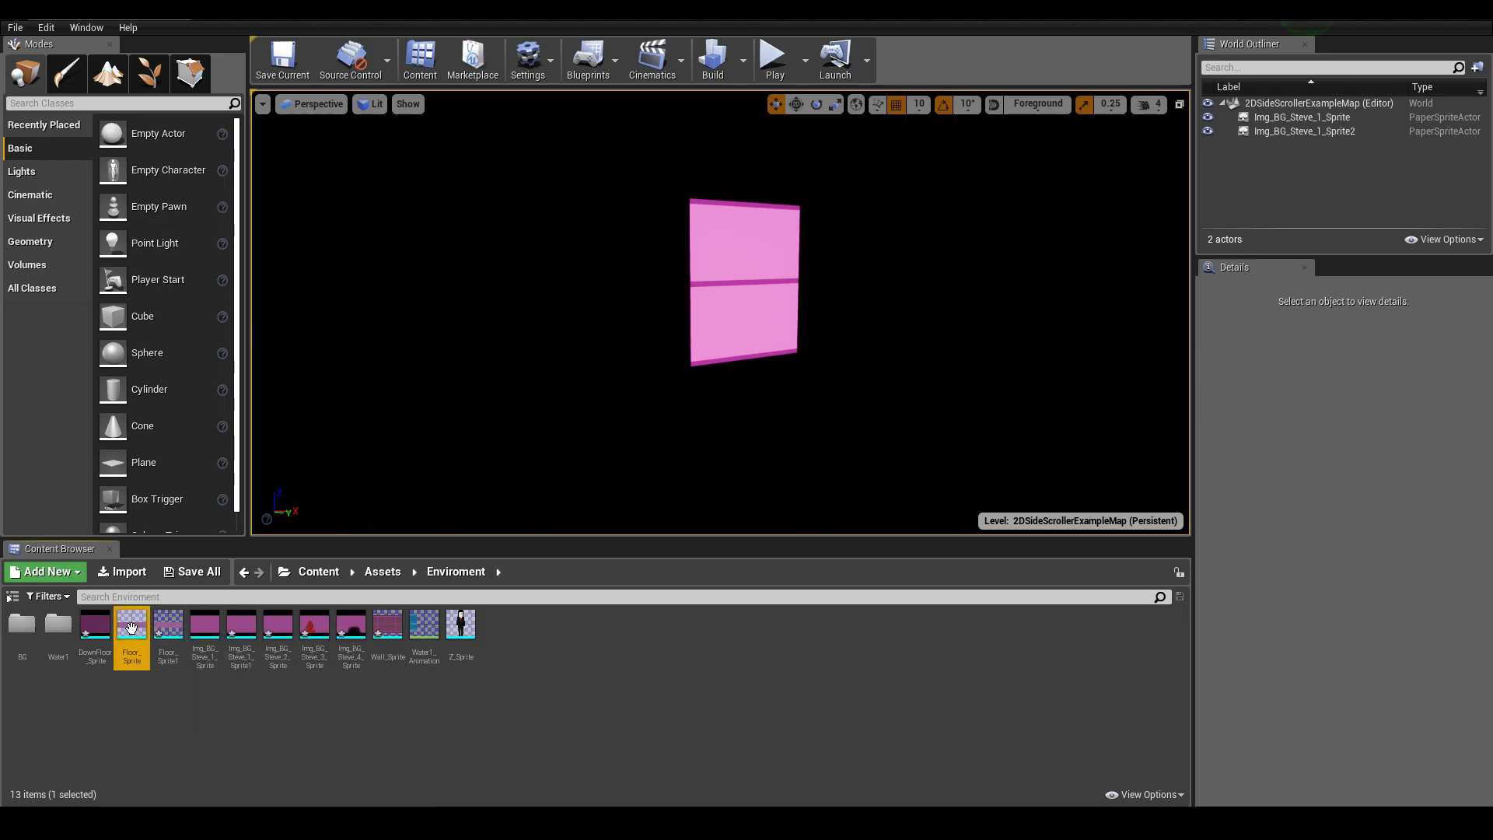
{"action": "left_click_drag", "start_coordinate": [132, 634], "coordinate": [760, 310]}
Drop the floor sprite into the level and lower it slightly.
{"action": "right_click_drag", "start_coordinate": [753, 422], "coordinate": [669, 424]}
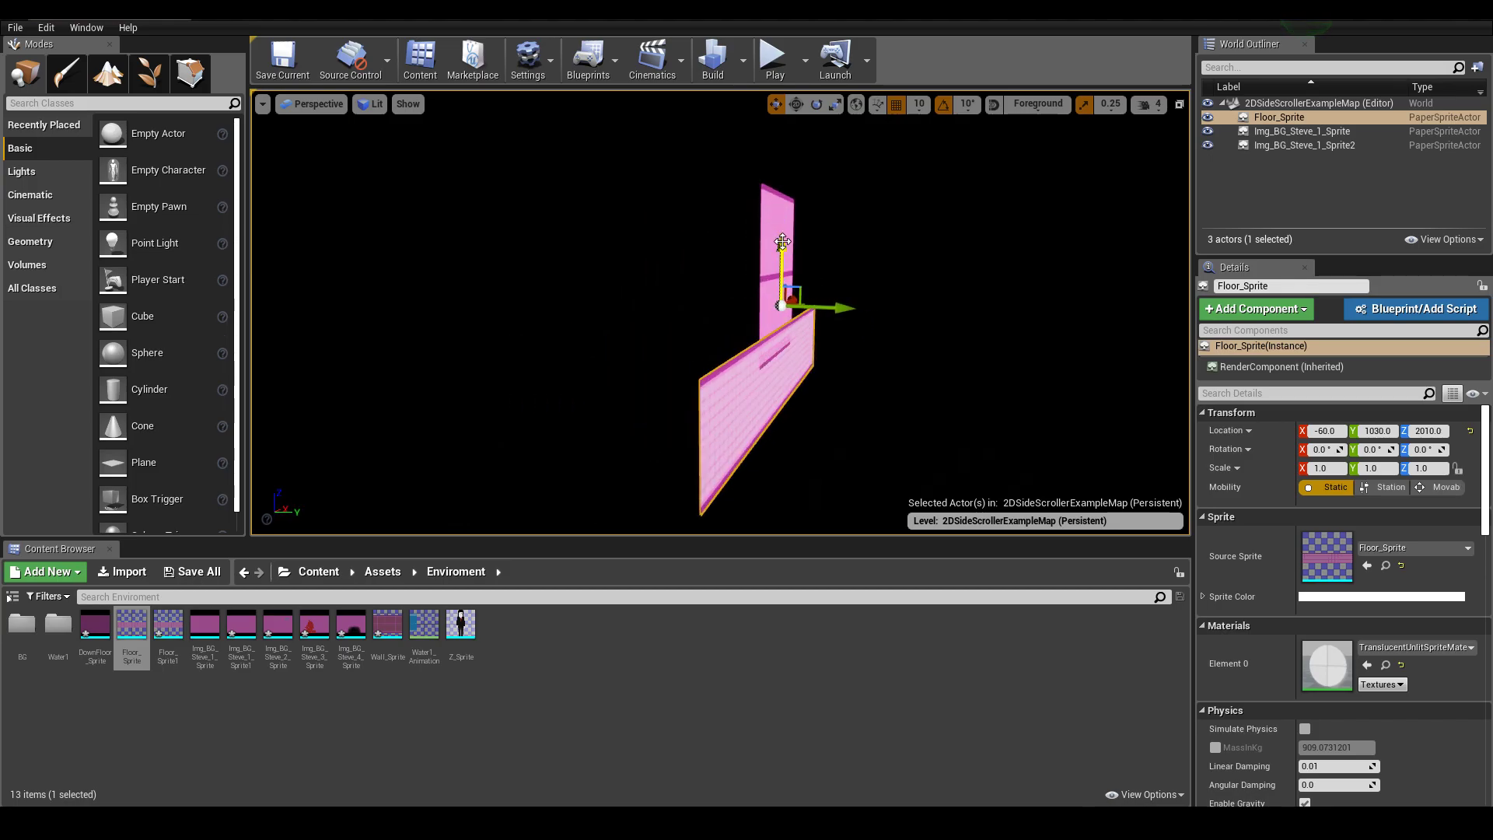
{"action": "left_click_drag", "start_coordinate": [787, 245], "coordinate": [798, 266]}
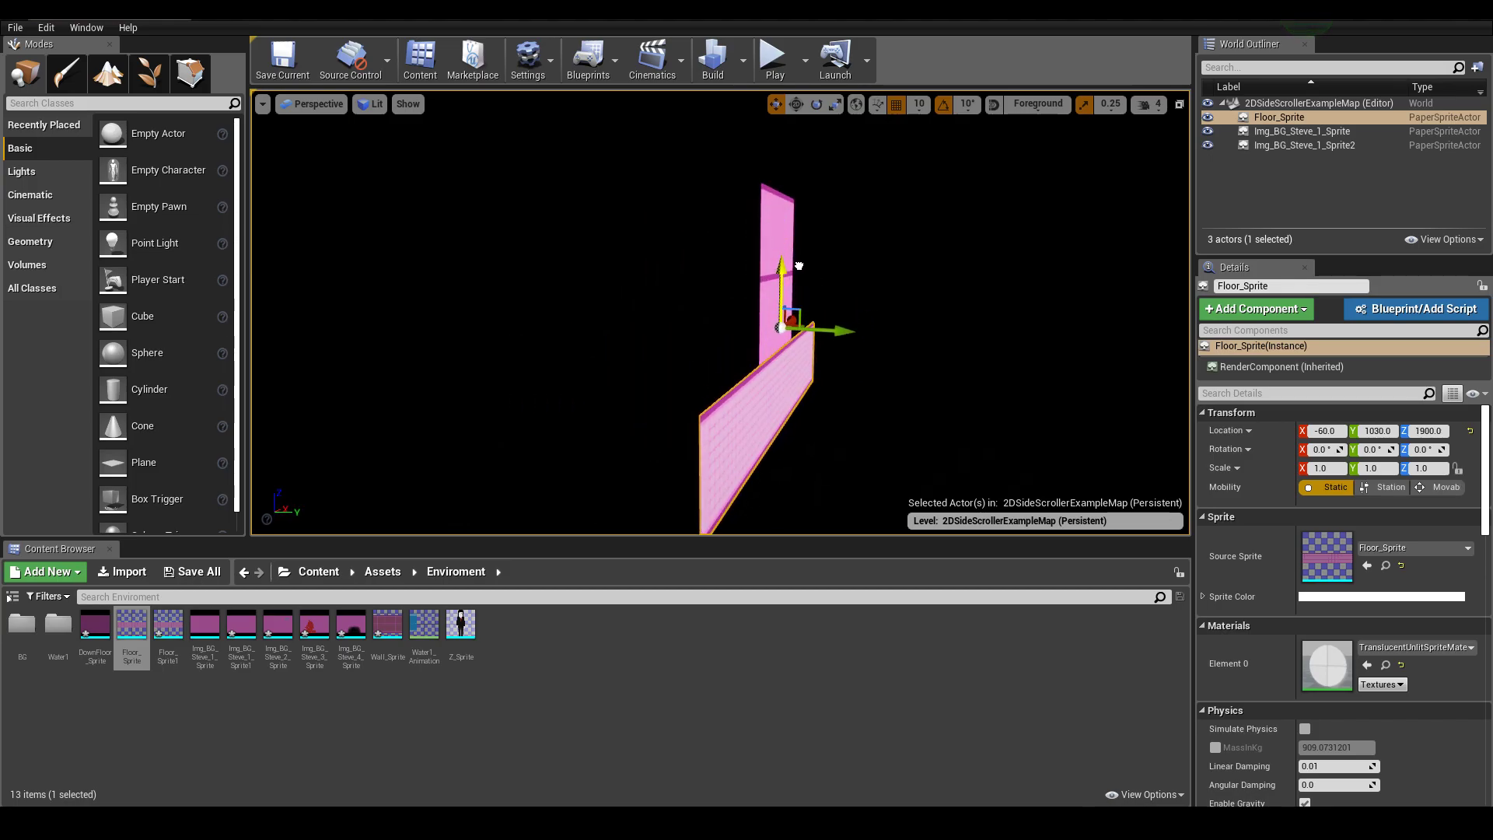
{"action": "right_click_drag", "start_coordinate": [987, 357], "coordinate": [1081, 358]}
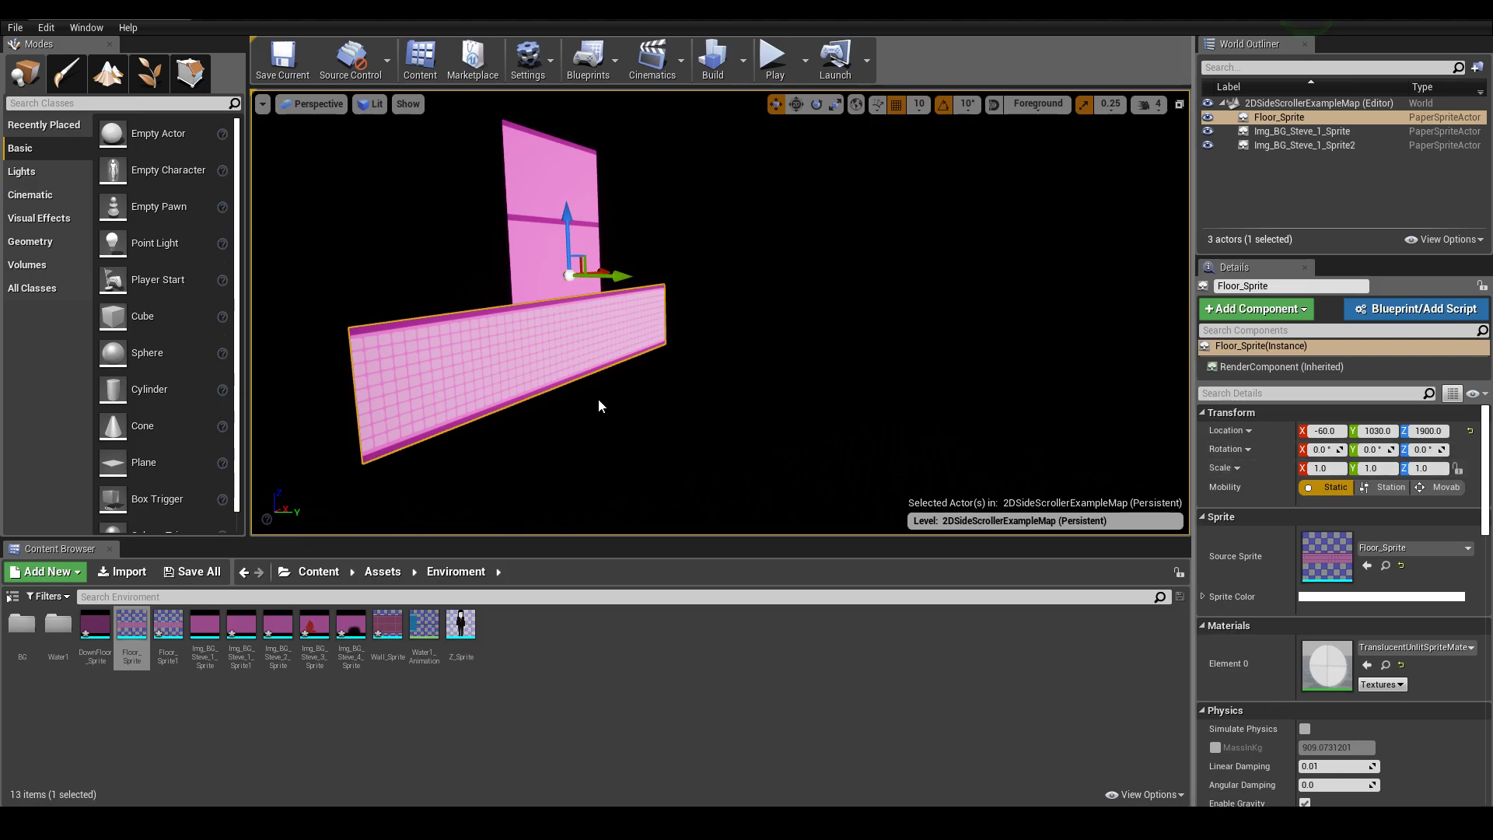
Rotate the floor sprite -90 around X so it lies flat at Z 1900.
{"action": "key", "text": "e"}
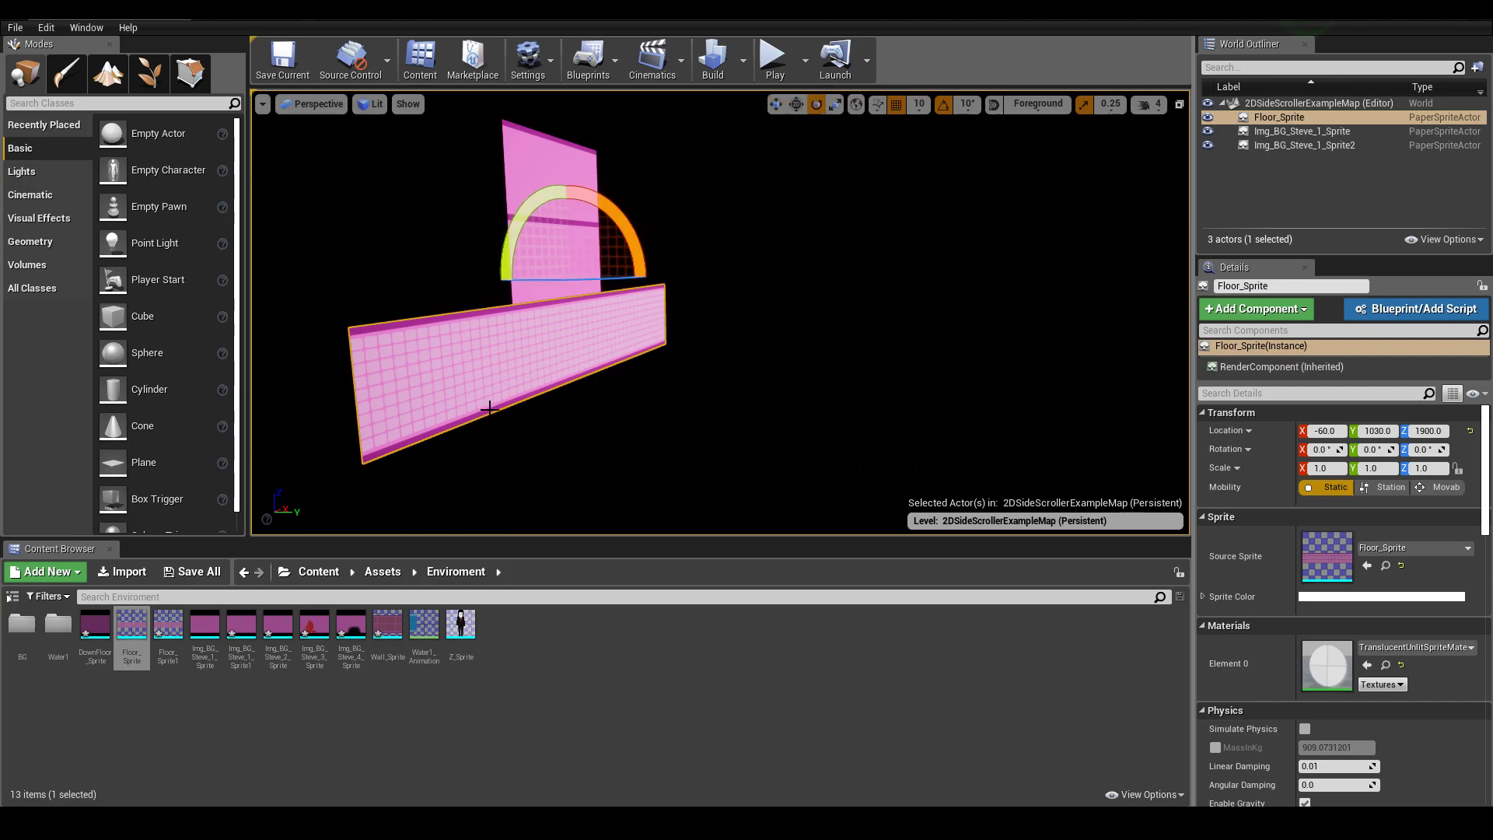
{"action": "left_click_drag", "start_coordinate": [638, 246], "coordinate": [626, 315]}
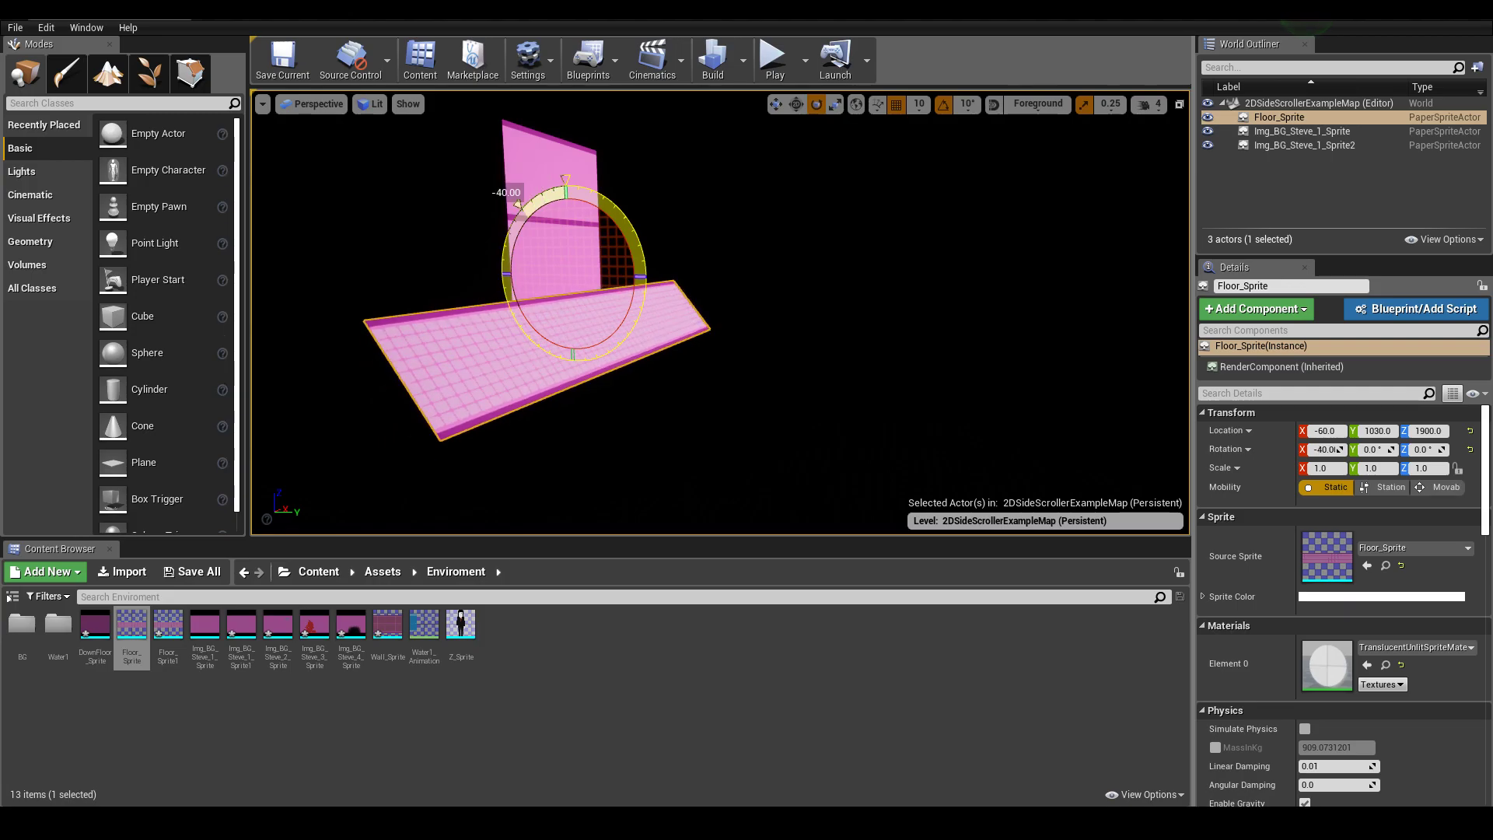
{"action": "left_click", "coordinate": [838, 366]}
{"action": "left_click_drag", "start_coordinate": [838, 366], "coordinate": [778, 358], "text": "alt"}
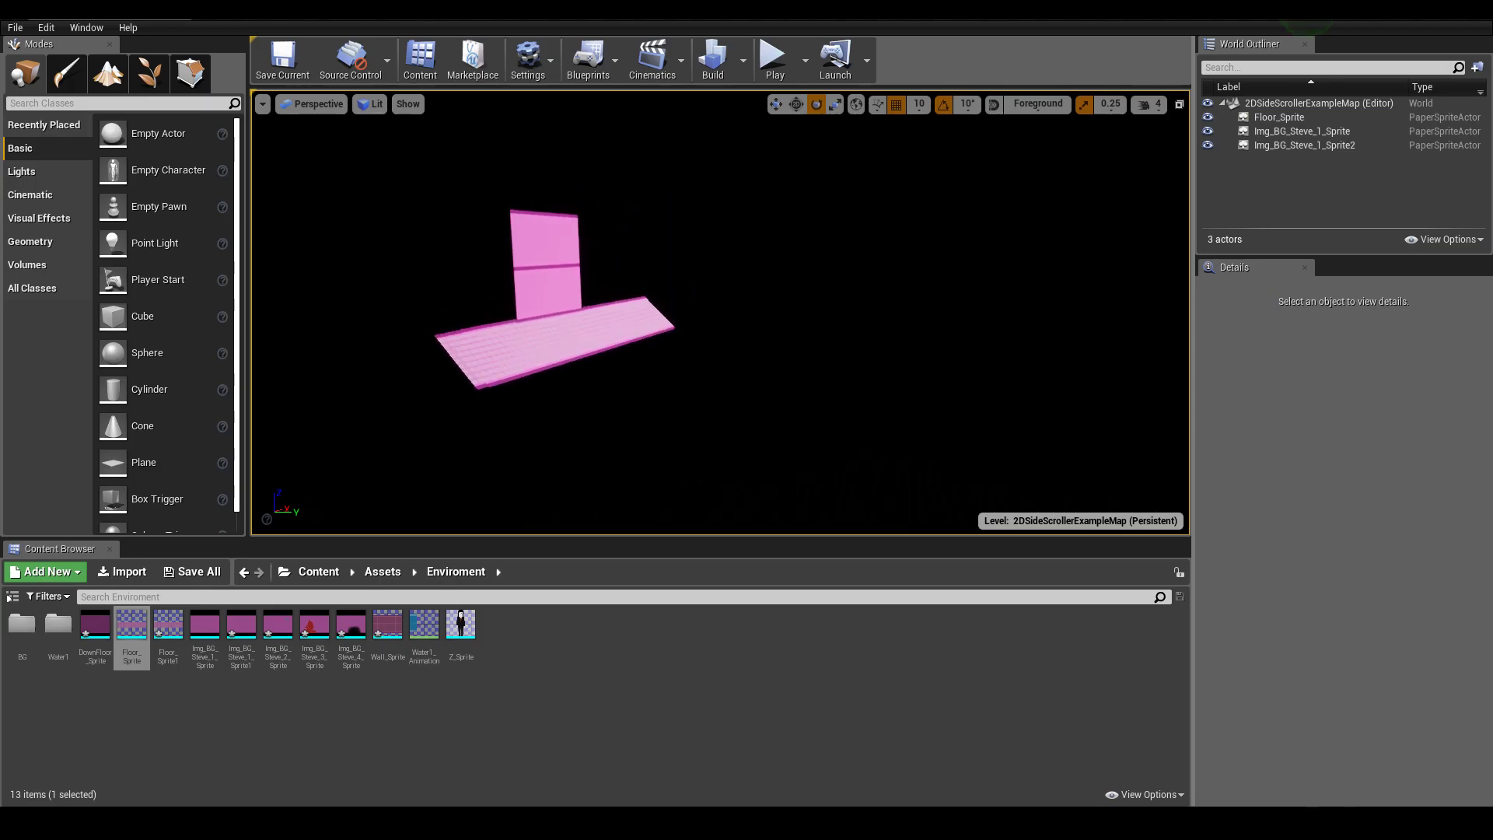
{"action": "left_click_drag", "start_coordinate": [778, 358], "coordinate": [700, 207], "text": "alt"}
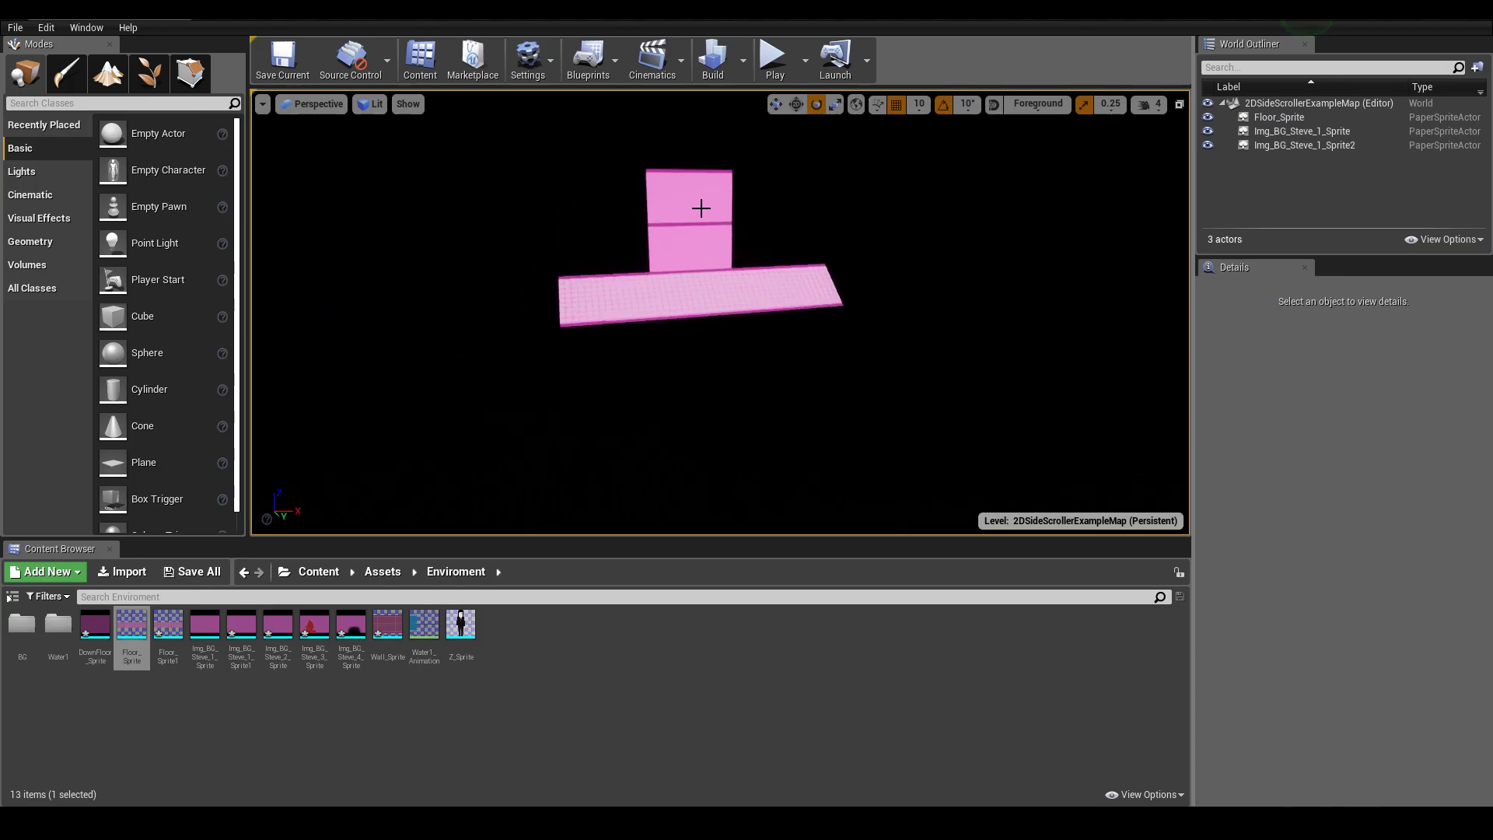
{"action": "scroll", "coordinate": [700, 207], "scroll_direction": "up", "scroll_amount": 3}
{"action": "left_click_drag", "start_coordinate": [778, 358], "coordinate": [713, 283], "text": "alt"}
Select both backdrop sprites and slide them left along X.
{"action": "scroll", "coordinate": [704, 257], "scroll_direction": "up", "scroll_amount": 3}
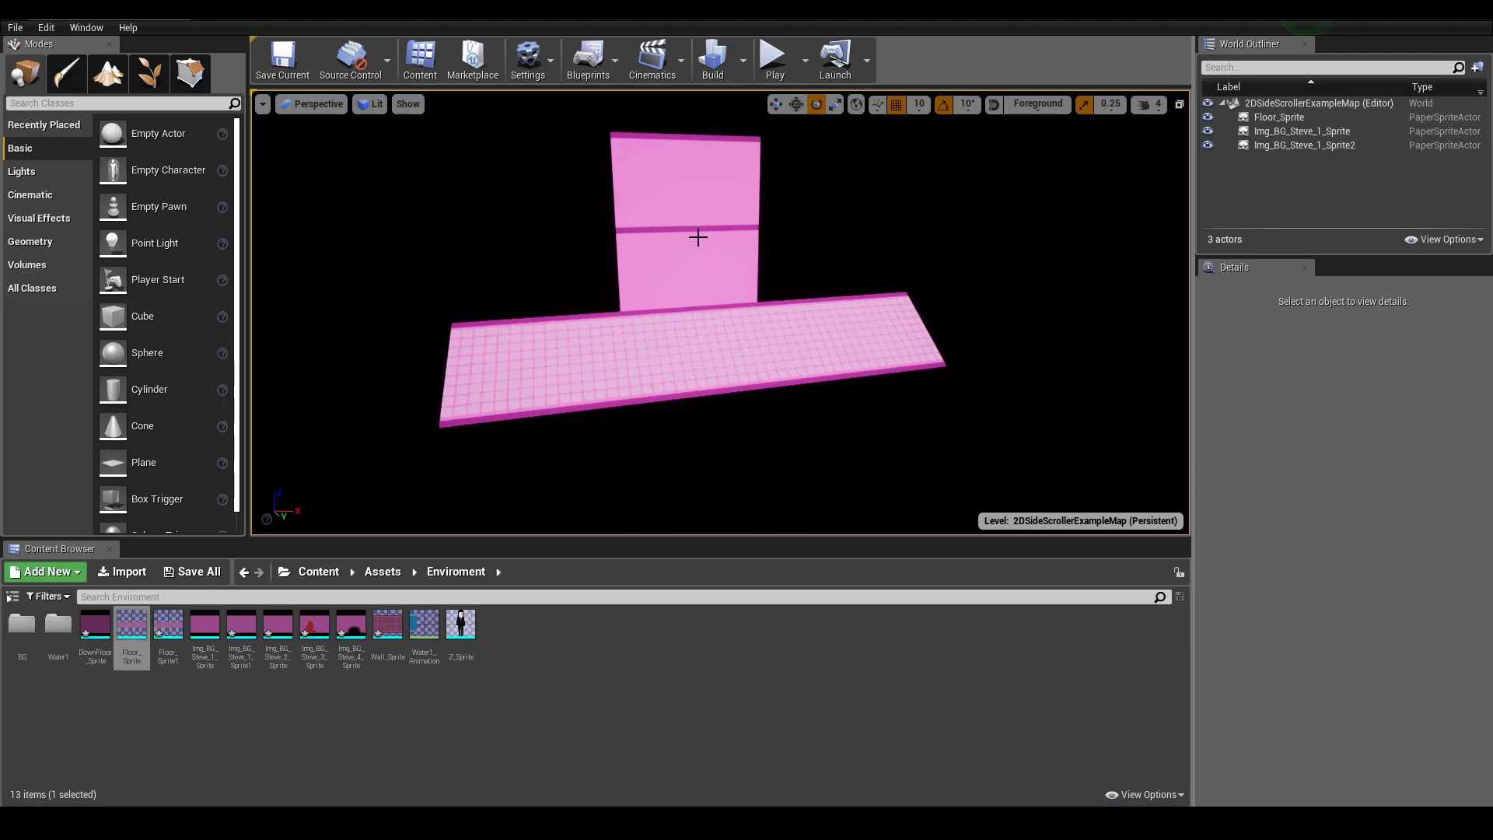
{"action": "left_click", "coordinate": [724, 162]}
{"action": "key", "text": "w"}
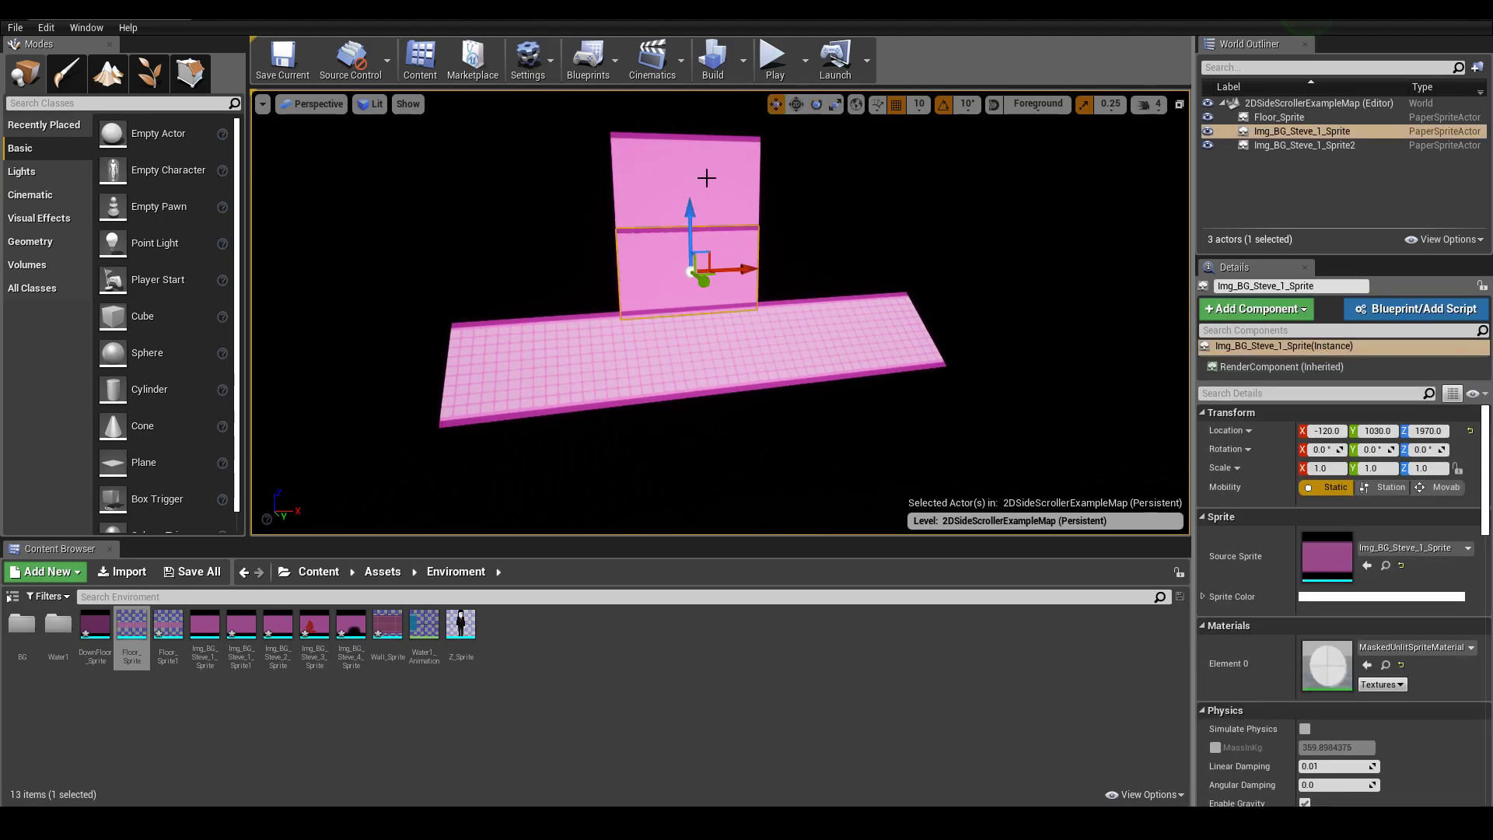
{"action": "left_click", "coordinate": [722, 162], "text": "ctrl"}
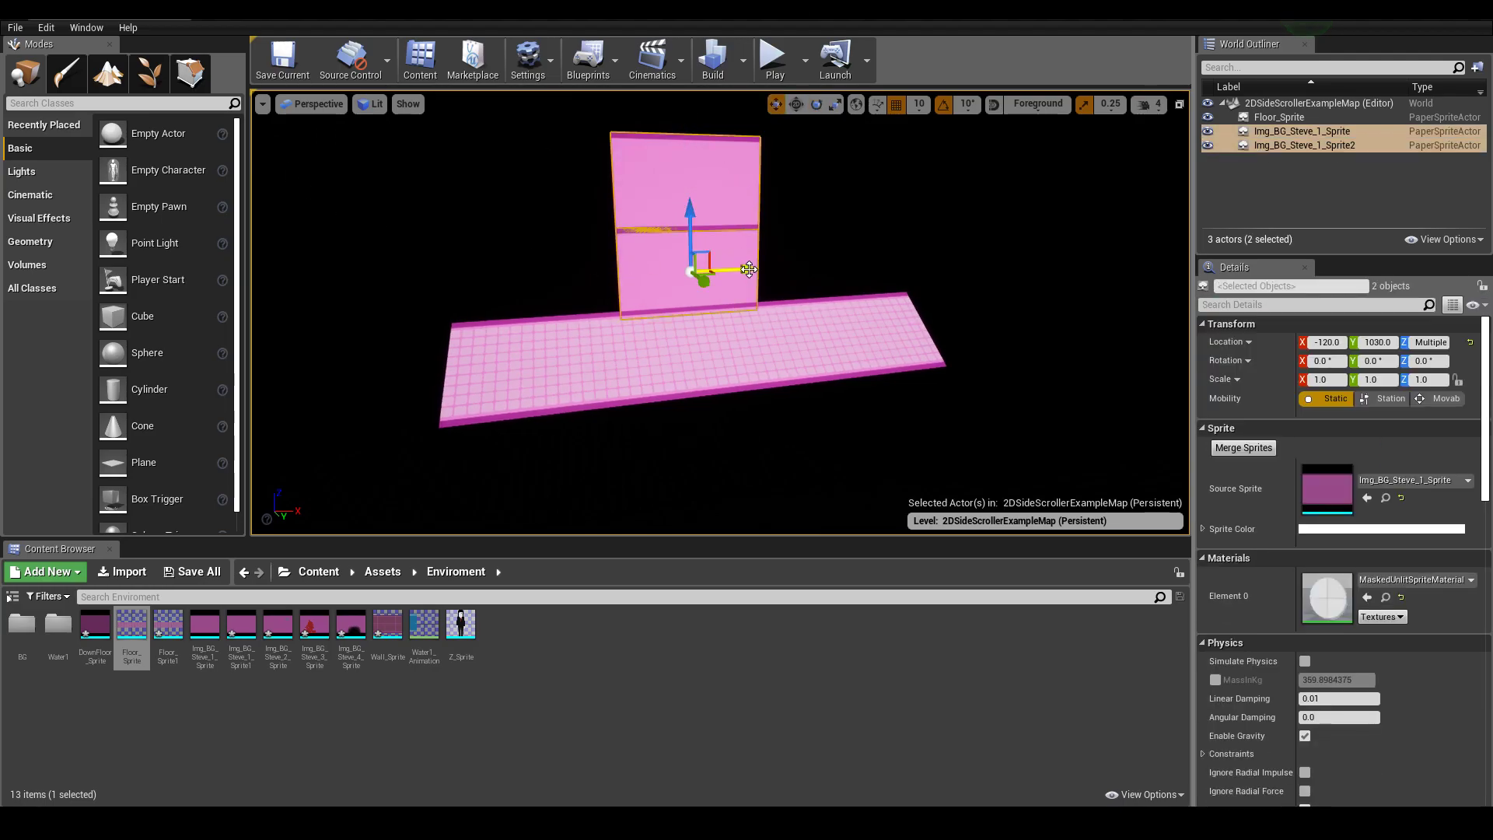
{"action": "left_click_drag", "start_coordinate": [735, 270], "coordinate": [594, 299]}
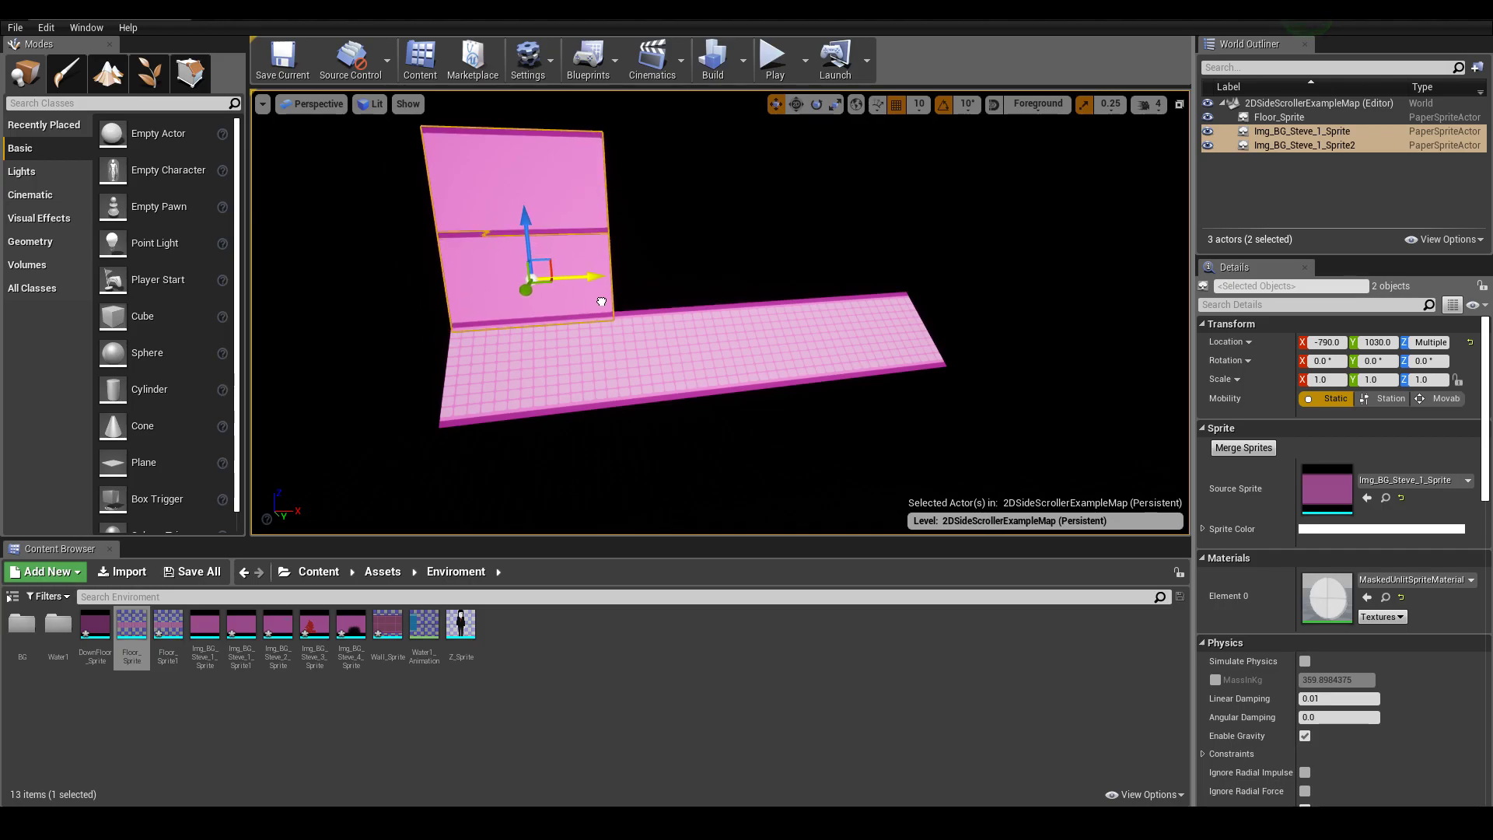
{"action": "left_click", "coordinate": [702, 450]}
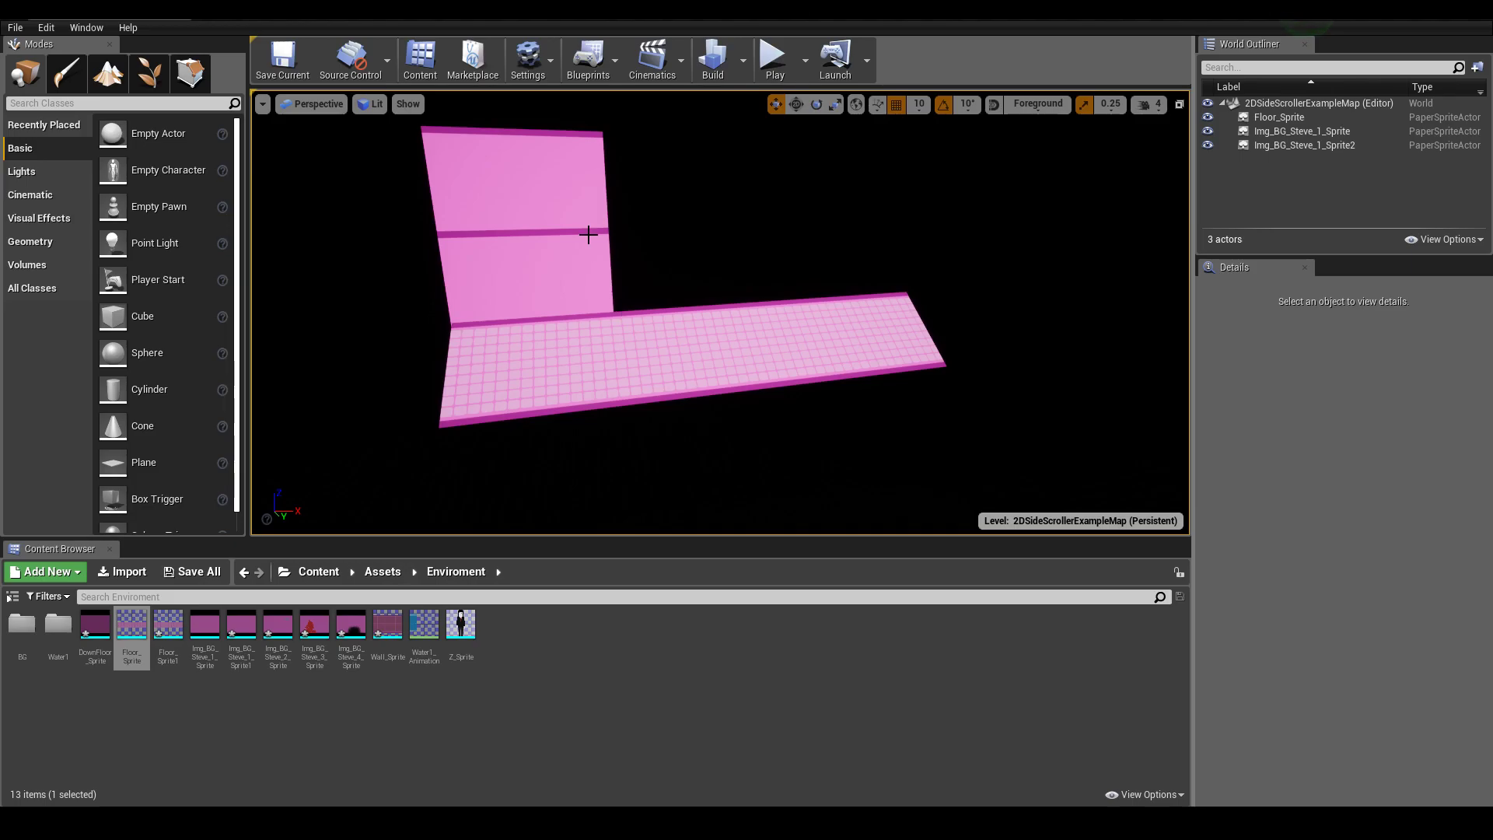
Scale both backdrop sprites to X 3.25 and centre them at X -10 over the floor.
{"action": "left_click", "coordinate": [608, 273]}
{"action": "left_click", "coordinate": [604, 206]}
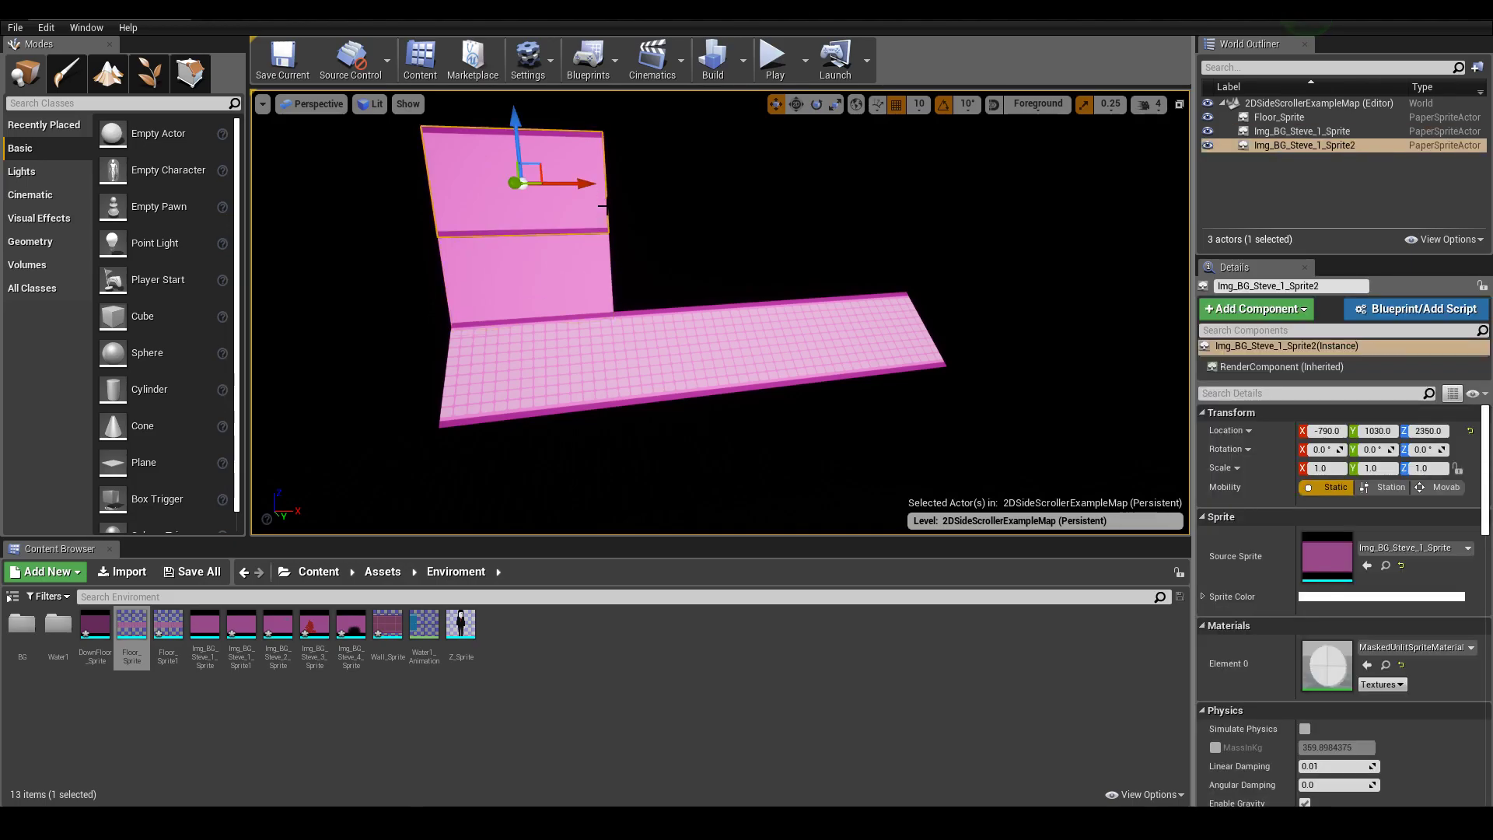
{"action": "left_click", "coordinate": [591, 300], "text": "ctrl"}
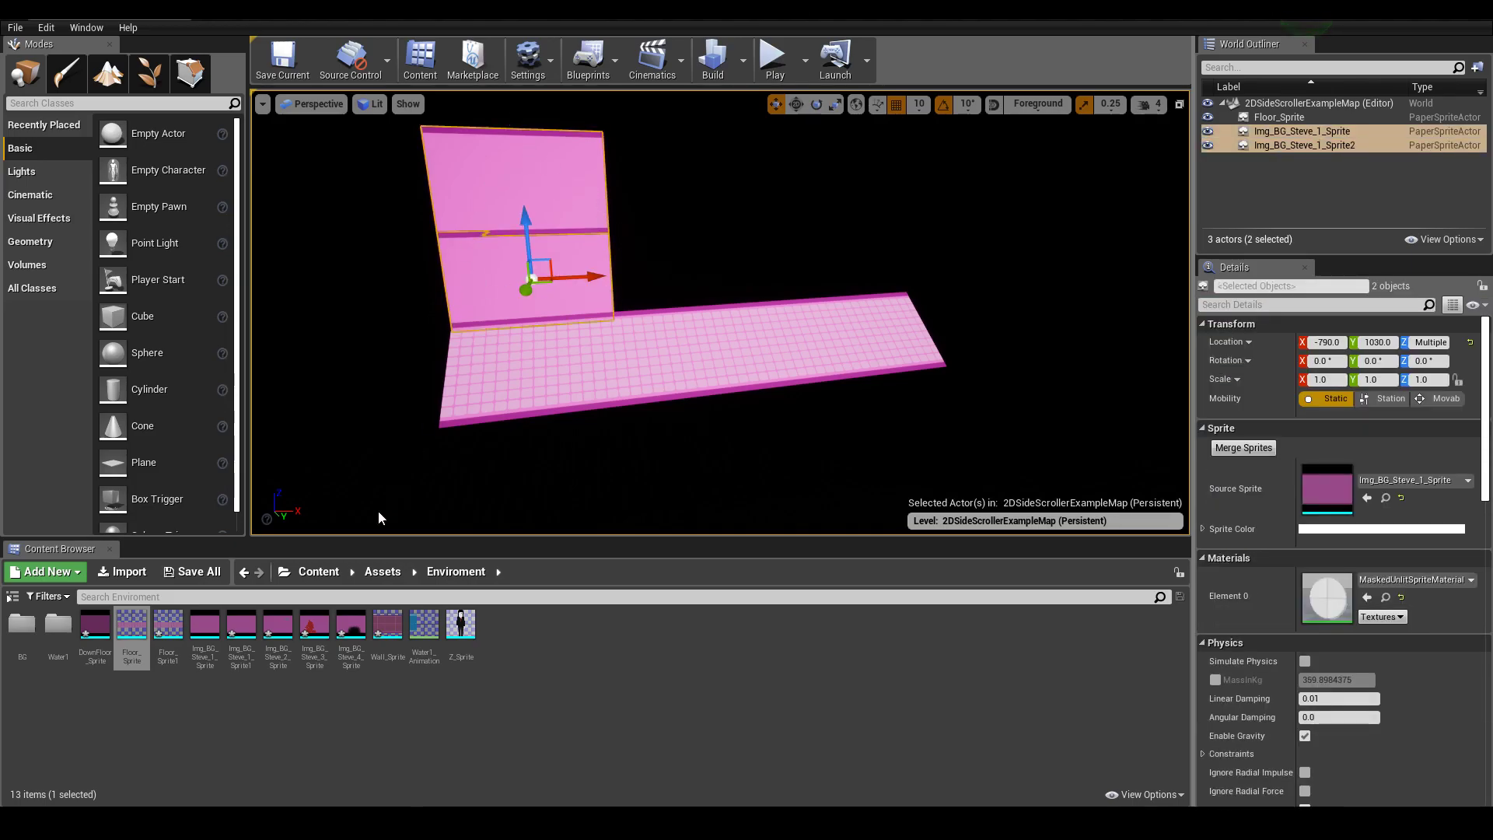
{"action": "key", "text": "e"}
{"action": "key", "text": "r"}
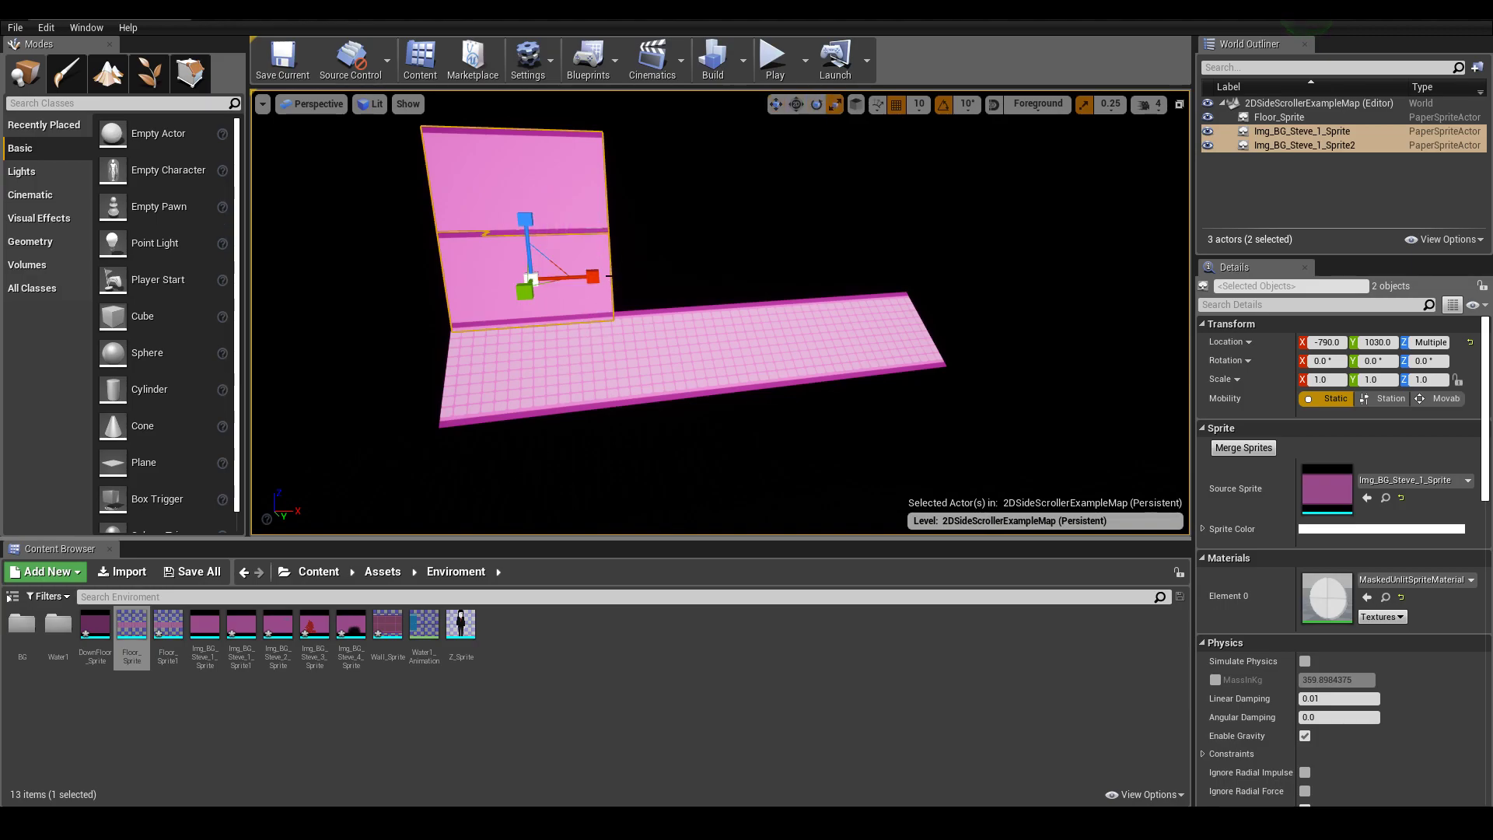
{"action": "left_click_drag", "start_coordinate": [598, 280], "coordinate": [762, 282]}
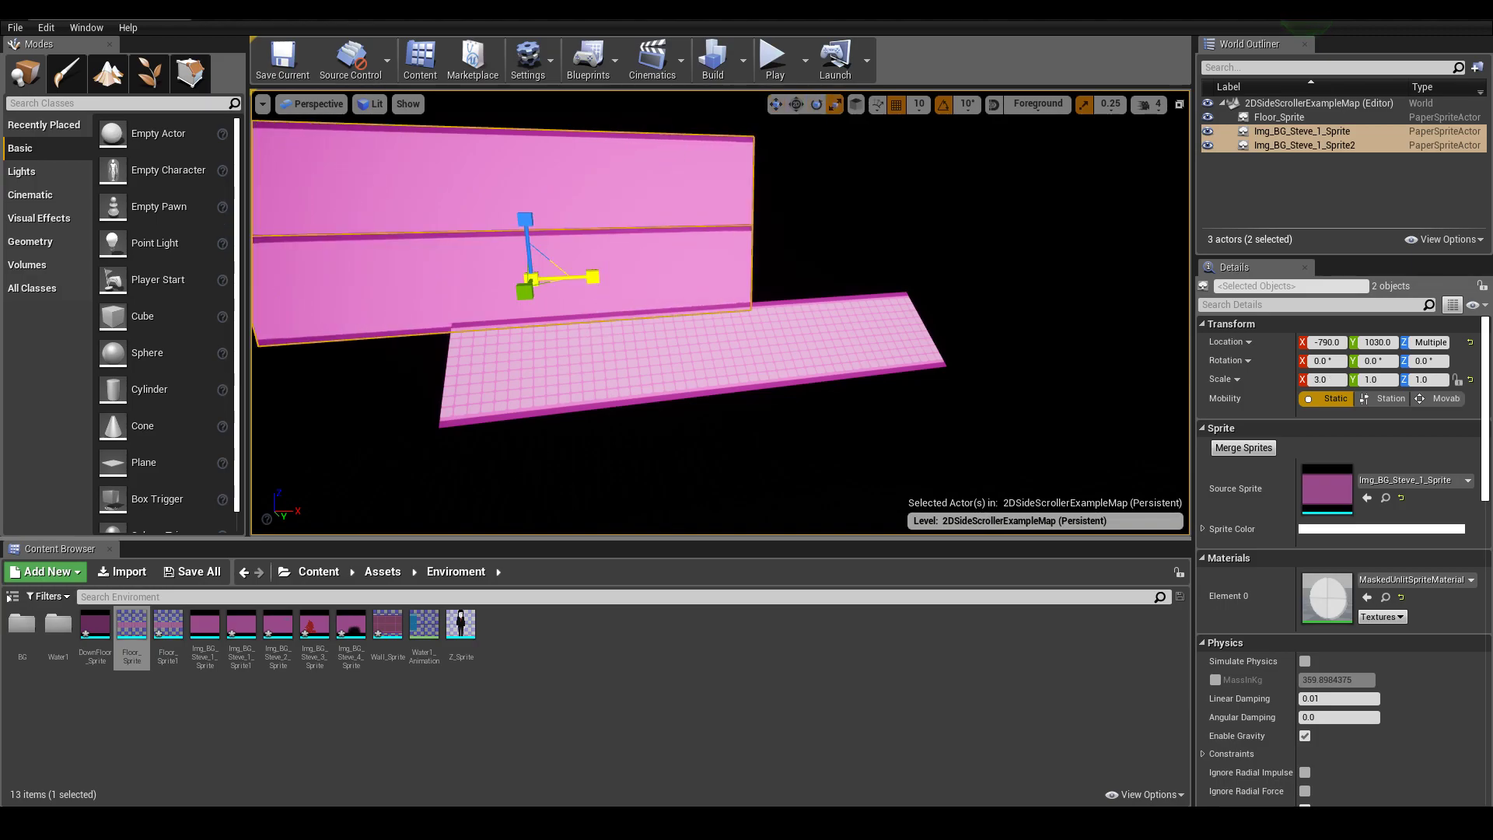
{"action": "key", "text": "w"}
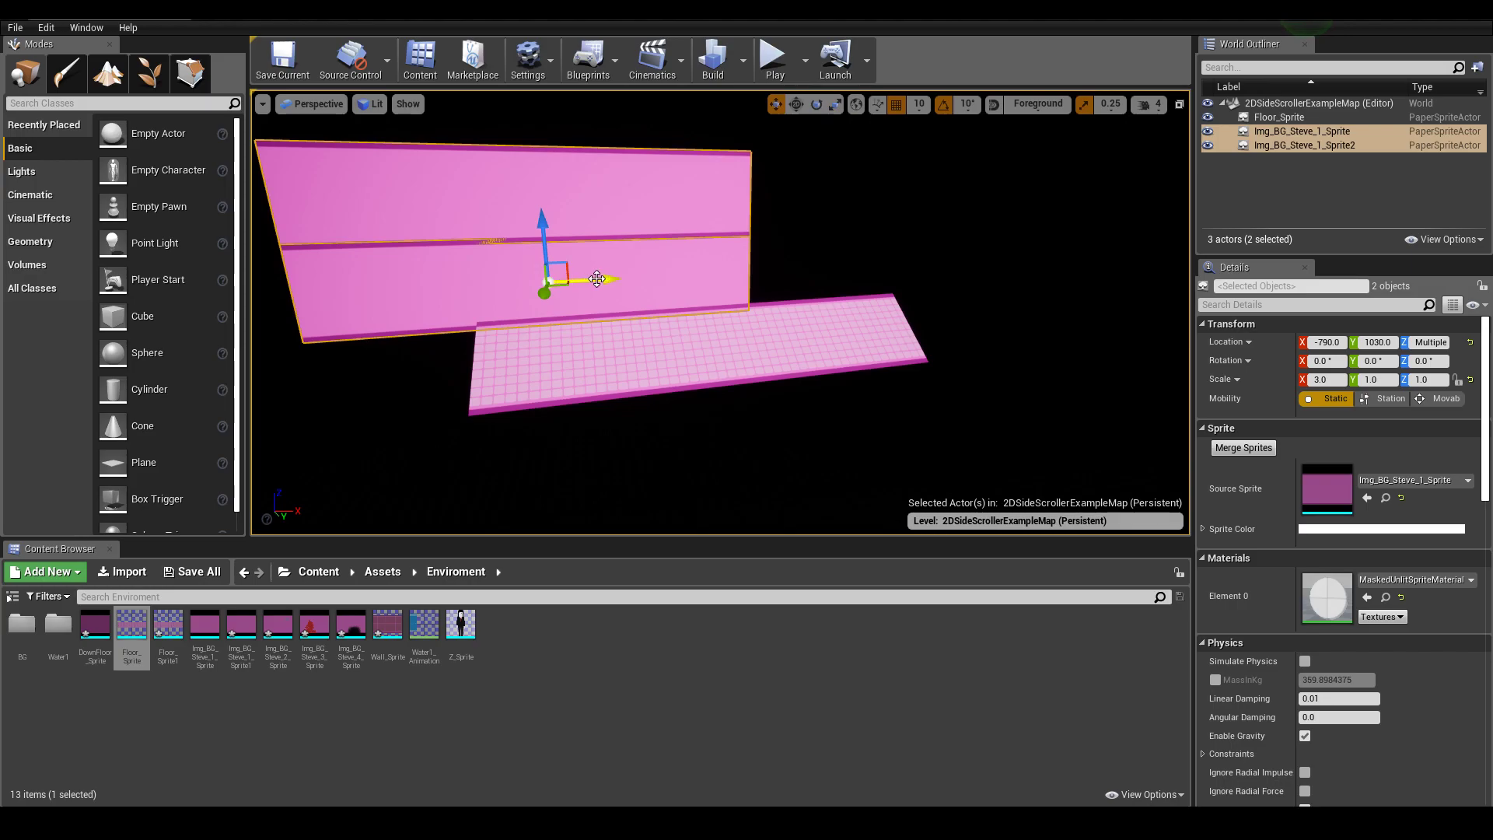
{"action": "mouse_move", "coordinate": [595, 286]}
{"action": "left_mouse_down"}
{"action": "mouse_move", "coordinate": [756, 294]}
{"action": "mouse_move", "coordinate": [739, 294]}
{"action": "mouse_move", "coordinate": [761, 272]}
{"action": "left_mouse_up"}
{"action": "key", "text": "r"}
{"action": "key", "text": "w"}
{"action": "key", "text": "r"}
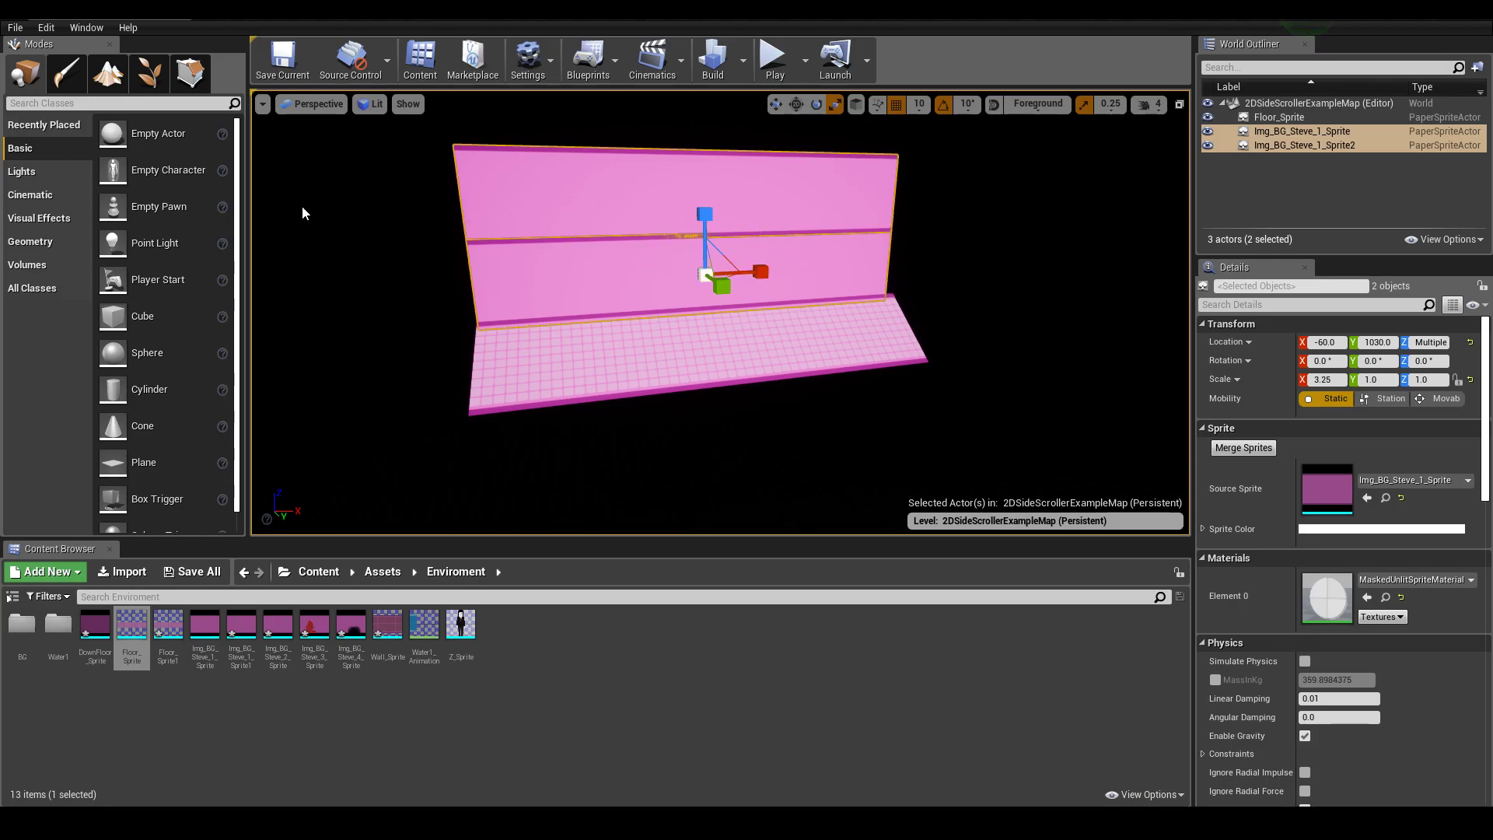
{"action": "key", "text": "w"}
{"action": "left_click_drag", "start_coordinate": [770, 272], "coordinate": [782, 279]}
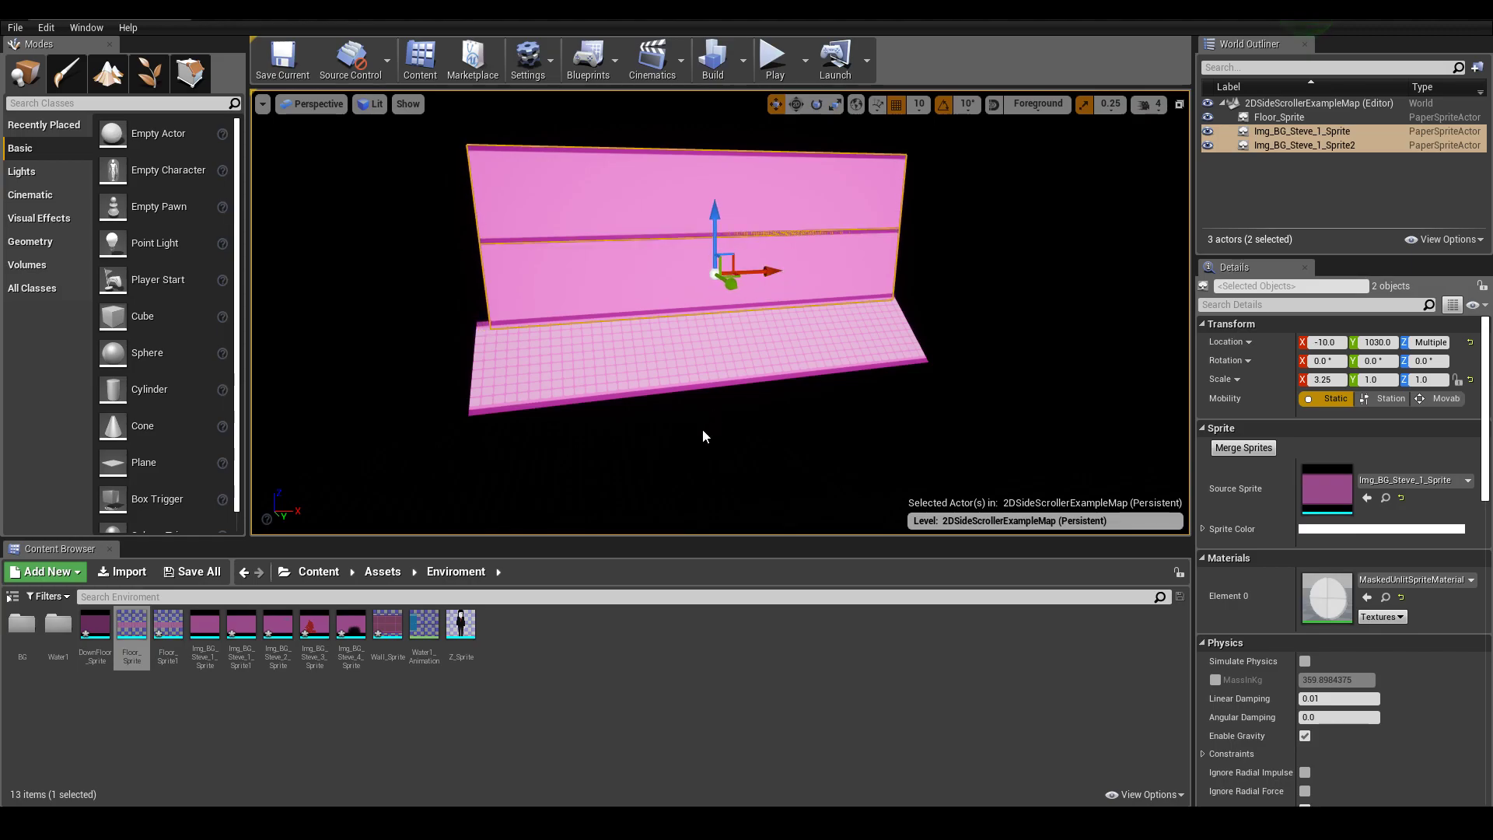
{"action": "left_click", "coordinate": [426, 335]}
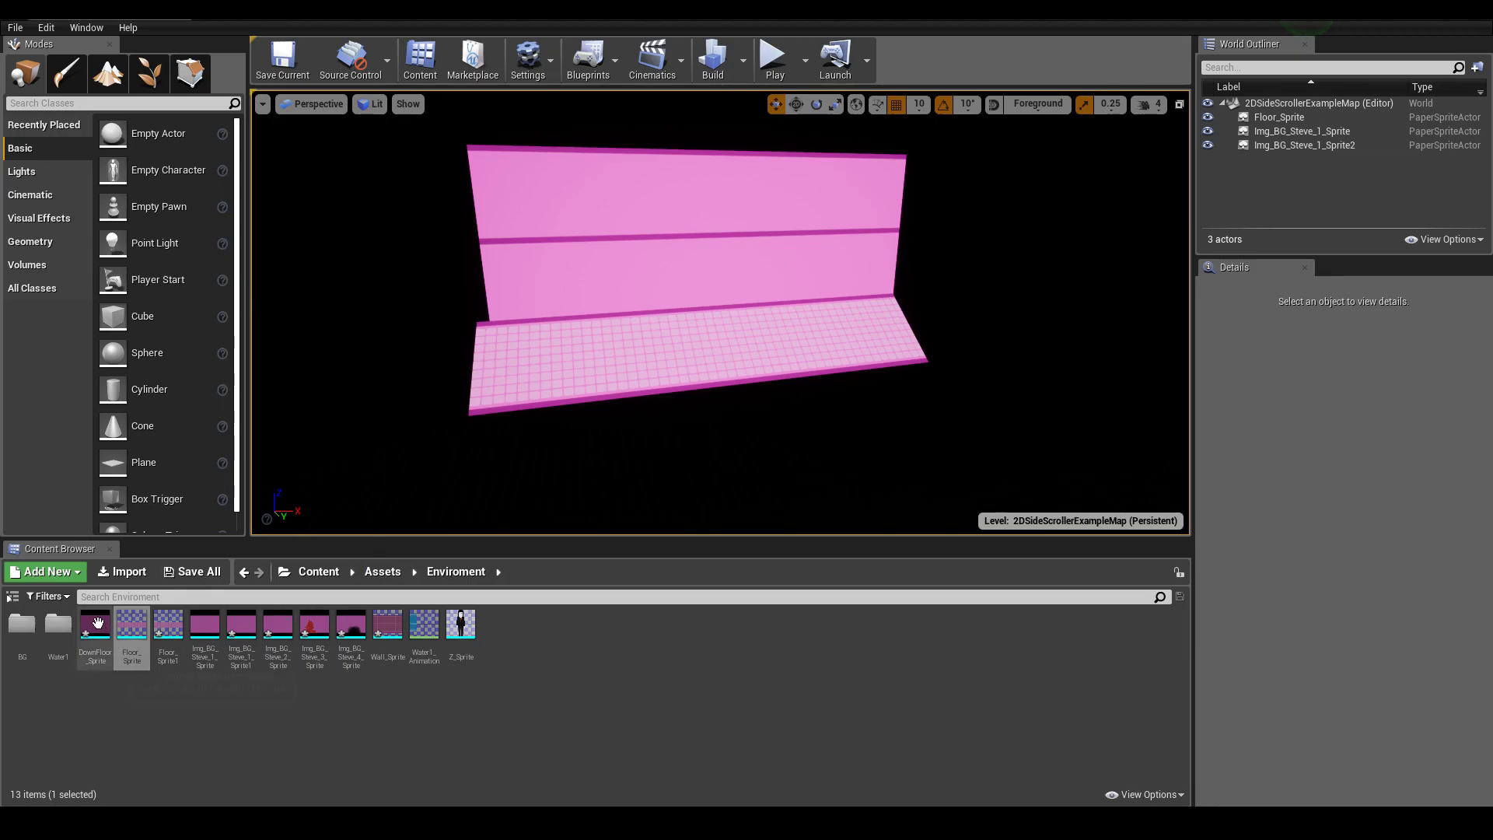
Place a DownFloor_Sprite block and move it in line with and left of the wall.
{"action": "left_click_drag", "start_coordinate": [95, 626], "coordinate": [376, 310]}
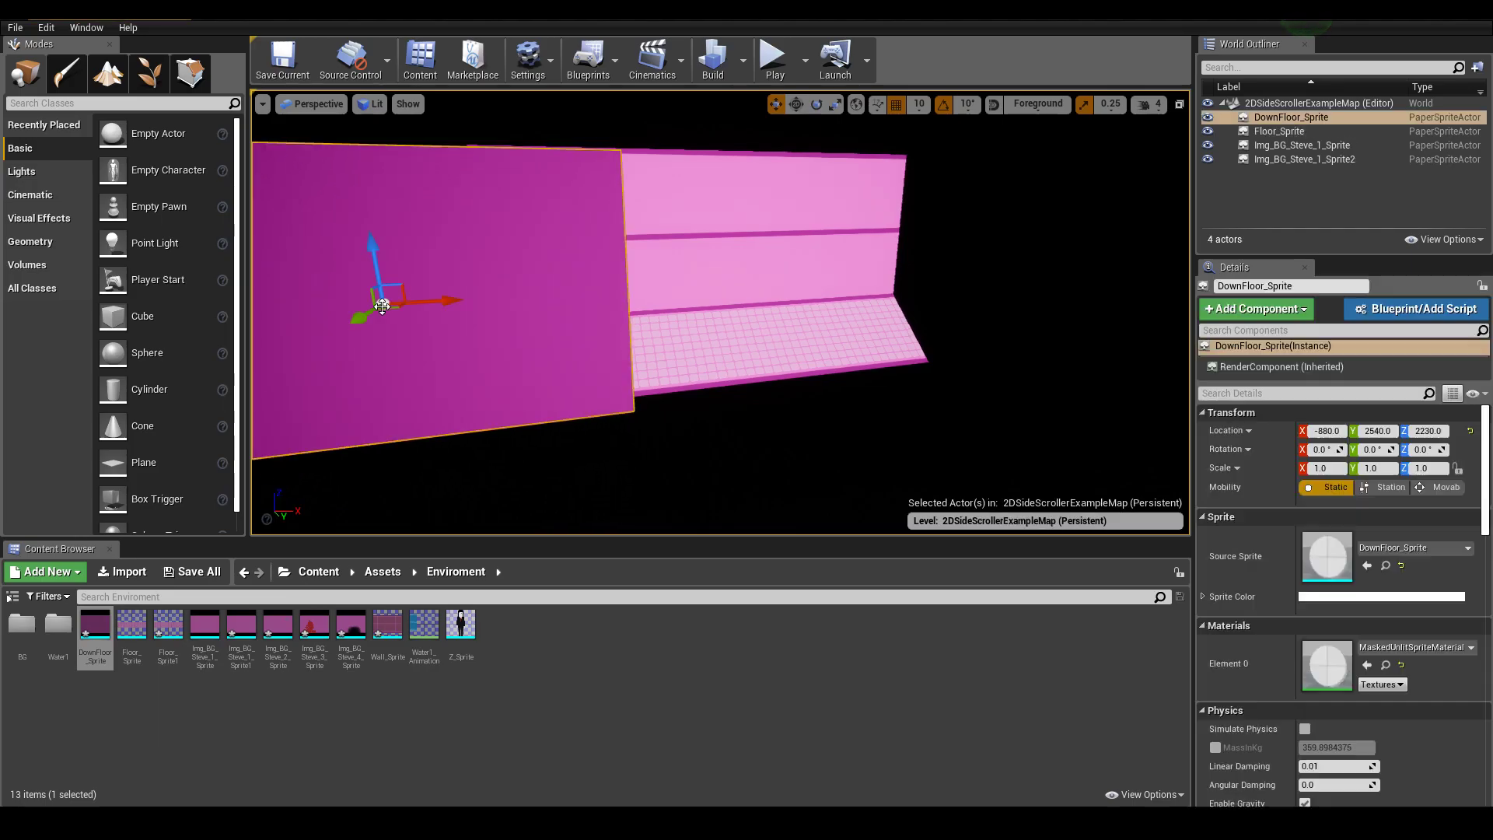
{"action": "scroll", "coordinate": [706, 341], "scroll_direction": "down", "scroll_amount": 3}
{"action": "left_click_drag", "start_coordinate": [790, 384], "coordinate": [946, 385], "text": "alt"}
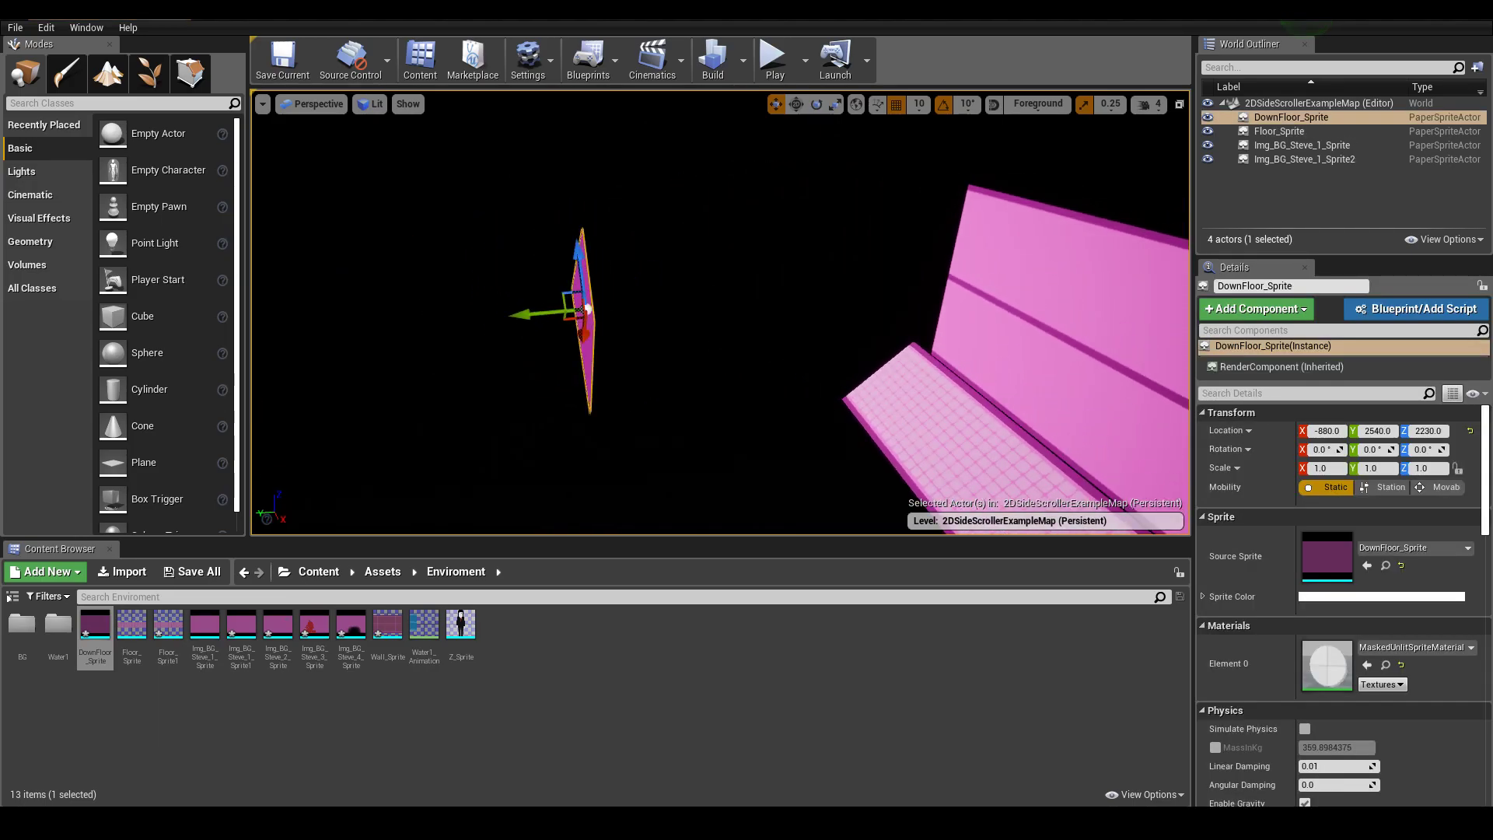
{"action": "left_click_drag", "start_coordinate": [787, 353], "coordinate": [749, 367], "text": "alt"}
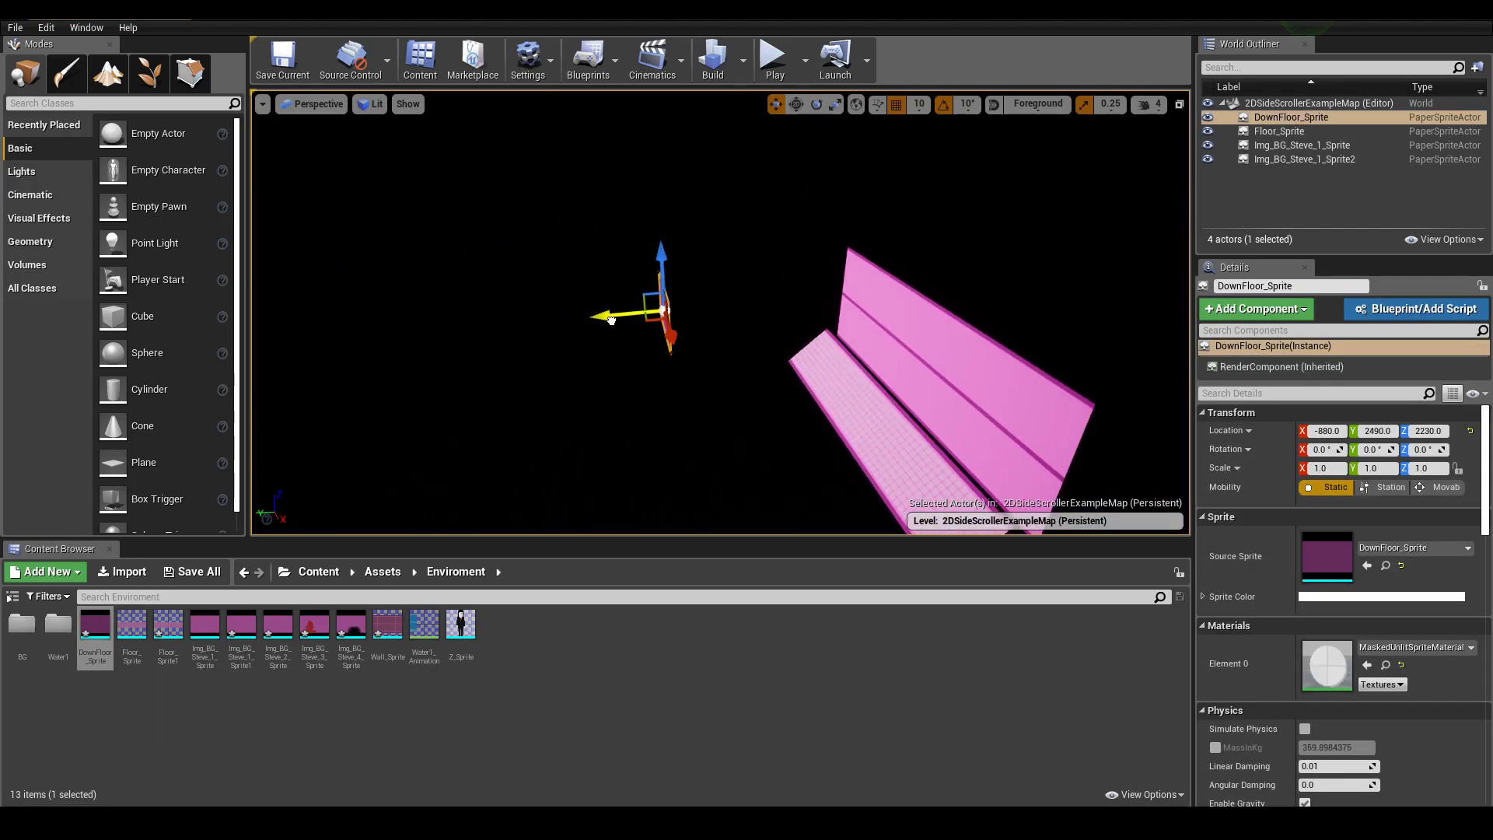
{"action": "mouse_move", "coordinate": [606, 315]}
{"action": "left_mouse_down"}
{"action": "mouse_move", "coordinate": [768, 323]}
{"action": "mouse_move", "coordinate": [753, 338]}
{"action": "left_mouse_up"}
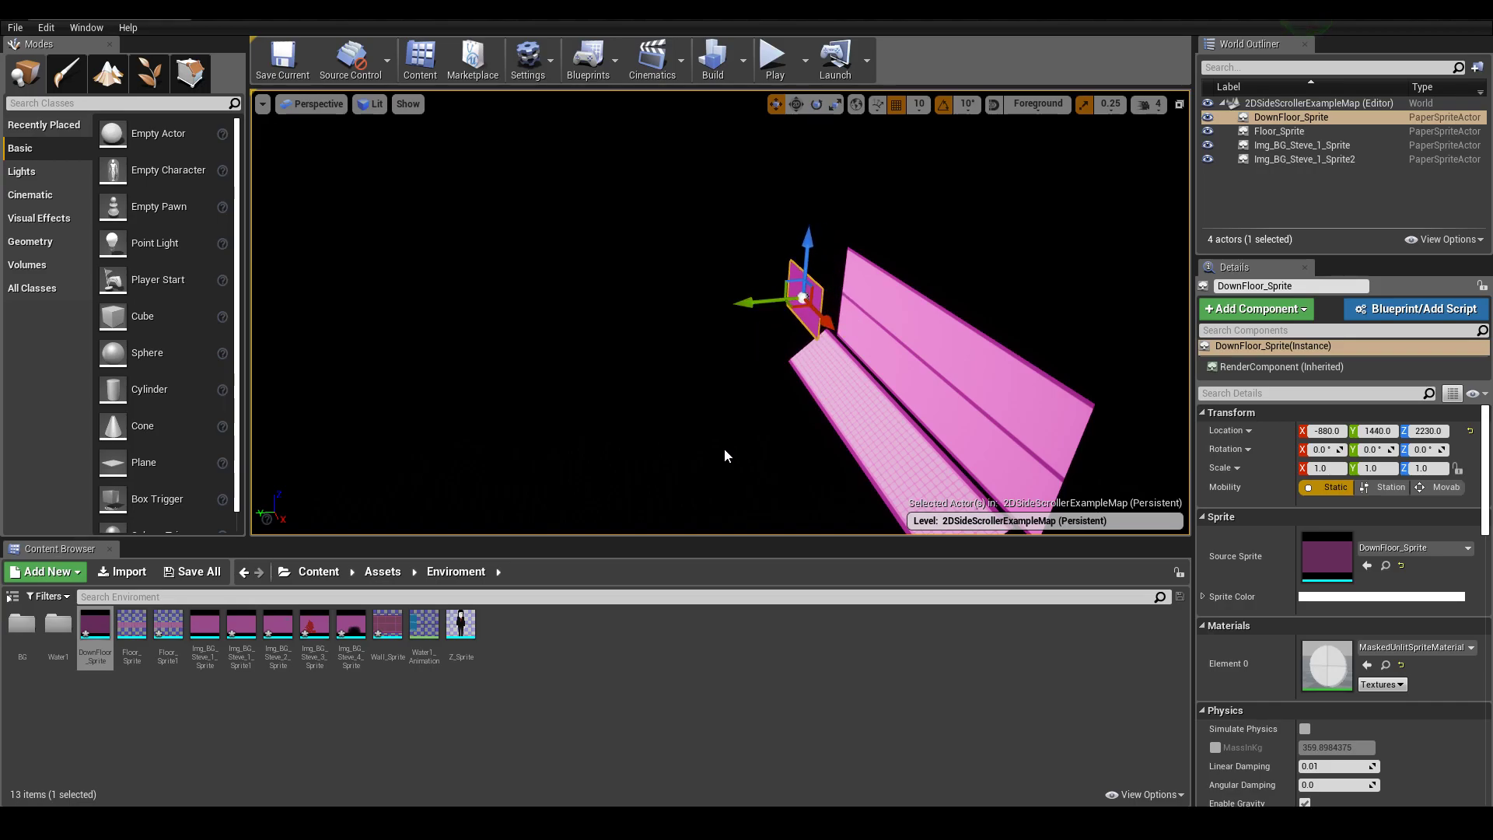
{"action": "mouse_move", "coordinate": [686, 392]}
{"action": "left_mouse_down", "text": "alt"}
{"action": "mouse_move", "coordinate": [700, 389]}
{"action": "mouse_move", "coordinate": [640, 404]}
{"action": "mouse_move", "coordinate": [677, 397]}
{"action": "left_mouse_up", "text": "alt"}
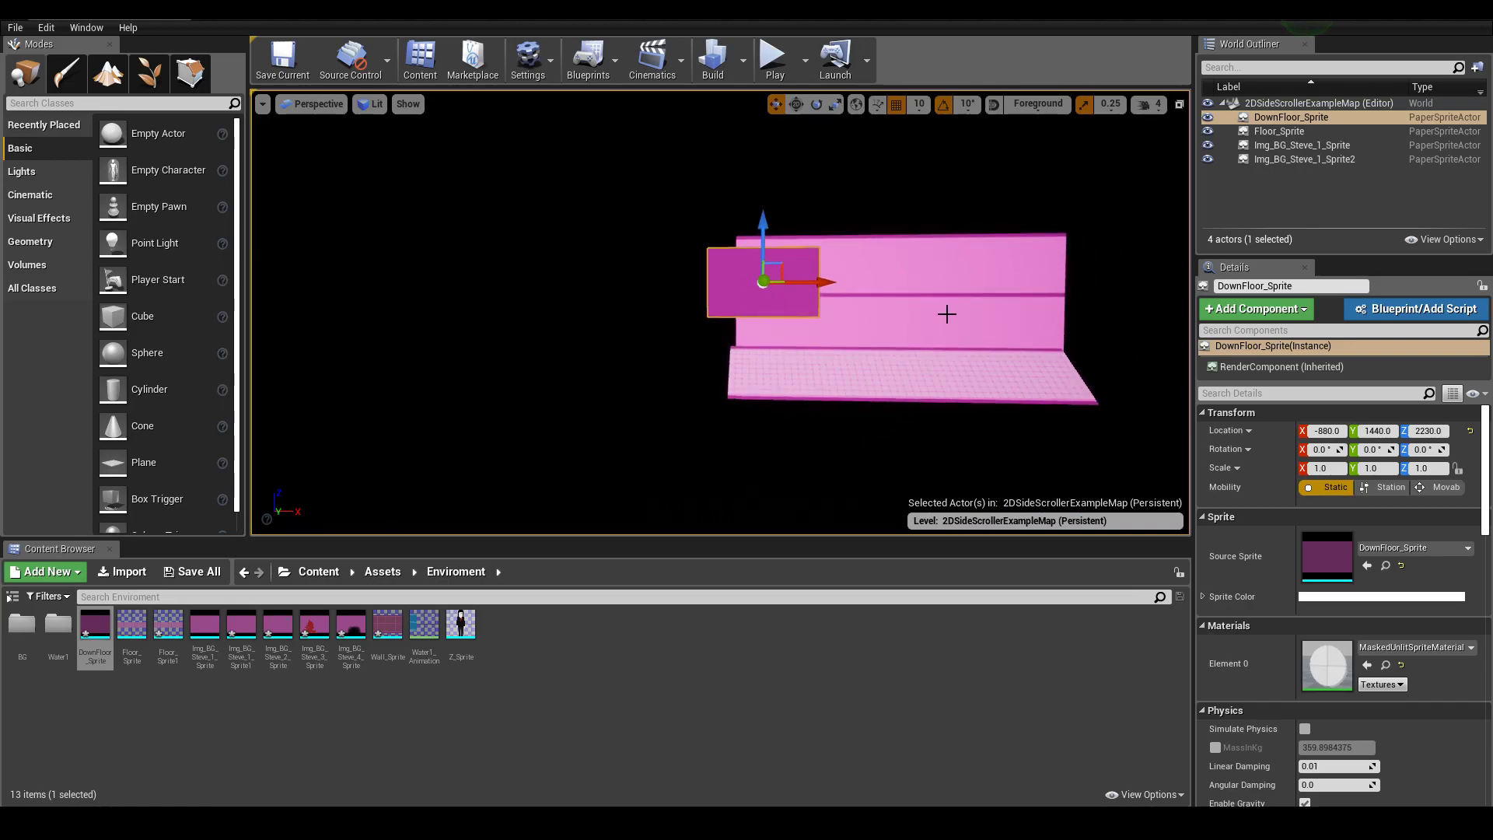
{"action": "left_click_drag", "start_coordinate": [825, 289], "coordinate": [751, 289]}
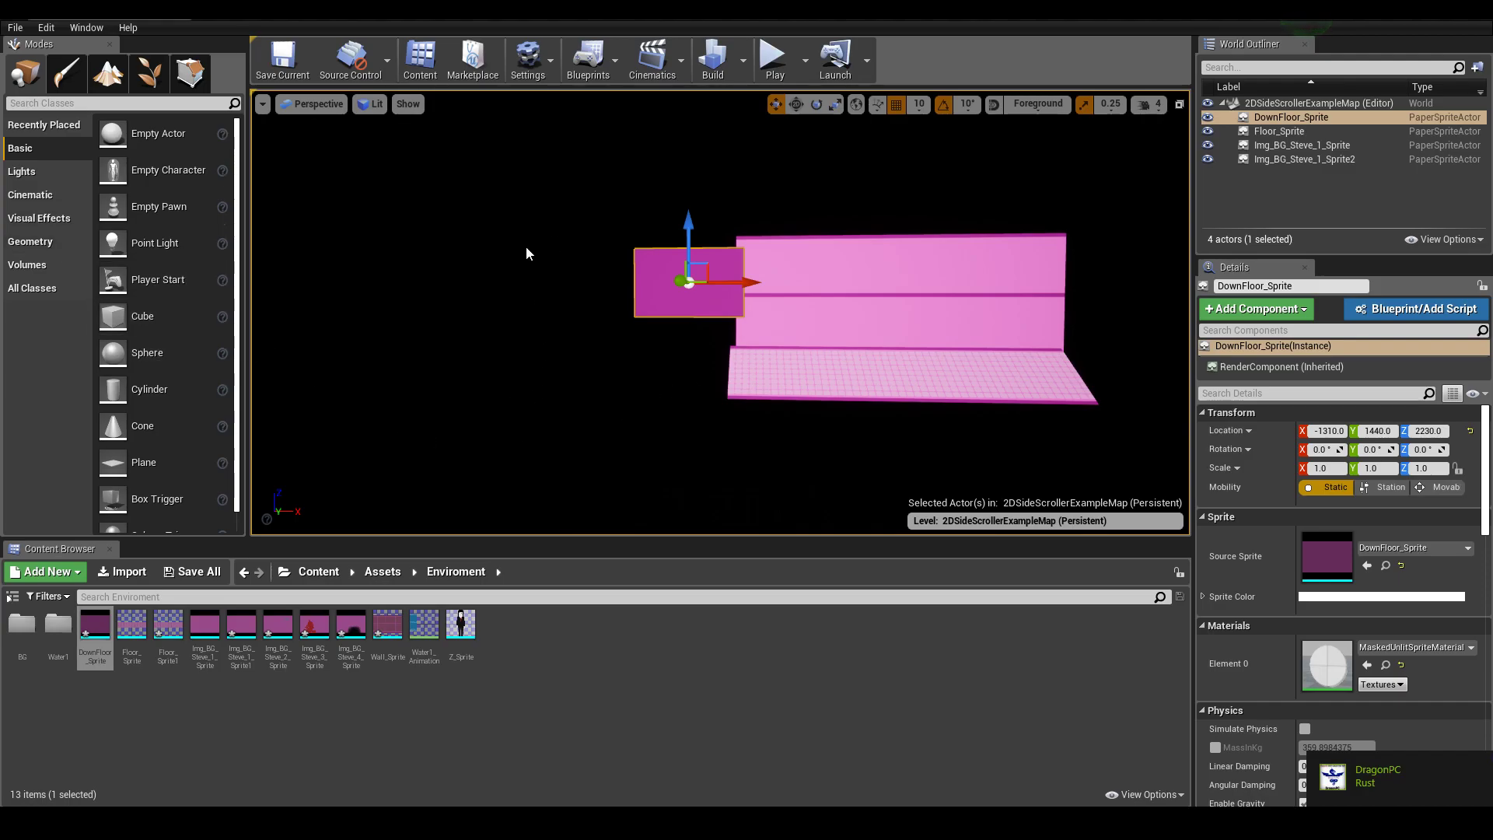
Scale the block to Z 3.25 and lower it to -1310, 1440, 1860 beside the floor.
{"action": "key", "text": "r"}
{"action": "left_click_drag", "start_coordinate": [689, 220], "coordinate": [687, 221]}
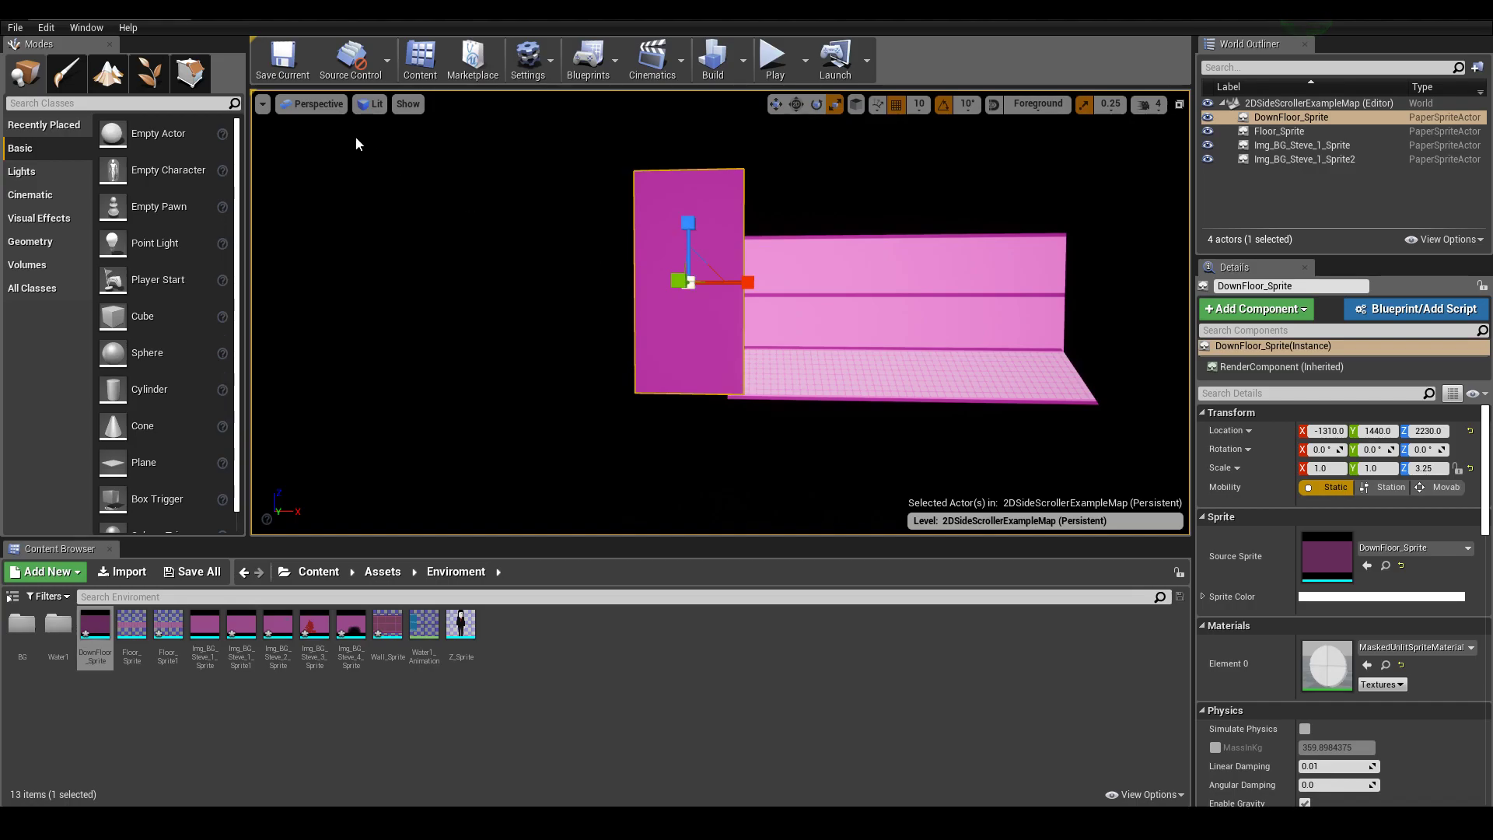
{"action": "key", "text": "w"}
{"action": "left_click_drag", "start_coordinate": [691, 226], "coordinate": [691, 290]}
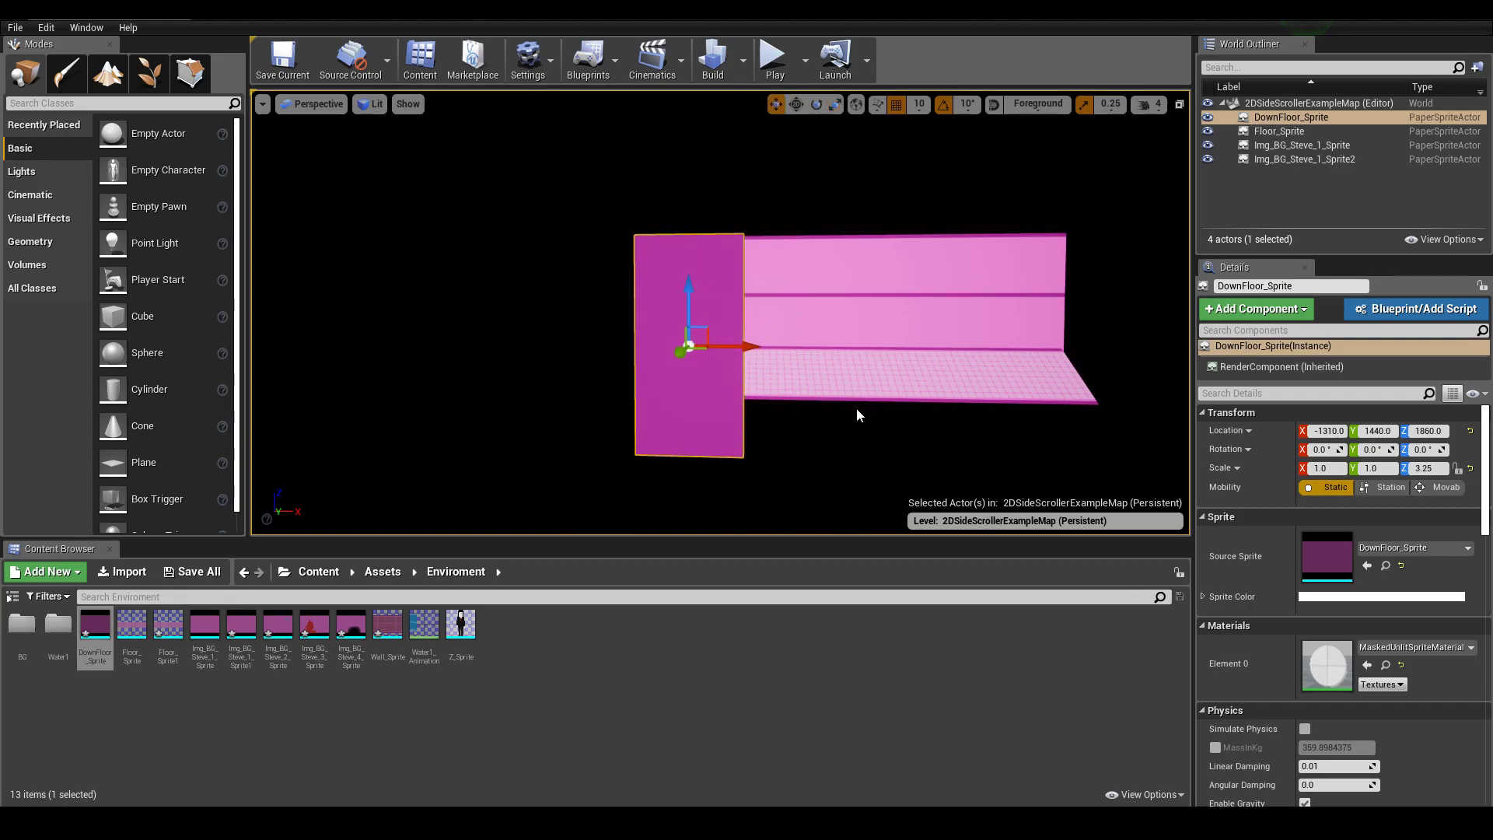
{"action": "scroll", "coordinate": [839, 418], "scroll_direction": "down", "scroll_amount": 1}
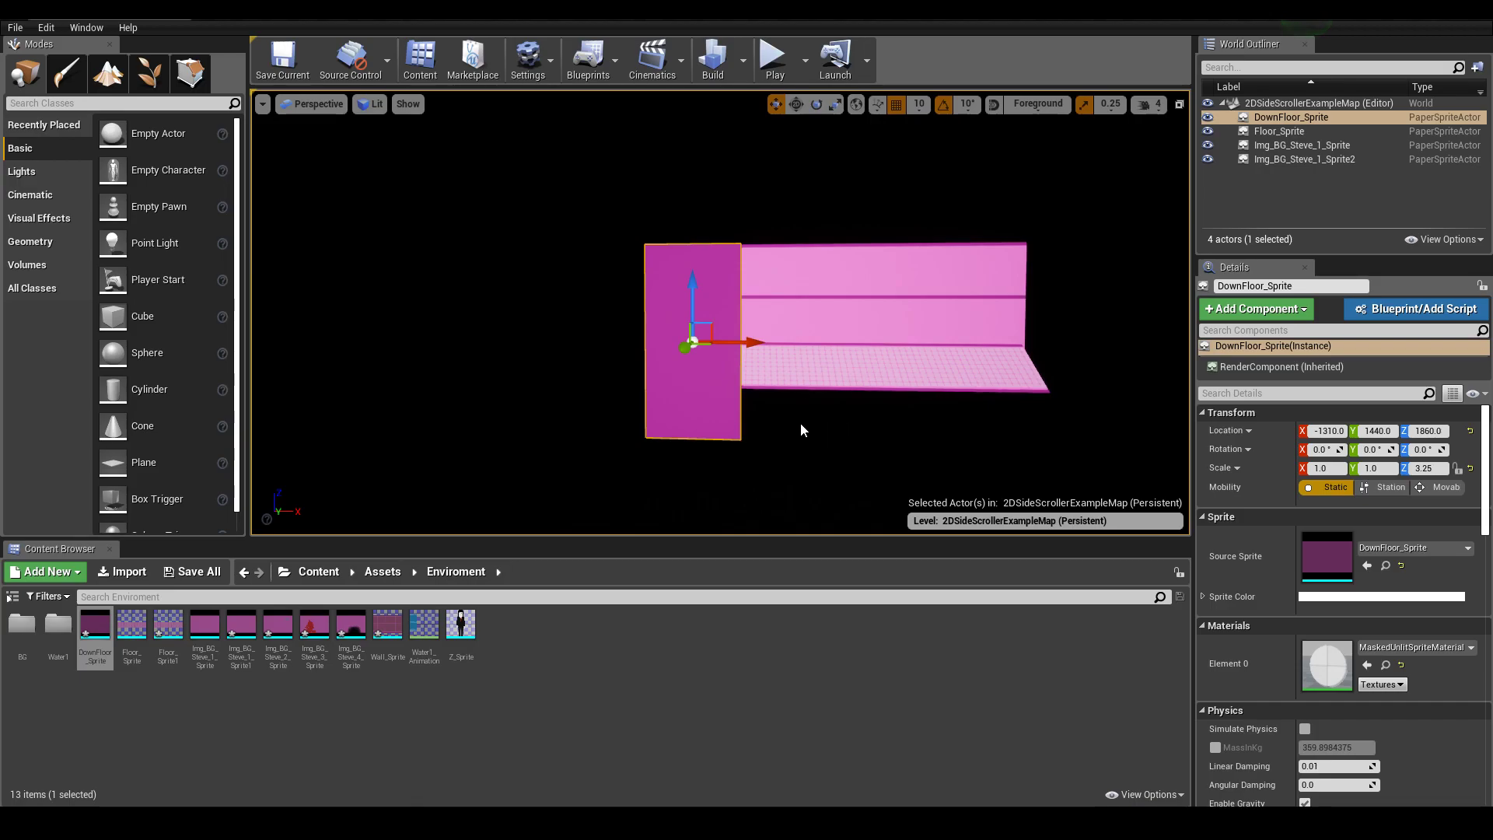
{"action": "left_click", "coordinate": [806, 423]}
{"action": "left_click", "coordinate": [735, 424]}
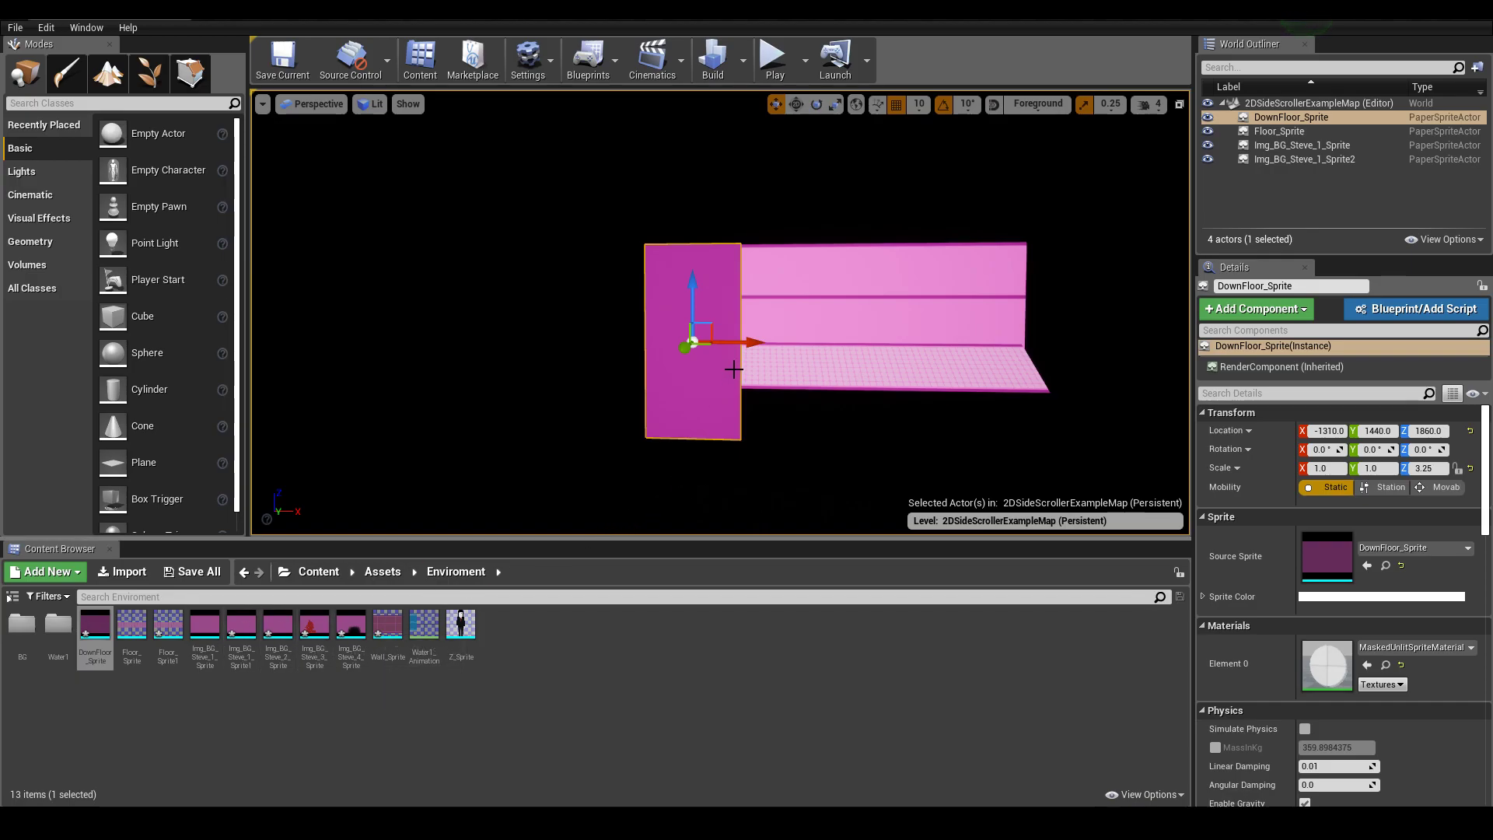
Duplicate the base block, shorten it, and place DownFloor_Sprite2 at -680, 1440, 1320 under the floor.
{"action": "key", "text": "ctrl+w"}
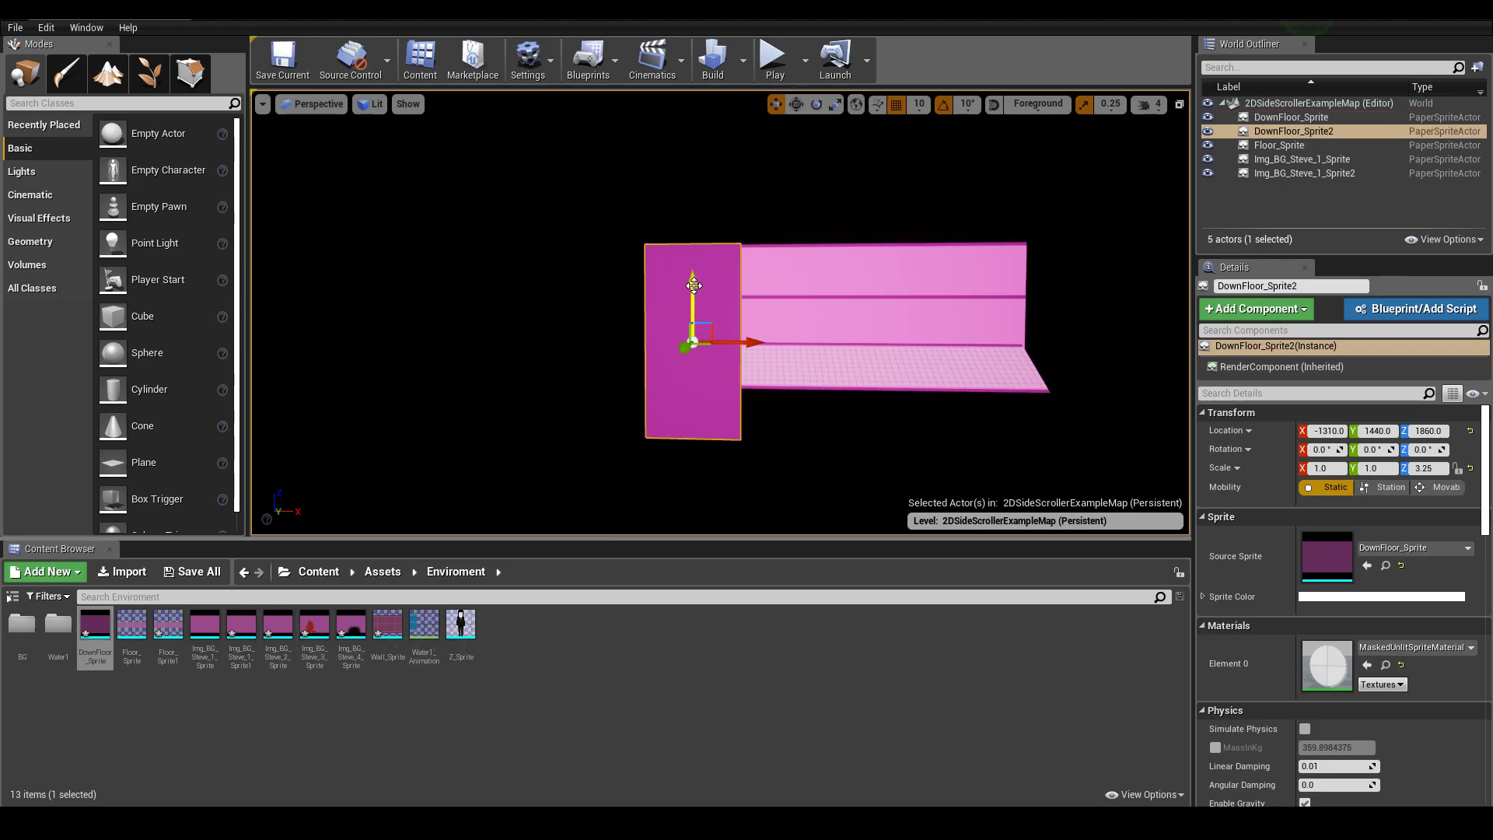
{"action": "left_click_drag", "start_coordinate": [694, 285], "coordinate": [693, 329]}
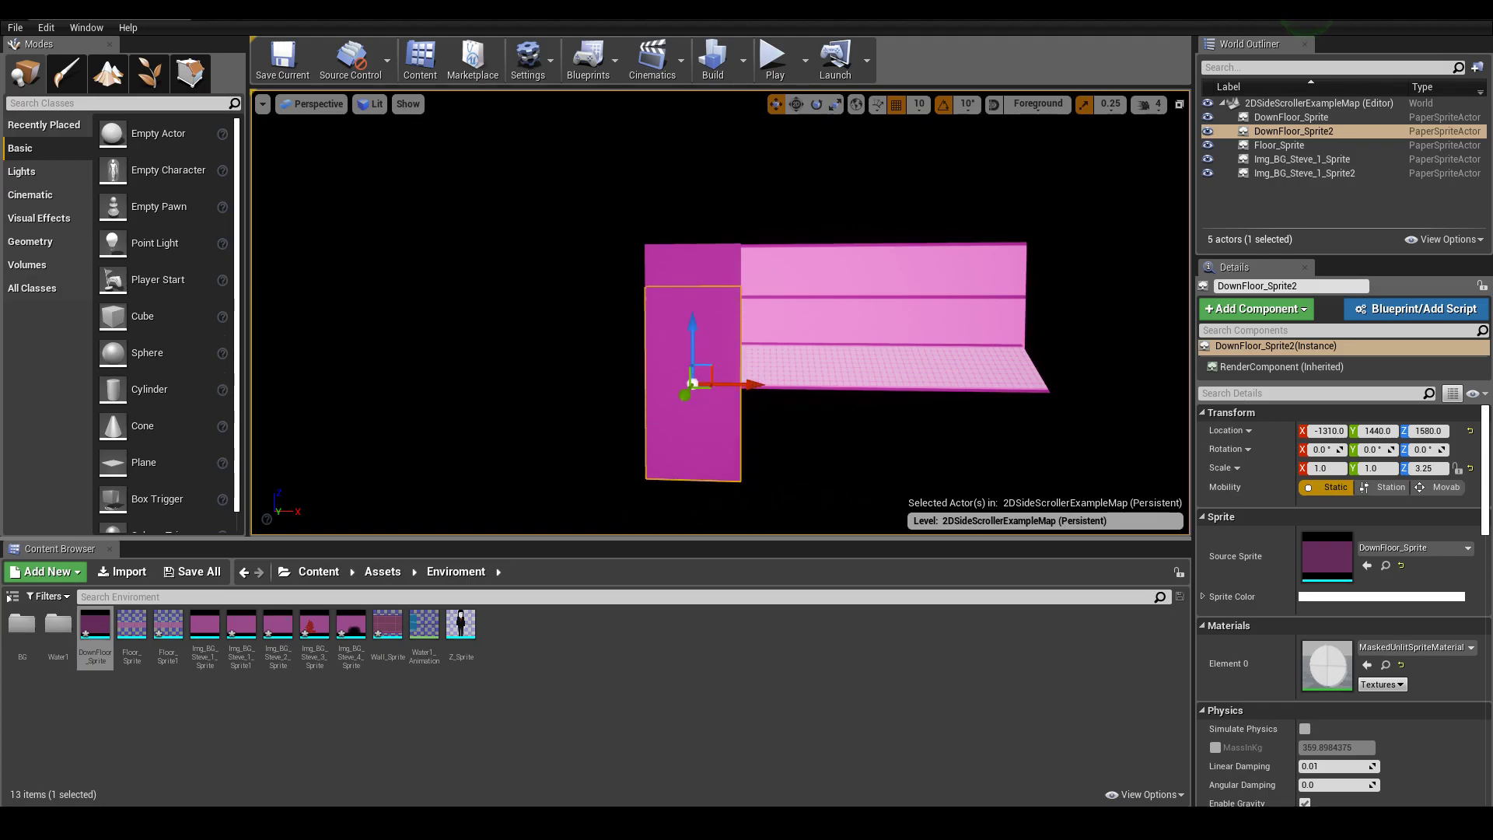
{"action": "key", "text": "e"}
{"action": "key", "text": "r"}
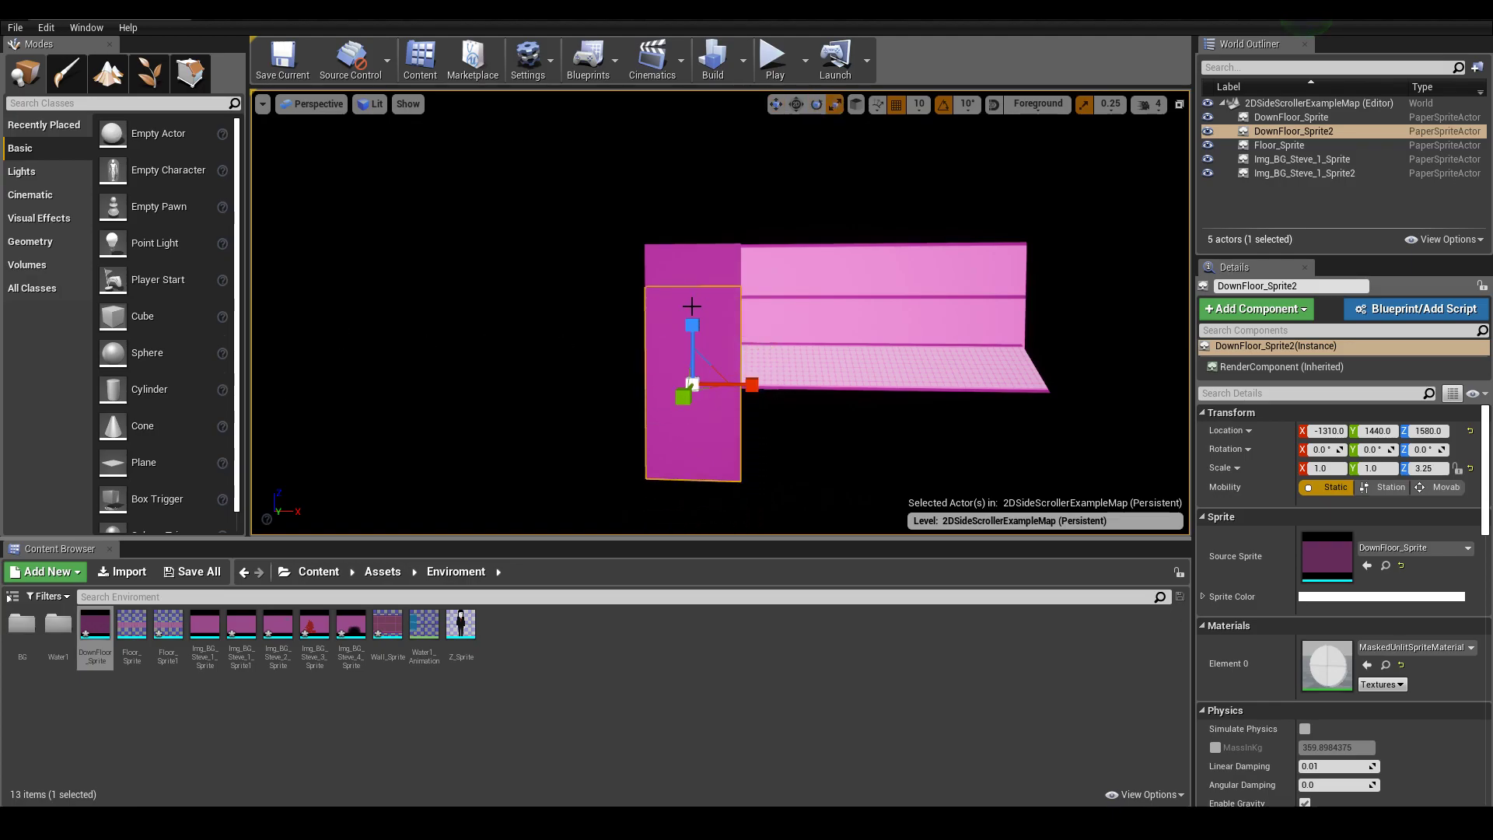
{"action": "left_click_drag", "start_coordinate": [692, 325], "coordinate": [691, 359]}
{"action": "key", "text": "w"}
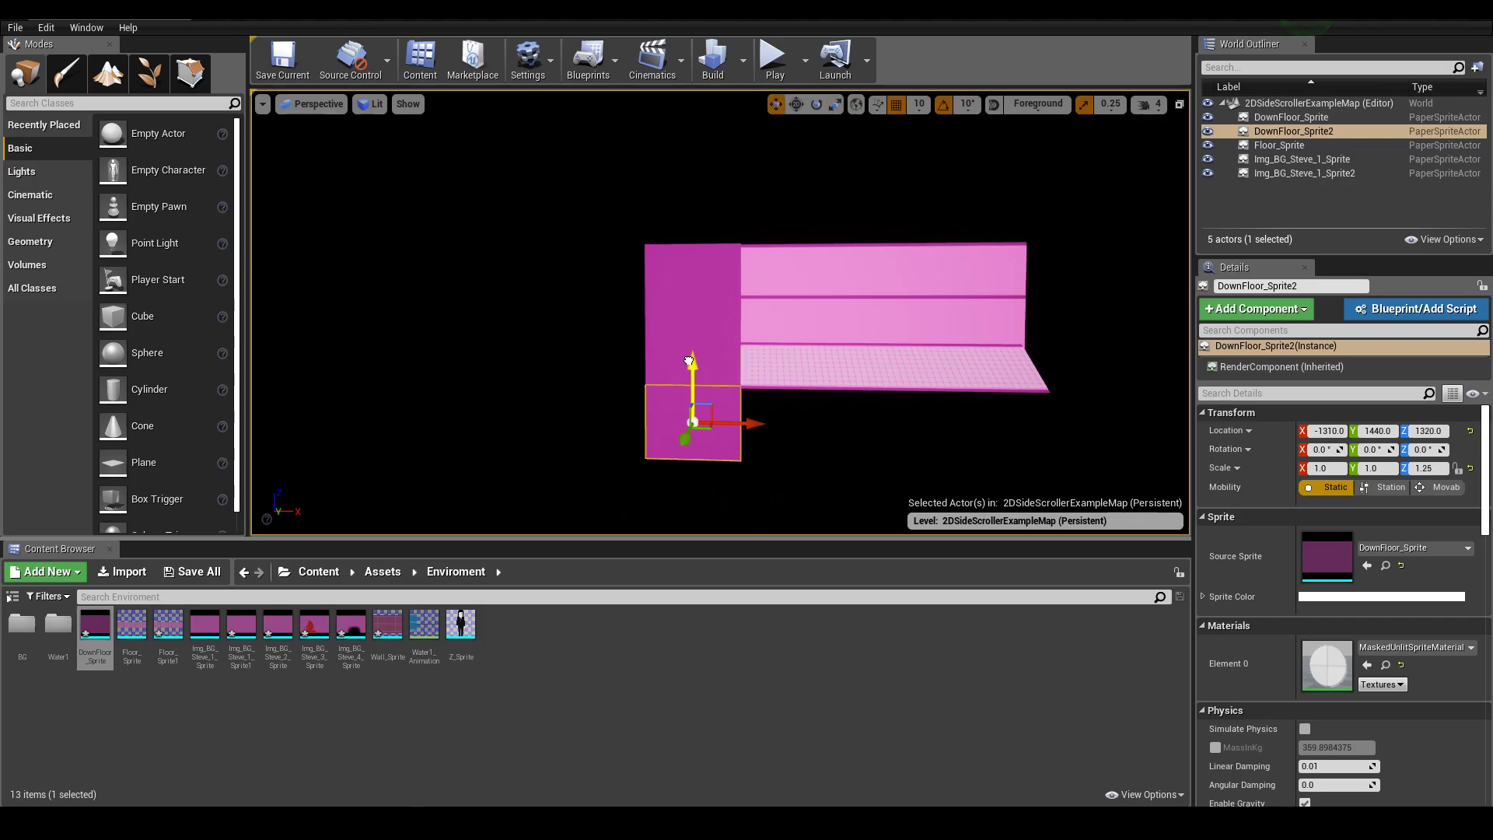
{"action": "mouse_move", "coordinate": [813, 427]}
{"action": "right_mouse_down"}
{"action": "mouse_move", "coordinate": [864, 424]}
{"action": "mouse_move", "coordinate": [760, 421]}
{"action": "right_mouse_up"}
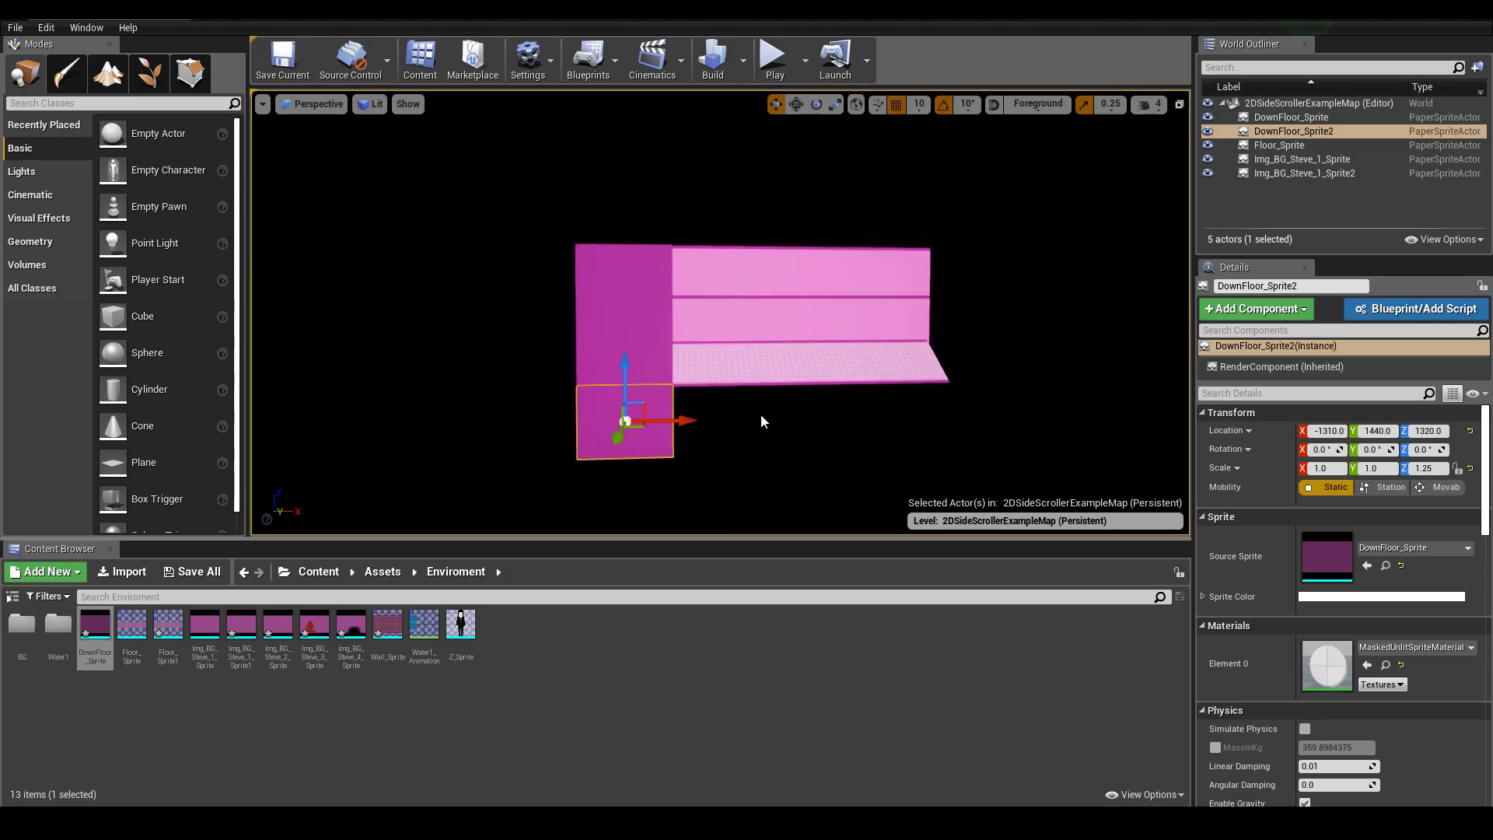
{"action": "left_click_drag", "start_coordinate": [691, 422], "coordinate": [782, 434]}
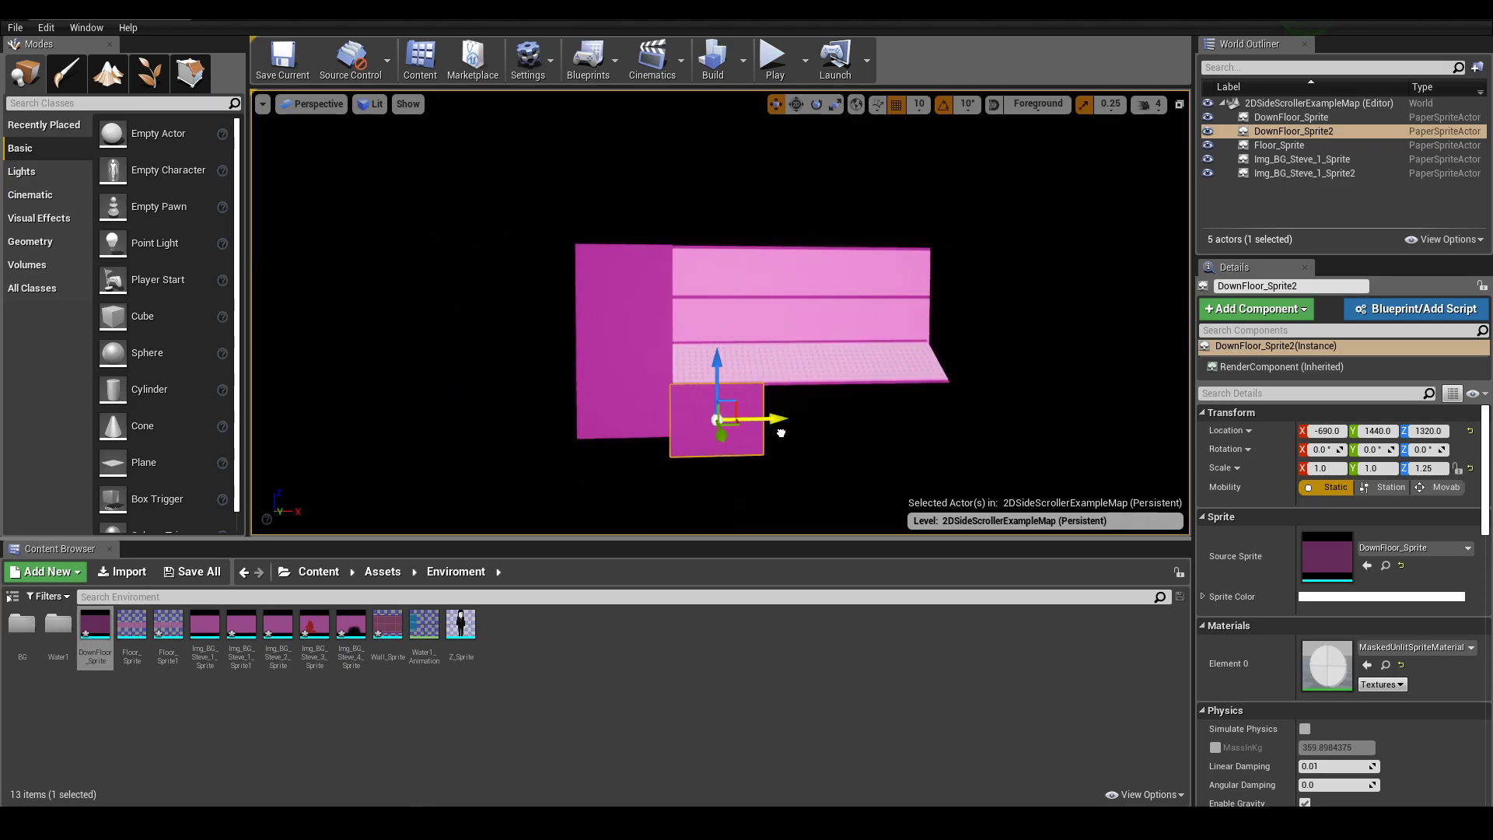
{"action": "scroll", "coordinate": [784, 432], "scroll_direction": "up", "scroll_amount": 2}
{"action": "scroll", "coordinate": [787, 416], "scroll_direction": "up", "scroll_amount": 2}
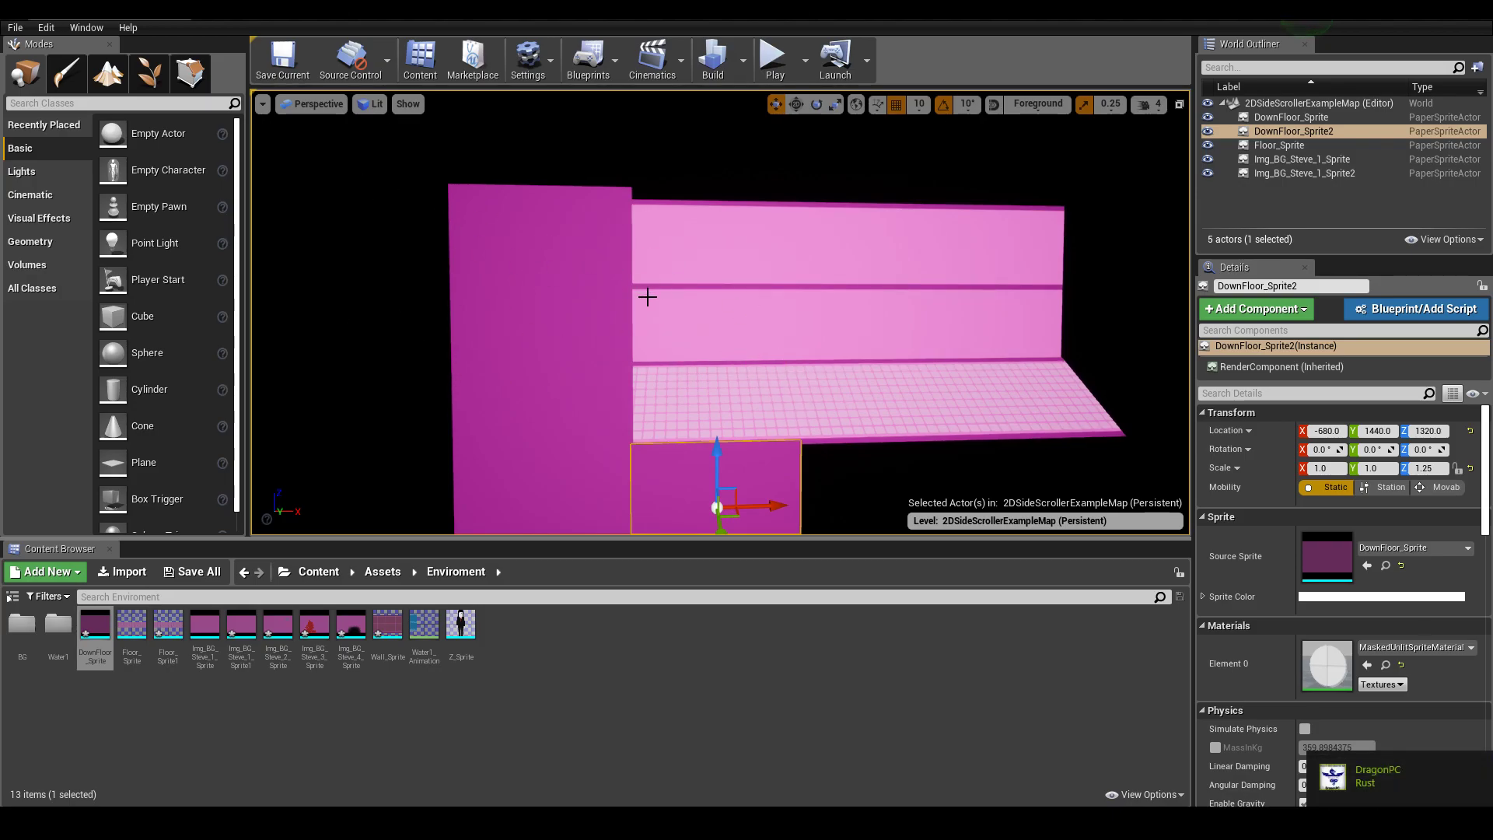
{"action": "scroll", "coordinate": [676, 326], "scroll_direction": "down", "scroll_amount": 1}
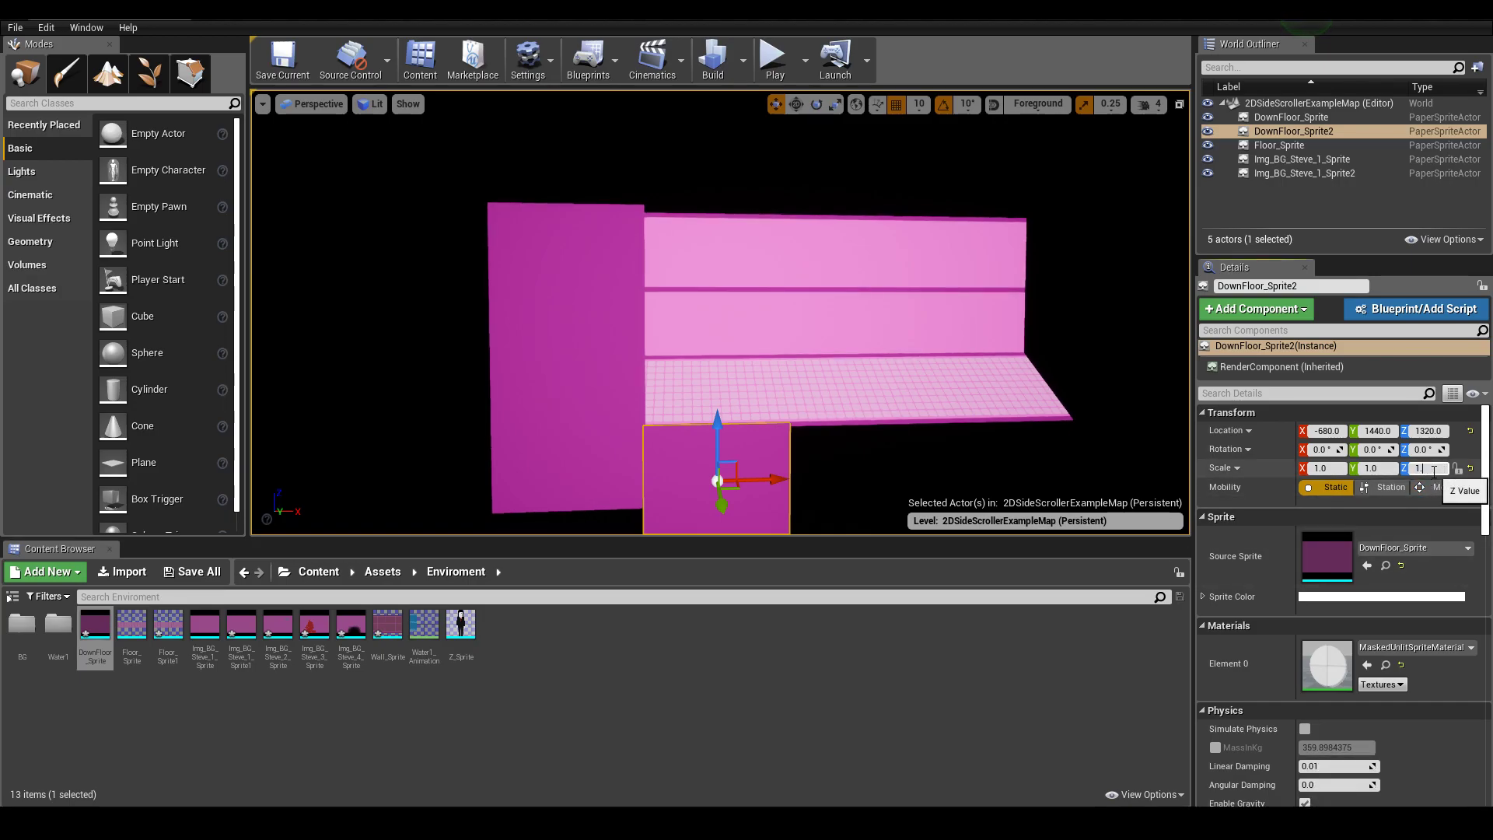
Reset DownFloor_Sprite2's Z scale to 1.0 and raise it to Z 1370 under the floor's edge.
{"action": "left_click", "coordinate": [1471, 467]}
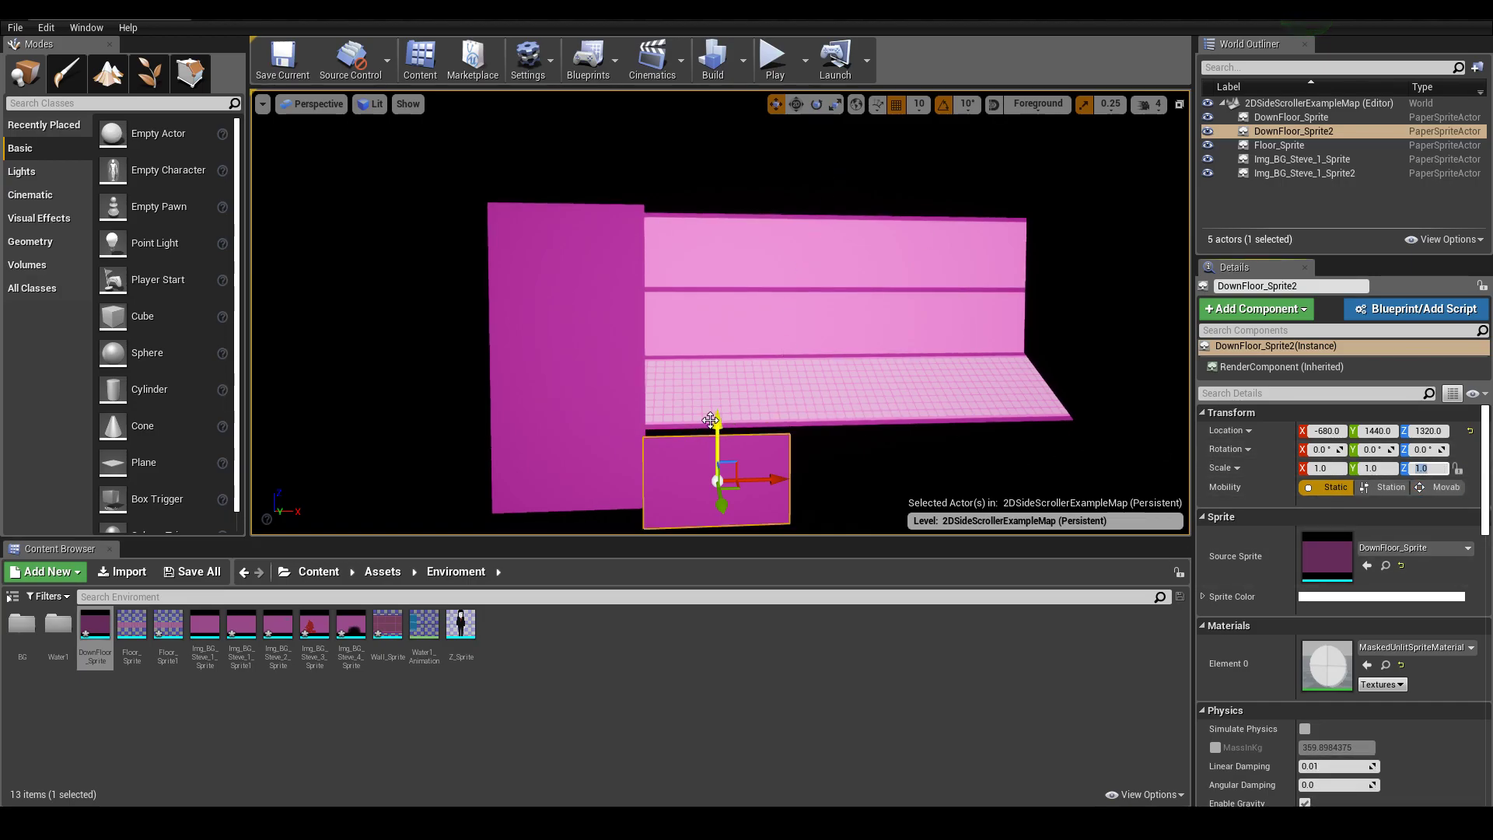
{"action": "left_click_drag", "start_coordinate": [716, 426], "coordinate": [716, 407]}
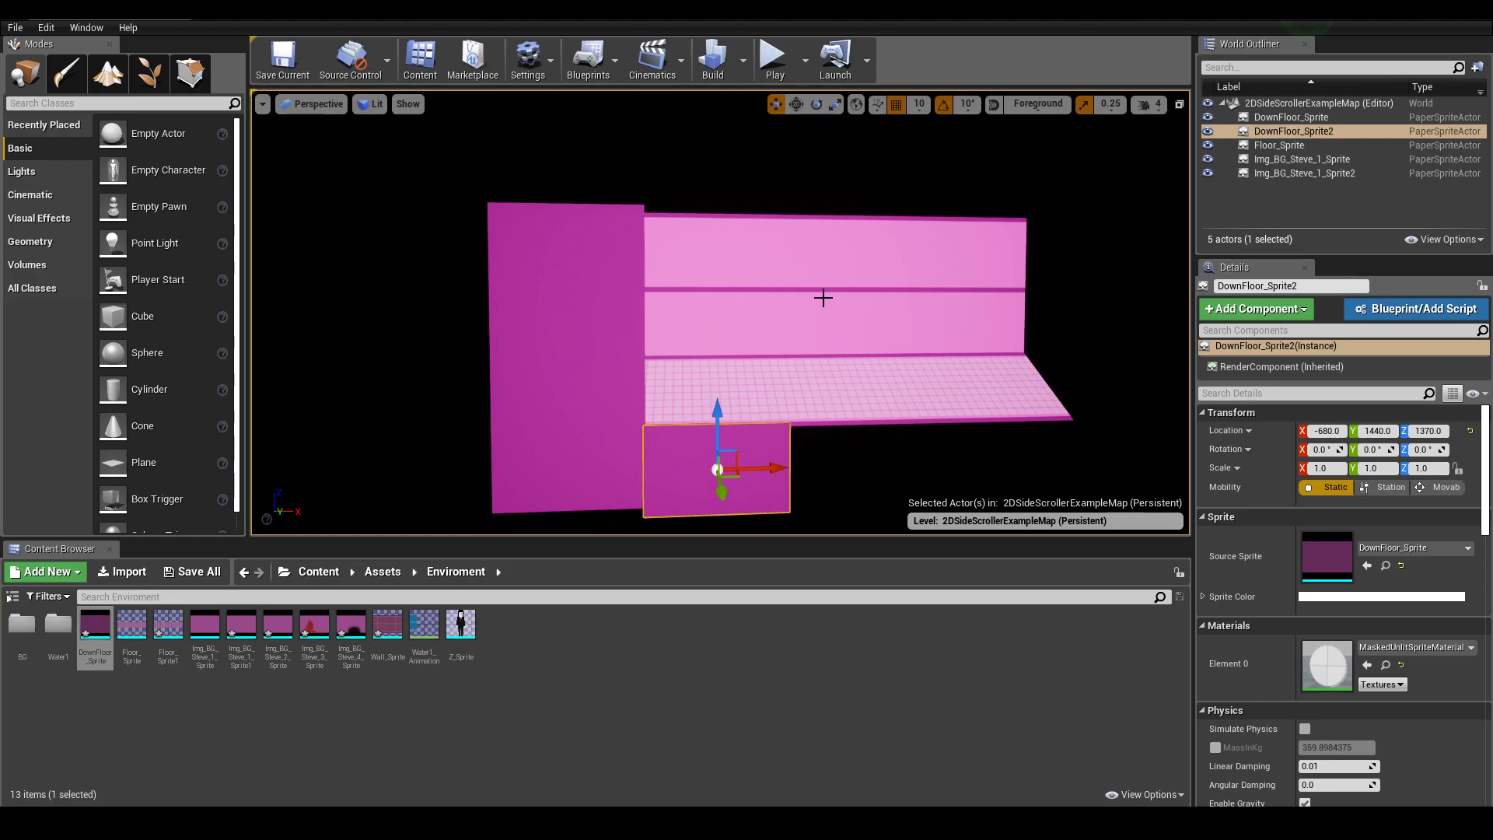
{"action": "left_click_drag", "start_coordinate": [824, 297], "coordinate": [996, 431]}
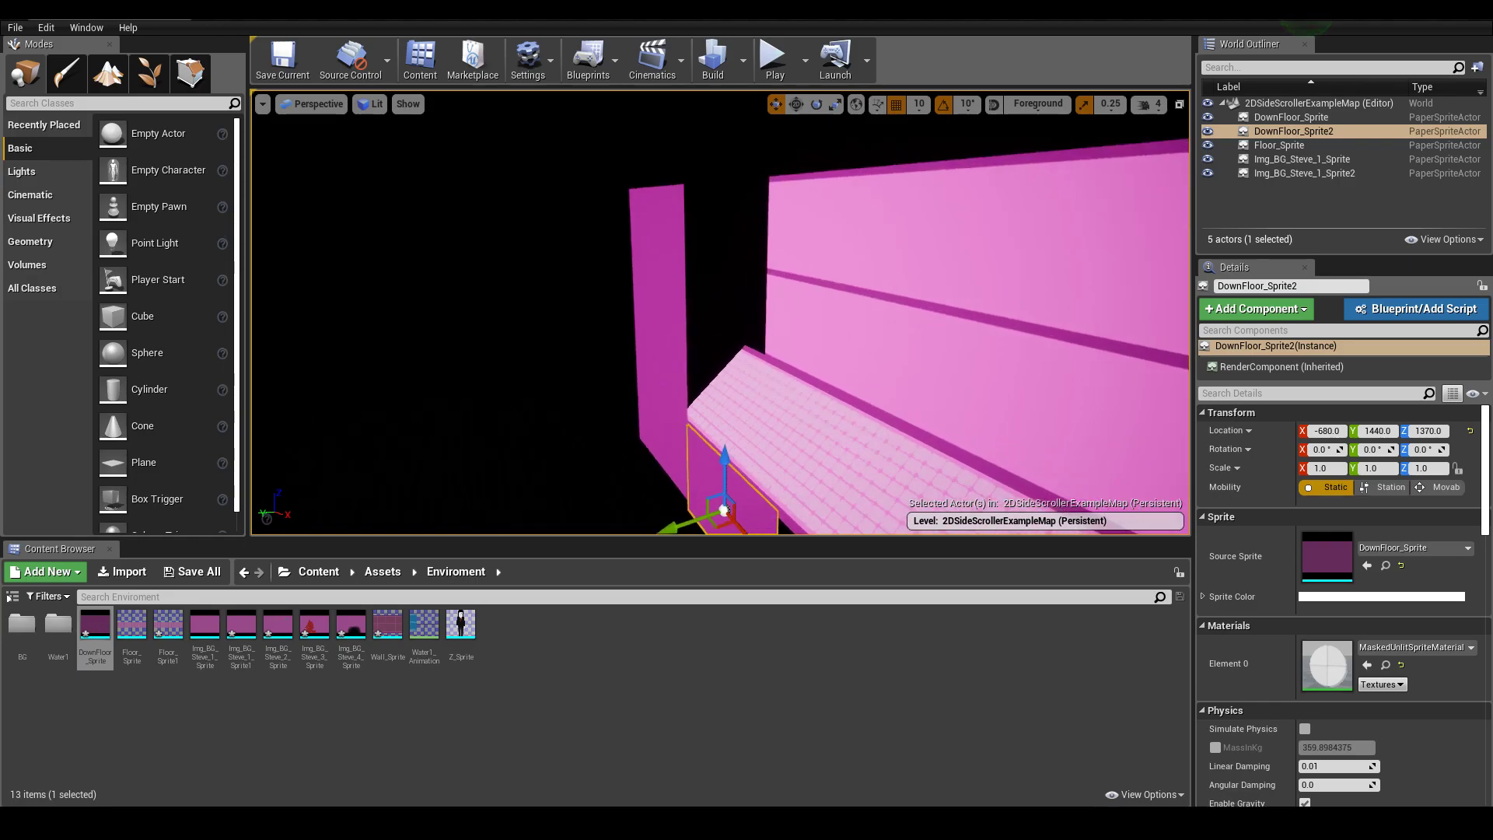
{"action": "mouse_move", "coordinate": [997, 430]}
{"action": "left_mouse_down"}
{"action": "mouse_move", "coordinate": [447, 369]}
{"action": "mouse_move", "coordinate": [434, 317]}
{"action": "left_mouse_up"}
{"action": "left_click", "coordinate": [447, 369]}
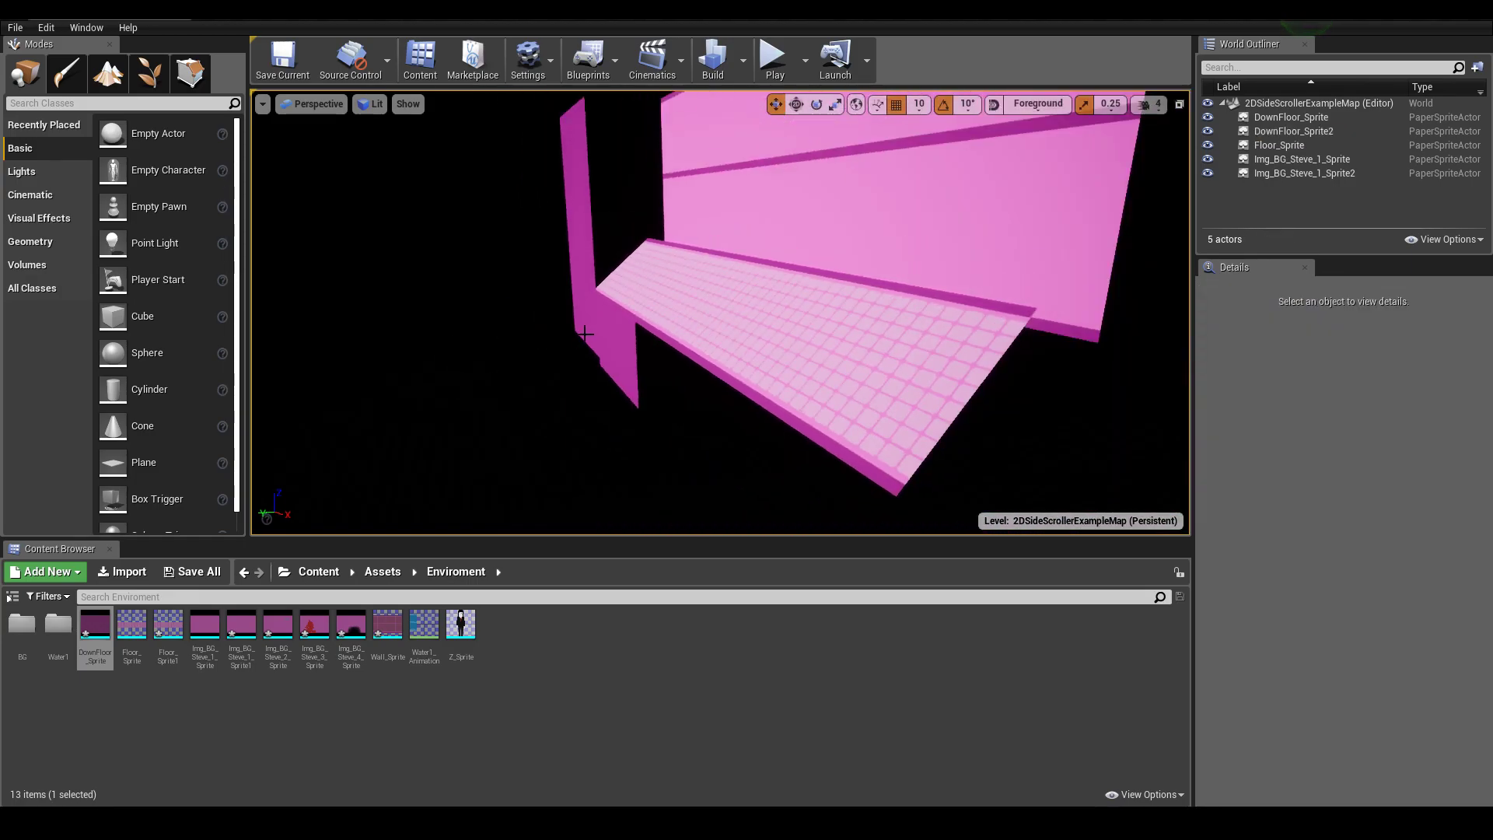
{"action": "left_click_drag", "start_coordinate": [585, 333], "coordinate": [720, 376]}
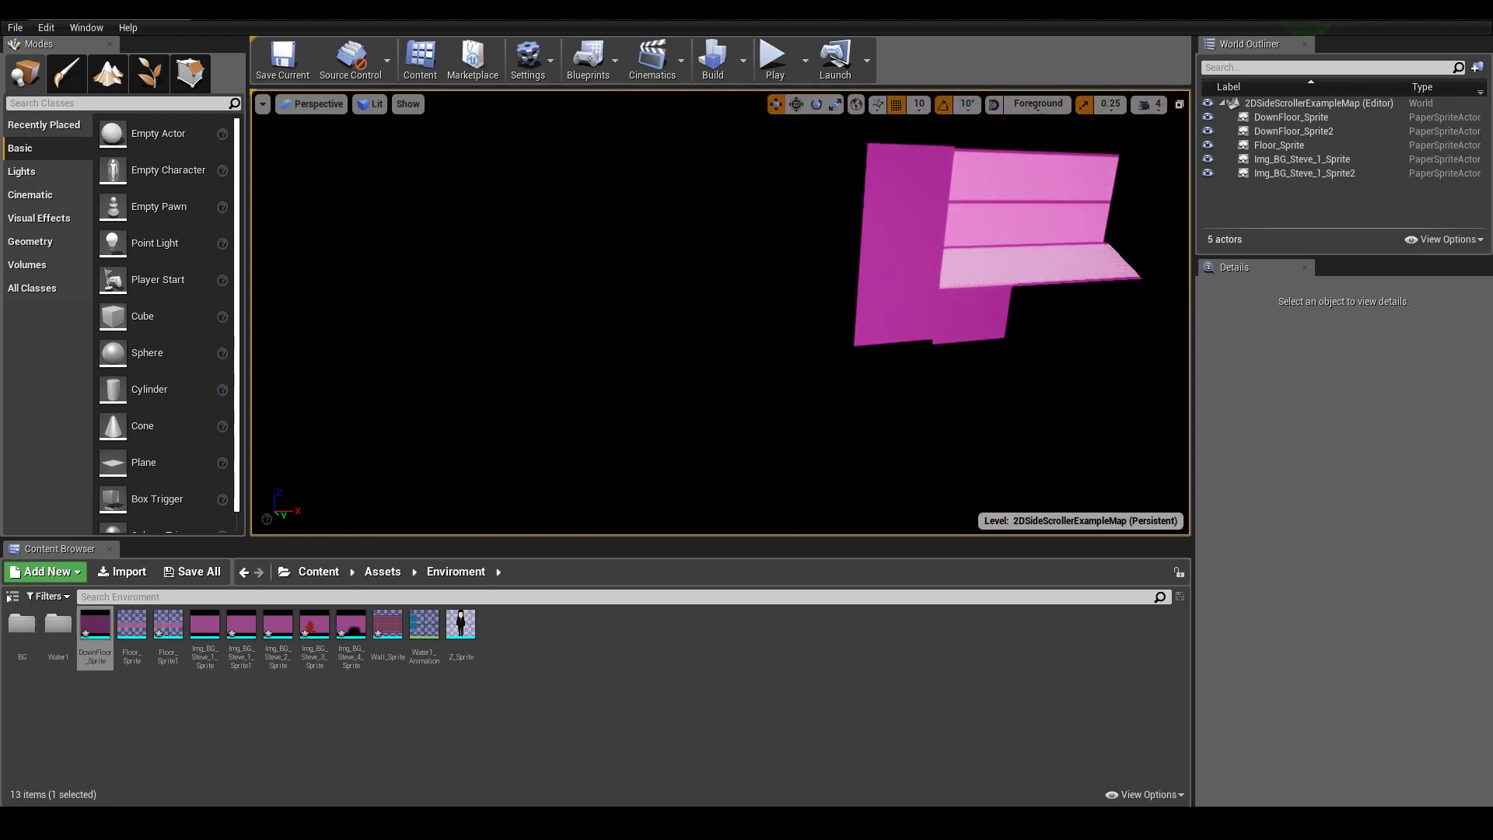
{"action": "left_click_drag", "start_coordinate": [730, 223], "coordinate": [747, 257]}
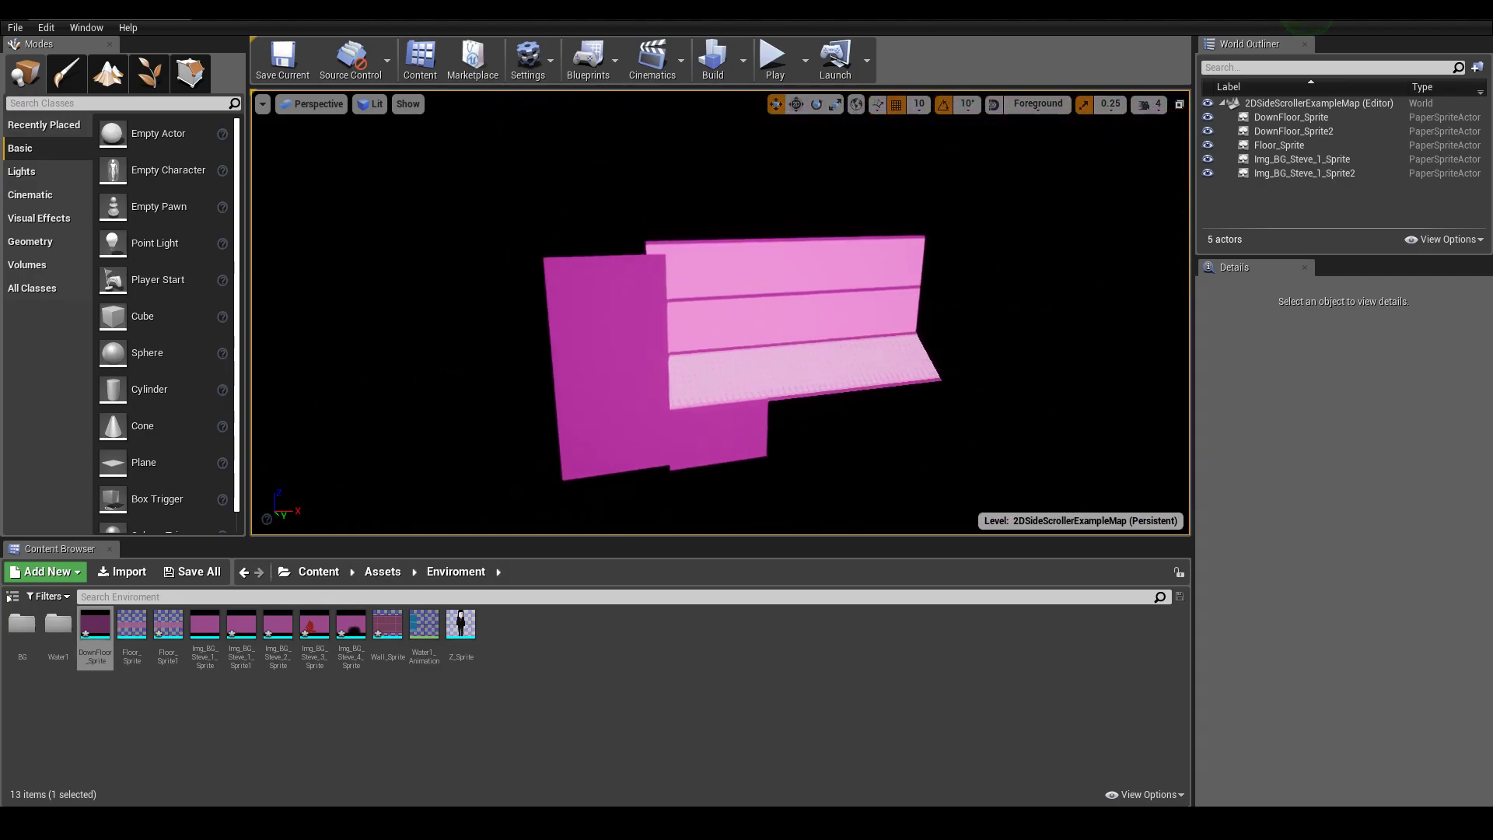
{"action": "left_click_drag", "start_coordinate": [834, 425], "coordinate": [688, 398]}
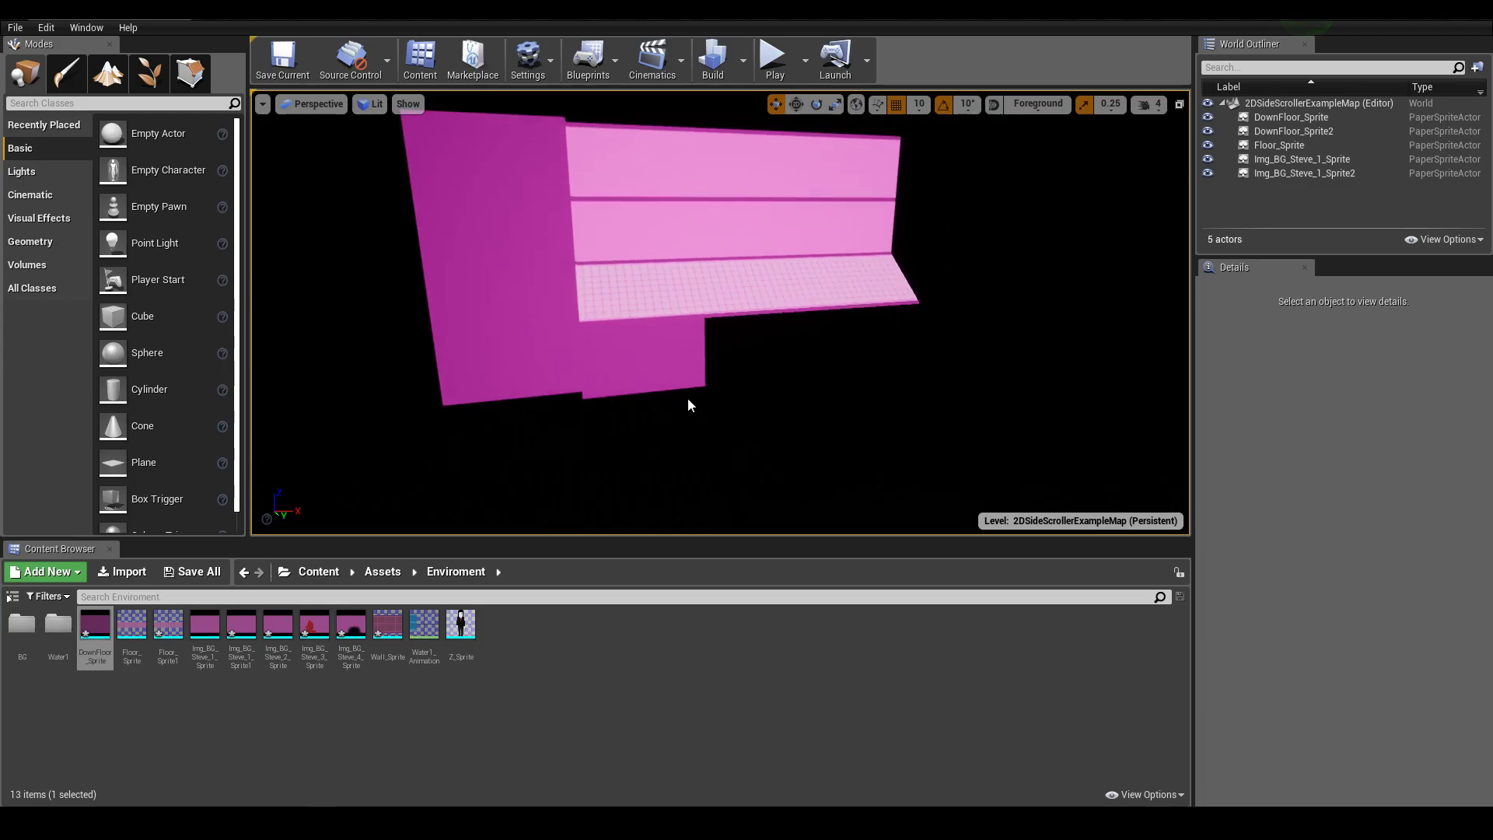
{"action": "left_click", "coordinate": [683, 371]}
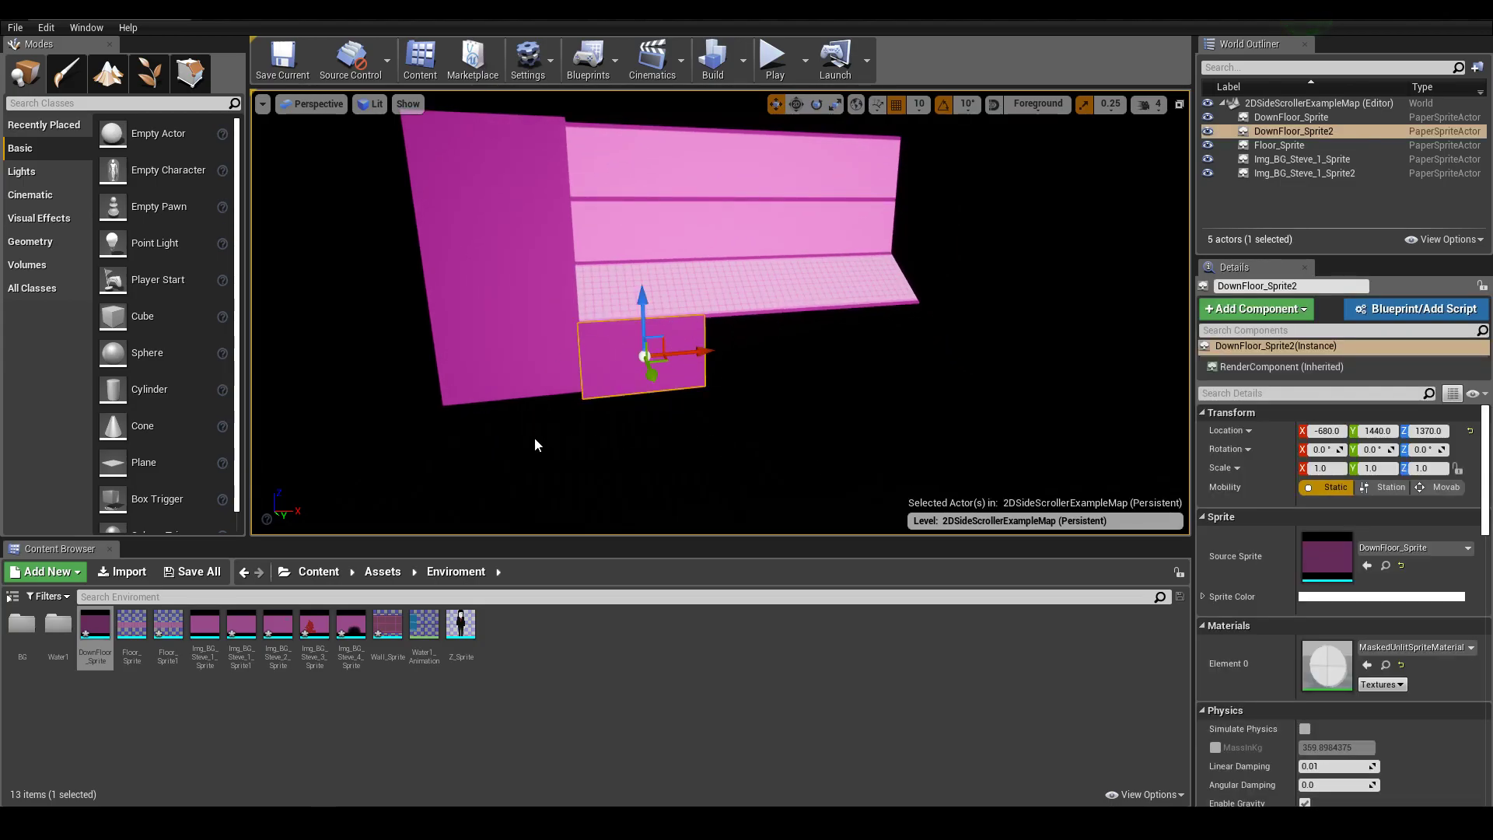
Stretch DownFloor_Sprite2 to X scale 6.5 and slide it right beneath the backdrop wall.
{"action": "key", "text": "r"}
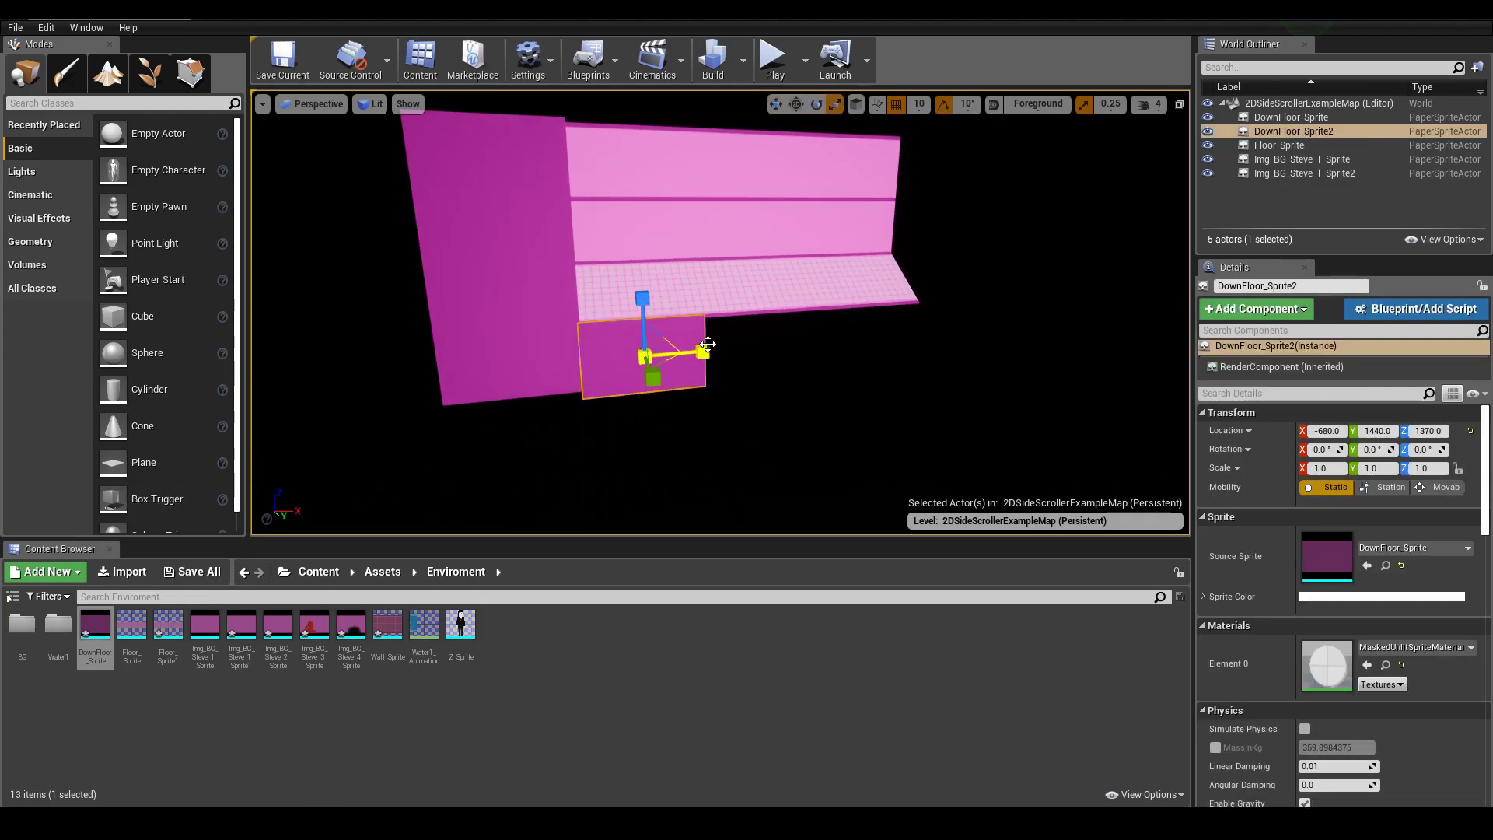
{"action": "left_click_drag", "start_coordinate": [707, 345], "coordinate": [965, 334]}
{"action": "scroll", "coordinate": [627, 344], "scroll_direction": "down", "scroll_amount": 3}
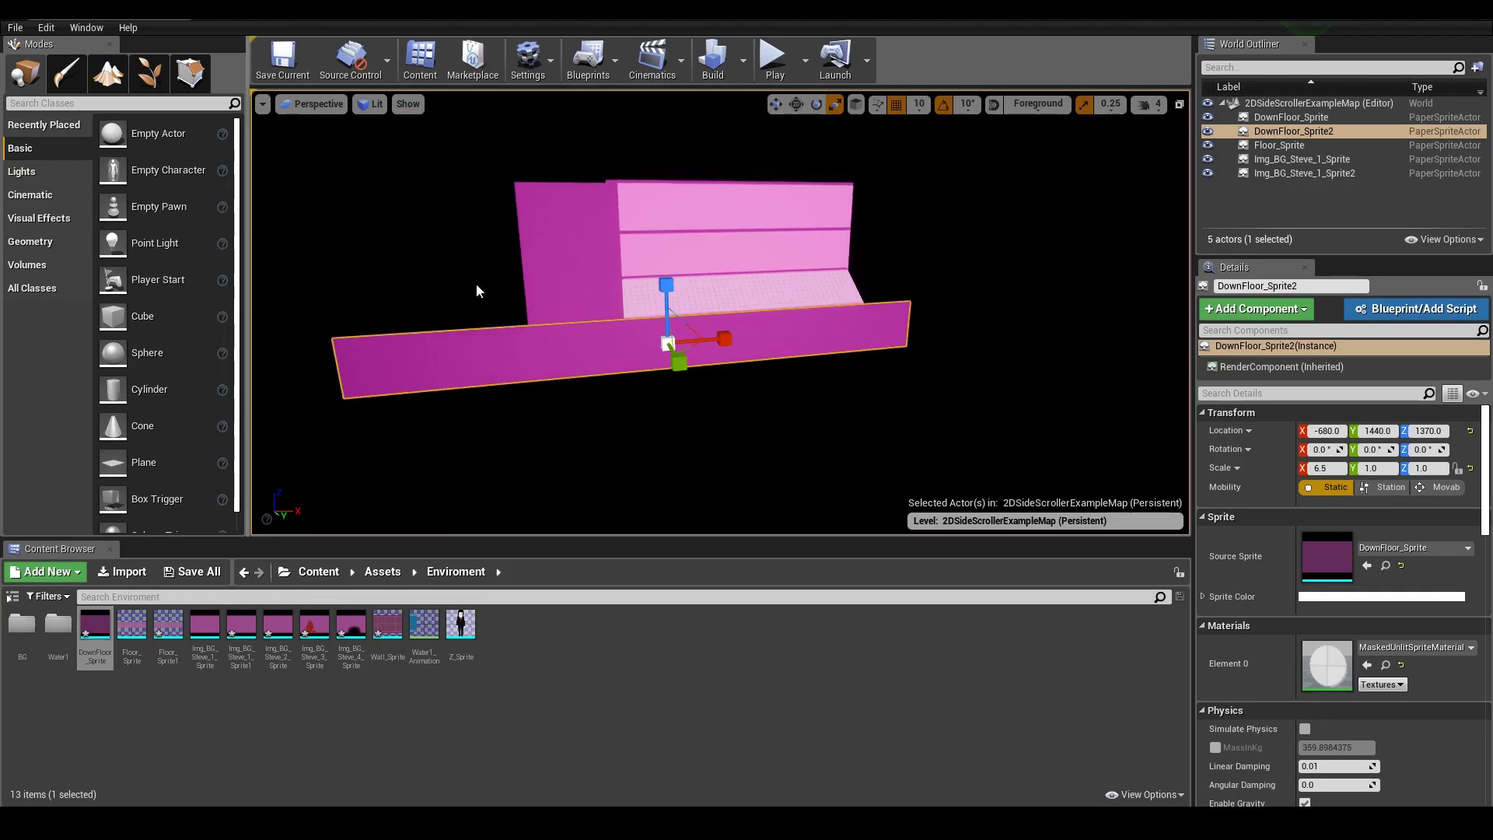
{"action": "key", "text": "w"}
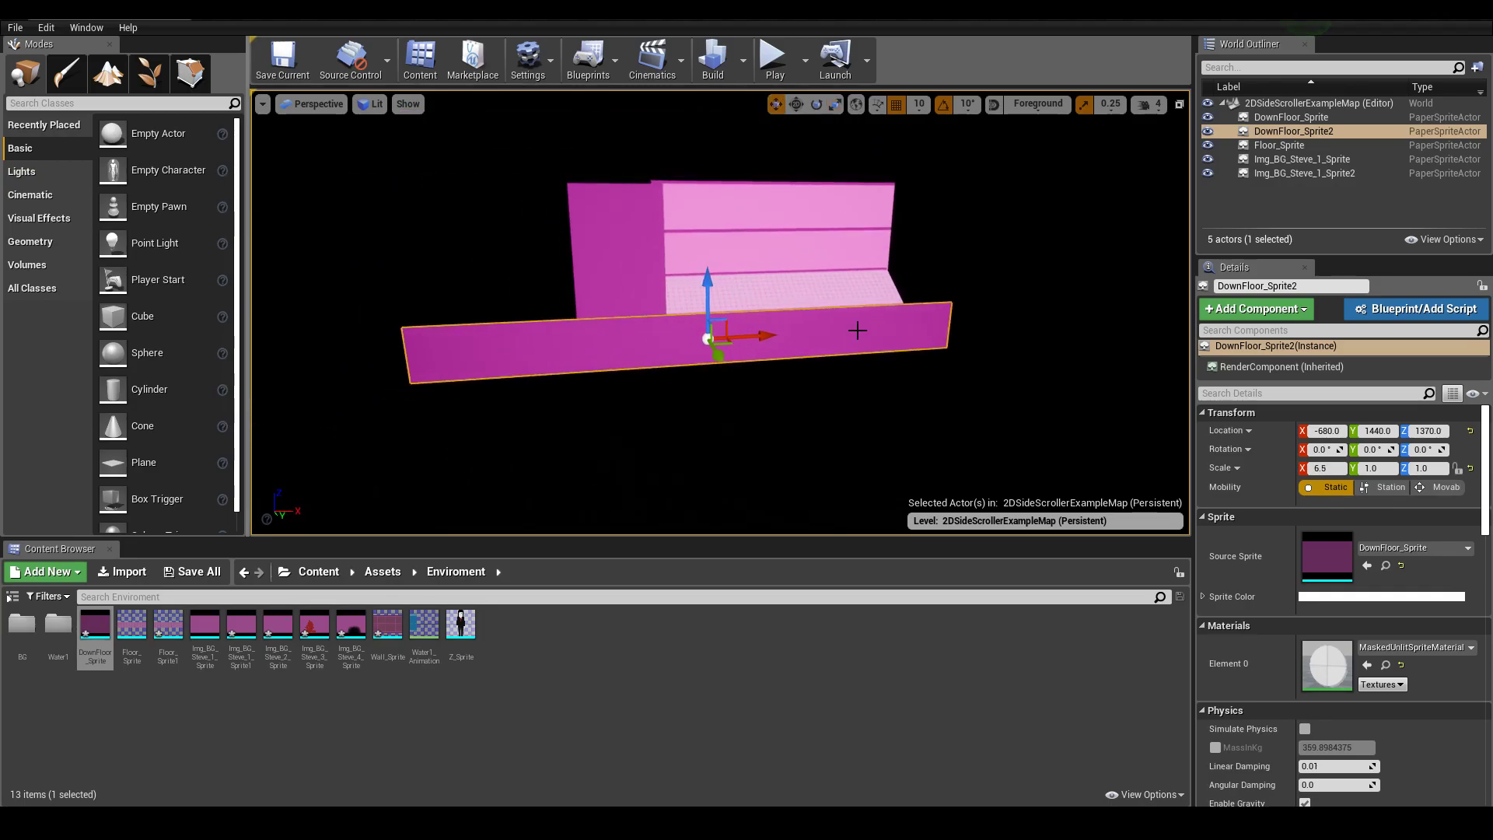
{"action": "left_click_drag", "start_coordinate": [733, 343], "coordinate": [959, 357]}
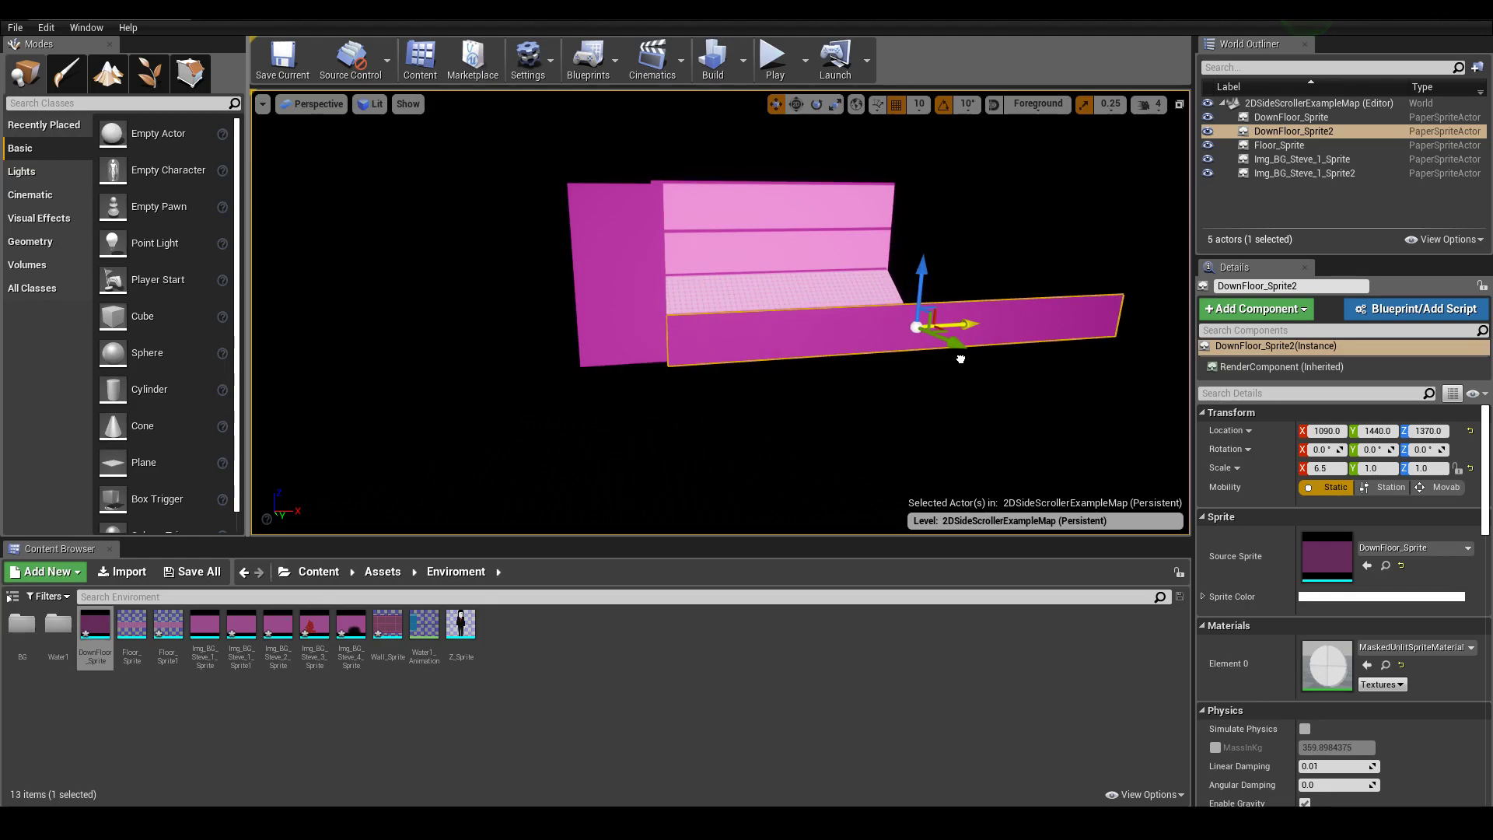
{"action": "left_click", "coordinate": [981, 282]}
Reorient the view to see the sprites side-on and select the tall left dark block.
{"action": "scroll", "coordinate": [982, 281], "scroll_direction": "up", "scroll_amount": 1}
{"action": "scroll", "coordinate": [1027, 276], "scroll_direction": "up", "scroll_amount": 3}
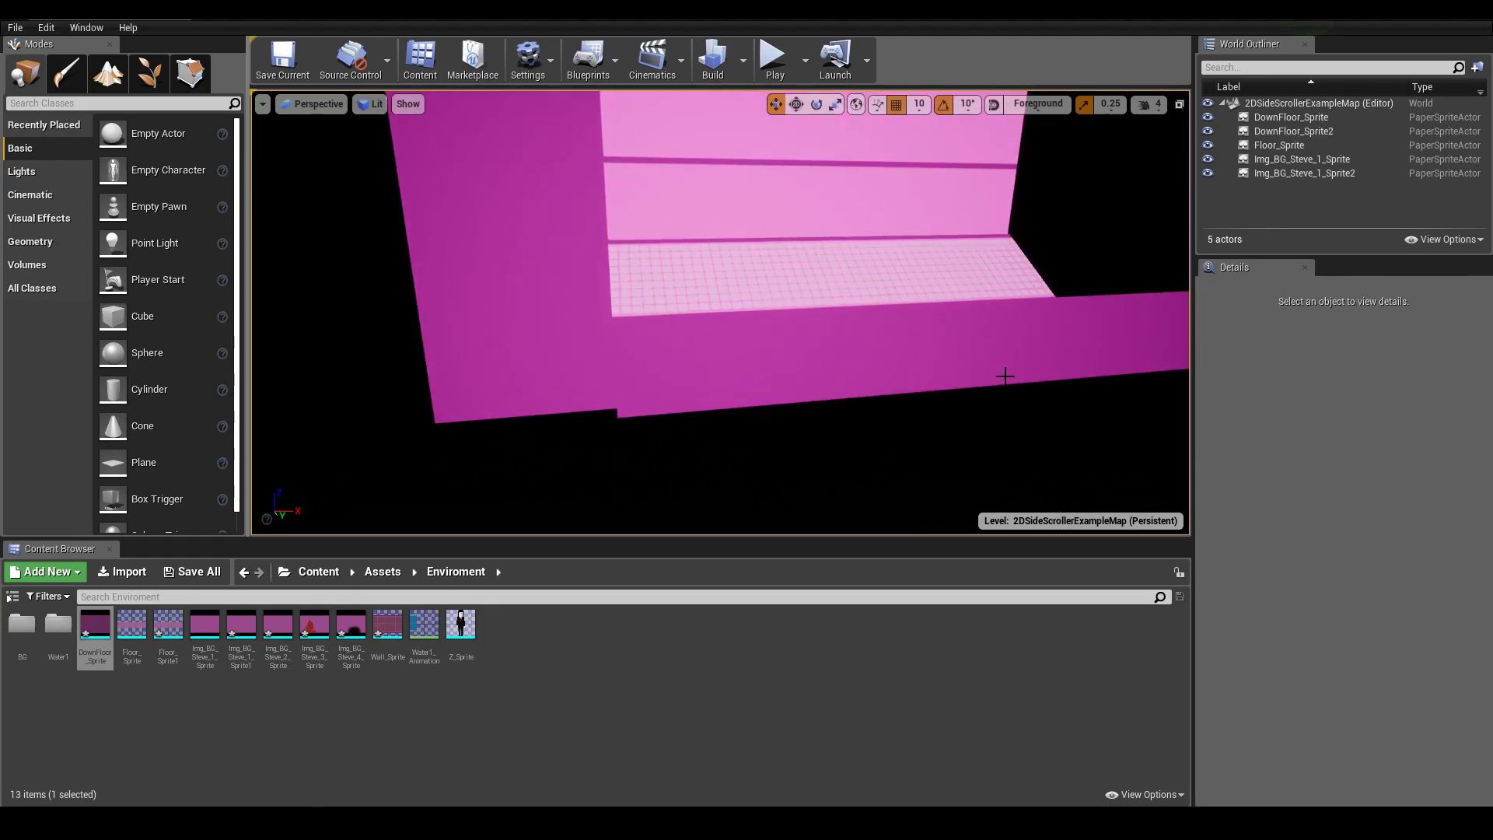
{"action": "right_click_drag", "start_coordinate": [1005, 377], "coordinate": [1048, 366]}
{"action": "scroll", "coordinate": [918, 307], "scroll_direction": "down", "scroll_amount": 2}
{"action": "scroll", "coordinate": [894, 264], "scroll_direction": "down", "scroll_amount": 1}
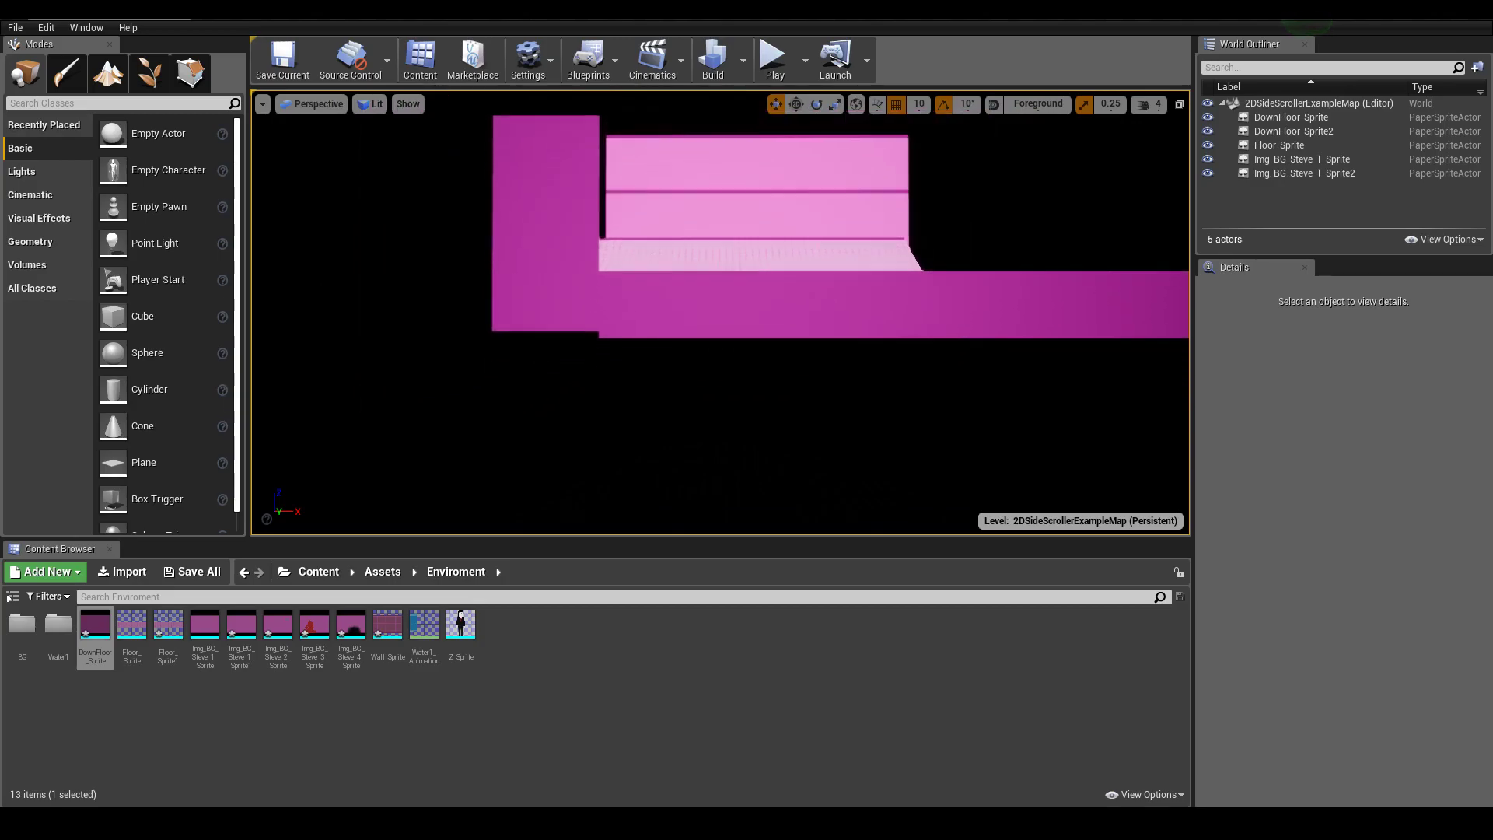
{"action": "scroll", "coordinate": [891, 266], "scroll_direction": "down", "scroll_amount": 2}
{"action": "scroll", "coordinate": [891, 266], "scroll_direction": "down", "scroll_amount": 1}
{"action": "scroll", "coordinate": [944, 399], "scroll_direction": "down", "scroll_amount": 1}
{"action": "scroll", "coordinate": [987, 443], "scroll_direction": "down", "scroll_amount": 1}
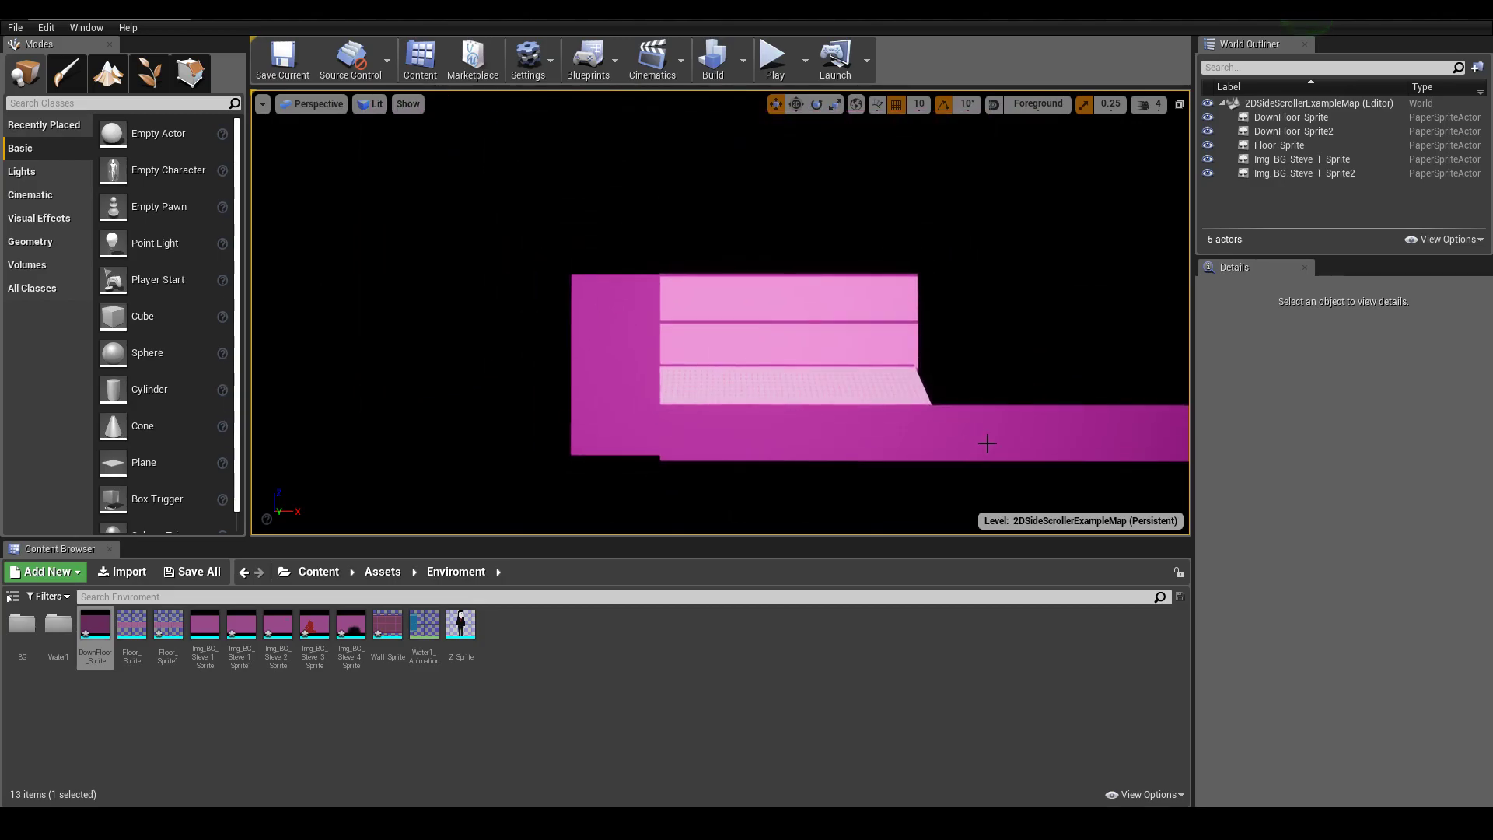
{"action": "mouse_move", "coordinate": [1005, 492]}
{"action": "right_mouse_down"}
{"action": "mouse_move", "coordinate": [825, 498]}
{"action": "mouse_move", "coordinate": [984, 484]}
{"action": "right_mouse_up"}
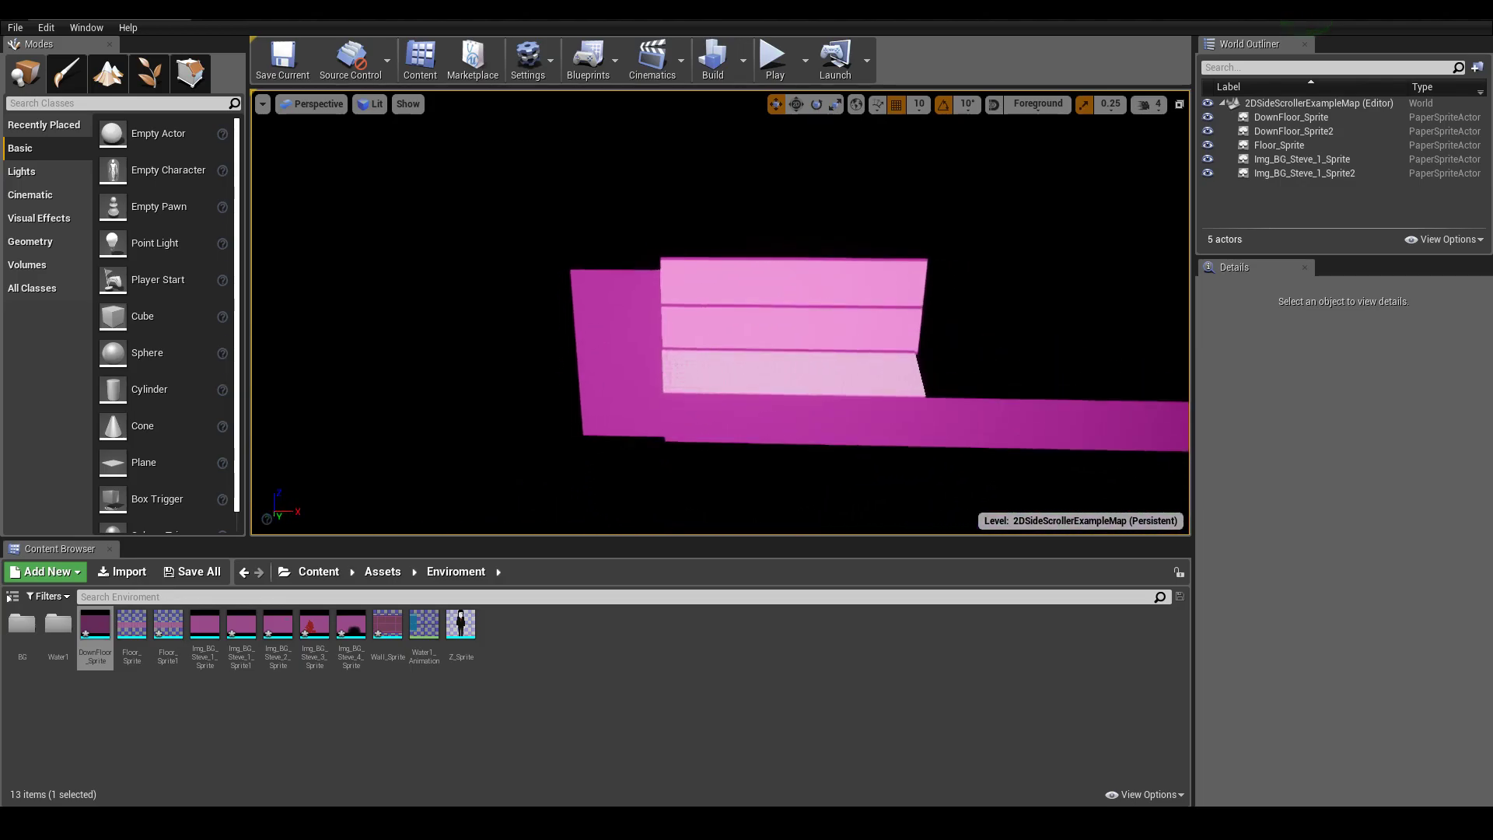
{"action": "scroll", "coordinate": [985, 484], "scroll_direction": "up", "scroll_amount": 2}
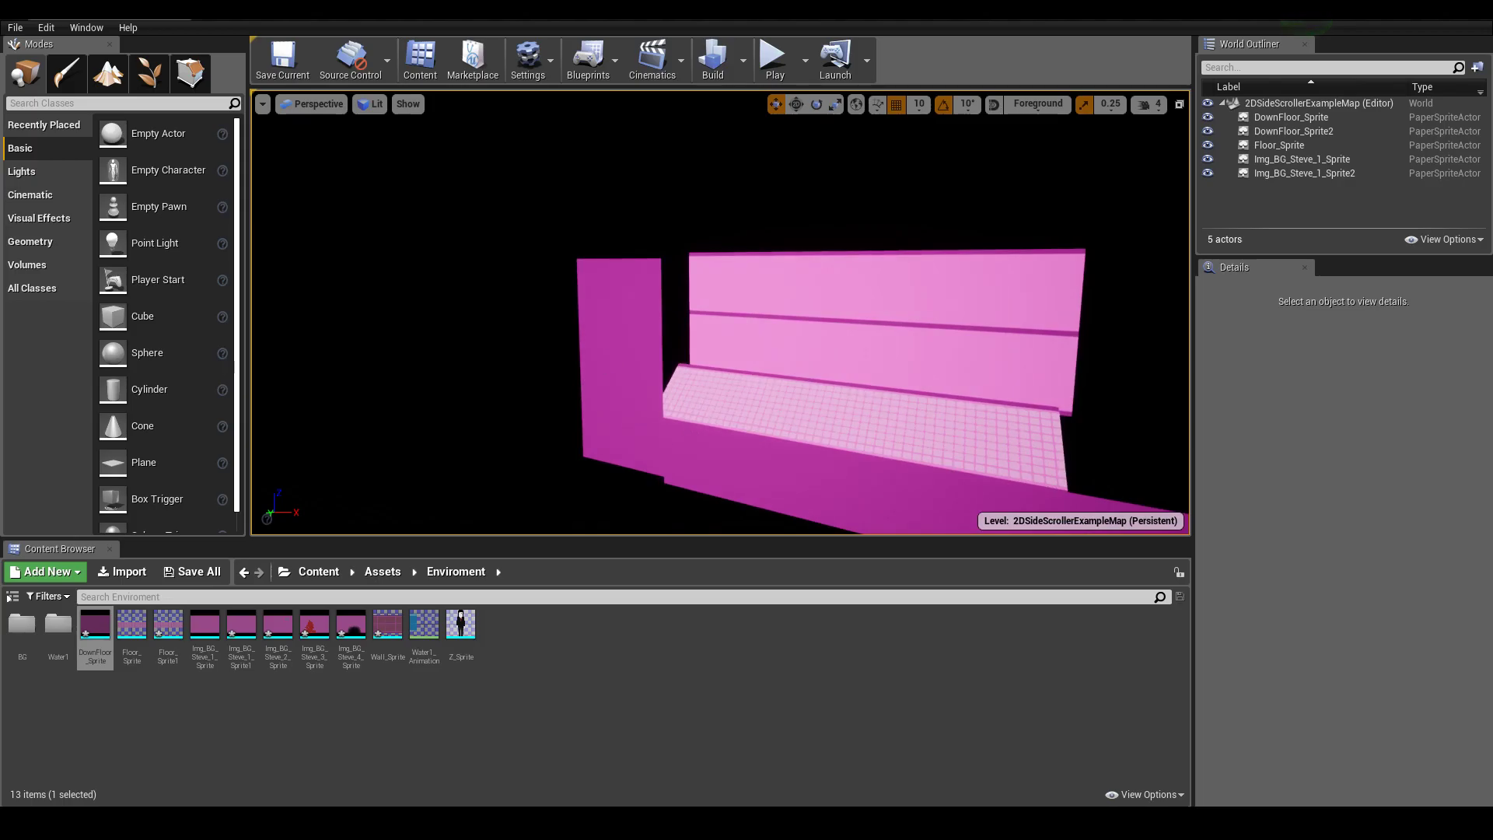
{"action": "left_click", "coordinate": [641, 350]}
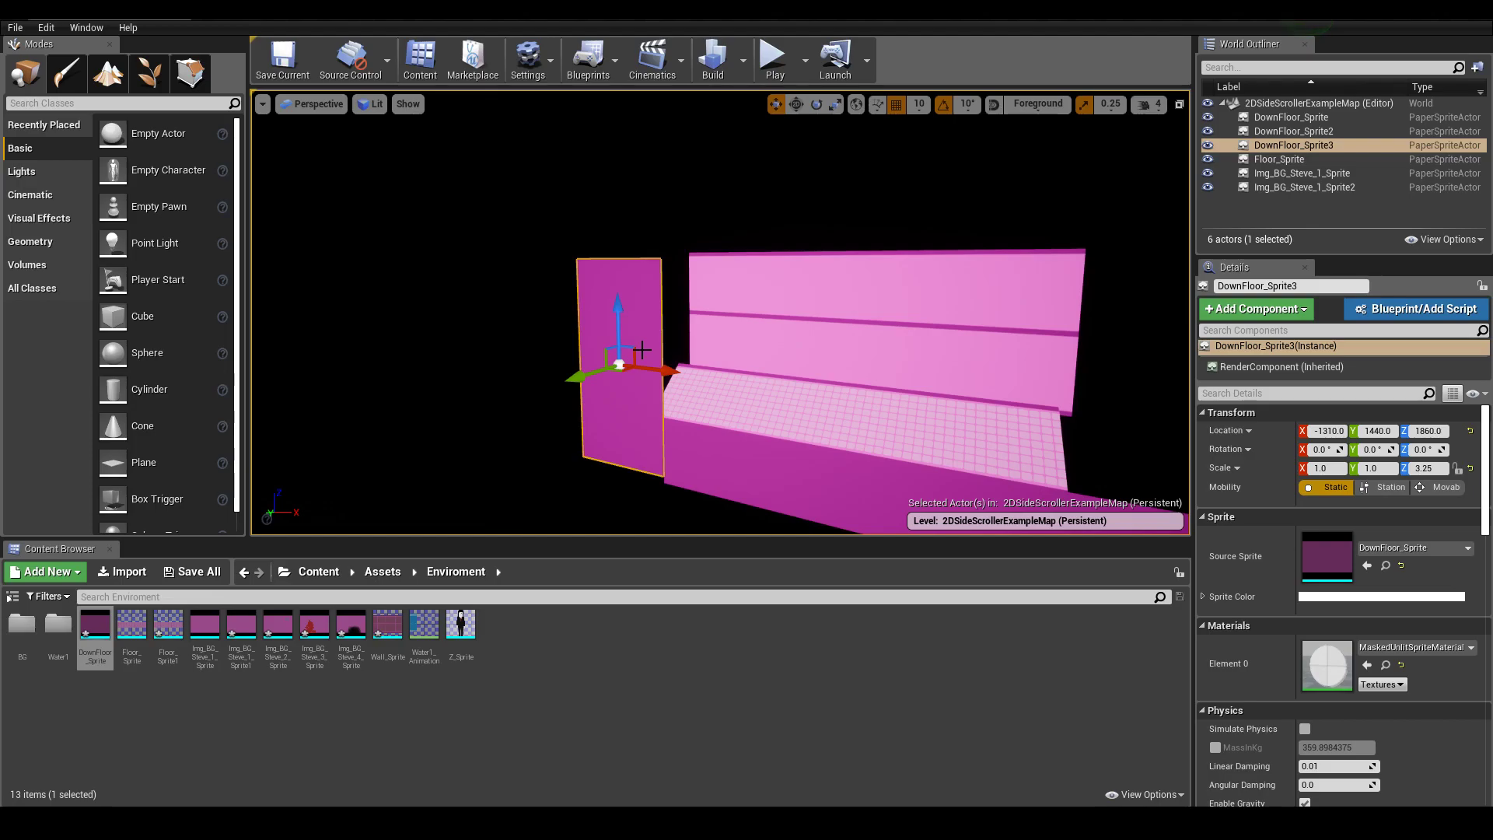
Rotate the duplicated dark block DownFloor_Sprite3 to yaw -90.
{"action": "key", "text": "e"}
{"action": "left_click_drag", "start_coordinate": [599, 389], "coordinate": [702, 377]}
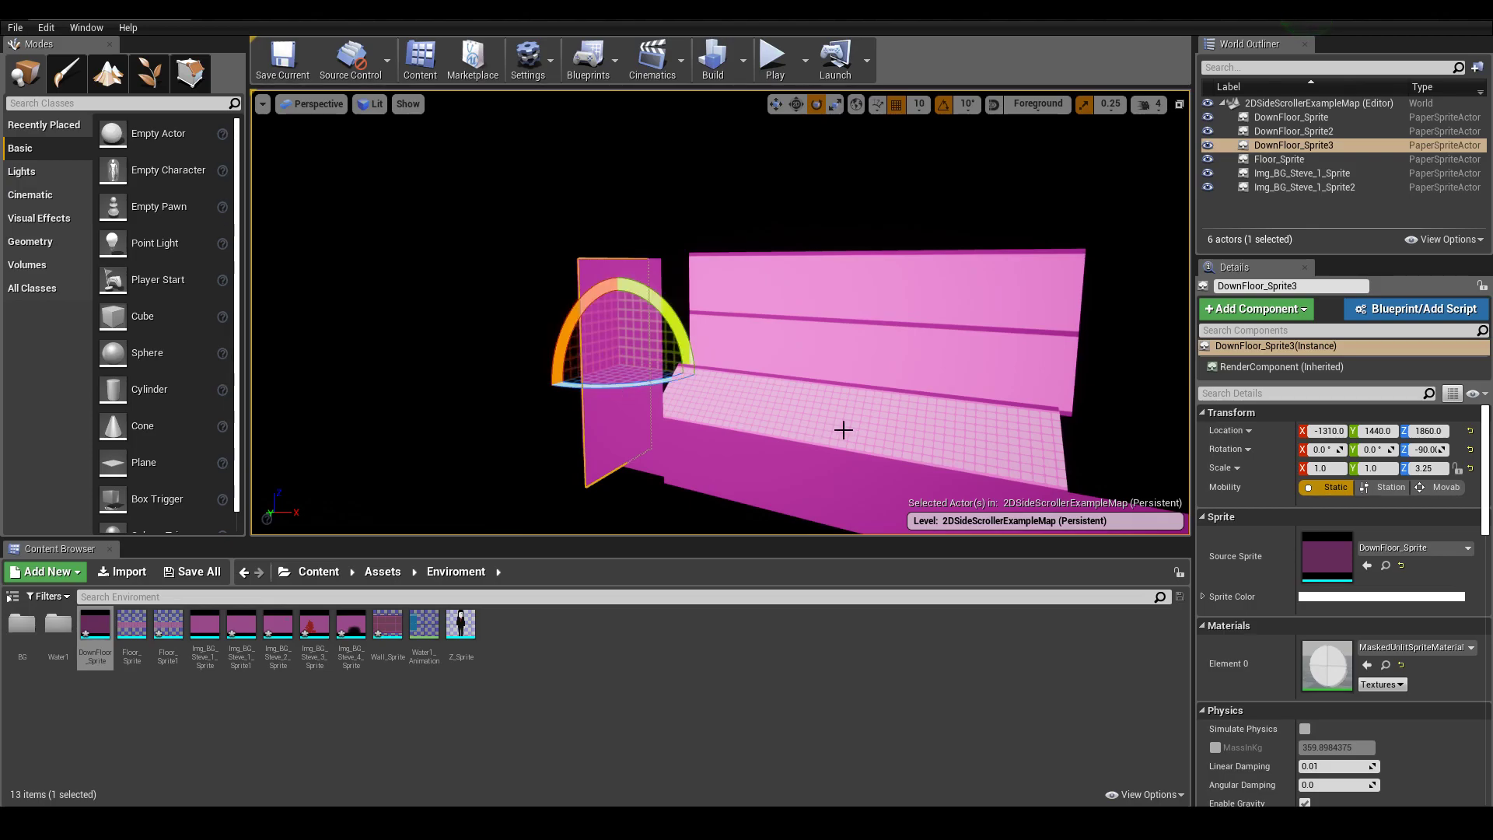
{"action": "right_click_drag", "start_coordinate": [843, 430], "coordinate": [579, 398]}
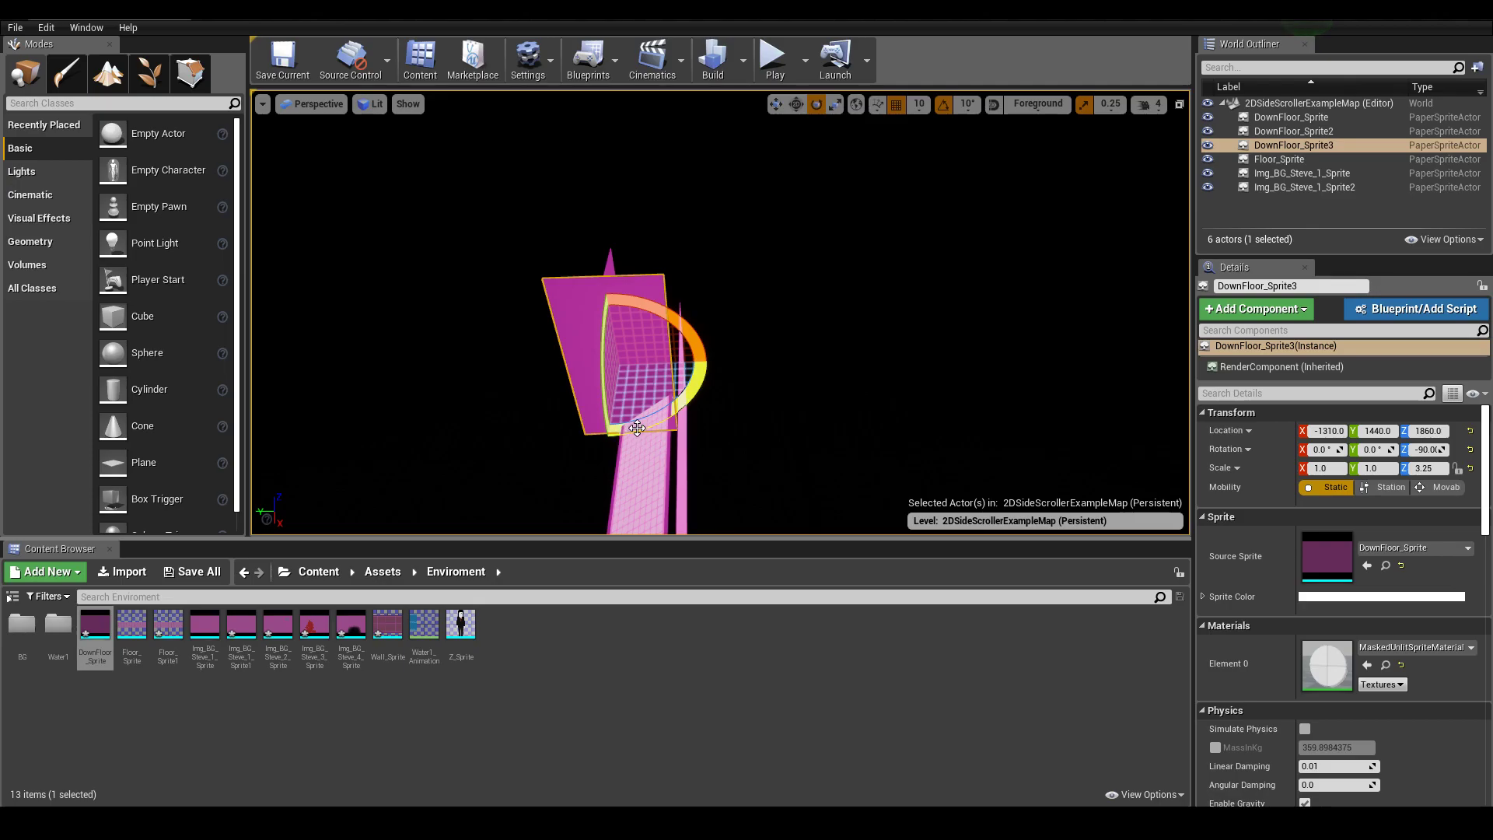
{"action": "right_click_drag", "start_coordinate": [548, 410], "coordinate": [573, 448]}
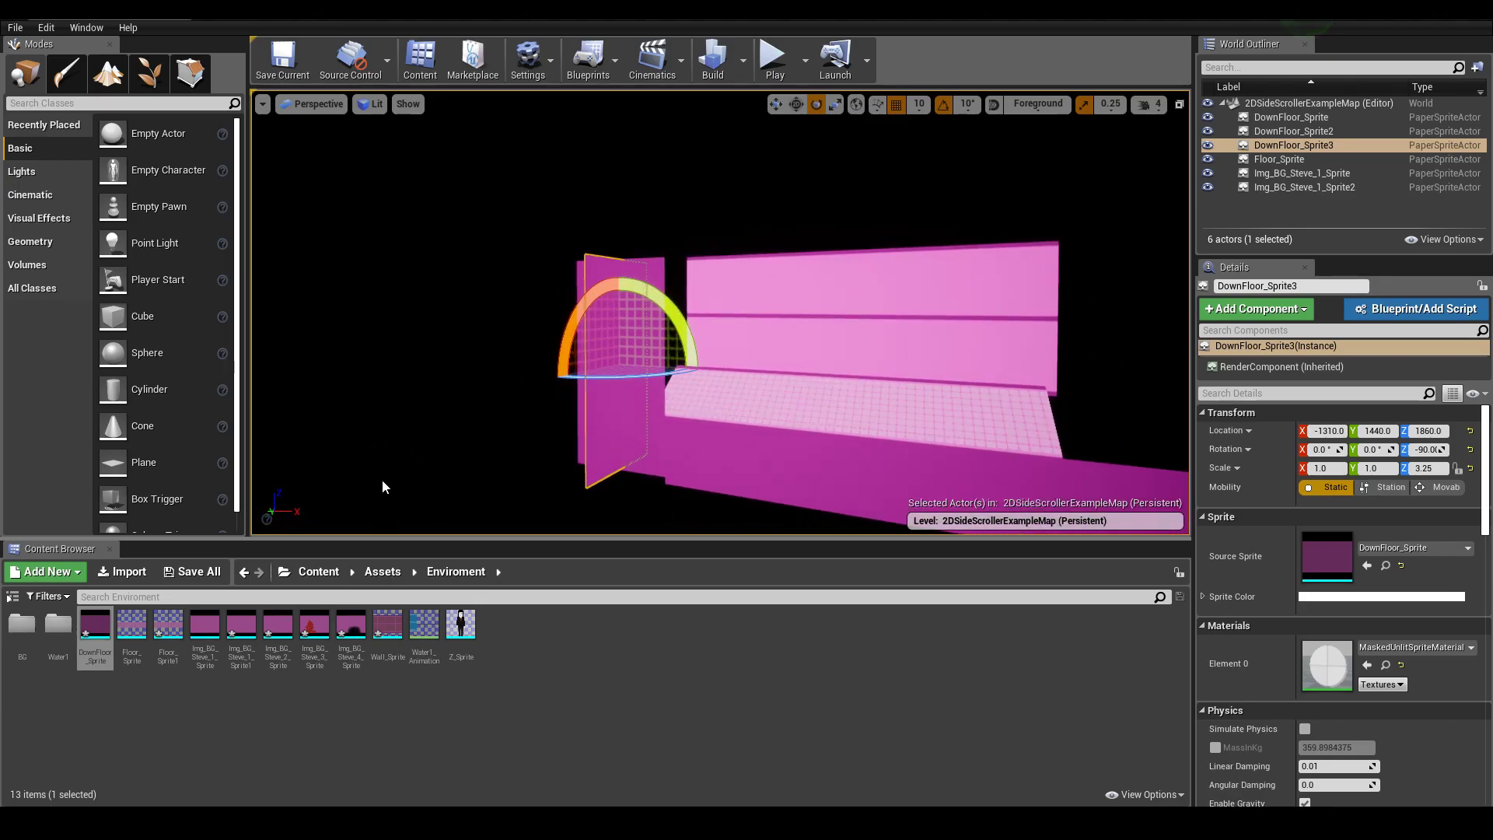
Move DownFloor_Sprite3 to -990, 1120, 1860 against the backdrop wall's left end.
{"action": "key", "text": "w"}
{"action": "left_click_drag", "start_coordinate": [677, 368], "coordinate": [734, 389]}
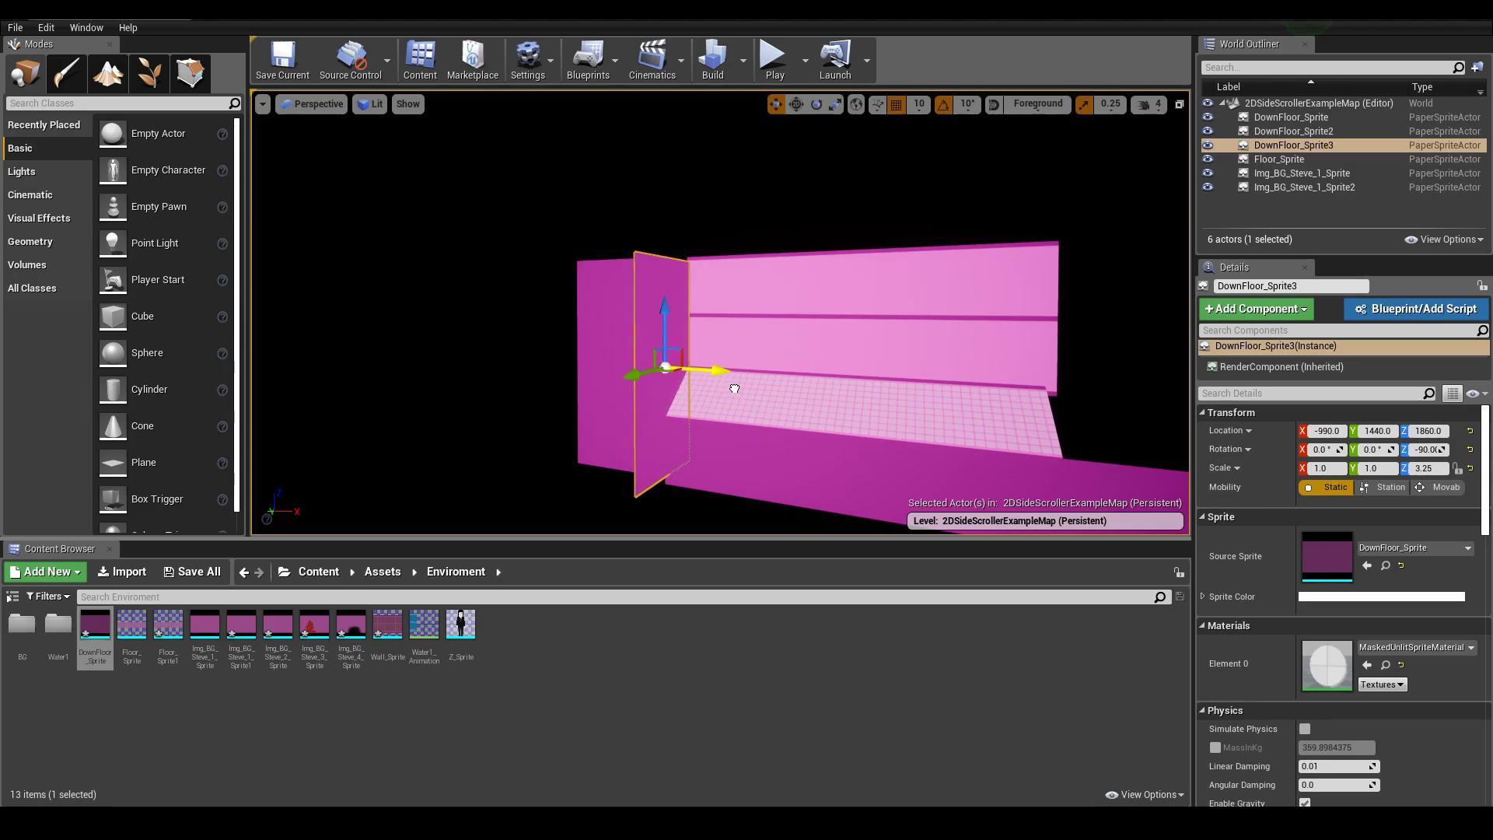
{"action": "scroll", "coordinate": [720, 373], "scroll_direction": "up", "scroll_amount": 1}
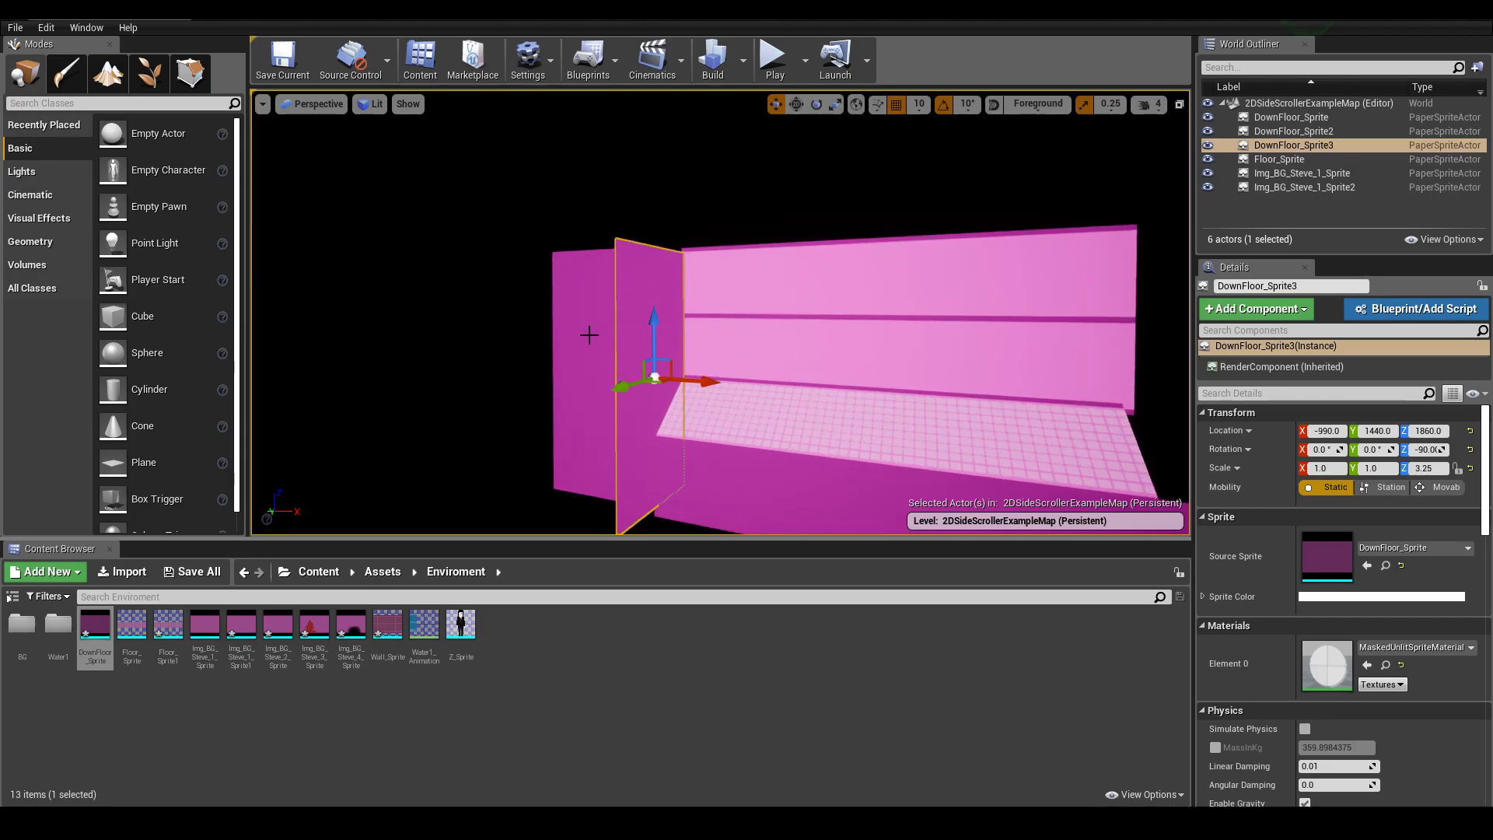
{"action": "right_click_drag", "start_coordinate": [872, 423], "coordinate": [859, 417]}
{"action": "left_click_drag", "start_coordinate": [608, 384], "coordinate": [655, 384]}
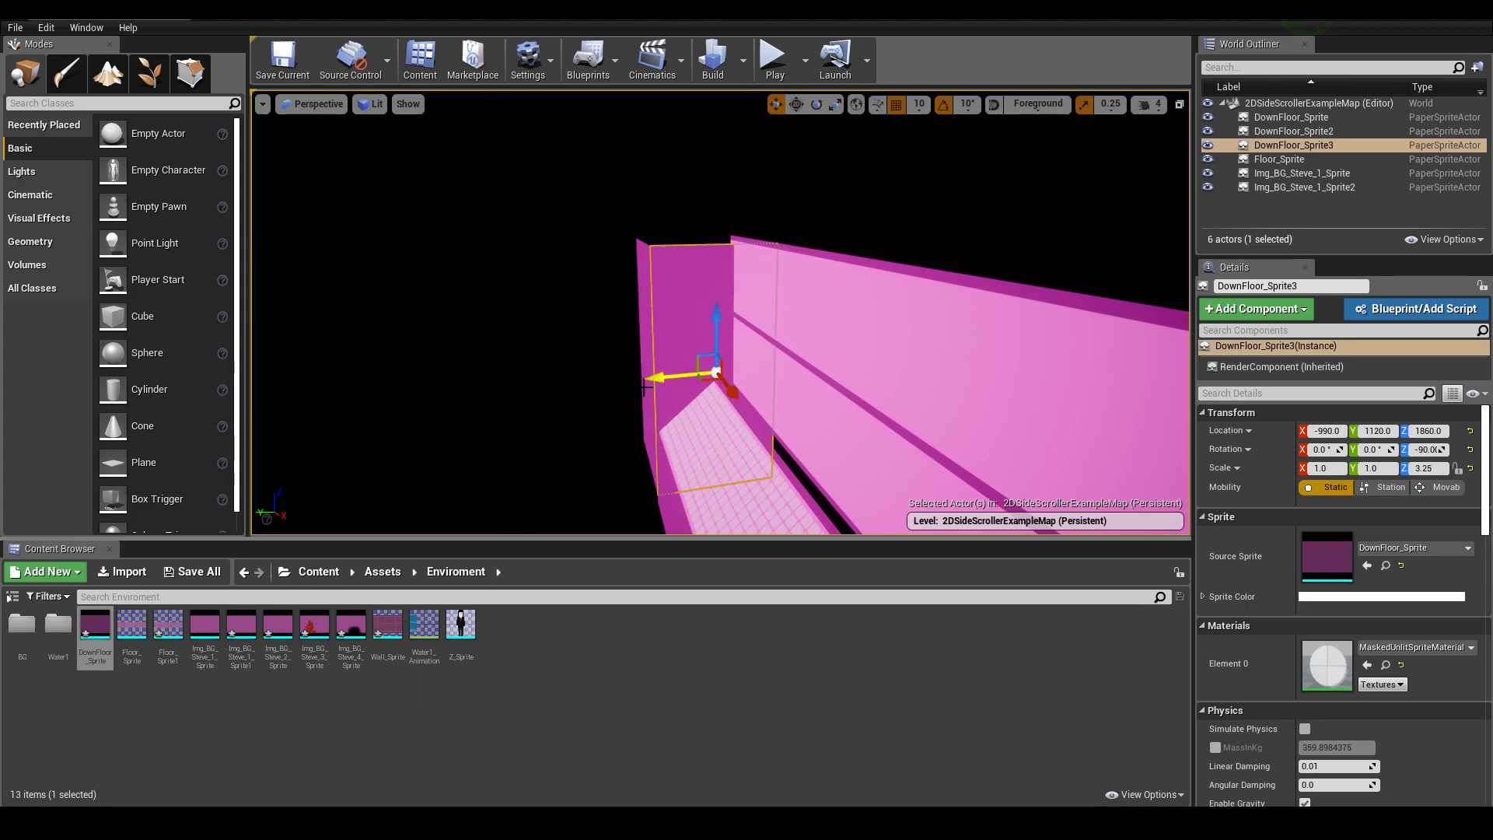
{"action": "left_click", "coordinate": [566, 389]}
{"action": "mouse_move", "coordinate": [566, 389]}
{"action": "right_mouse_down"}
{"action": "mouse_move", "coordinate": [704, 404]}
{"action": "mouse_move", "coordinate": [861, 333]}
{"action": "right_mouse_up"}
Select both Img_BG_Steve_1 backdrop sprites and move them back along Y.
{"action": "left_click", "coordinate": [861, 333]}
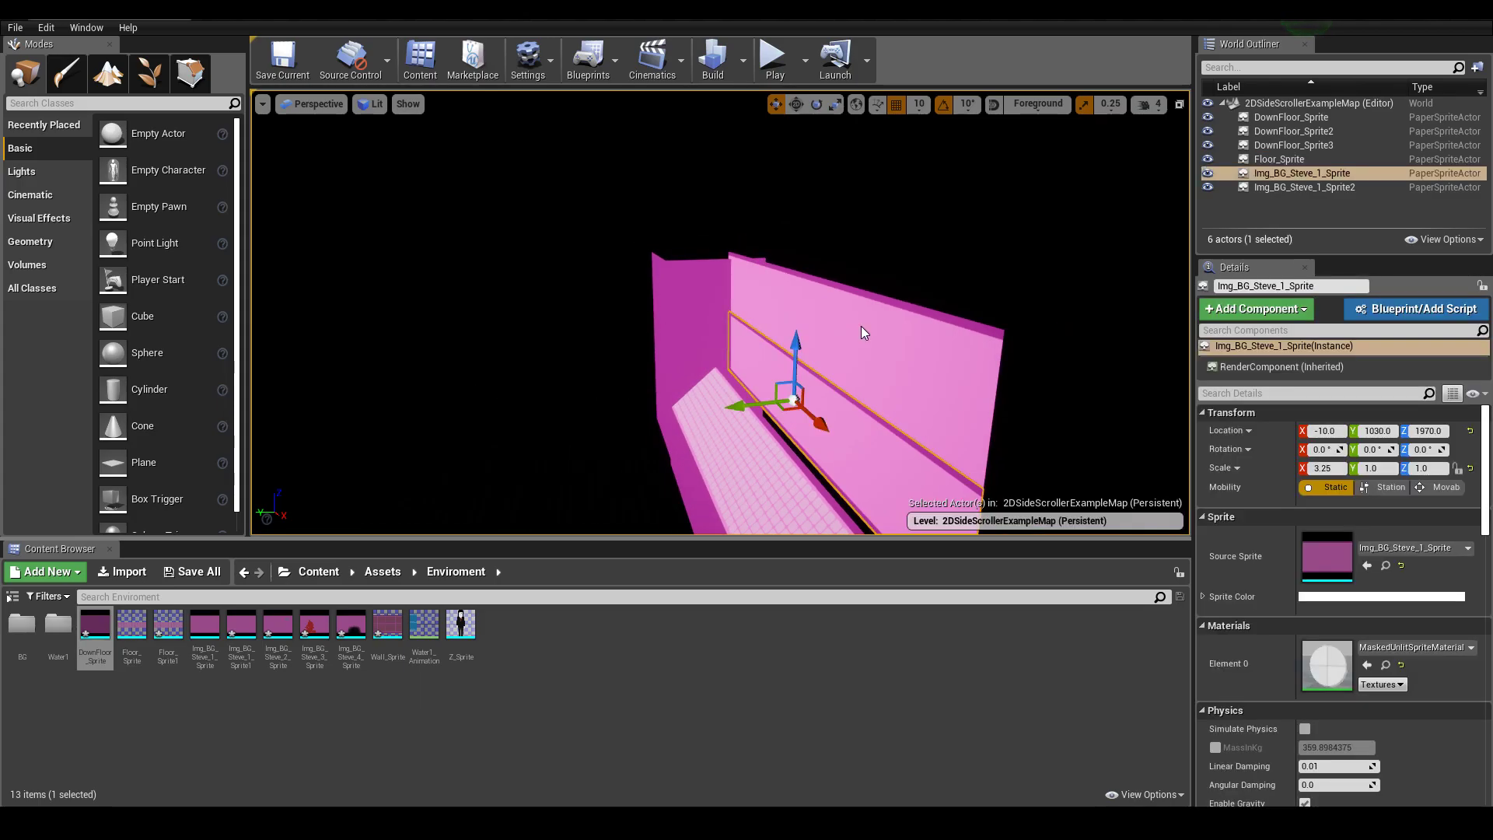
{"action": "left_click", "coordinate": [861, 333], "text": "ctrl"}
{"action": "left_click_drag", "start_coordinate": [751, 325], "coordinate": [728, 328]}
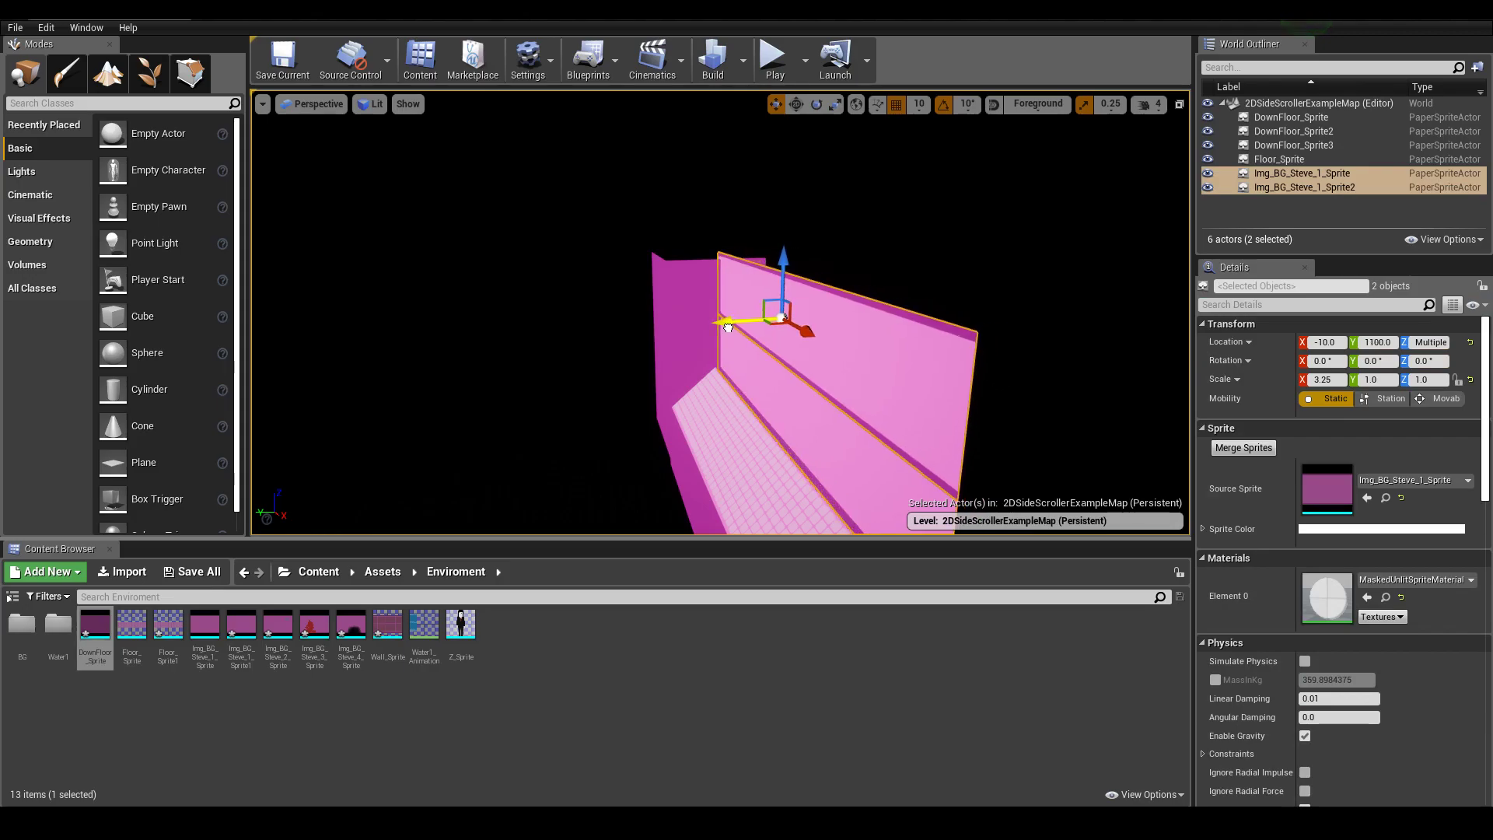
{"action": "left_click", "coordinate": [570, 324]}
{"action": "mouse_move", "coordinate": [632, 384]}
{"action": "right_mouse_down"}
{"action": "mouse_move", "coordinate": [823, 427]}
{"action": "mouse_move", "coordinate": [945, 486]}
{"action": "right_mouse_up"}
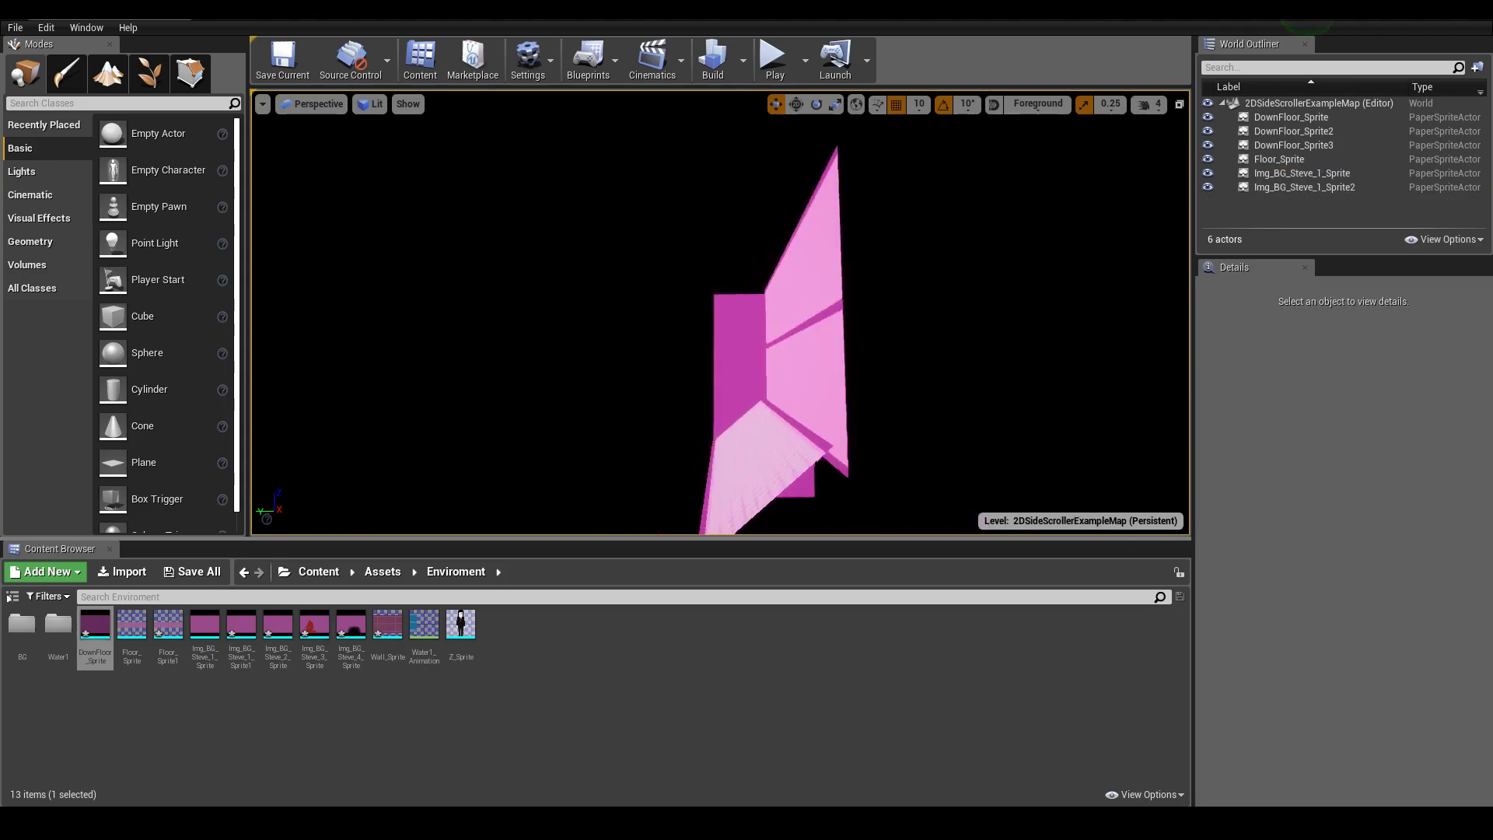
Fine-tune both backdrop sprites' Y position, settling at 1130 behind the sideways block.
{"action": "left_click", "coordinate": [850, 380]}
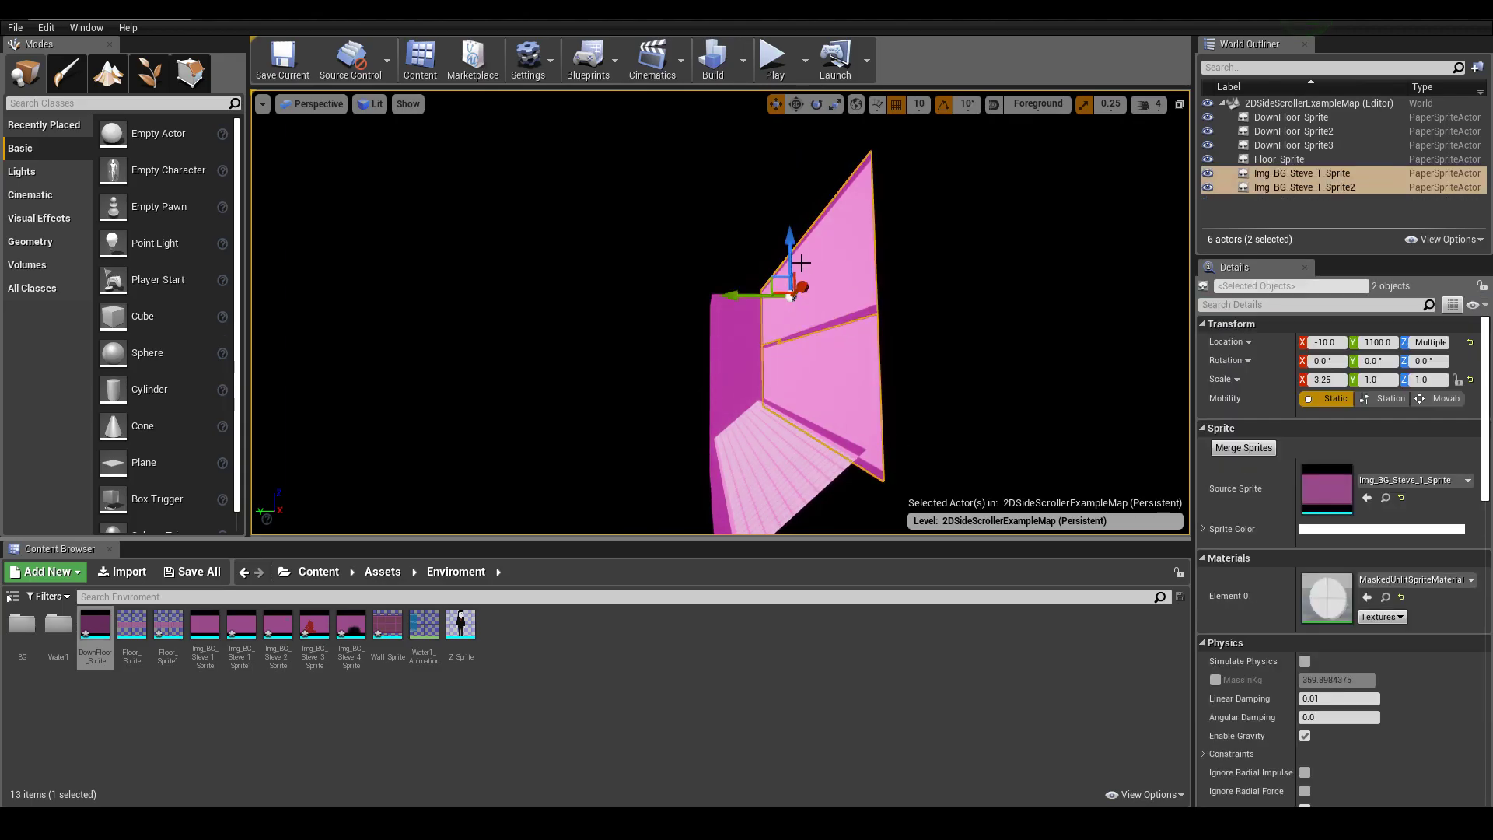
{"action": "left_click_drag", "start_coordinate": [737, 296], "coordinate": [721, 288]}
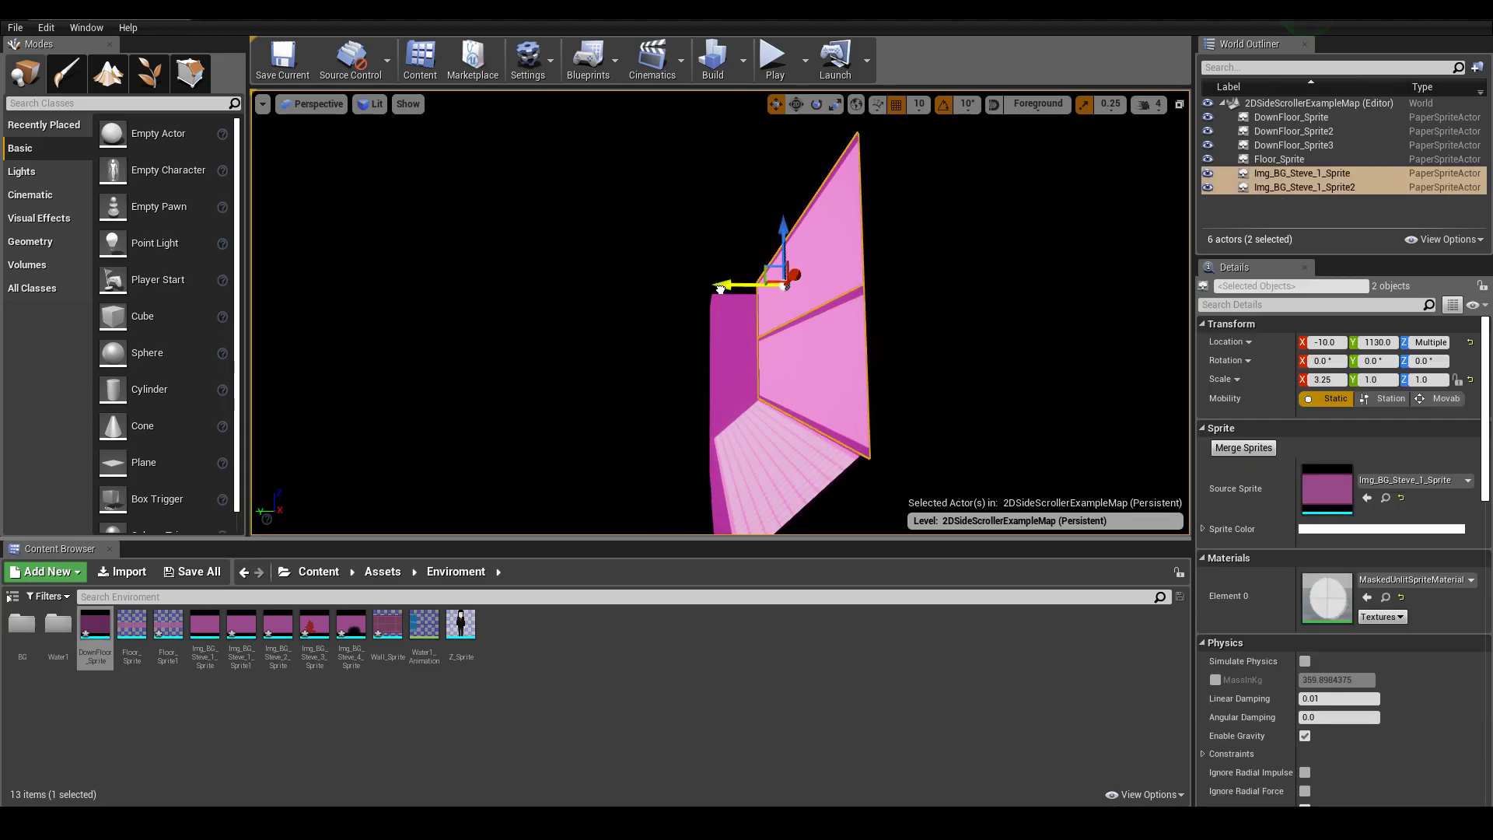
{"action": "left_click_drag", "start_coordinate": [785, 284], "coordinate": [783, 285]}
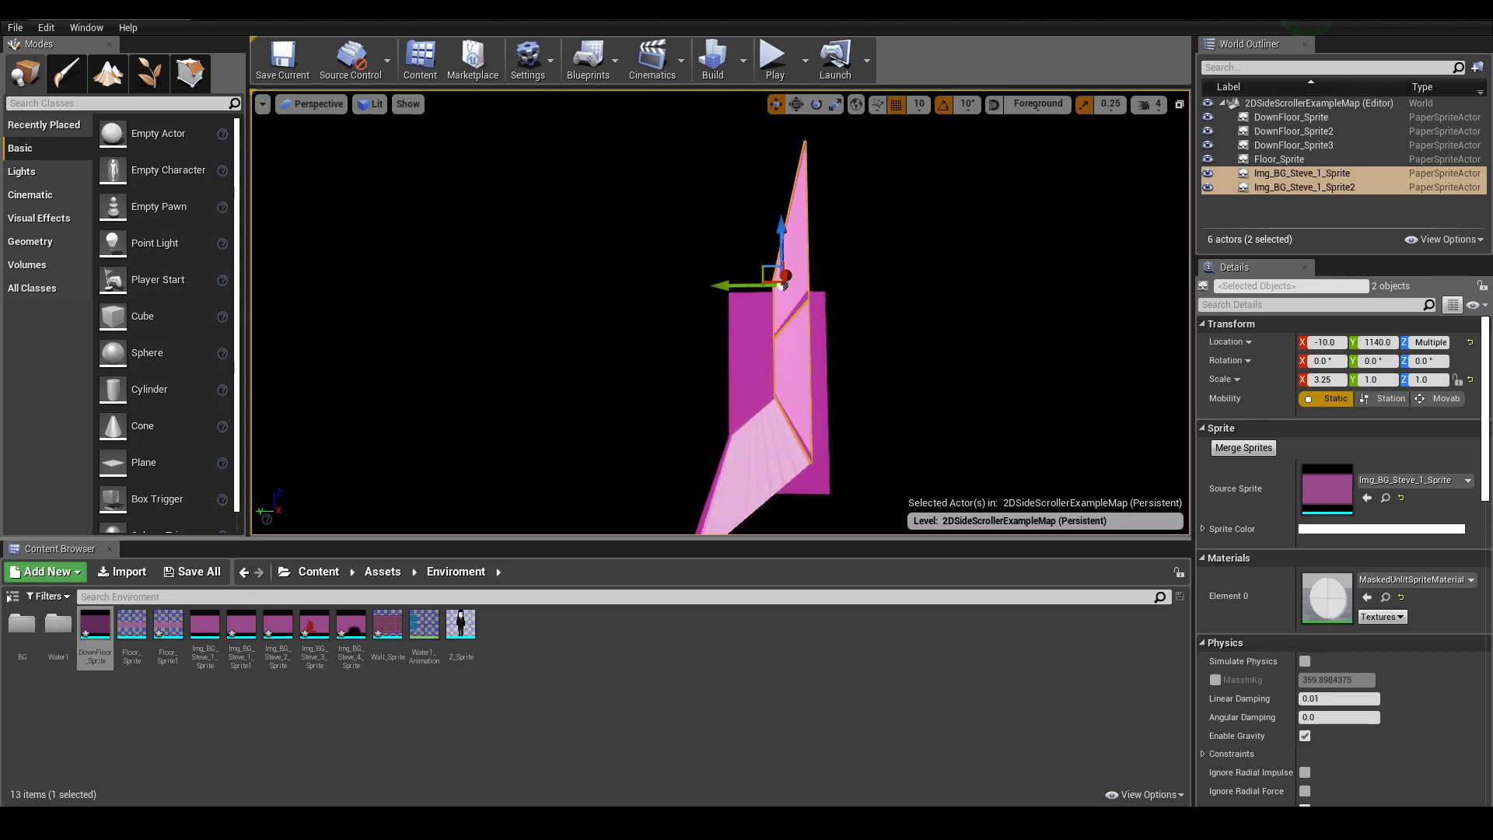
{"action": "left_click_drag", "start_coordinate": [921, 365], "coordinate": [921, 366]}
{"action": "left_click_drag", "start_coordinate": [911, 426], "coordinate": [869, 429]}
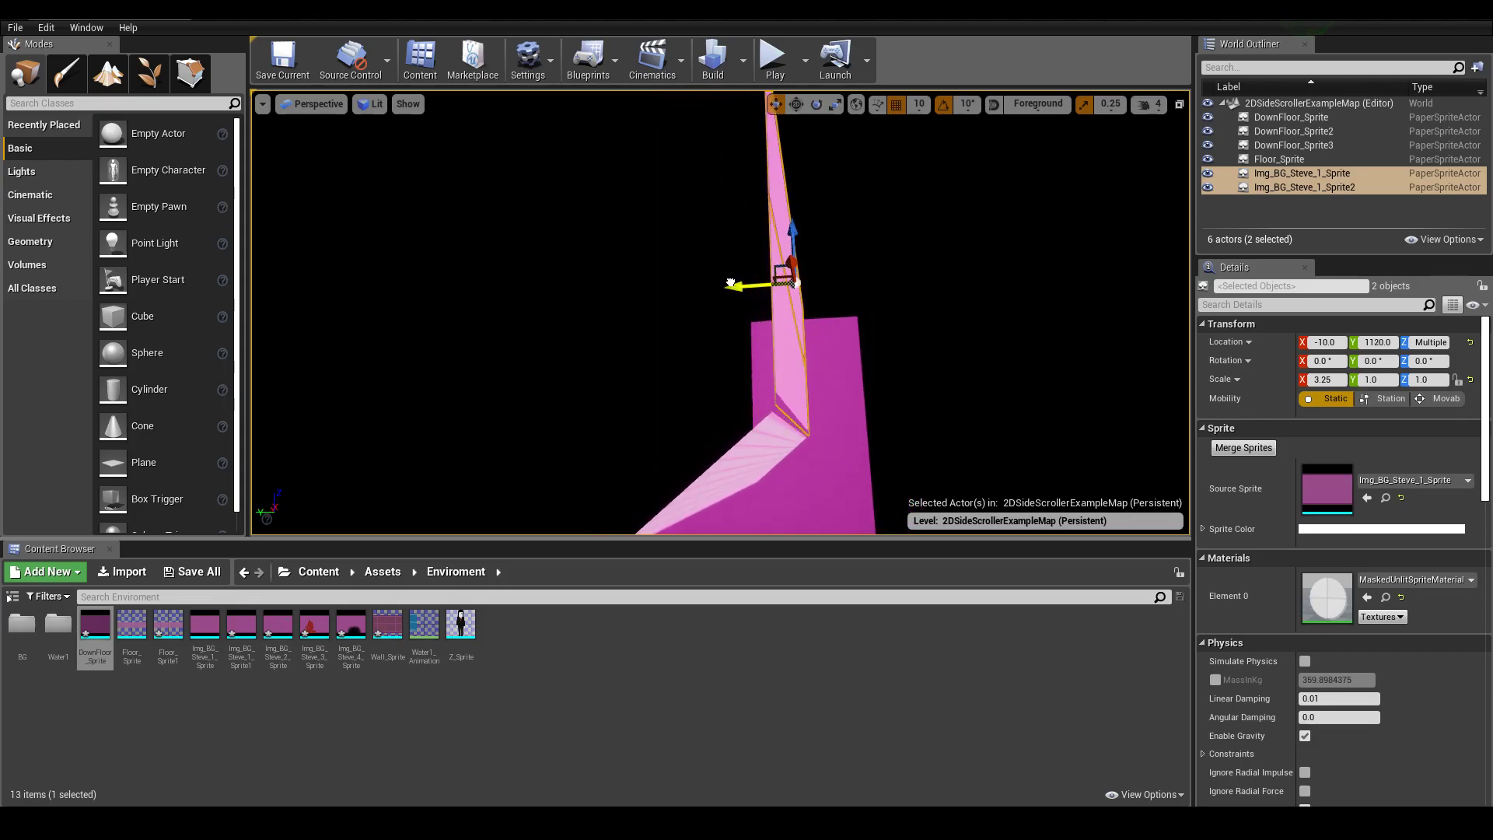
{"action": "left_click_drag", "start_coordinate": [731, 290], "coordinate": [732, 287]}
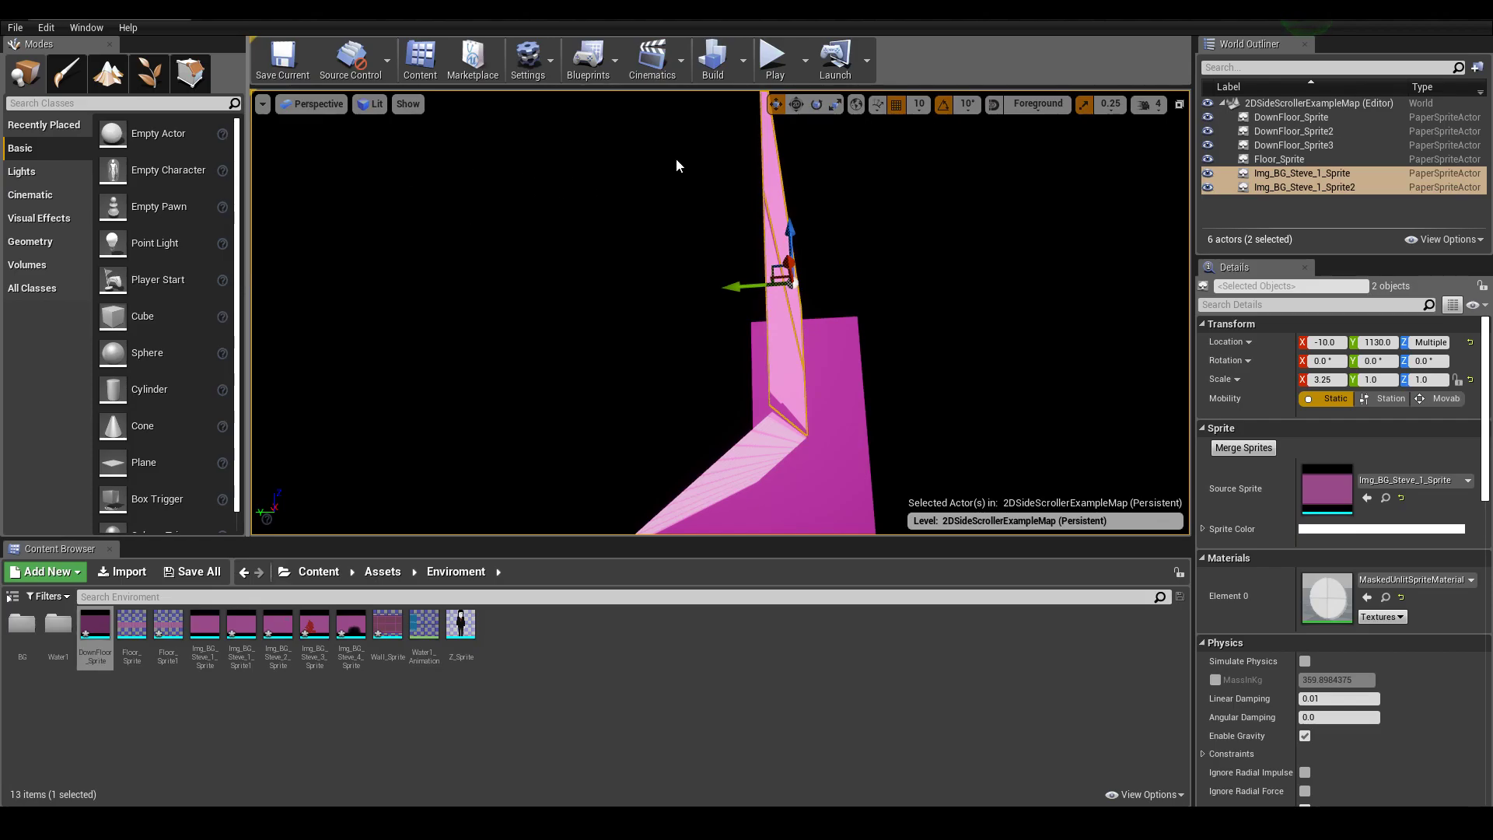
{"action": "left_click_drag", "start_coordinate": [793, 227], "coordinate": [791, 230]}
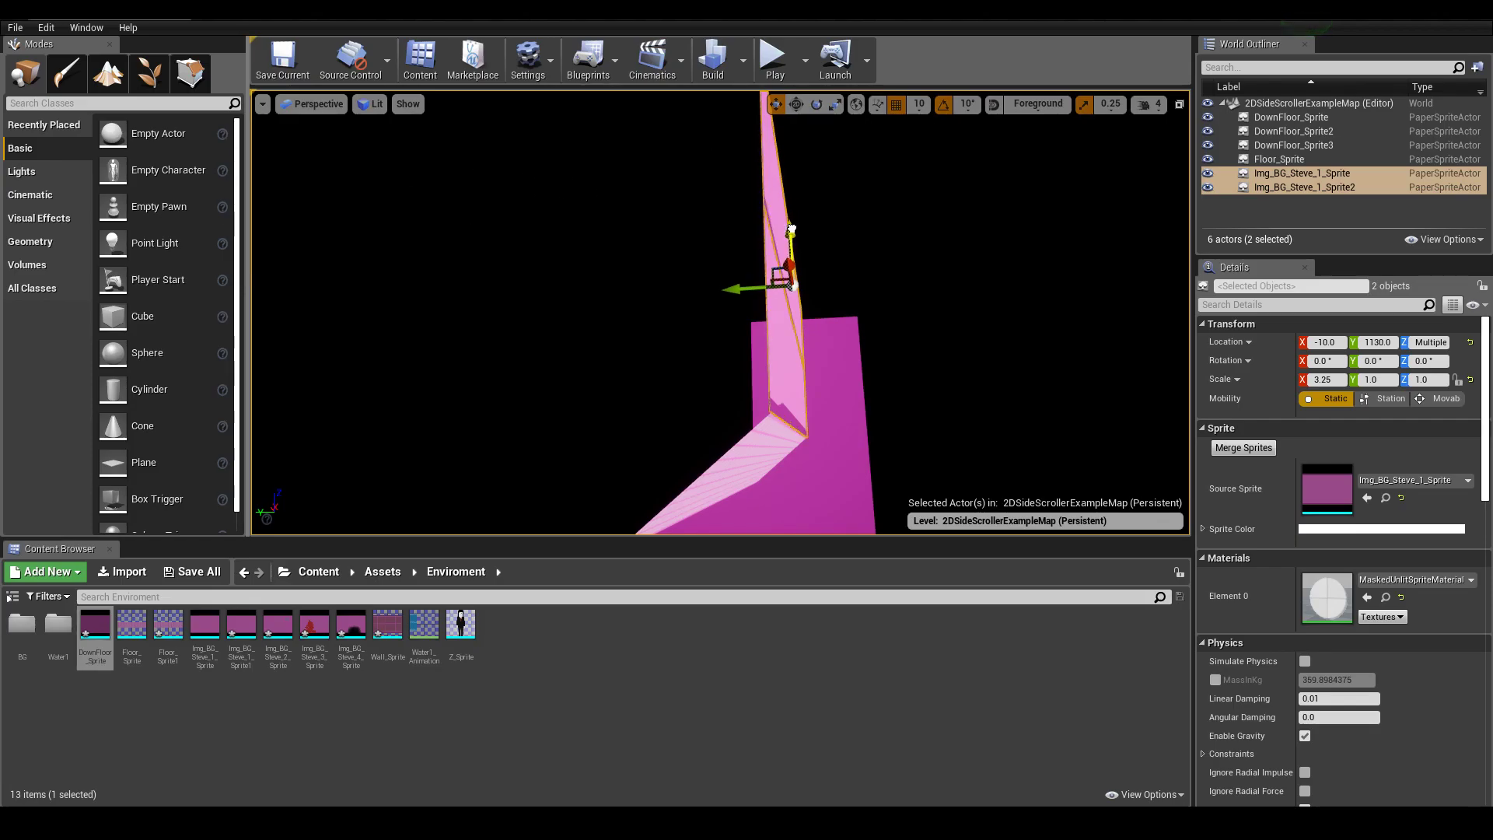
{"action": "left_click", "coordinate": [827, 239]}
{"action": "scroll", "coordinate": [956, 331], "scroll_direction": "down", "scroll_amount": 2}
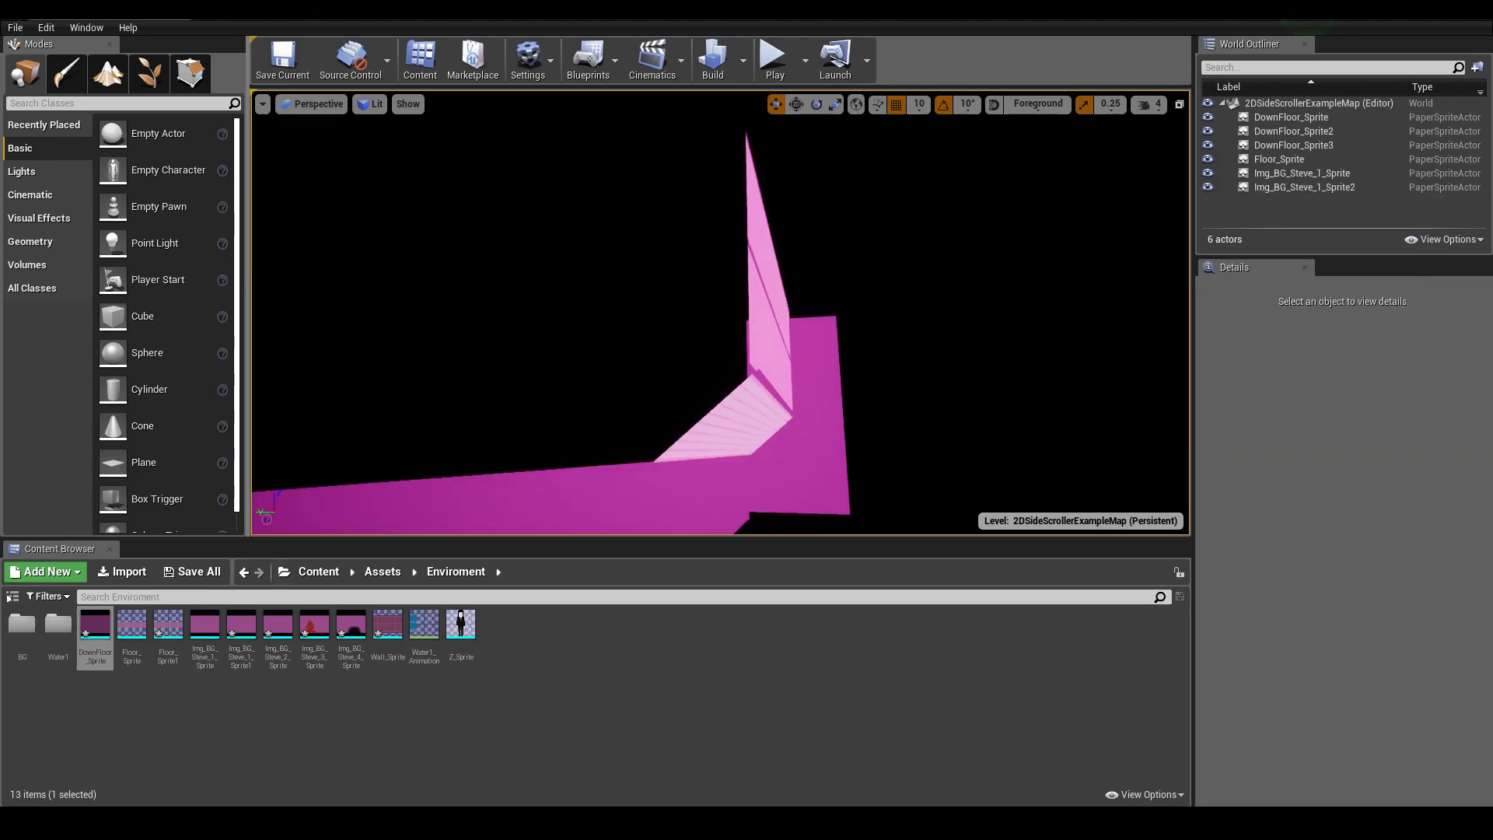
Select both backdrop wall strips and stretch them to X scale 10.75.
{"action": "right_click_drag", "start_coordinate": [753, 390], "coordinate": [753, 390]}
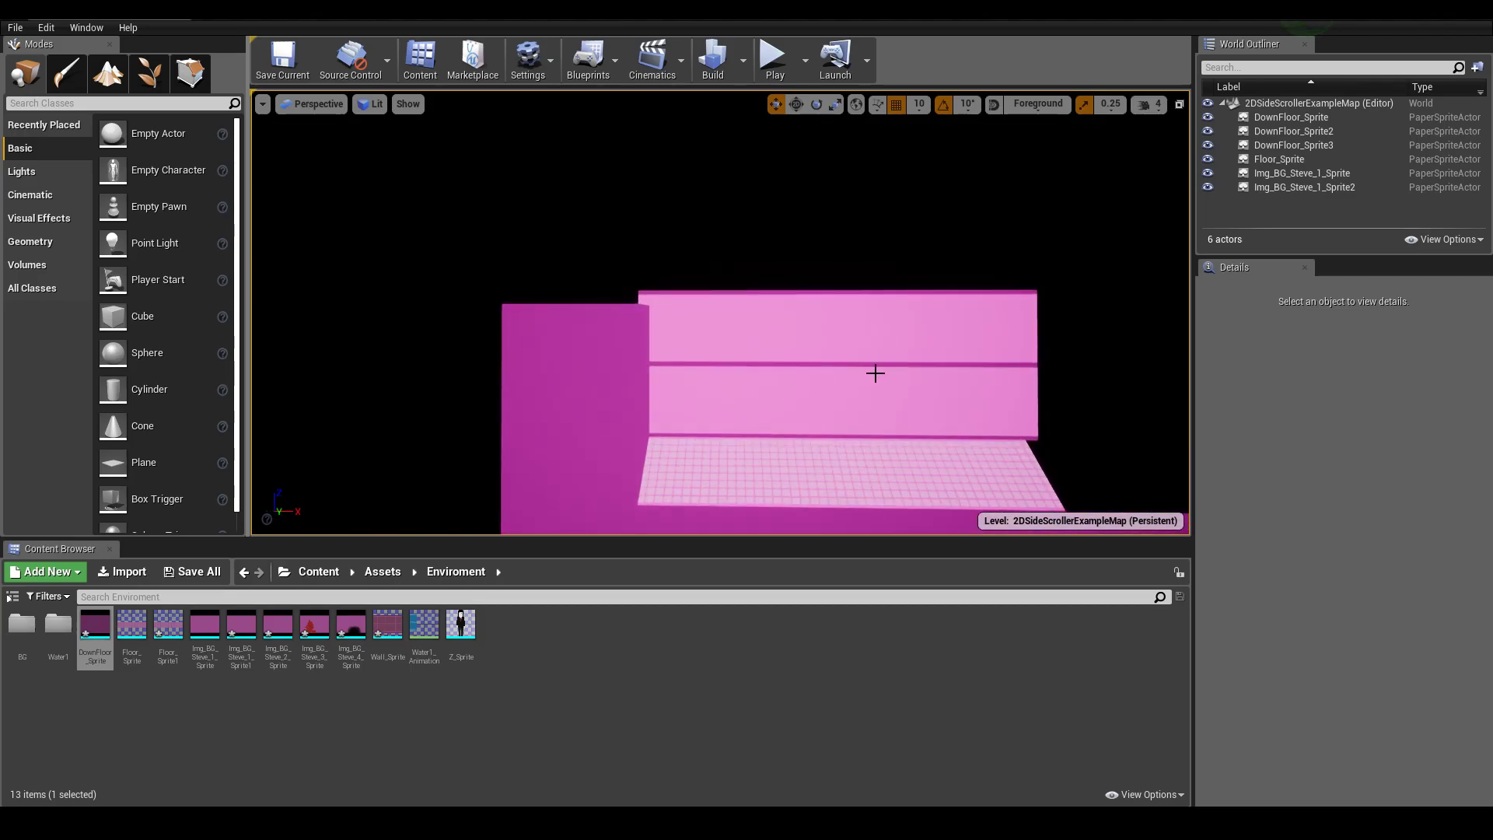
{"action": "scroll", "coordinate": [938, 376], "scroll_direction": "down", "scroll_amount": 1}
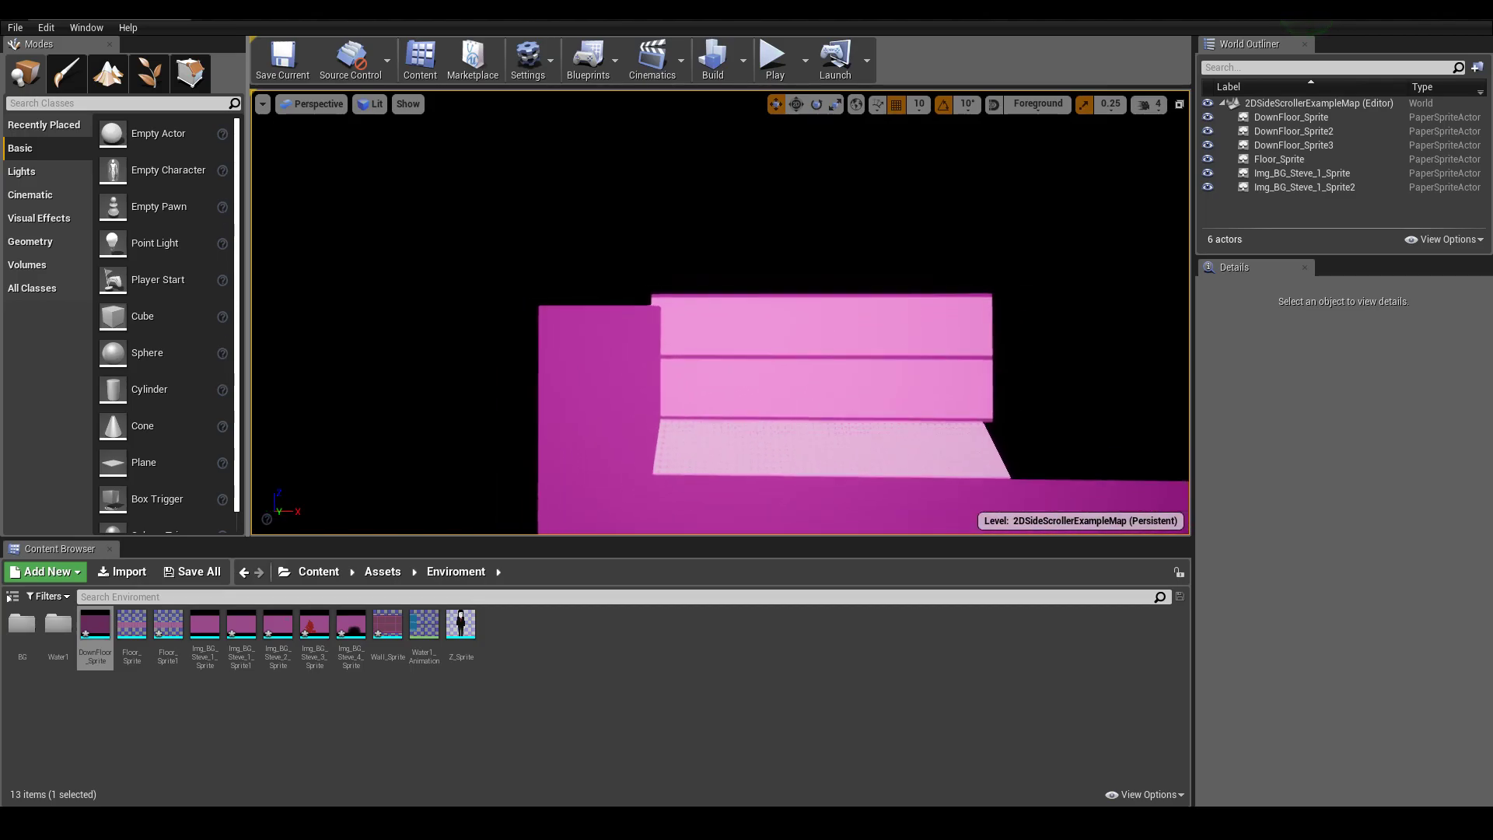
{"action": "scroll", "coordinate": [941, 375], "scroll_direction": "down", "scroll_amount": 2}
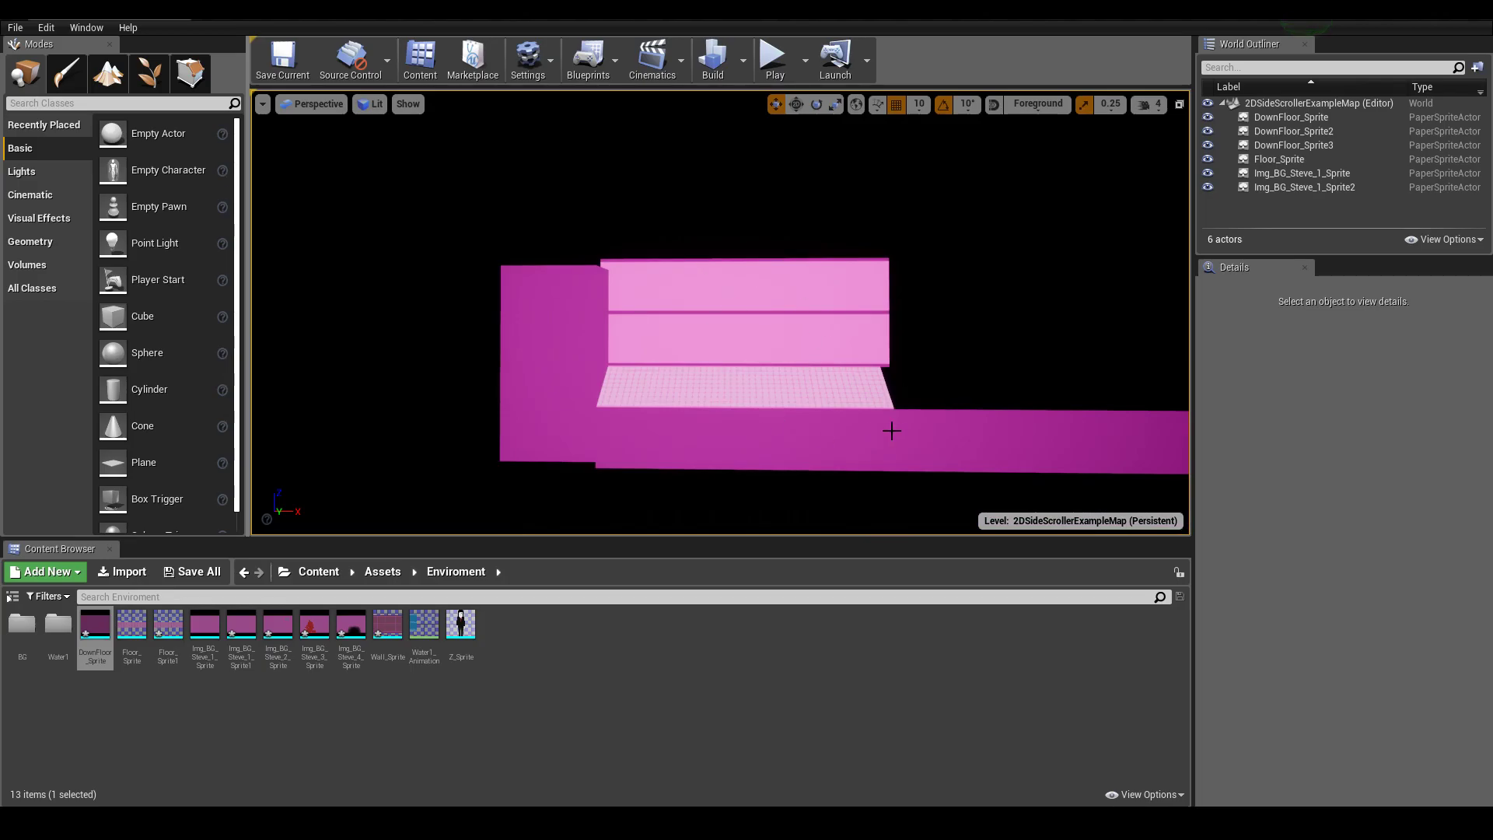
{"action": "left_click", "coordinate": [870, 344]}
{"action": "left_click", "coordinate": [855, 294], "text": "ctrl"}
{"action": "scroll", "coordinate": [893, 331], "scroll_direction": "down", "scroll_amount": 1}
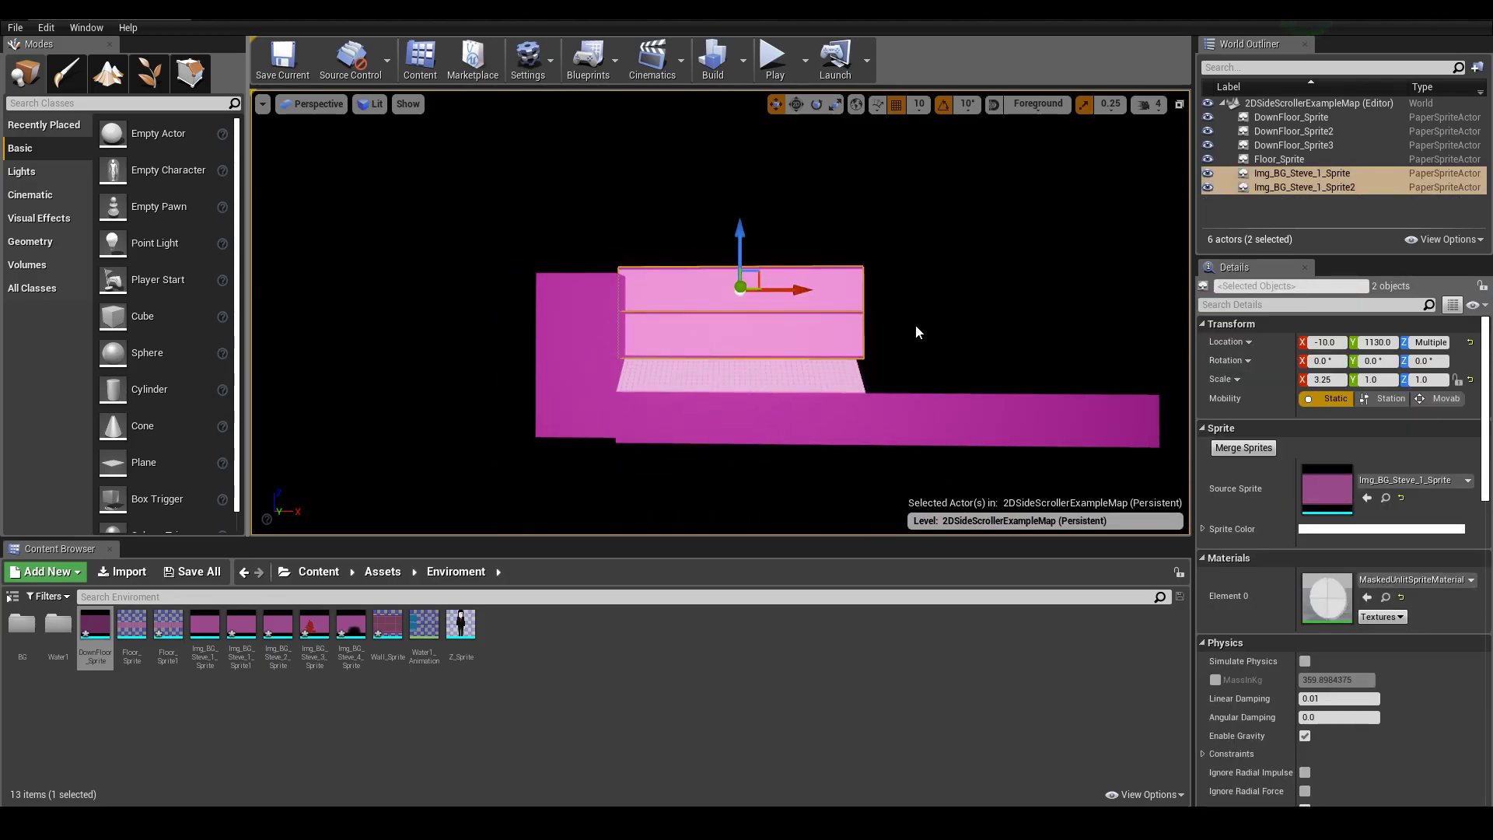
{"action": "scroll", "coordinate": [916, 324], "scroll_direction": "down", "scroll_amount": 1}
{"action": "middle_click_drag", "start_coordinate": [768, 294], "coordinate": [1001, 312]}
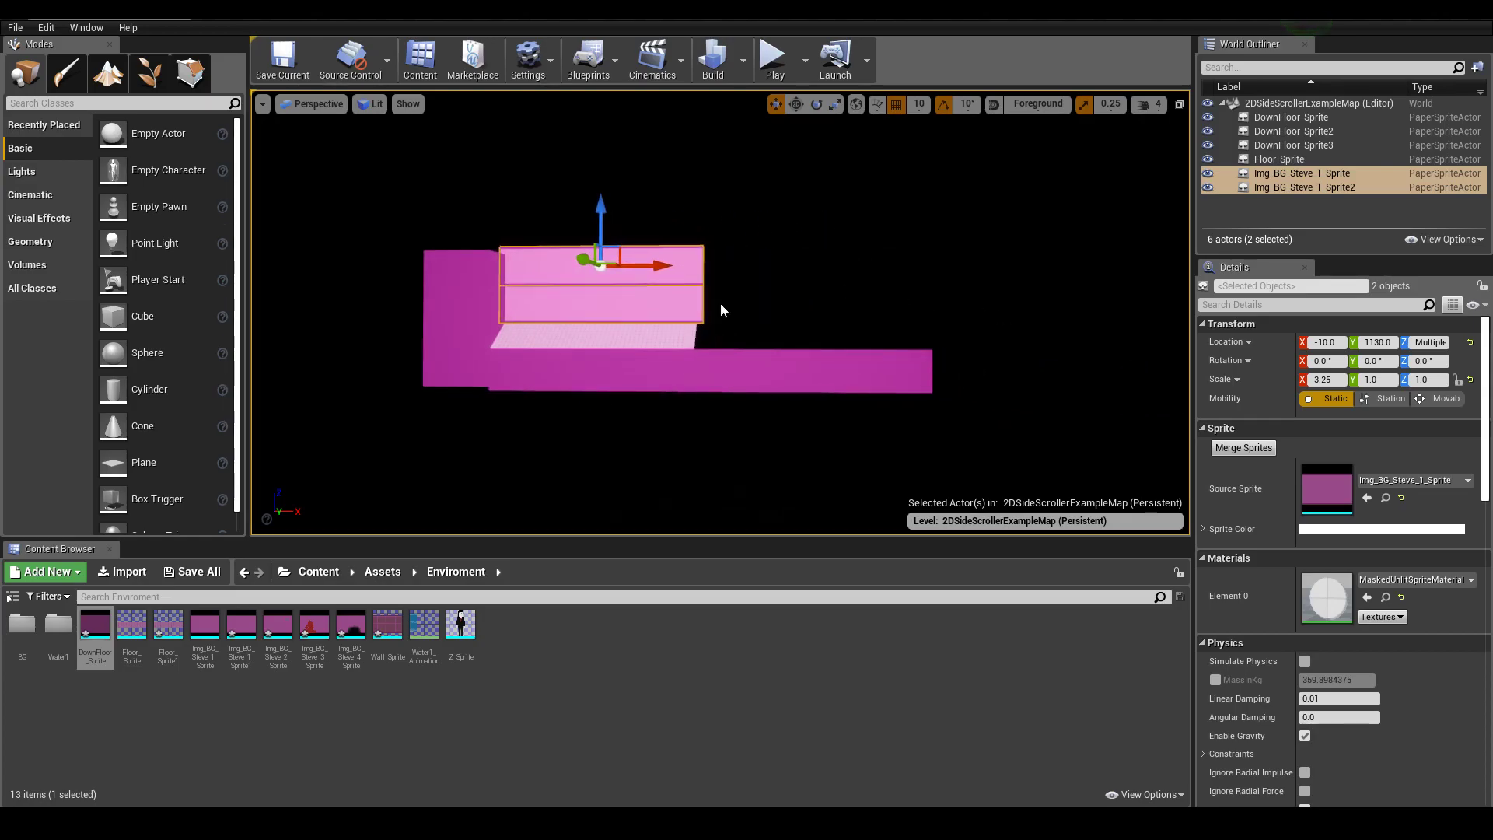
{"action": "key", "text": "r"}
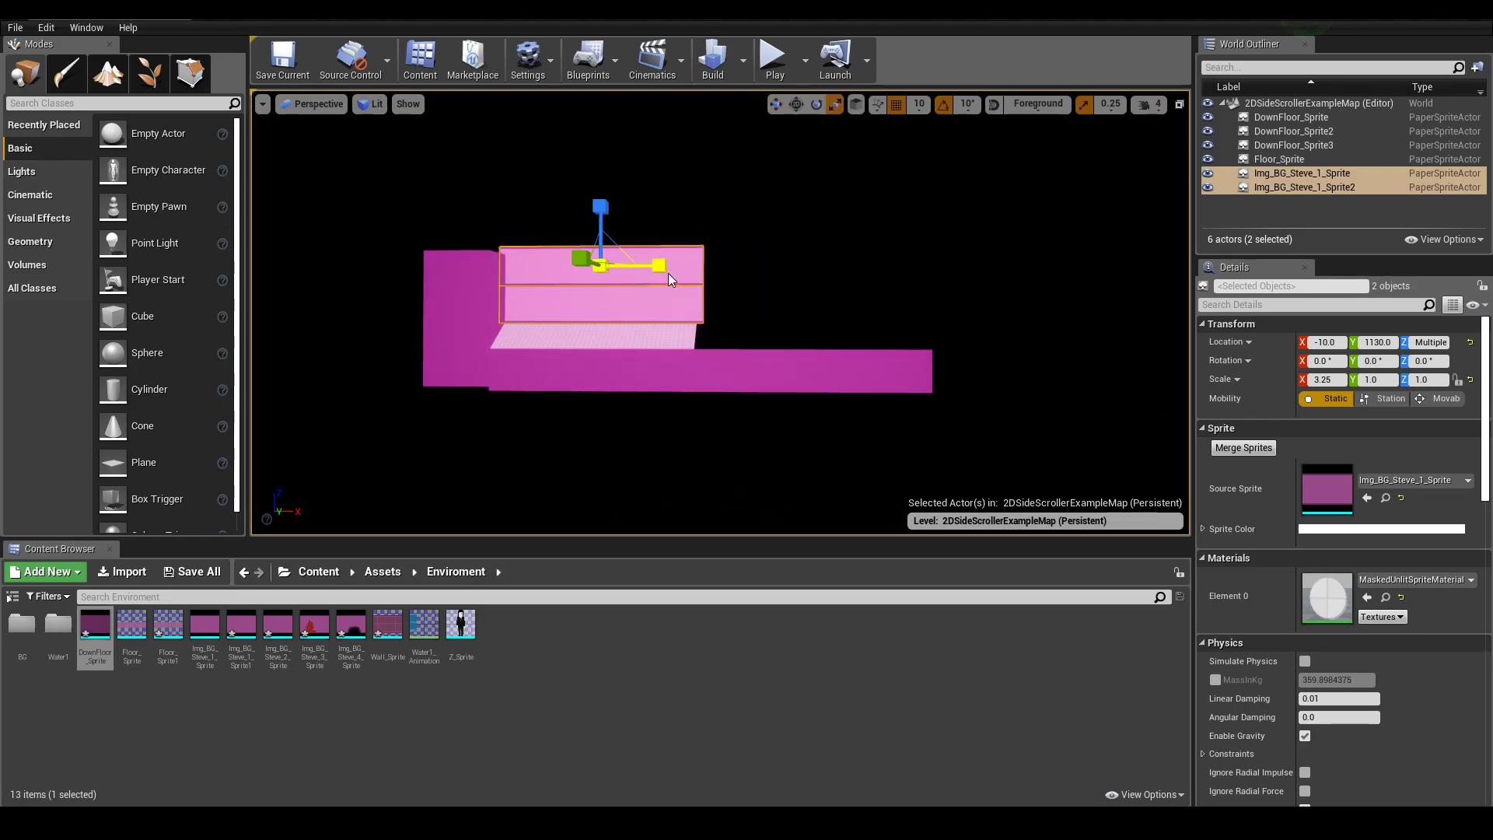
{"action": "left_click_drag", "start_coordinate": [660, 266], "coordinate": [778, 270]}
Move both backdrop strips right to X 2470.
{"action": "key", "text": "w"}
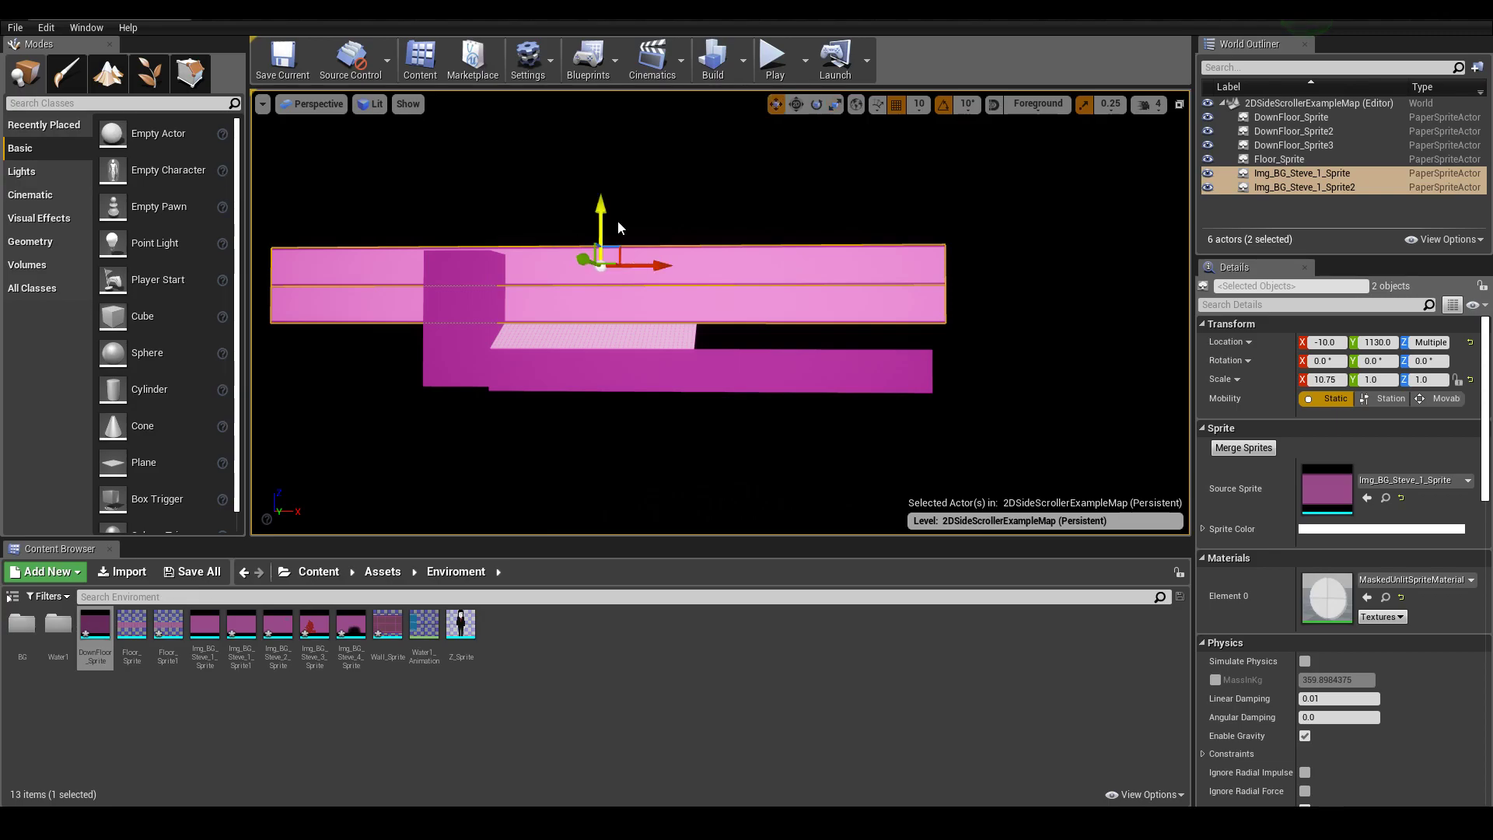
{"action": "left_click_drag", "start_coordinate": [661, 265], "coordinate": [910, 285]}
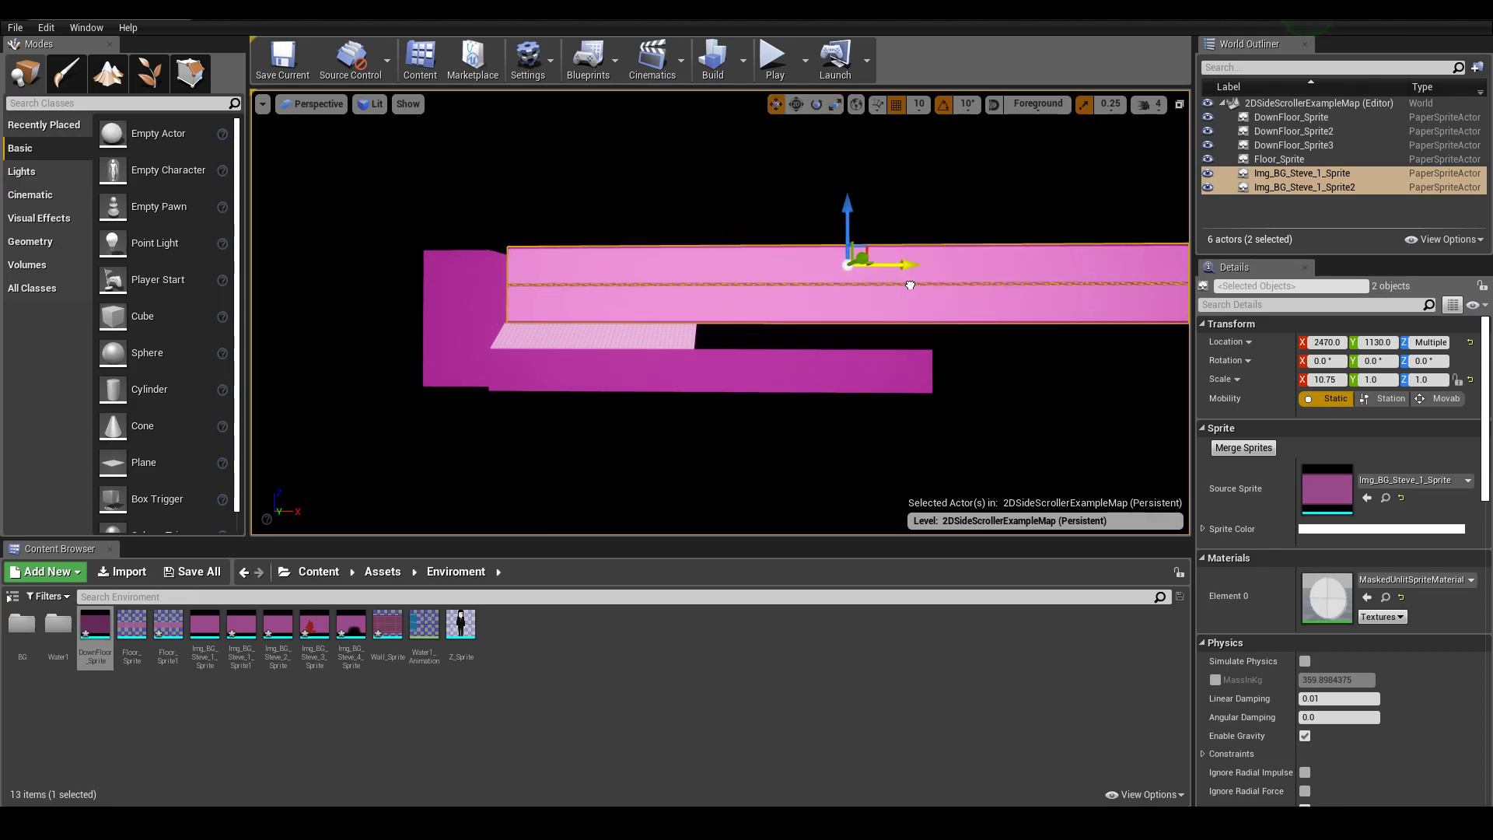
{"action": "left_click", "coordinate": [885, 329]}
{"action": "scroll", "coordinate": [823, 325], "scroll_direction": "down", "scroll_amount": 2}
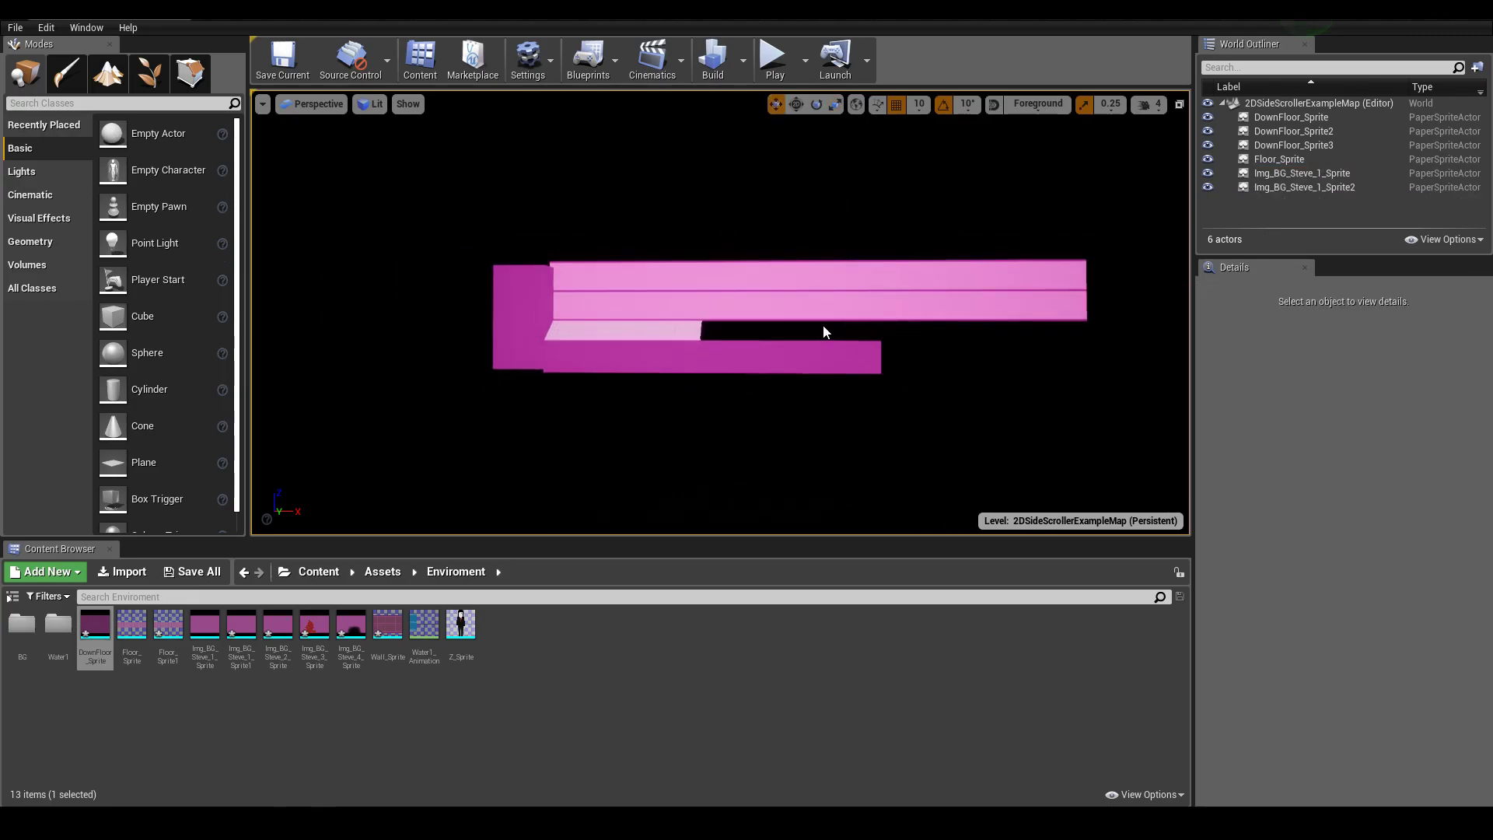
{"action": "scroll", "coordinate": [734, 337], "scroll_direction": "up", "scroll_amount": 2}
Alt-drag Floor_Sprite to create Floor_Sprite2 and place it at X 1970, 1030, 1900.
{"action": "left_click", "coordinate": [651, 333]}
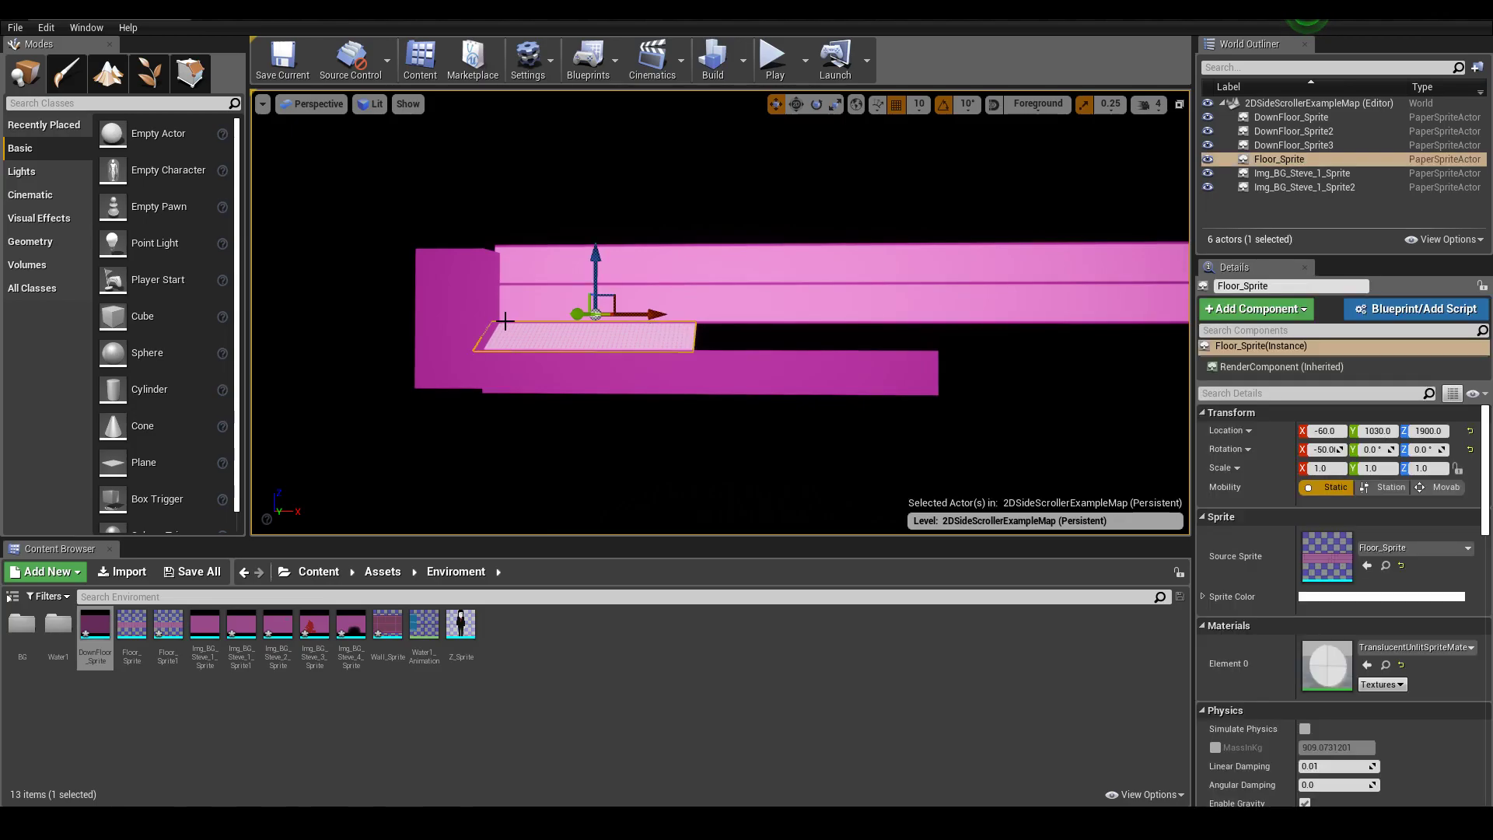
{"action": "left_click", "coordinate": [682, 352]}
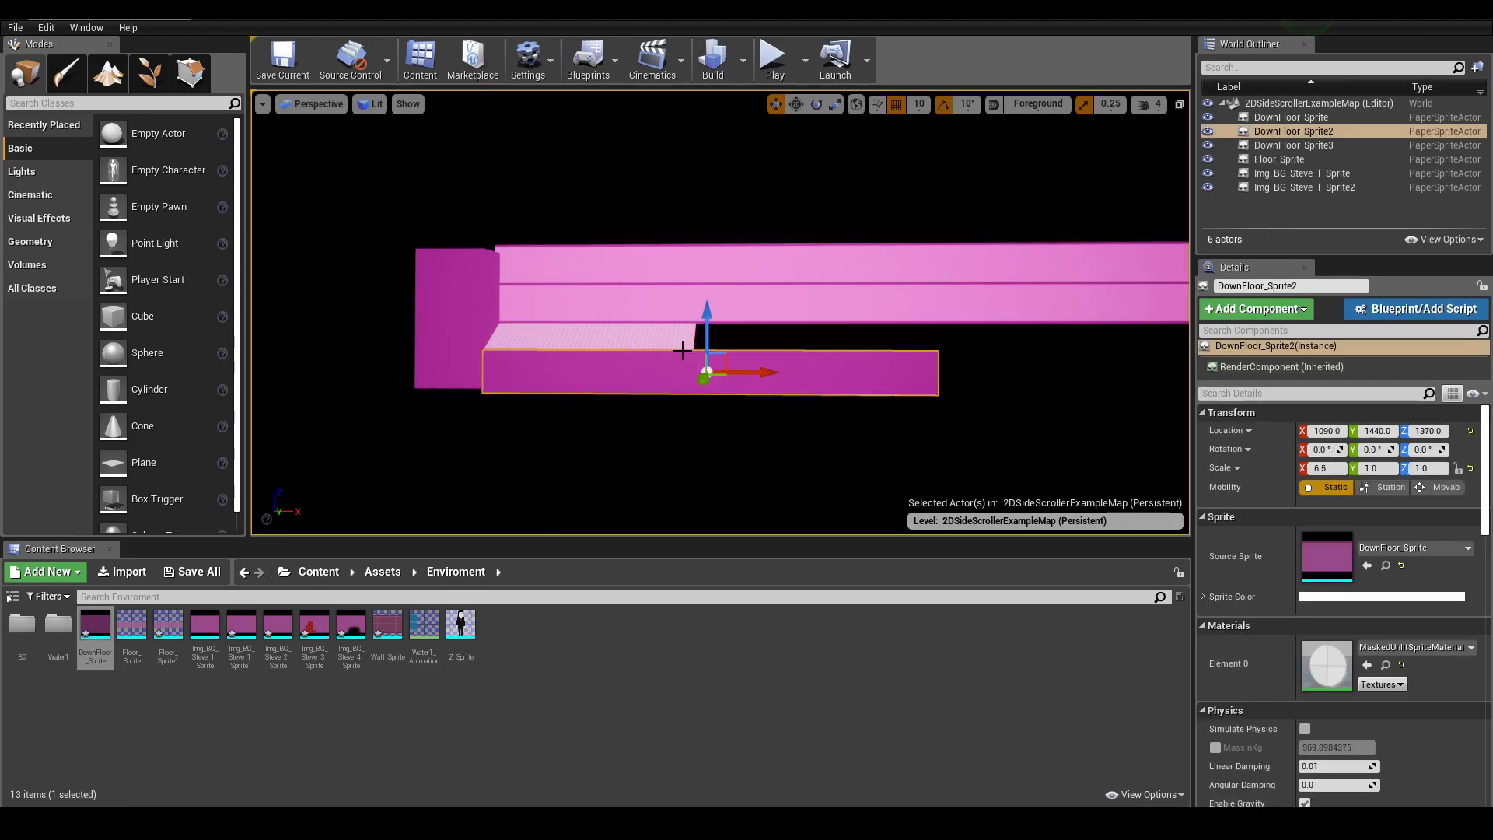
{"action": "left_click", "coordinate": [651, 344]}
{"action": "left_click_drag", "start_coordinate": [657, 315], "coordinate": [864, 328], "text": "alt"}
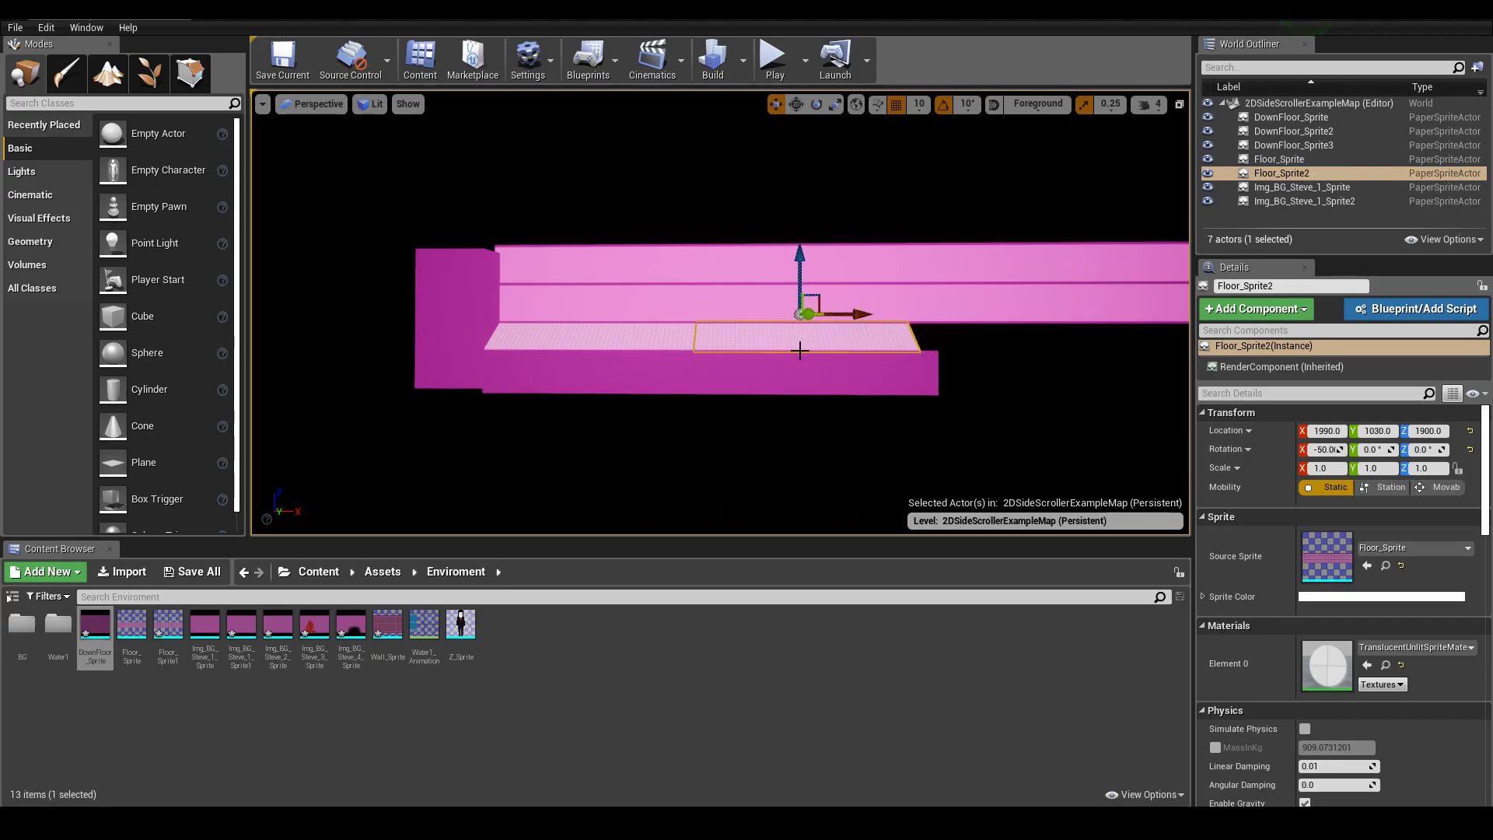
{"action": "scroll", "coordinate": [763, 370], "scroll_direction": "up", "scroll_amount": 3}
{"action": "scroll", "coordinate": [599, 393], "scroll_direction": "up", "scroll_amount": 3}
{"action": "scroll", "coordinate": [513, 403], "scroll_direction": "up", "scroll_amount": 3}
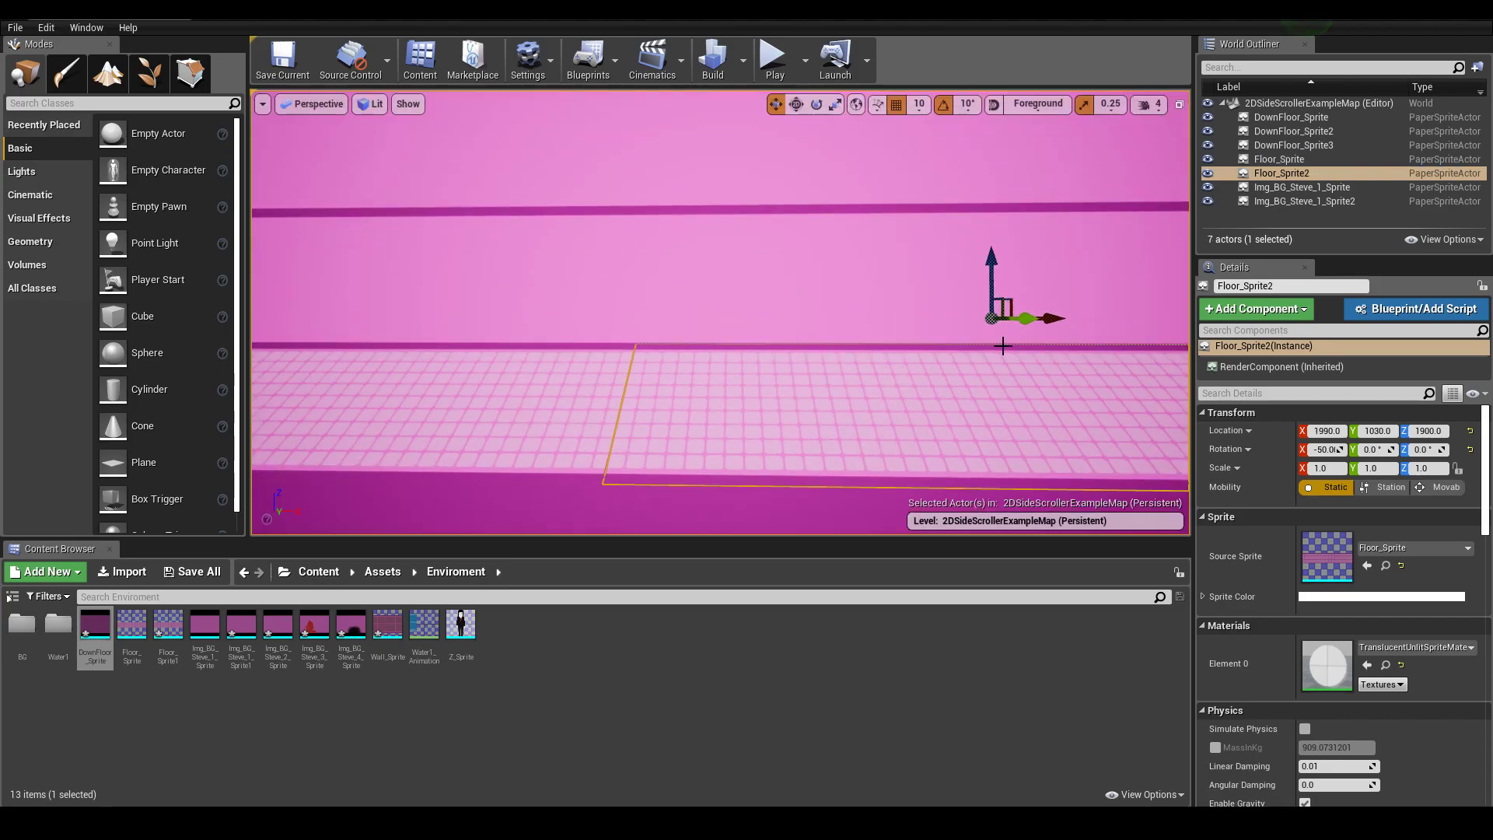
{"action": "left_click_drag", "start_coordinate": [1056, 318], "coordinate": [1050, 318]}
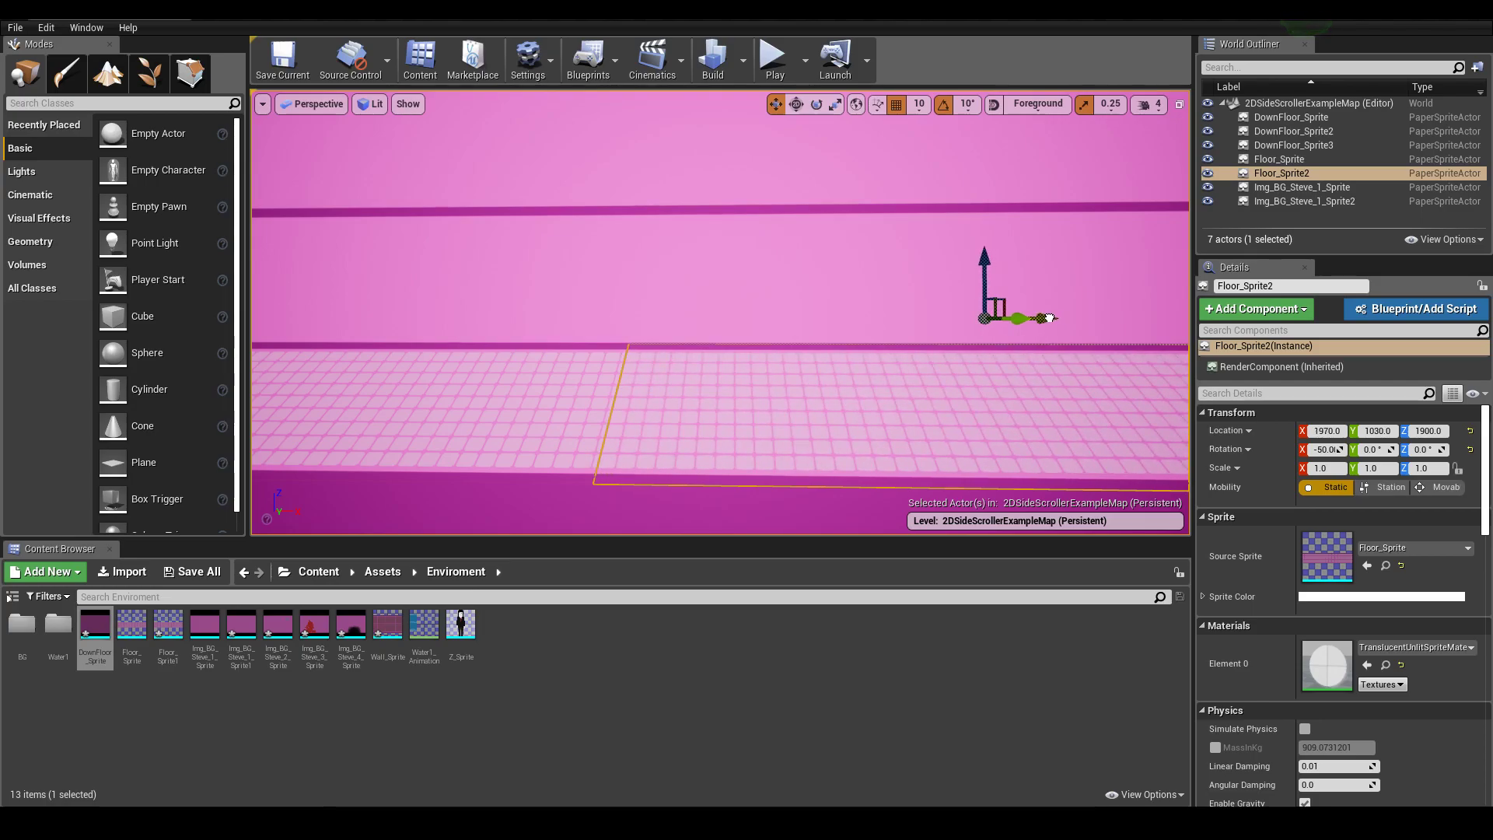
{"action": "scroll", "coordinate": [973, 413], "scroll_direction": "down", "scroll_amount": 2}
{"action": "scroll", "coordinate": [983, 389], "scroll_direction": "down", "scroll_amount": 2}
{"action": "scroll", "coordinate": [1050, 284], "scroll_direction": "down", "scroll_amount": 3}
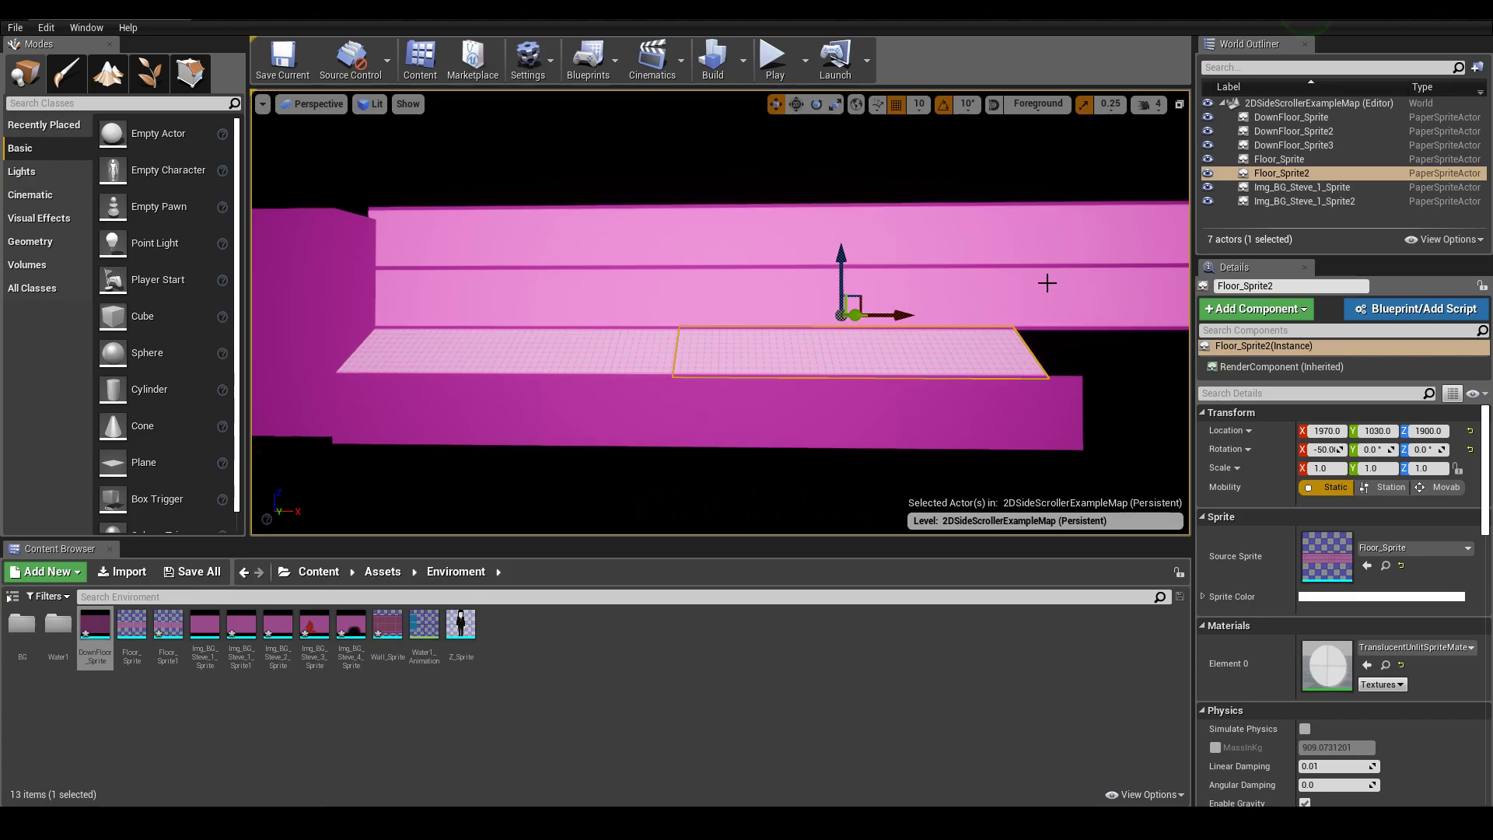
{"action": "scroll", "coordinate": [1042, 274], "scroll_direction": "down", "scroll_amount": 2}
{"action": "scroll", "coordinate": [1023, 278], "scroll_direction": "down", "scroll_amount": 1}
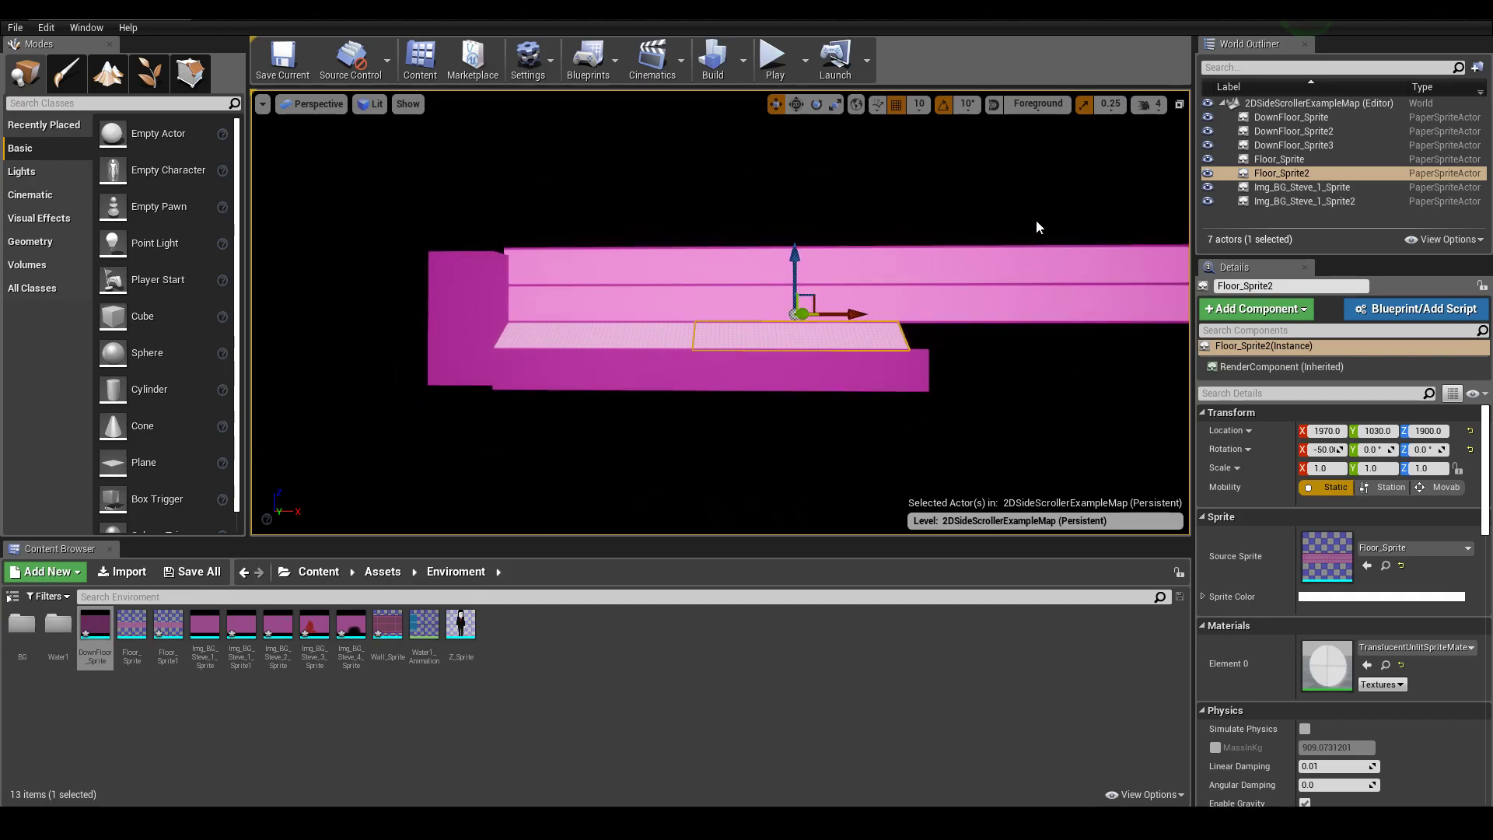
Duplicate a floor strip as Floor_Sprite3 and move it far right to X 4000.
{"action": "middle_click_drag", "start_coordinate": [1037, 226], "coordinate": [1066, 179]}
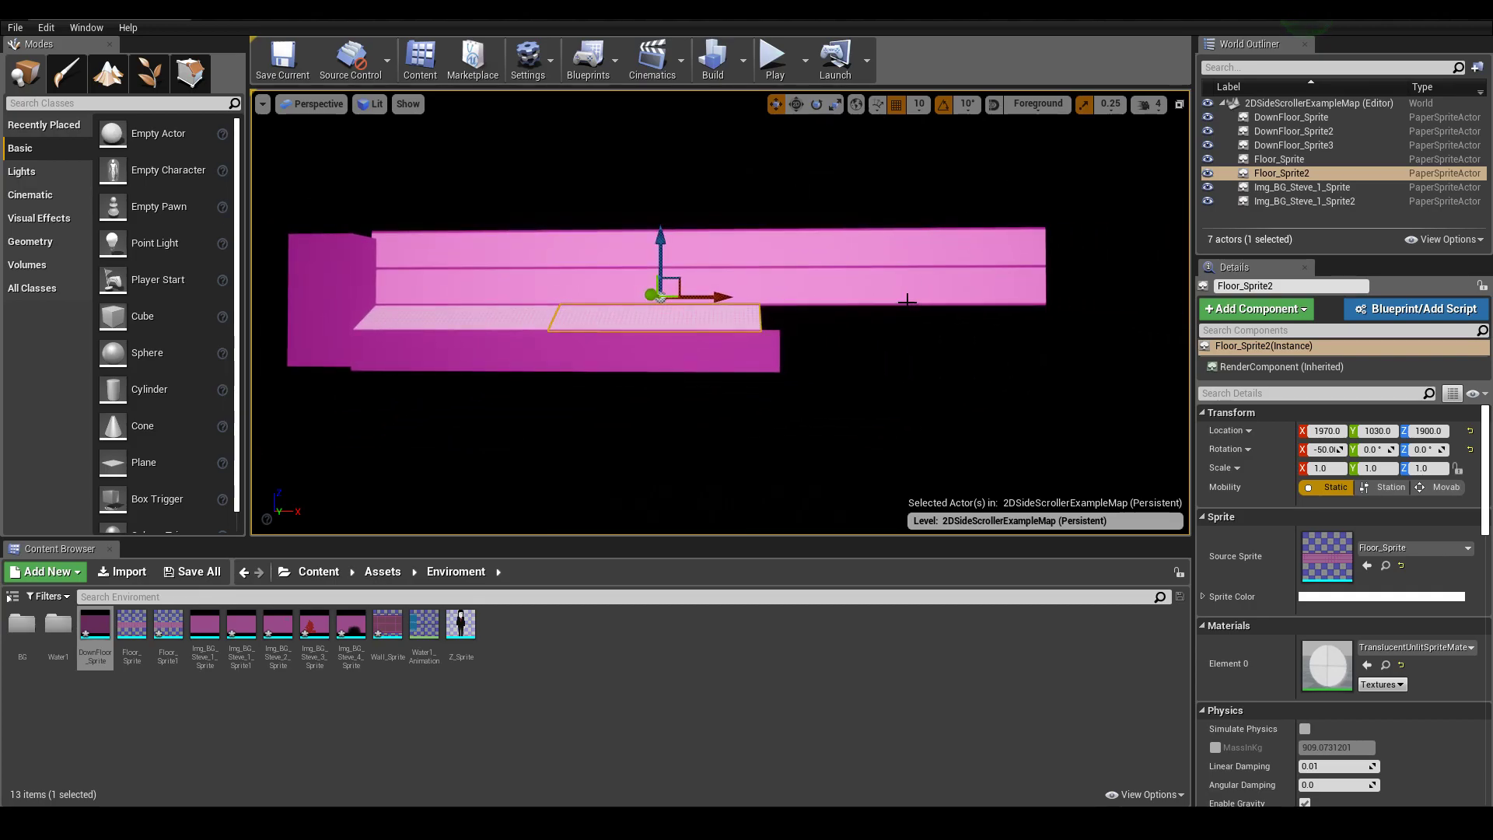
{"action": "key", "text": "ctrl+w"}
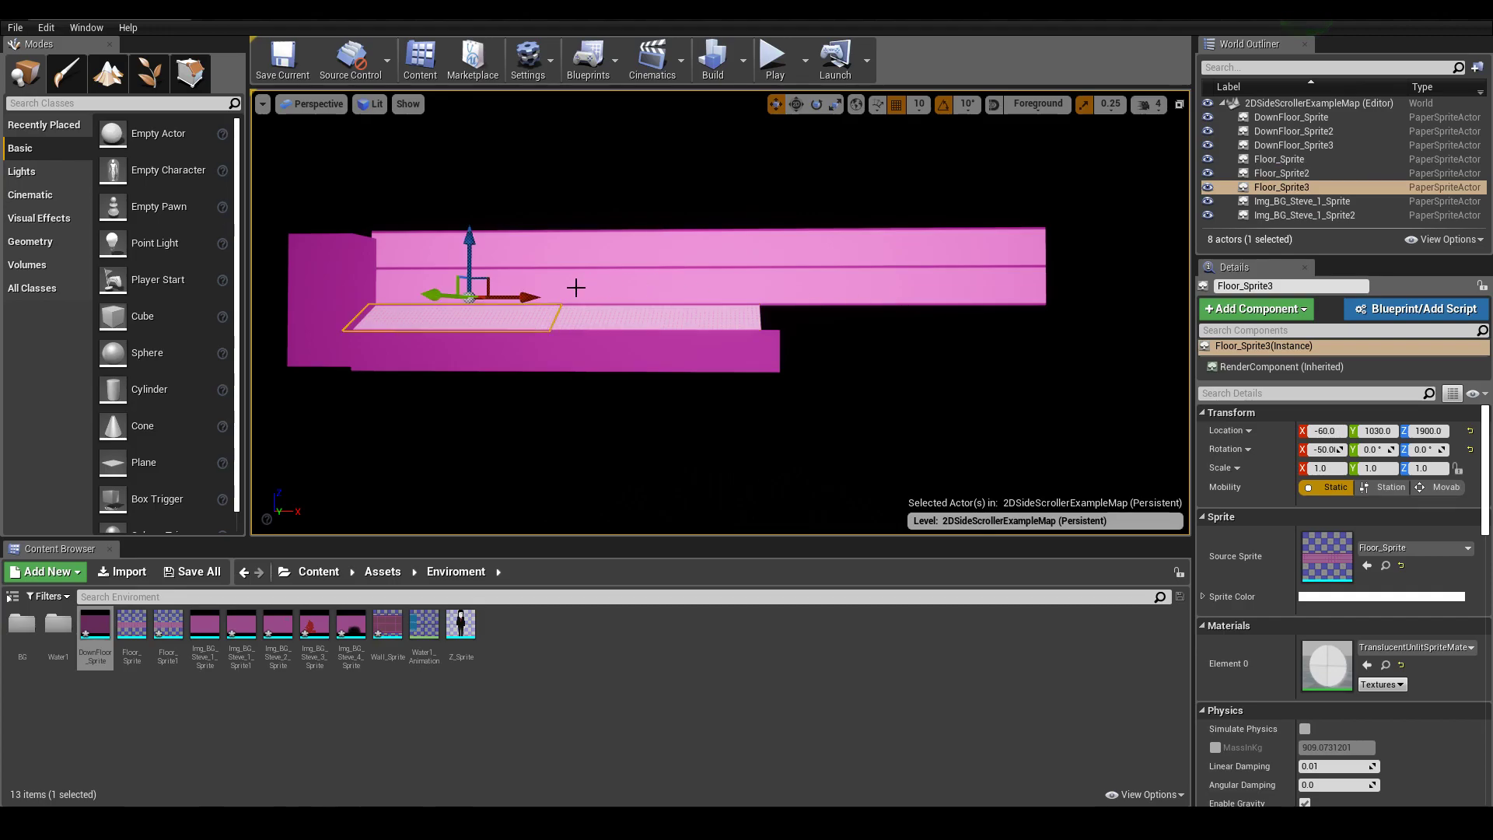
{"action": "left_click_drag", "start_coordinate": [533, 297], "coordinate": [922, 318]}
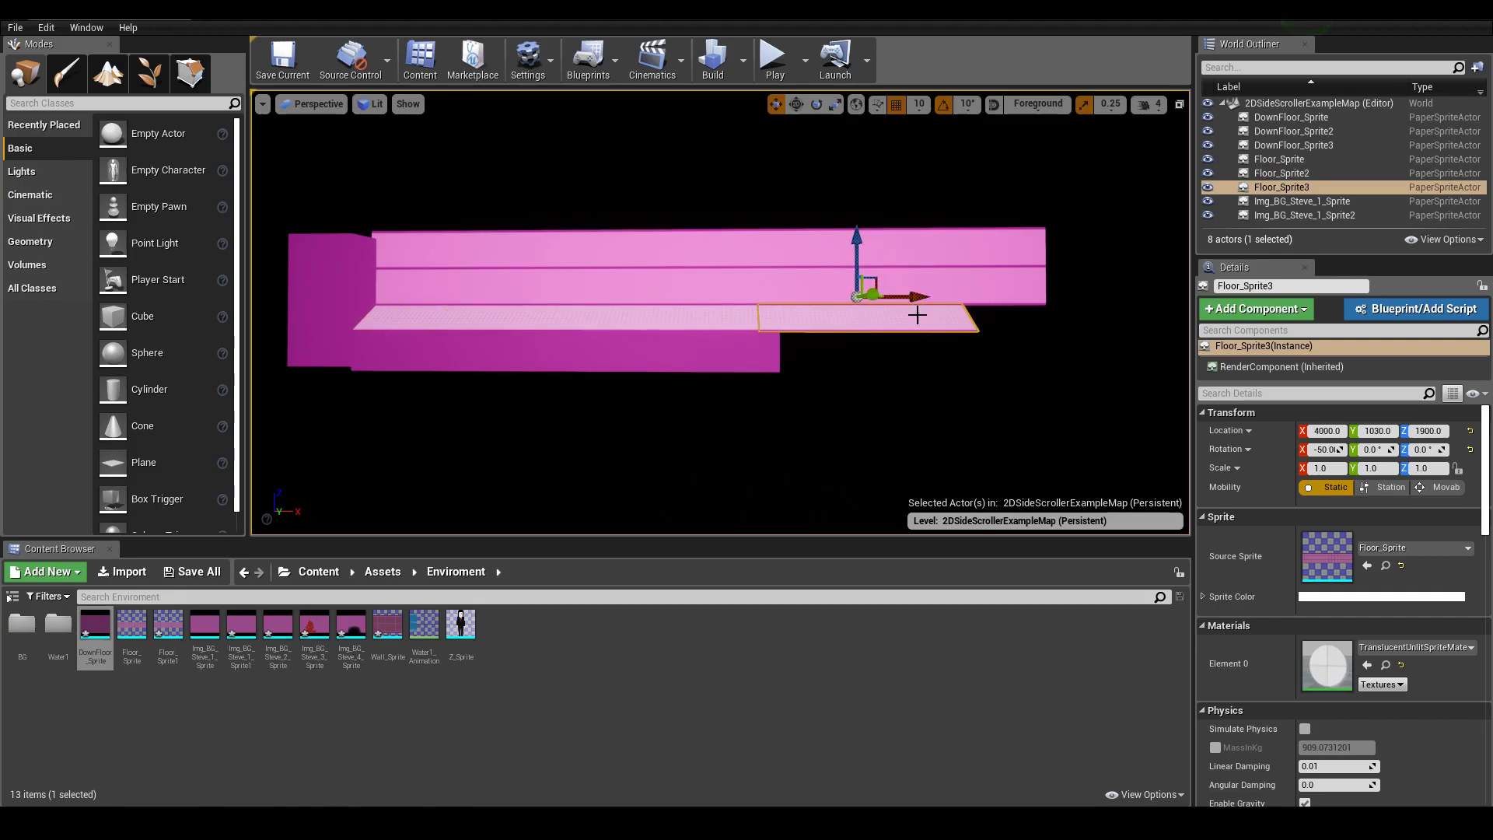
{"action": "scroll", "coordinate": [960, 327], "scroll_direction": "up", "scroll_amount": 1}
{"action": "scroll", "coordinate": [960, 326], "scroll_direction": "up", "scroll_amount": 1}
{"action": "scroll", "coordinate": [987, 358], "scroll_direction": "down", "scroll_amount": 1}
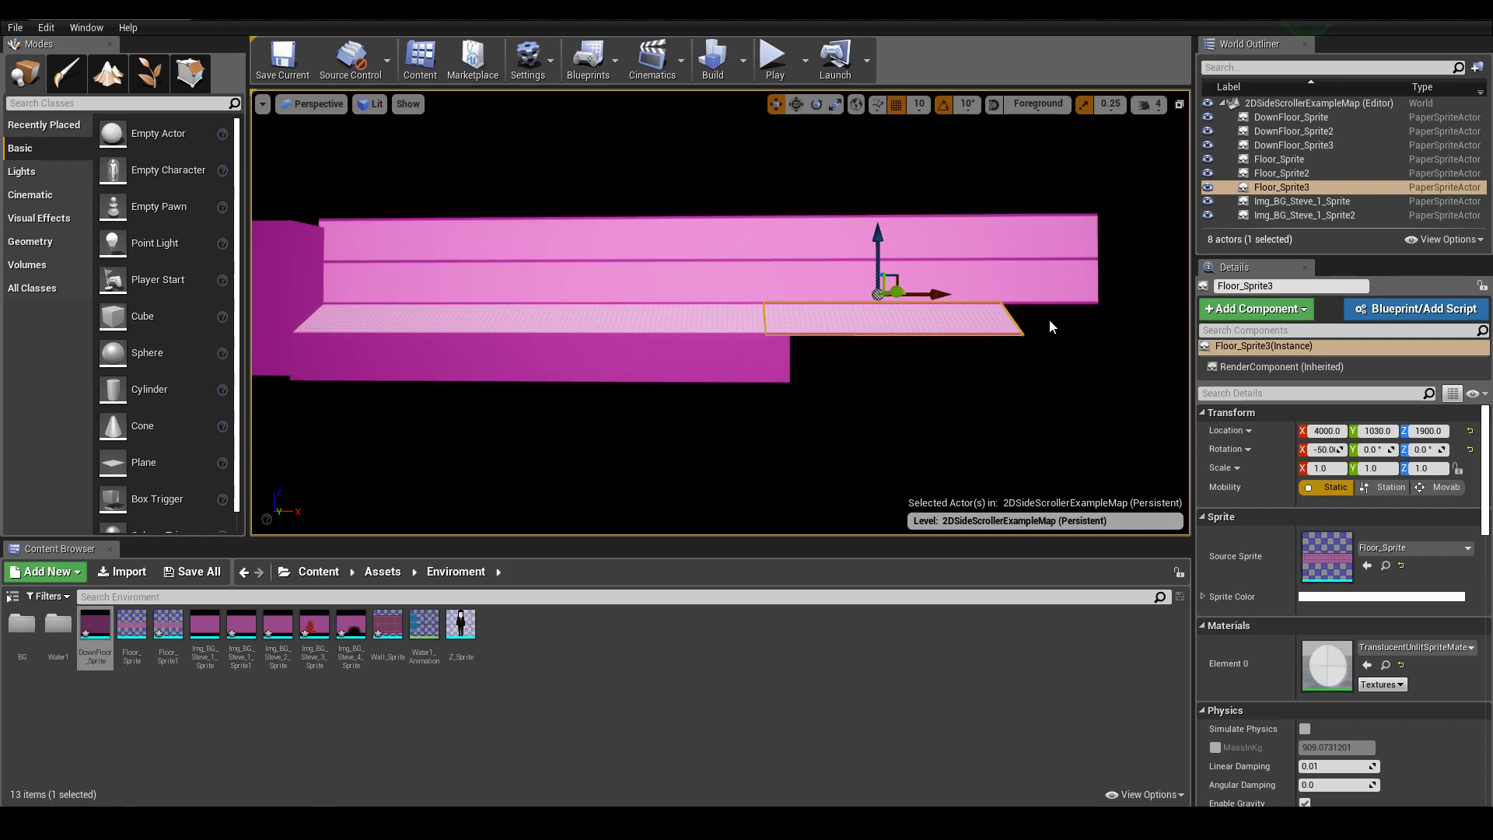
Select DownFloor_Sprite2 and stretch it to X scale 10.25.
{"action": "left_click", "coordinate": [1056, 259]}
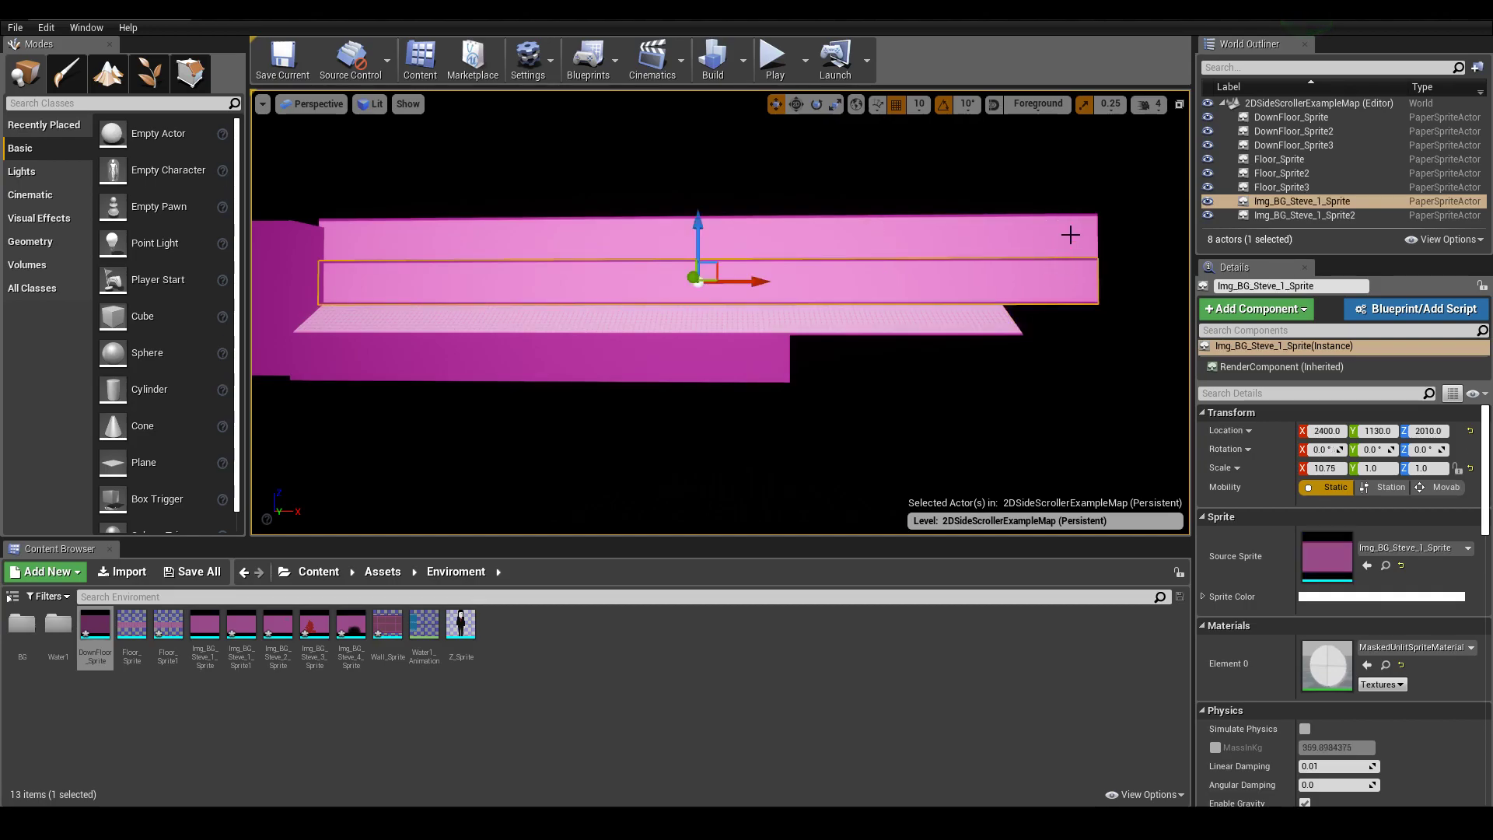
{"action": "left_click", "coordinate": [1070, 235]}
{"action": "left_click", "coordinate": [1038, 364]}
{"action": "scroll", "coordinate": [977, 365], "scroll_direction": "down", "scroll_amount": 1}
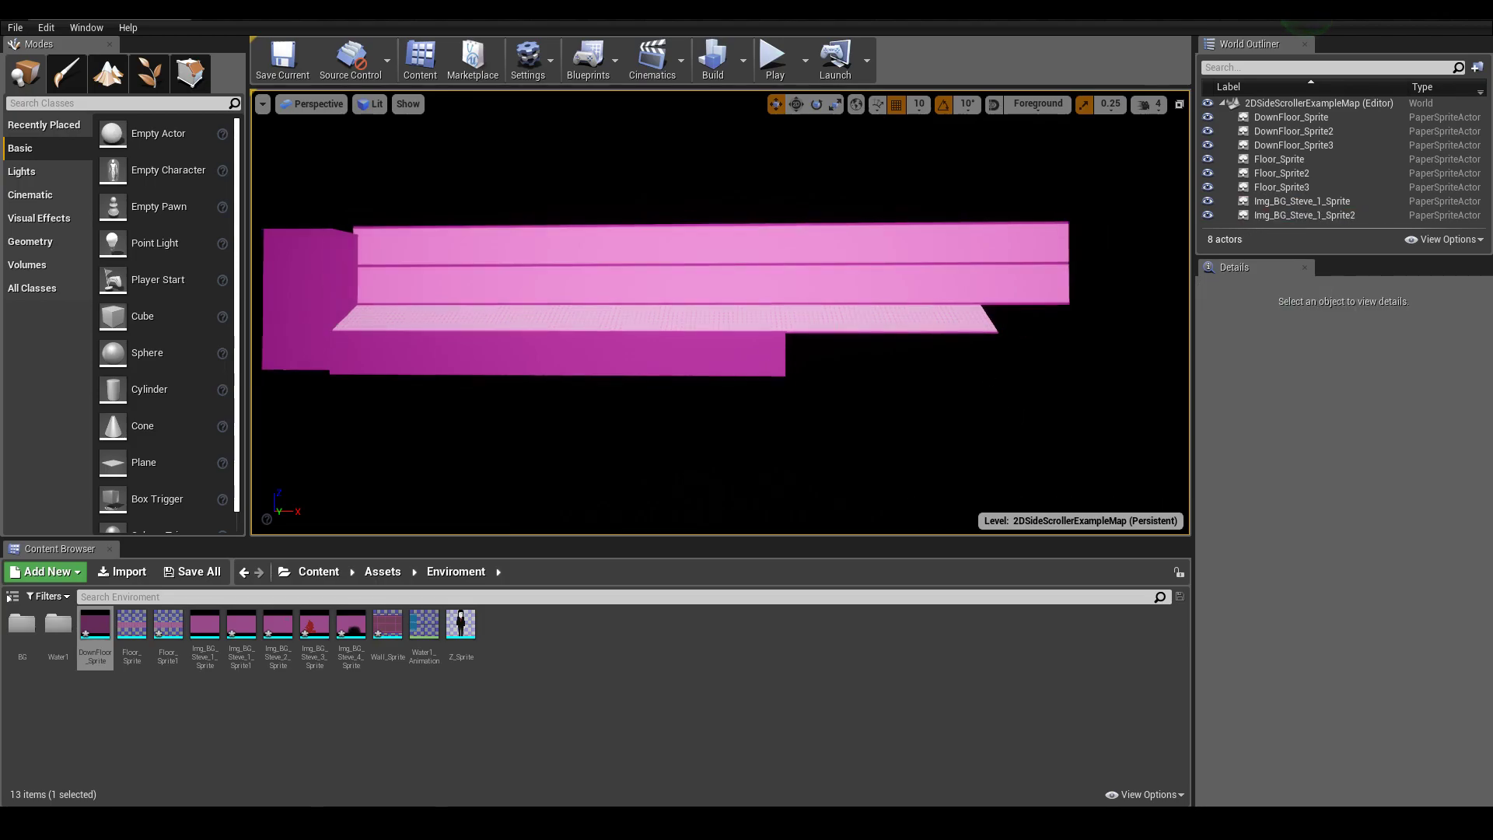
{"action": "left_click", "coordinate": [714, 366]}
{"action": "key", "text": "r"}
{"action": "mouse_move", "coordinate": [591, 354]}
{"action": "left_mouse_down"}
{"action": "mouse_move", "coordinate": [684, 354]}
{"action": "mouse_move", "coordinate": [760, 382]}
{"action": "left_mouse_up"}
{"action": "key", "text": "w"}
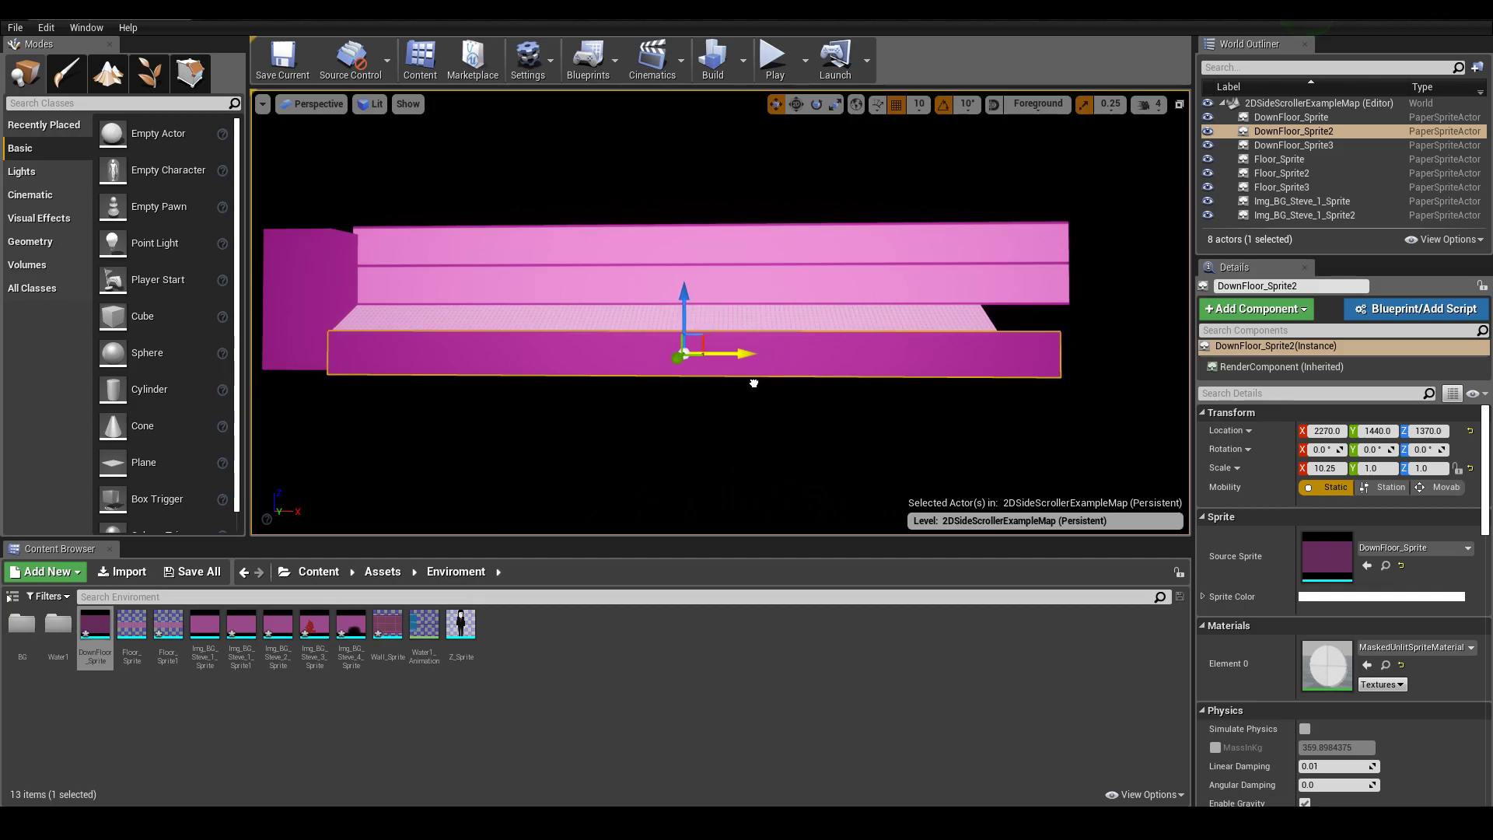
{"action": "left_click", "coordinate": [846, 437]}
{"action": "mouse_move", "coordinate": [846, 437]}
{"action": "left_mouse_down"}
{"action": "mouse_move", "coordinate": [561, 299]}
{"action": "mouse_move", "coordinate": [604, 239]}
{"action": "mouse_move", "coordinate": [739, 243]}
{"action": "mouse_move", "coordinate": [987, 350]}
{"action": "mouse_move", "coordinate": [947, 343]}
{"action": "left_mouse_up"}
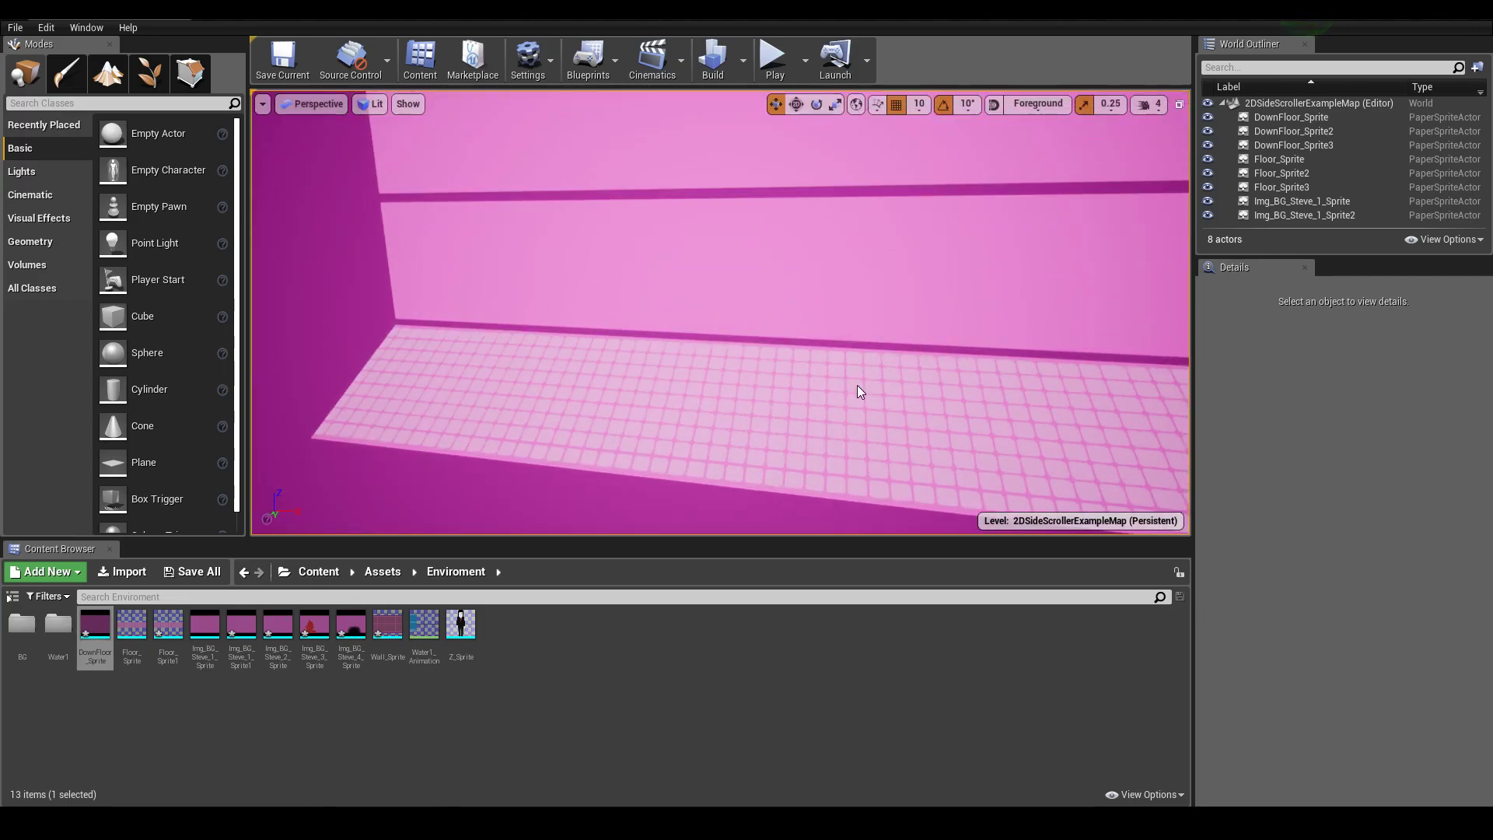
{"action": "mouse_move", "coordinate": [857, 386]}
{"action": "left_mouse_down"}
{"action": "mouse_move", "coordinate": [902, 405]}
{"action": "mouse_move", "coordinate": [855, 373]}
{"action": "mouse_move", "coordinate": [685, 359]}
{"action": "left_mouse_up"}
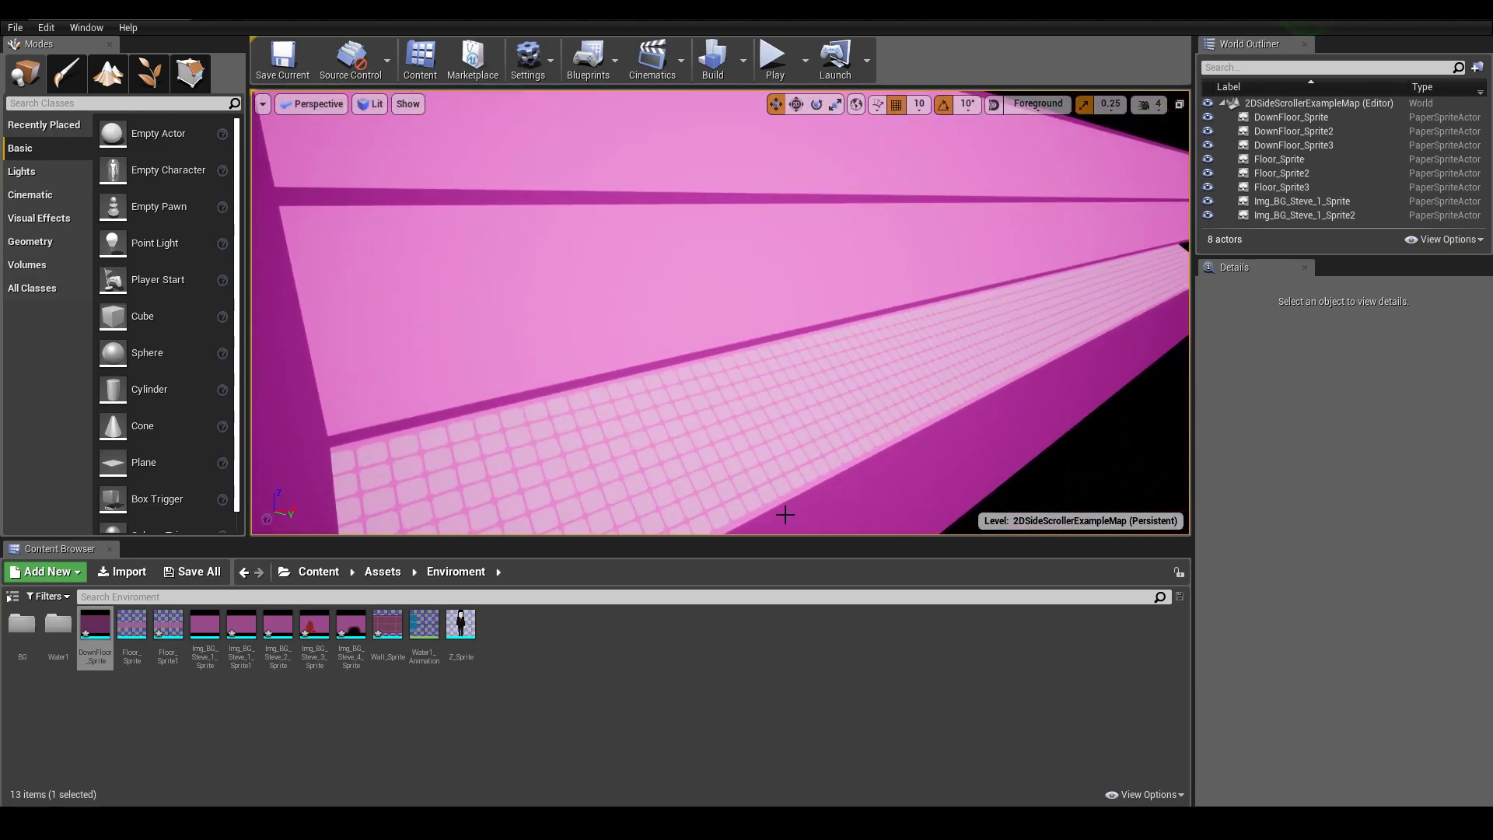
{"action": "left_click_drag", "start_coordinate": [781, 507], "coordinate": [870, 443]}
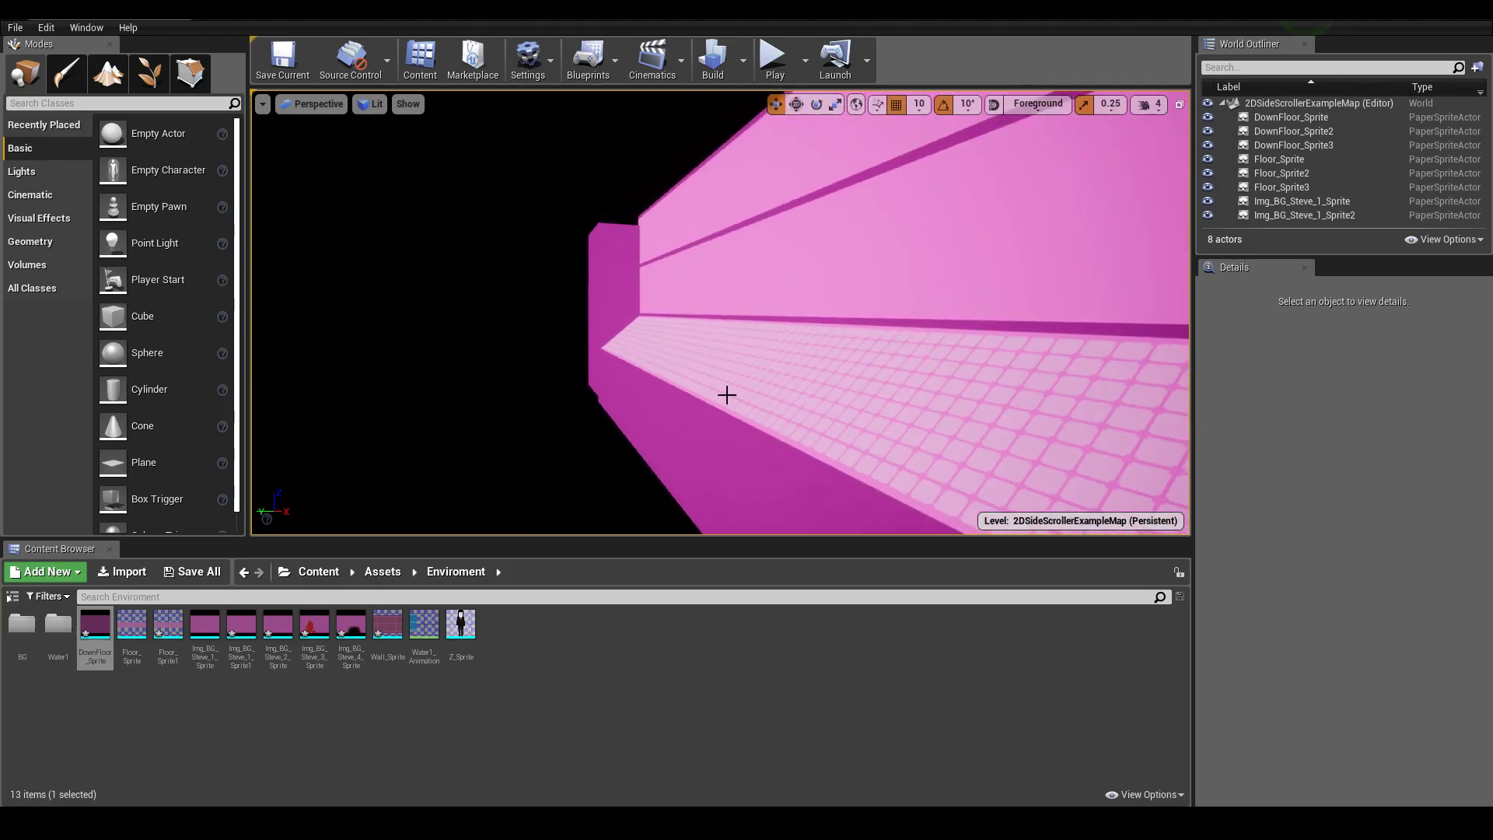
{"action": "mouse_move", "coordinate": [727, 395]}
{"action": "left_mouse_down"}
{"action": "mouse_move", "coordinate": [692, 388]}
{"action": "mouse_move", "coordinate": [701, 437]}
{"action": "left_mouse_up"}
Focus DownFloor_Sprite2 and undo its last move, keeping it at X 2250.
{"action": "left_click", "coordinate": [747, 423]}
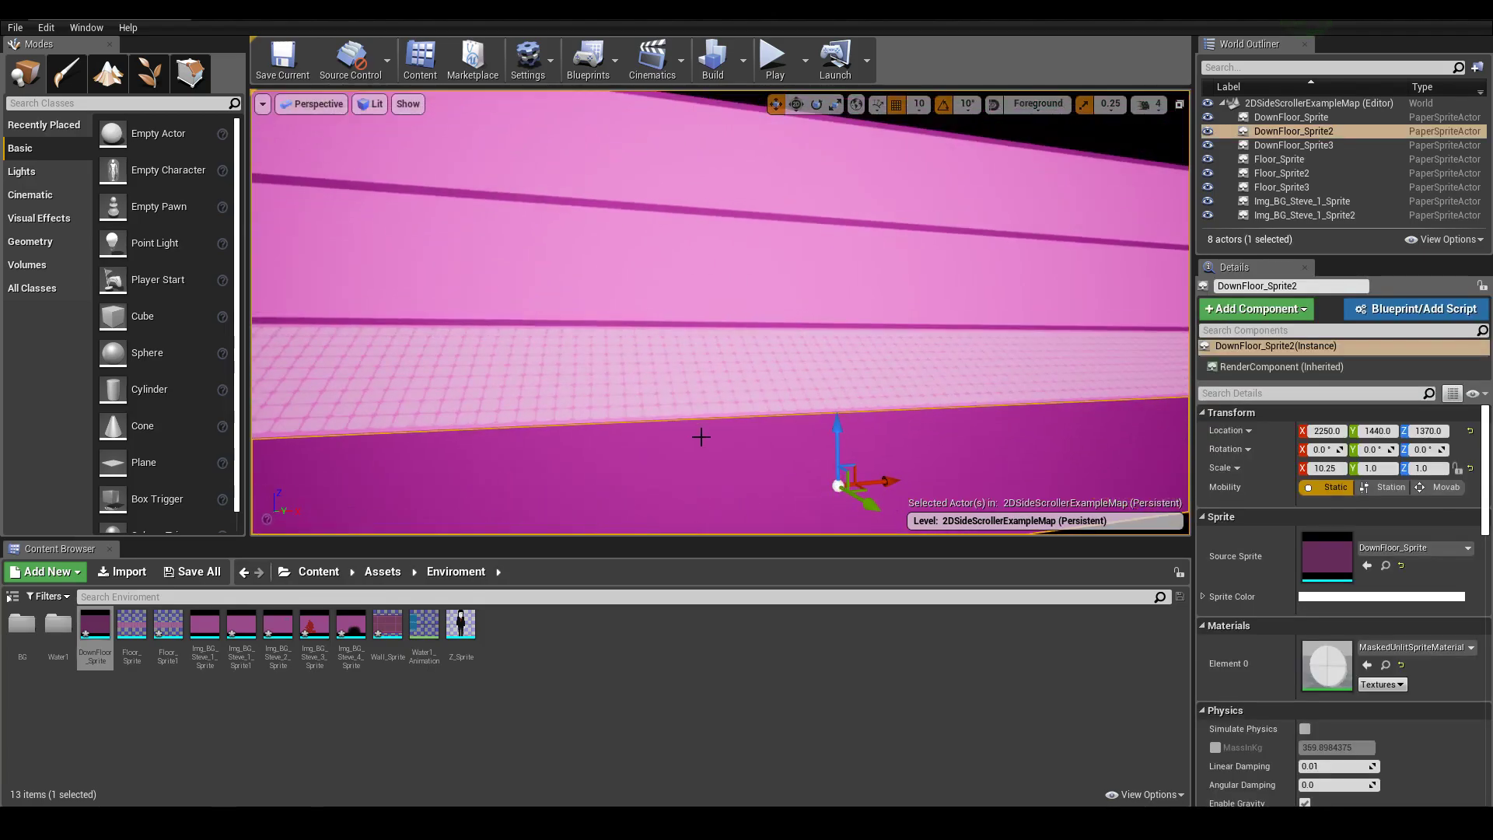
{"action": "key", "text": "f"}
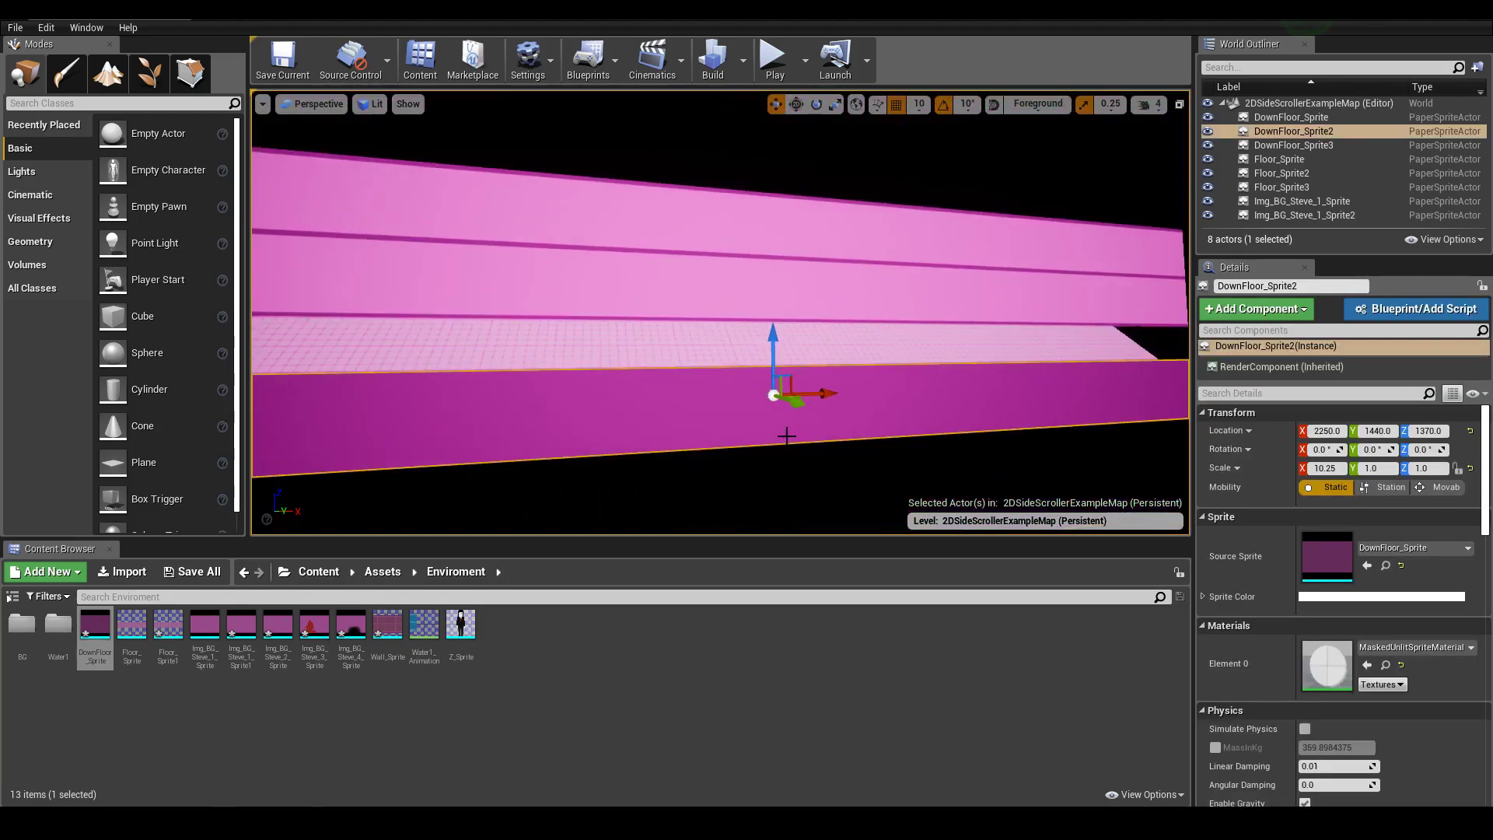
{"action": "key", "text": "ctrl+z"}
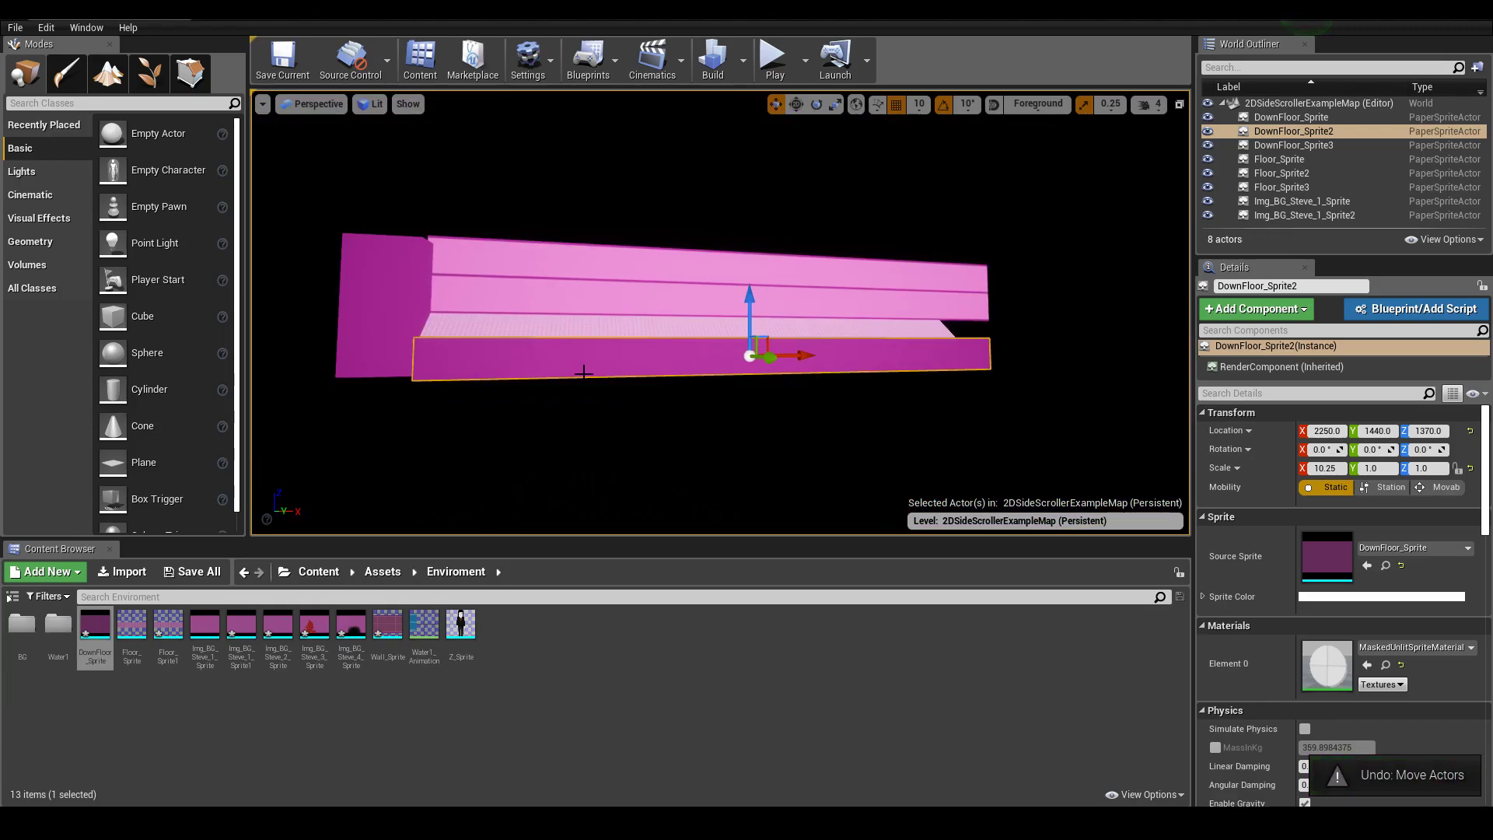
{"action": "scroll", "coordinate": [593, 379], "scroll_direction": "up", "scroll_amount": 3}
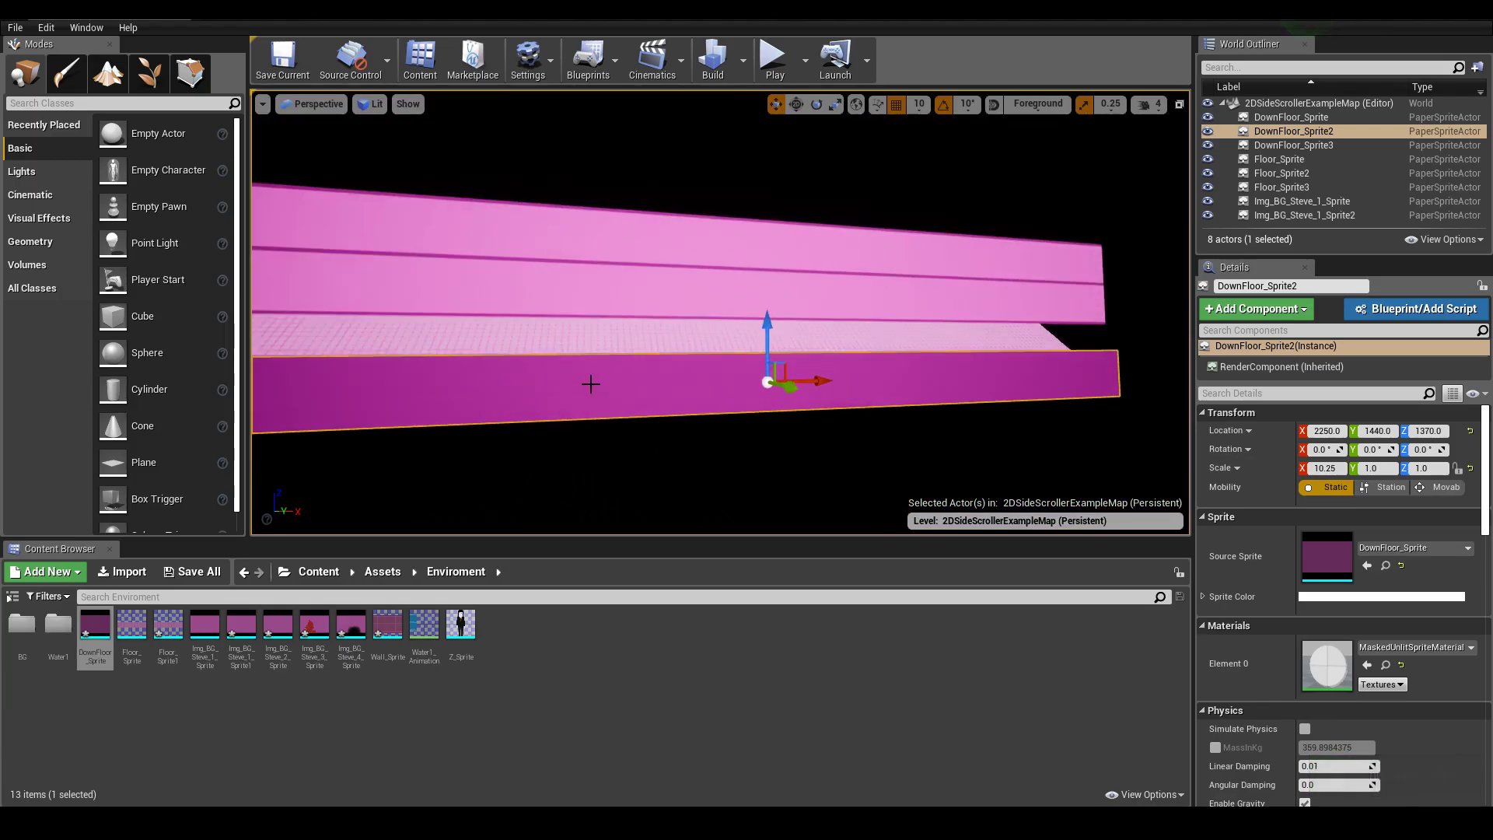
{"action": "scroll", "coordinate": [585, 395], "scroll_direction": "down", "scroll_amount": 4}
{"action": "scroll", "coordinate": [585, 396], "scroll_direction": "up", "scroll_amount": 4}
Select the floor strips and base block in turn to check their placement.
{"action": "left_click", "coordinate": [480, 327]}
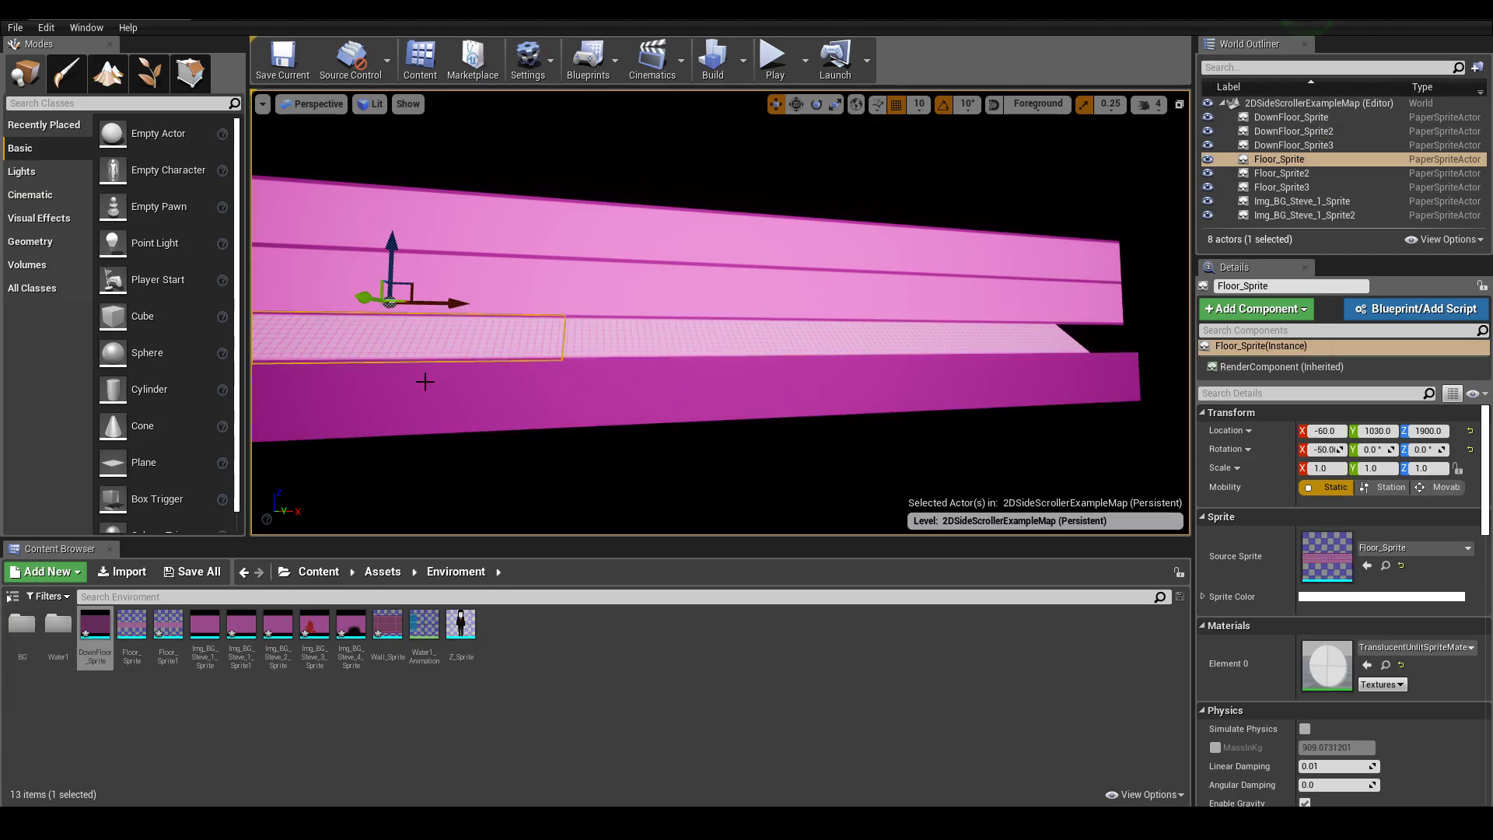
{"action": "left_click", "coordinate": [662, 391]}
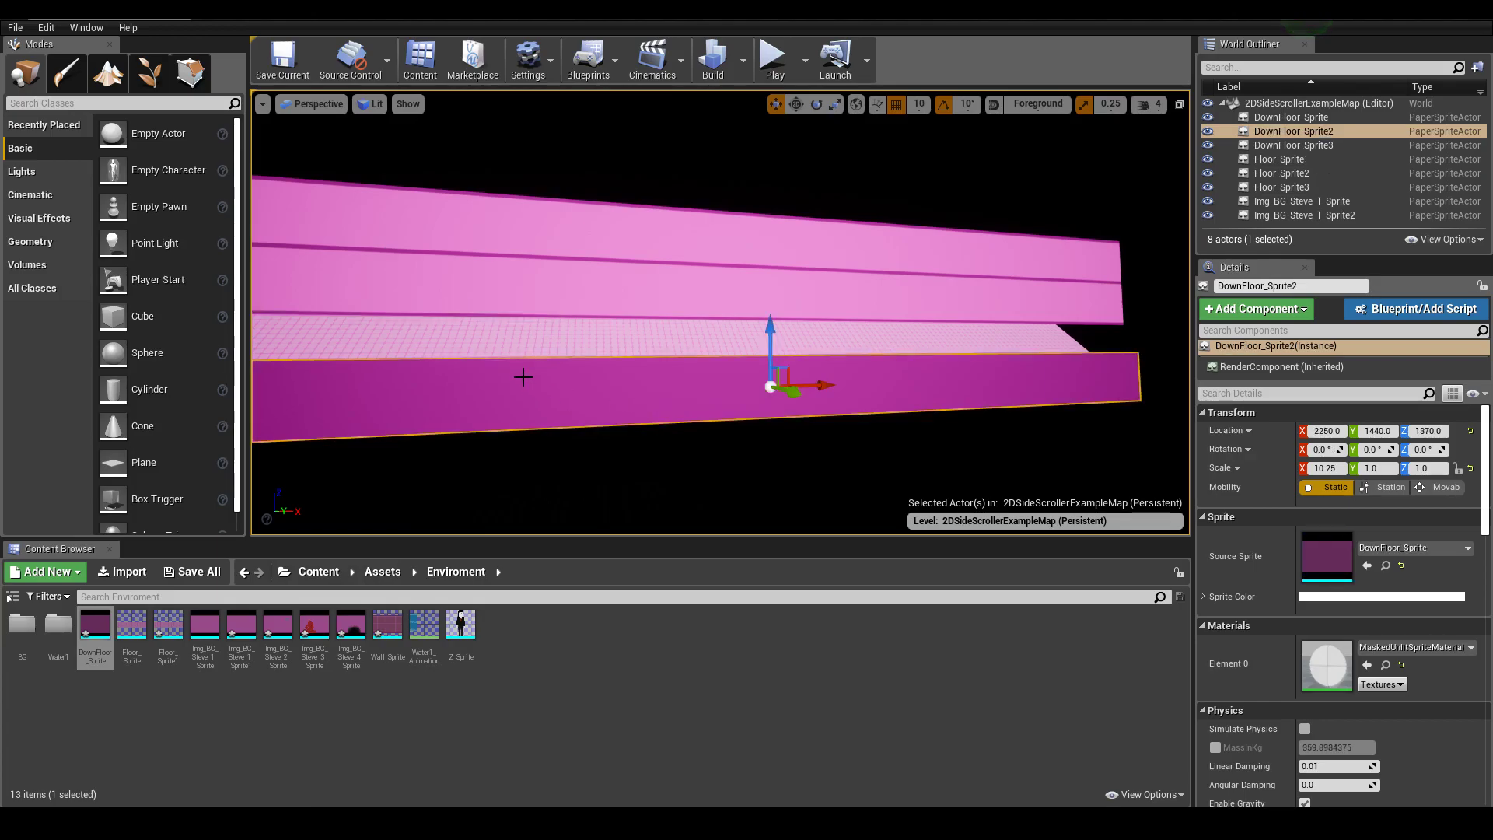
{"action": "left_click", "coordinate": [650, 349]}
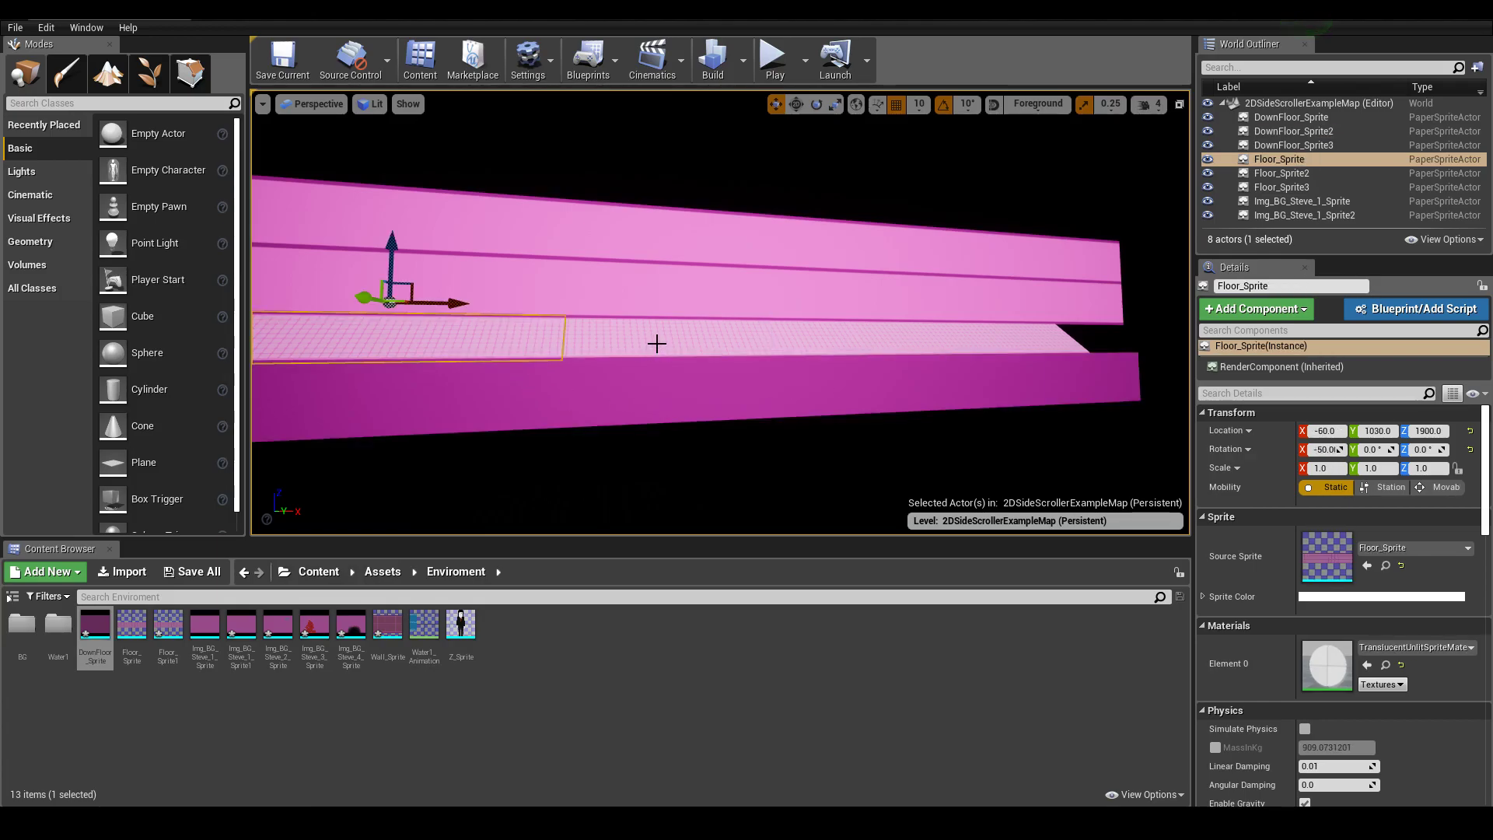
{"action": "left_click", "coordinate": [656, 344]}
{"action": "left_click", "coordinate": [478, 345]}
{"action": "left_click", "coordinate": [667, 469]}
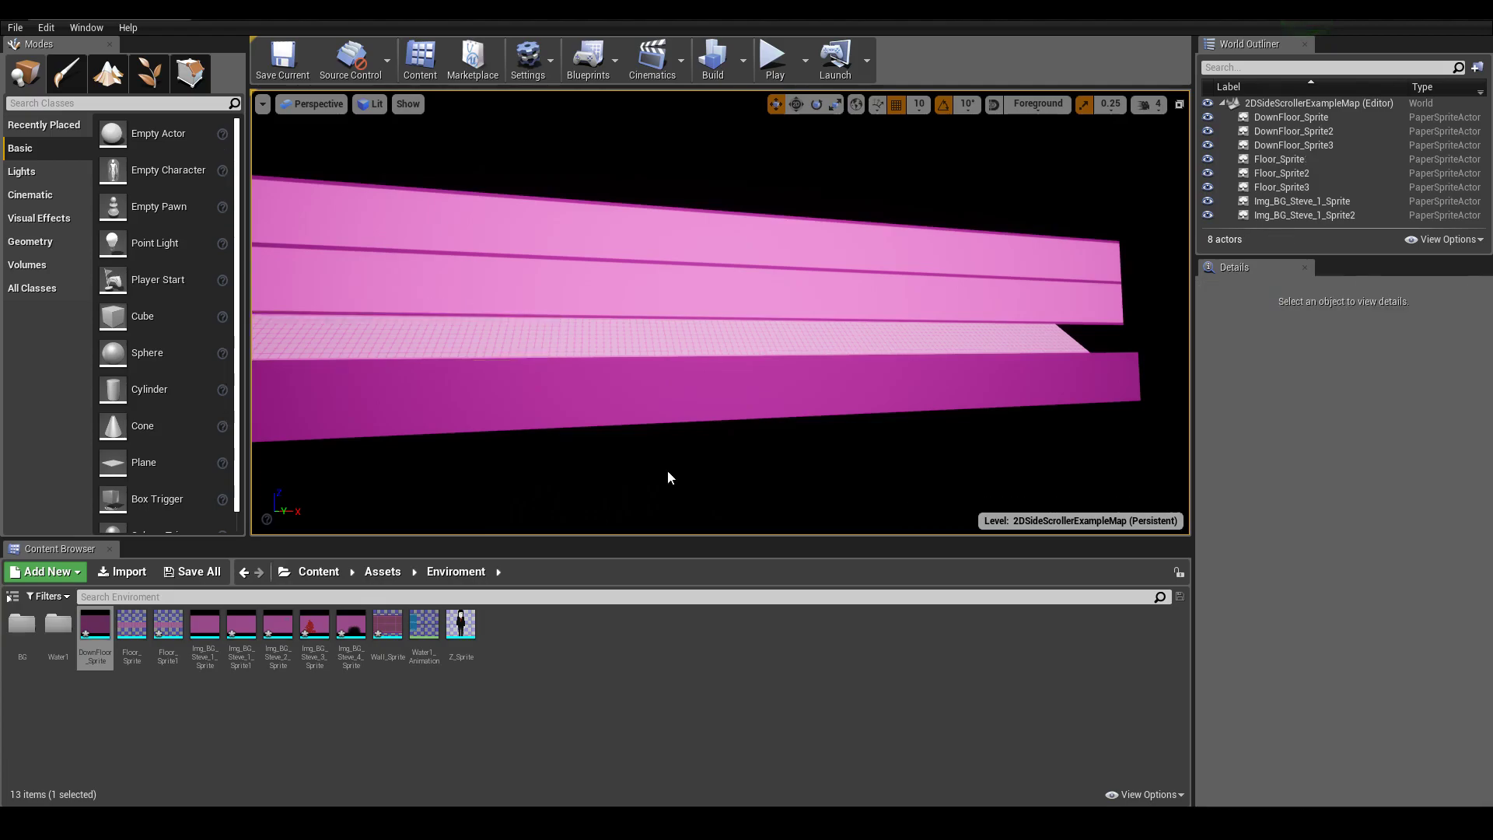
{"action": "scroll", "coordinate": [668, 470], "scroll_direction": "down", "scroll_amount": 2}
Frame the floor head-on and drop Z_Sprite onto the tiled floor at 430, 1140, 1990.
{"action": "left_click_drag", "start_coordinate": [710, 470], "coordinate": [757, 359]}
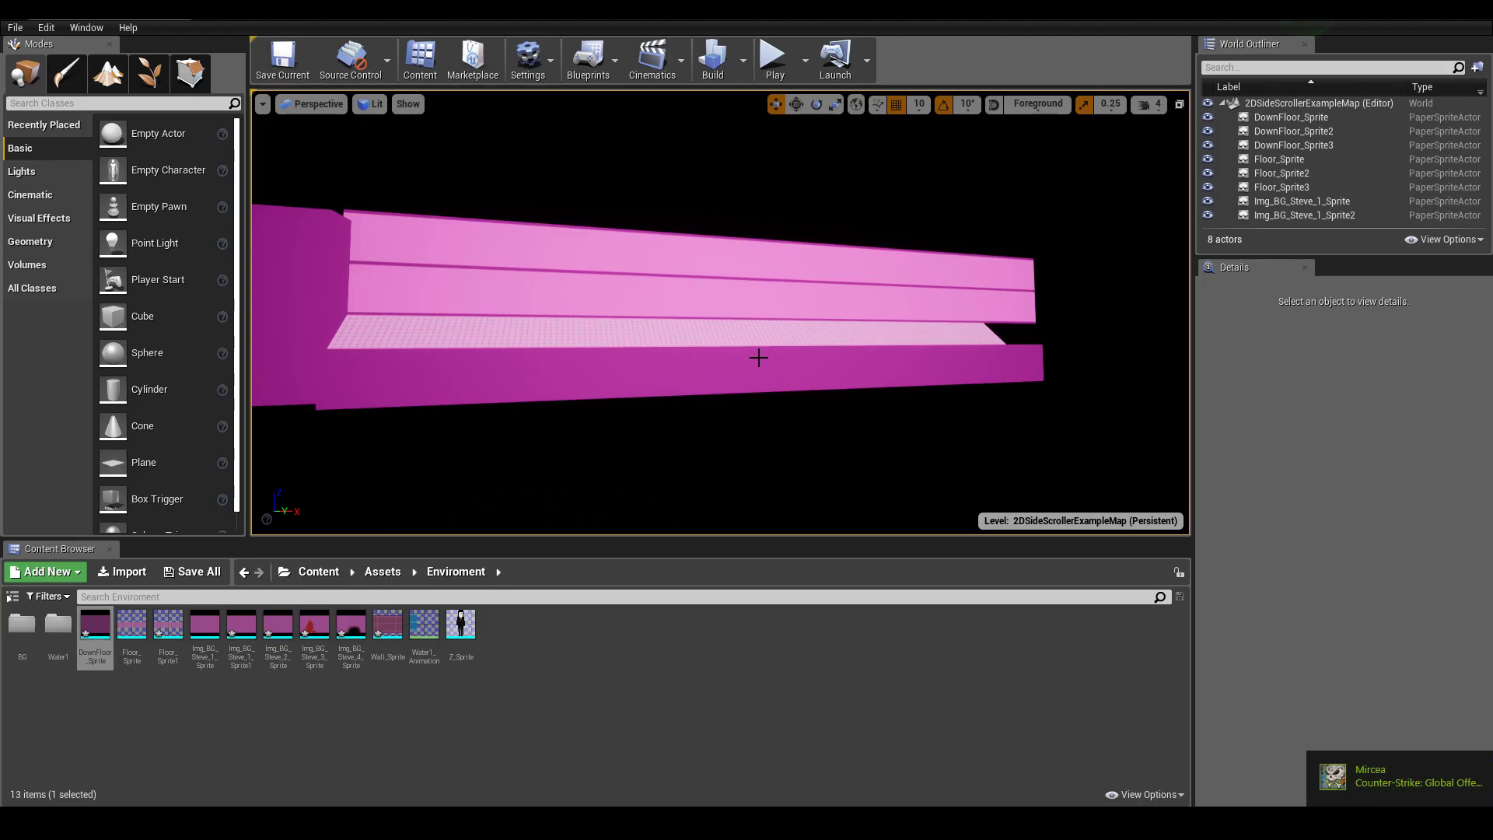
{"action": "left_click", "coordinate": [1028, 315]}
{"action": "left_click", "coordinate": [974, 436]}
{"action": "scroll", "coordinate": [974, 436], "scroll_direction": "down", "scroll_amount": 3}
{"action": "left_click_drag", "start_coordinate": [874, 423], "coordinate": [848, 423]}
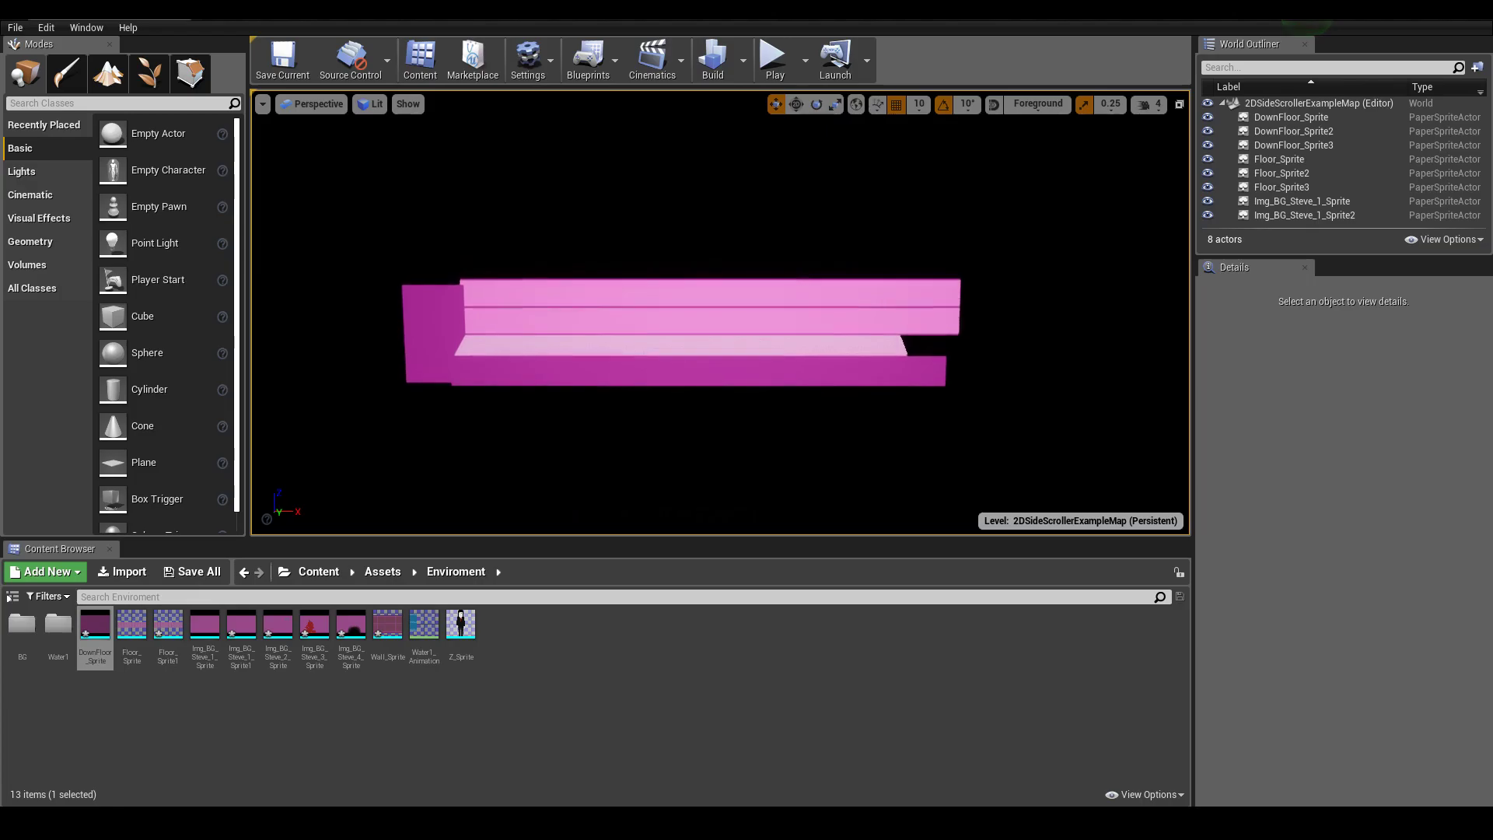
{"action": "left_click_drag", "start_coordinate": [807, 331], "coordinate": [778, 296]}
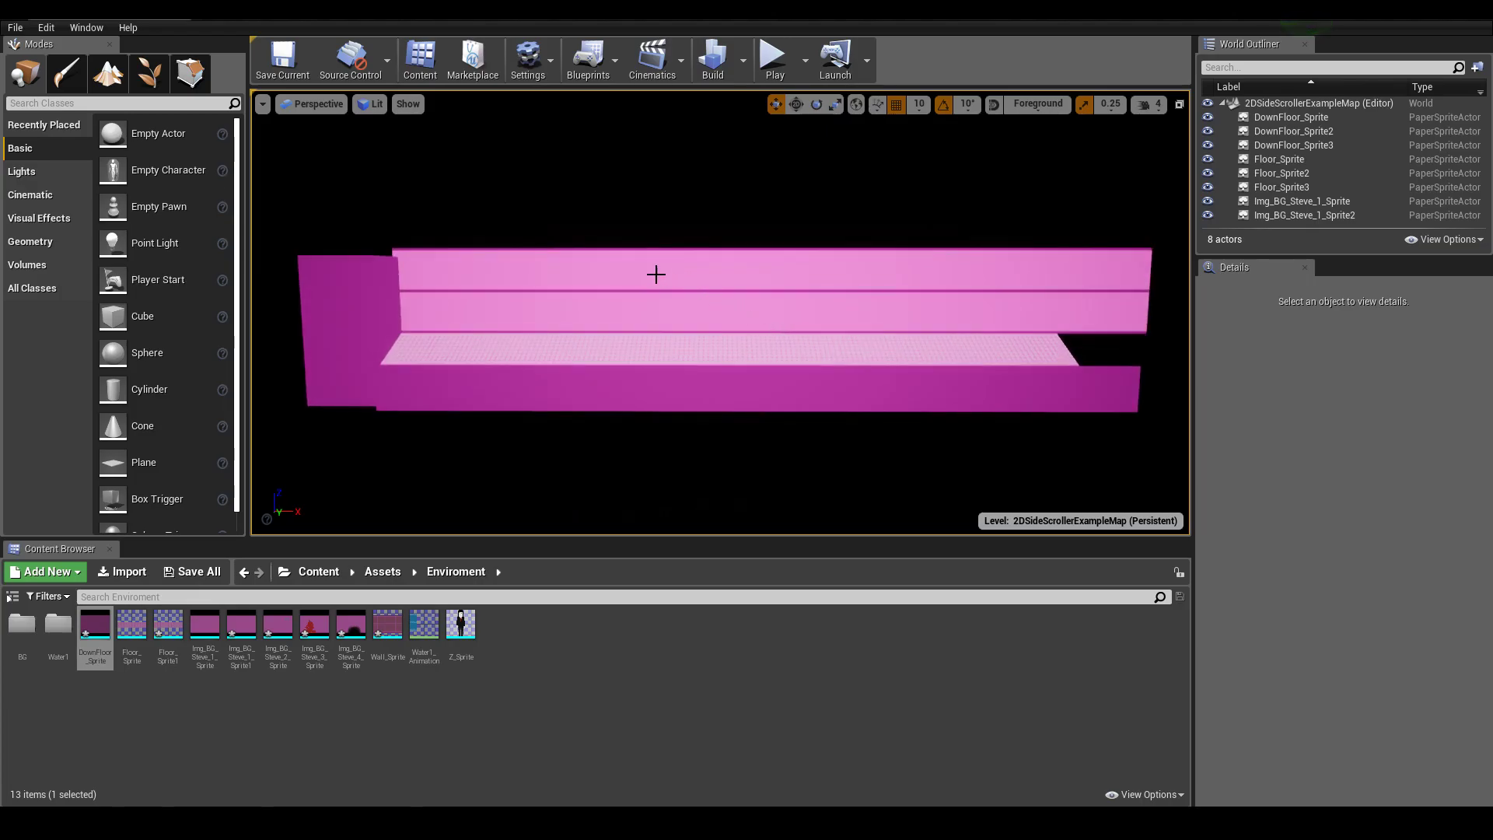
{"action": "left_click_drag", "start_coordinate": [656, 274], "coordinate": [711, 283]}
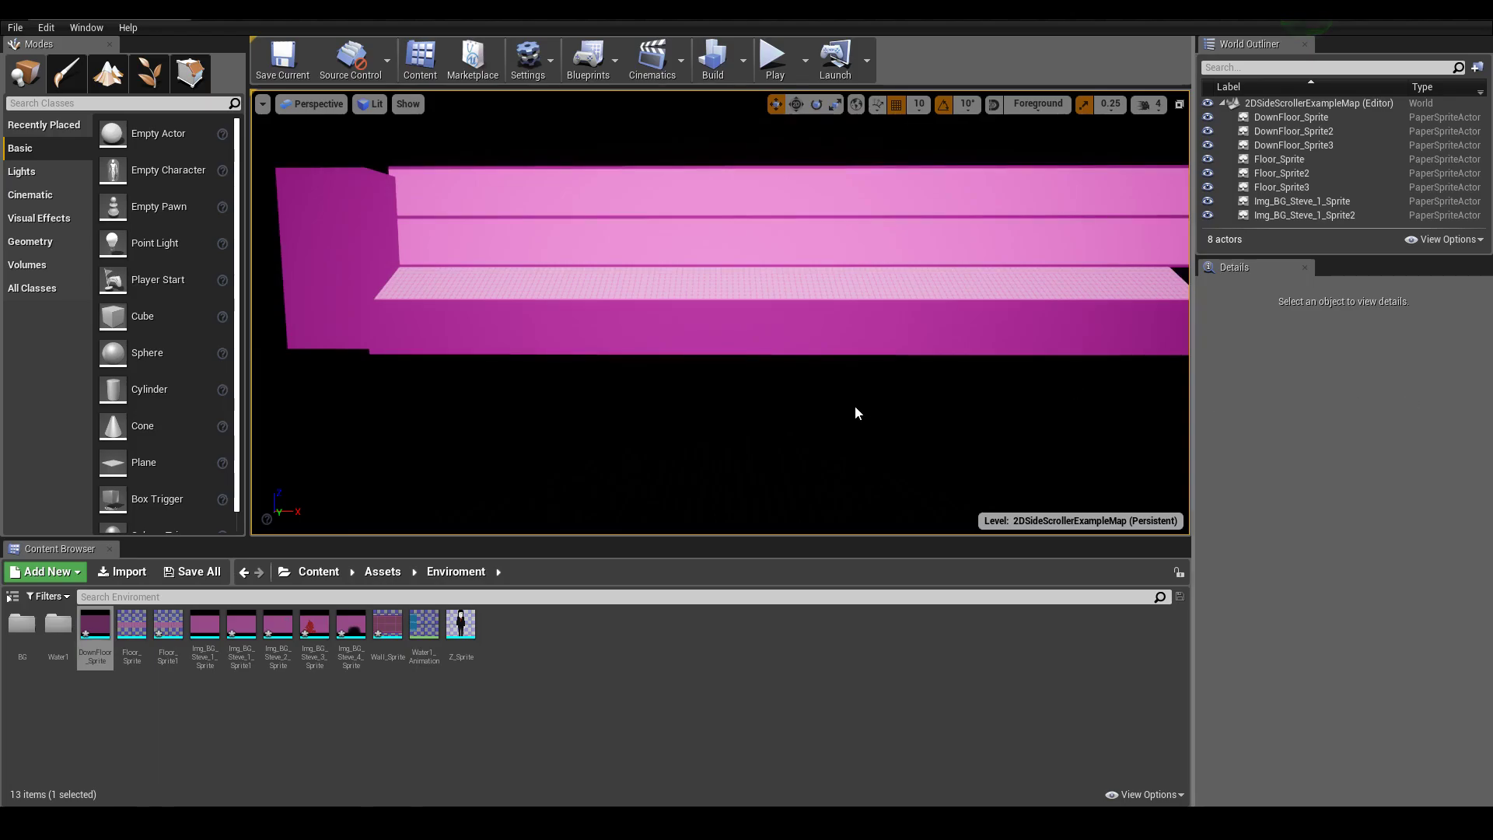
{"action": "scroll", "coordinate": [775, 412], "scroll_direction": "down", "scroll_amount": 3}
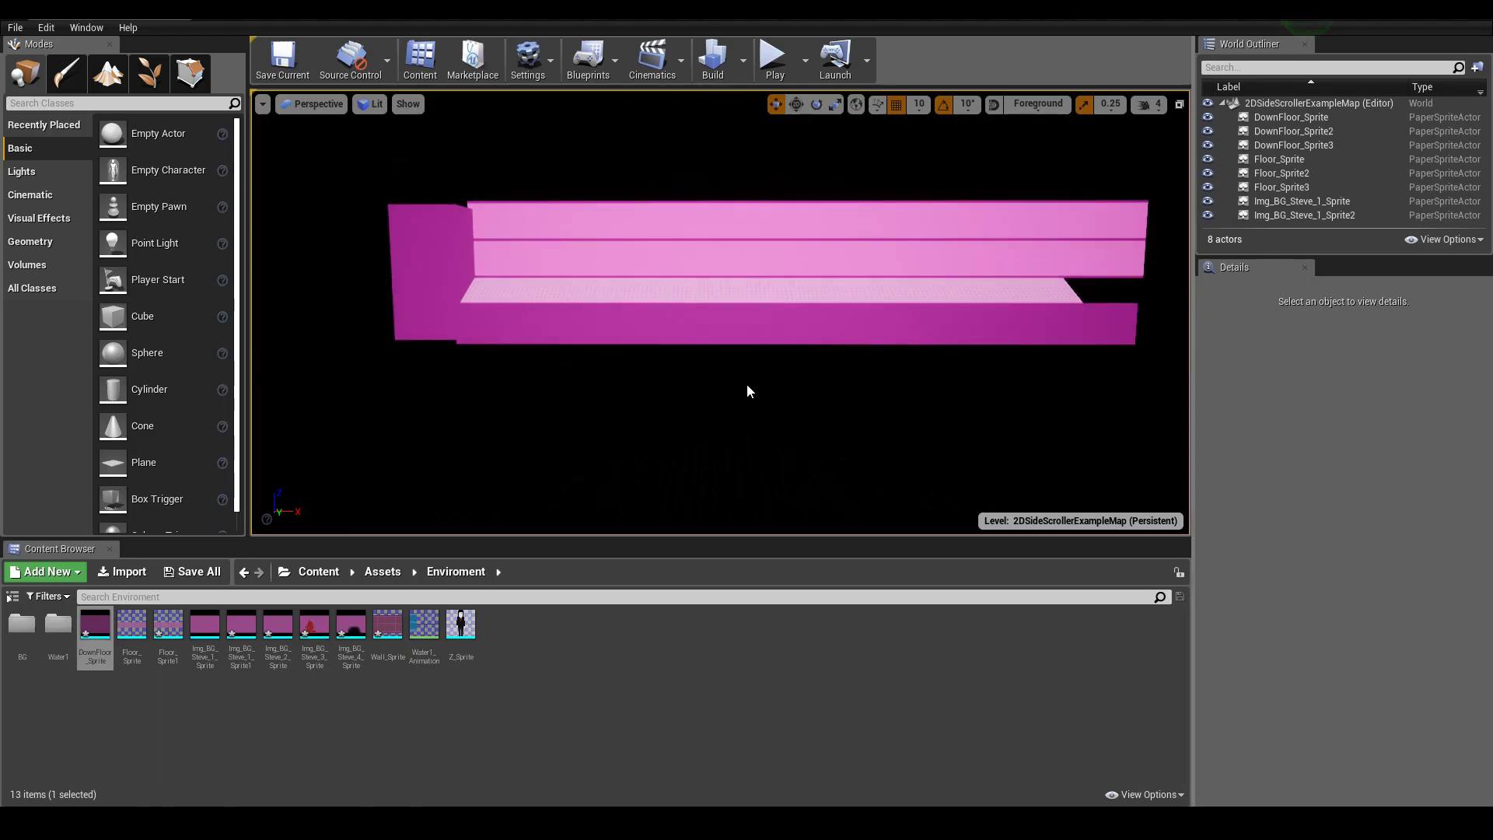
{"action": "left_click_drag", "start_coordinate": [682, 218], "coordinate": [685, 233]}
{"action": "scroll", "coordinate": [682, 213], "scroll_direction": "up", "scroll_amount": 3}
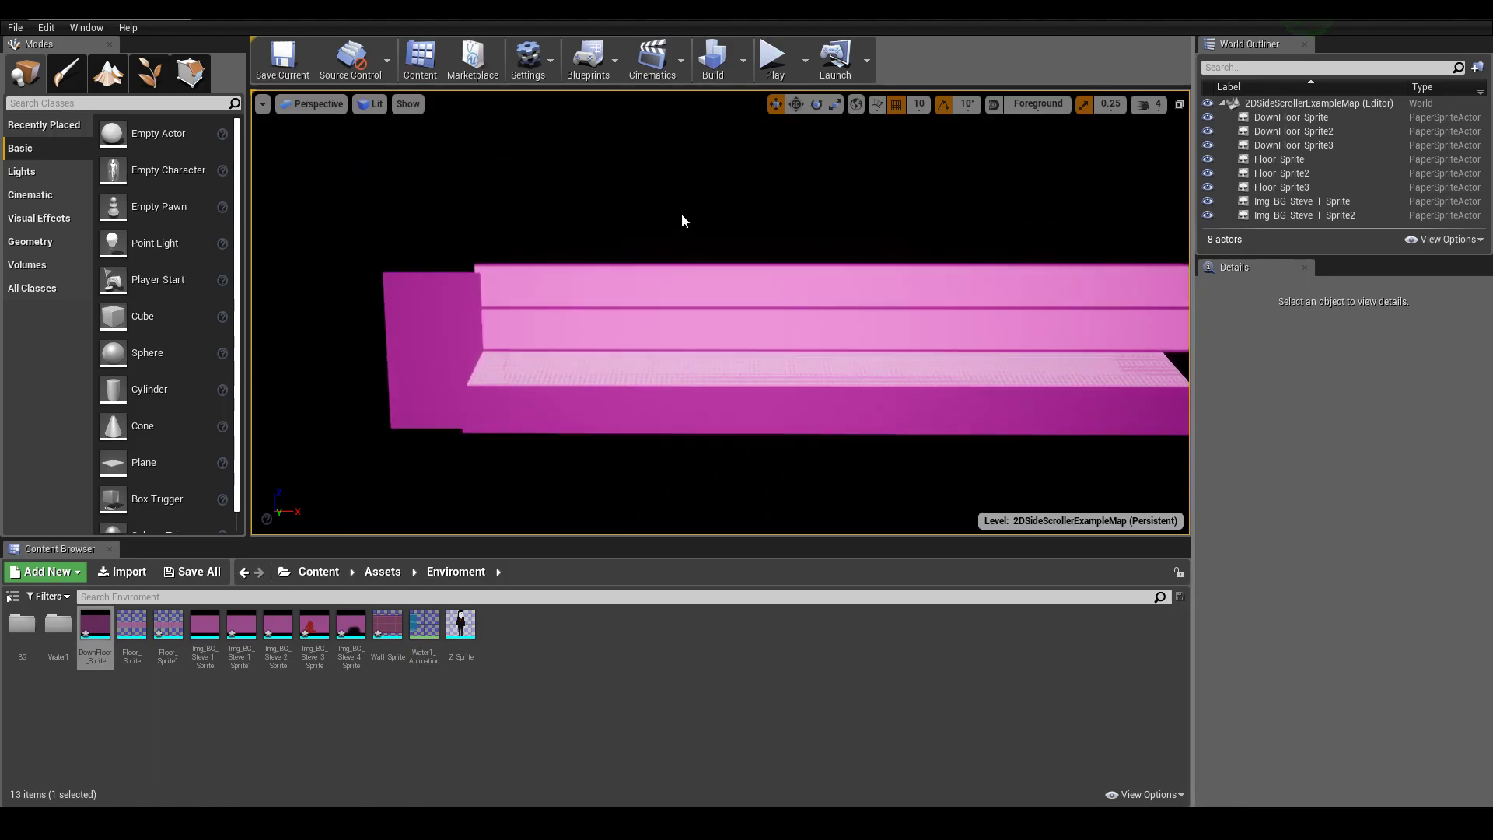
{"action": "scroll", "coordinate": [684, 232], "scroll_direction": "up", "scroll_amount": 2}
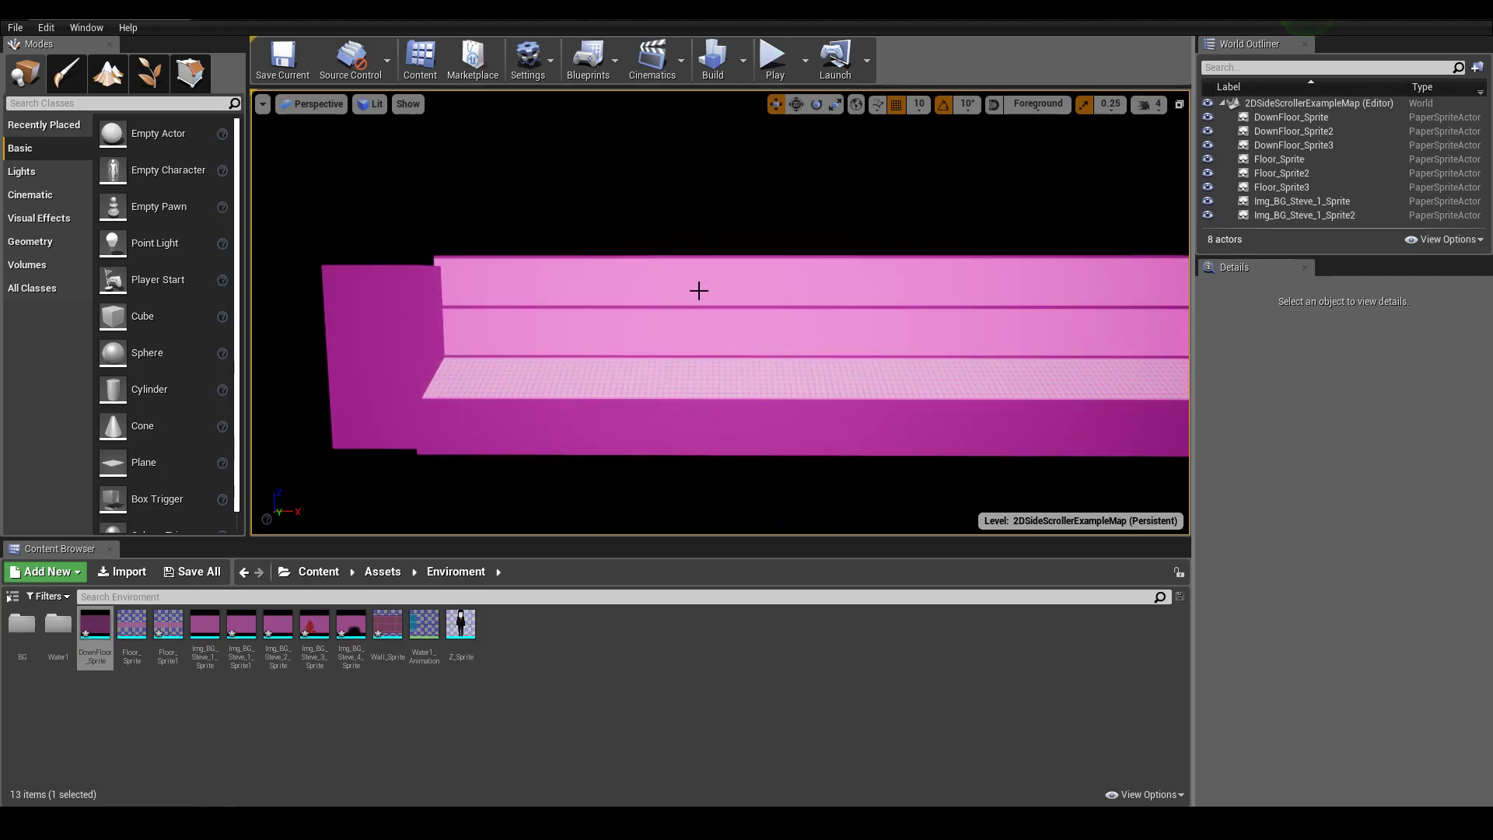
{"action": "mouse_move", "coordinate": [460, 626]}
{"action": "left_mouse_down"}
{"action": "mouse_move", "coordinate": [639, 379]}
{"action": "mouse_move", "coordinate": [628, 334]}
{"action": "left_mouse_up"}
Slide Z_Sprite sideways along the floor in front of the wall.
{"action": "scroll", "coordinate": [697, 337], "scroll_direction": "up", "scroll_amount": 3}
{"action": "scroll", "coordinate": [717, 389], "scroll_direction": "up", "scroll_amount": 2}
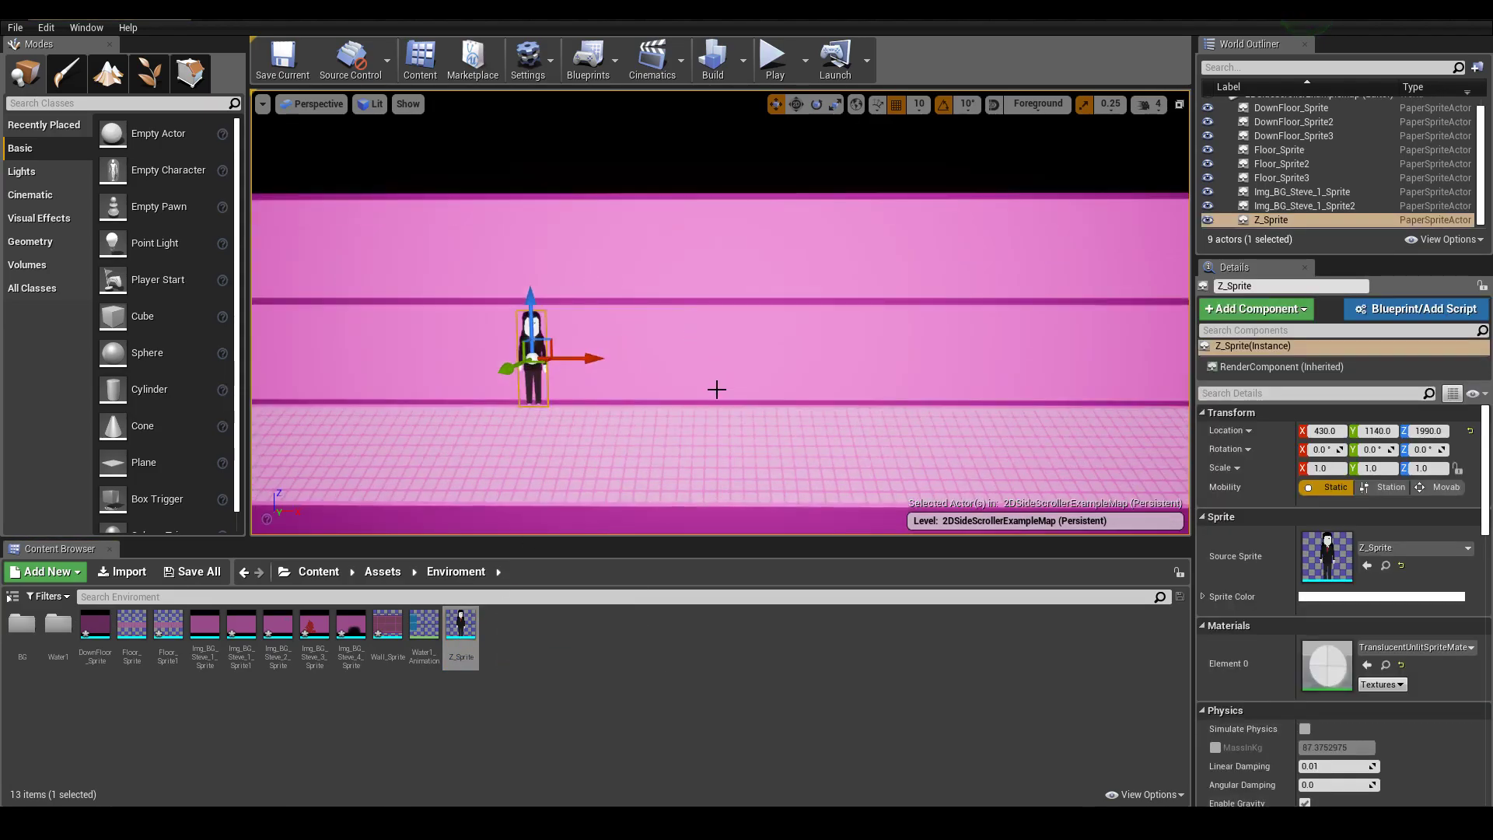
{"action": "right_click_drag", "start_coordinate": [694, 426], "coordinate": [636, 360]}
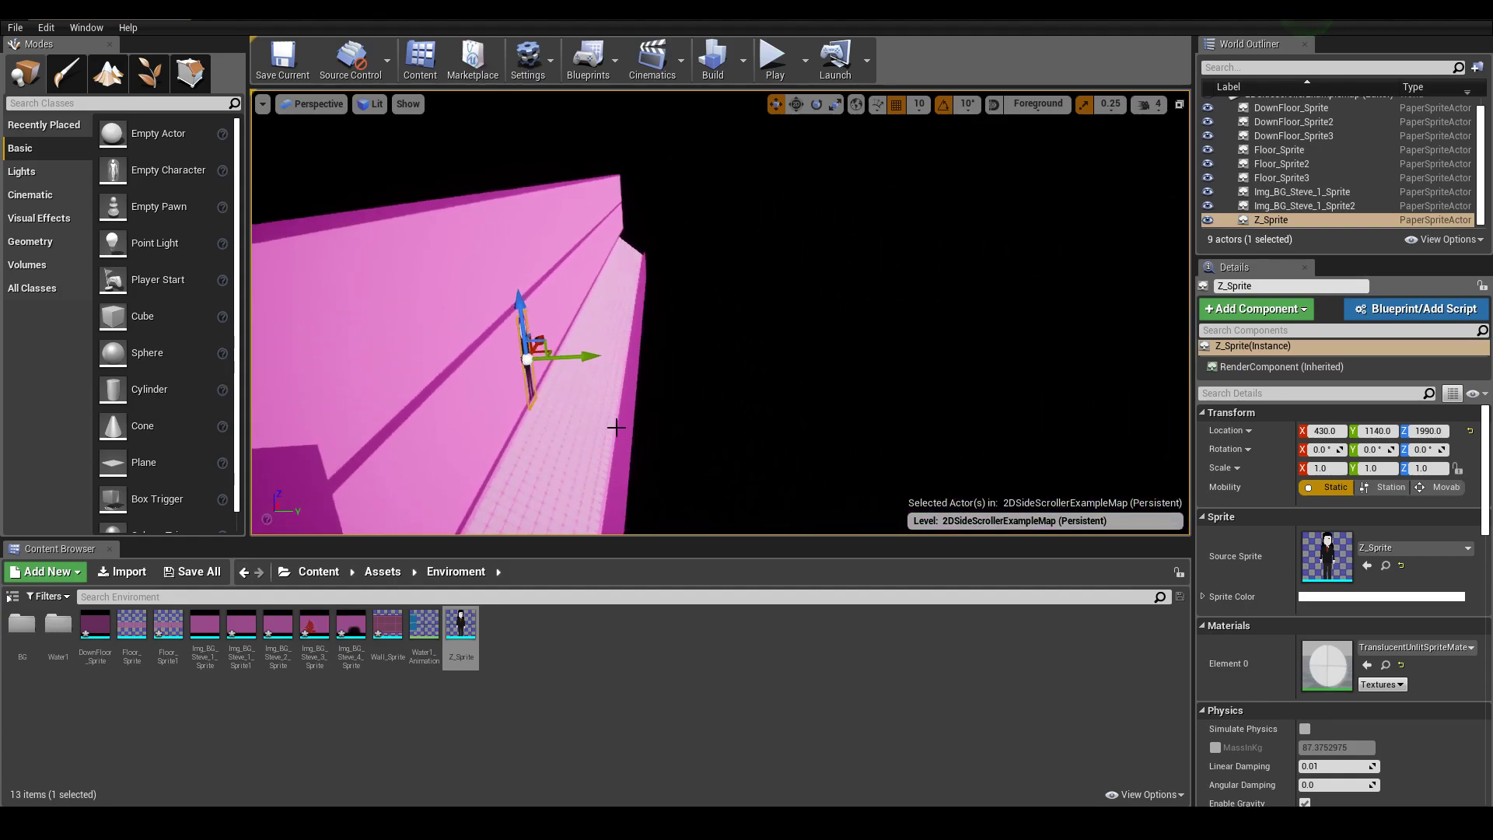
{"action": "scroll", "coordinate": [443, 389], "scroll_direction": "up", "scroll_amount": 1}
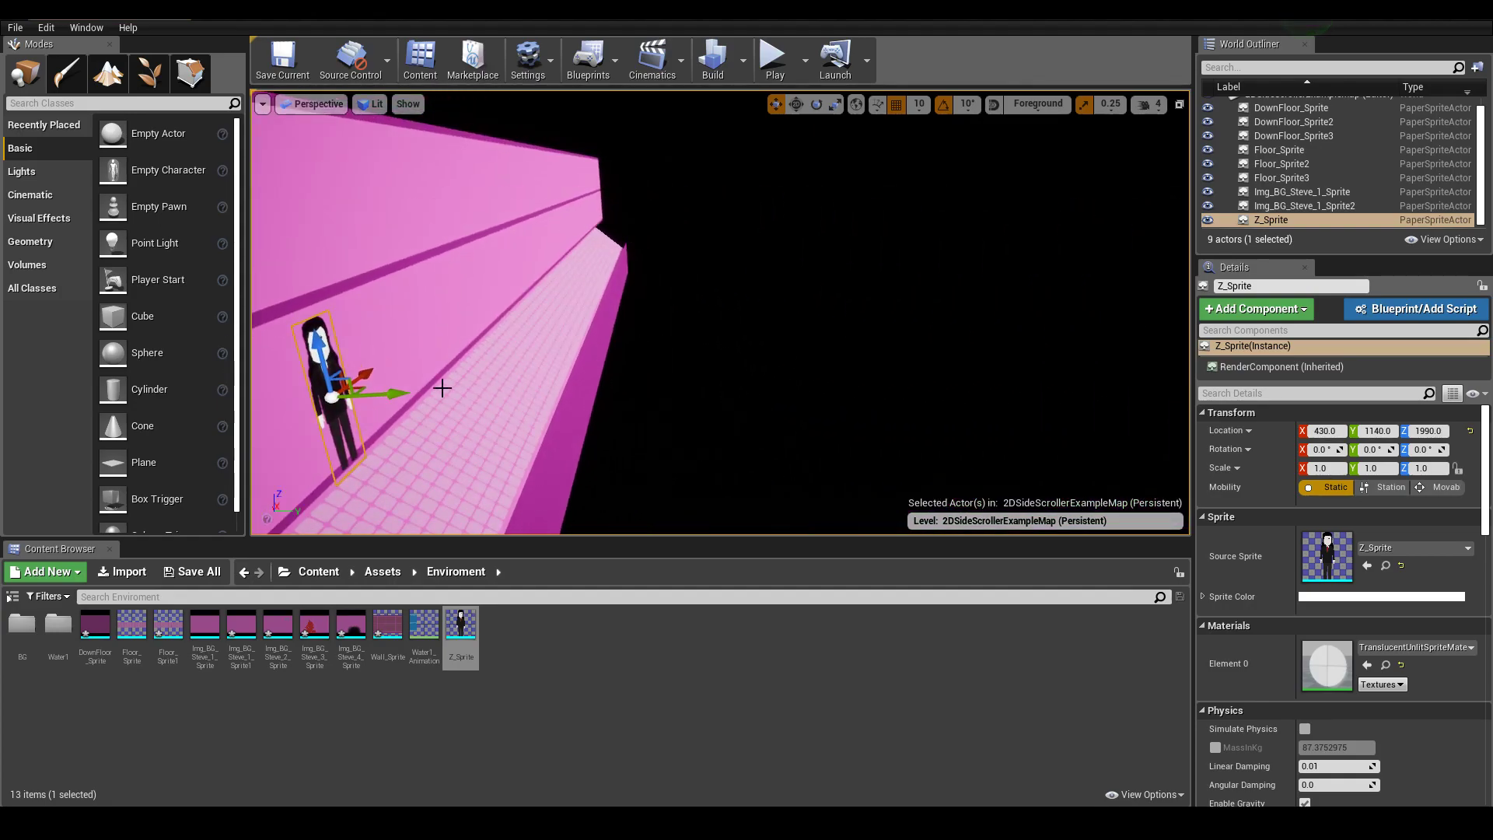
{"action": "left_click_drag", "start_coordinate": [449, 391], "coordinate": [532, 397]}
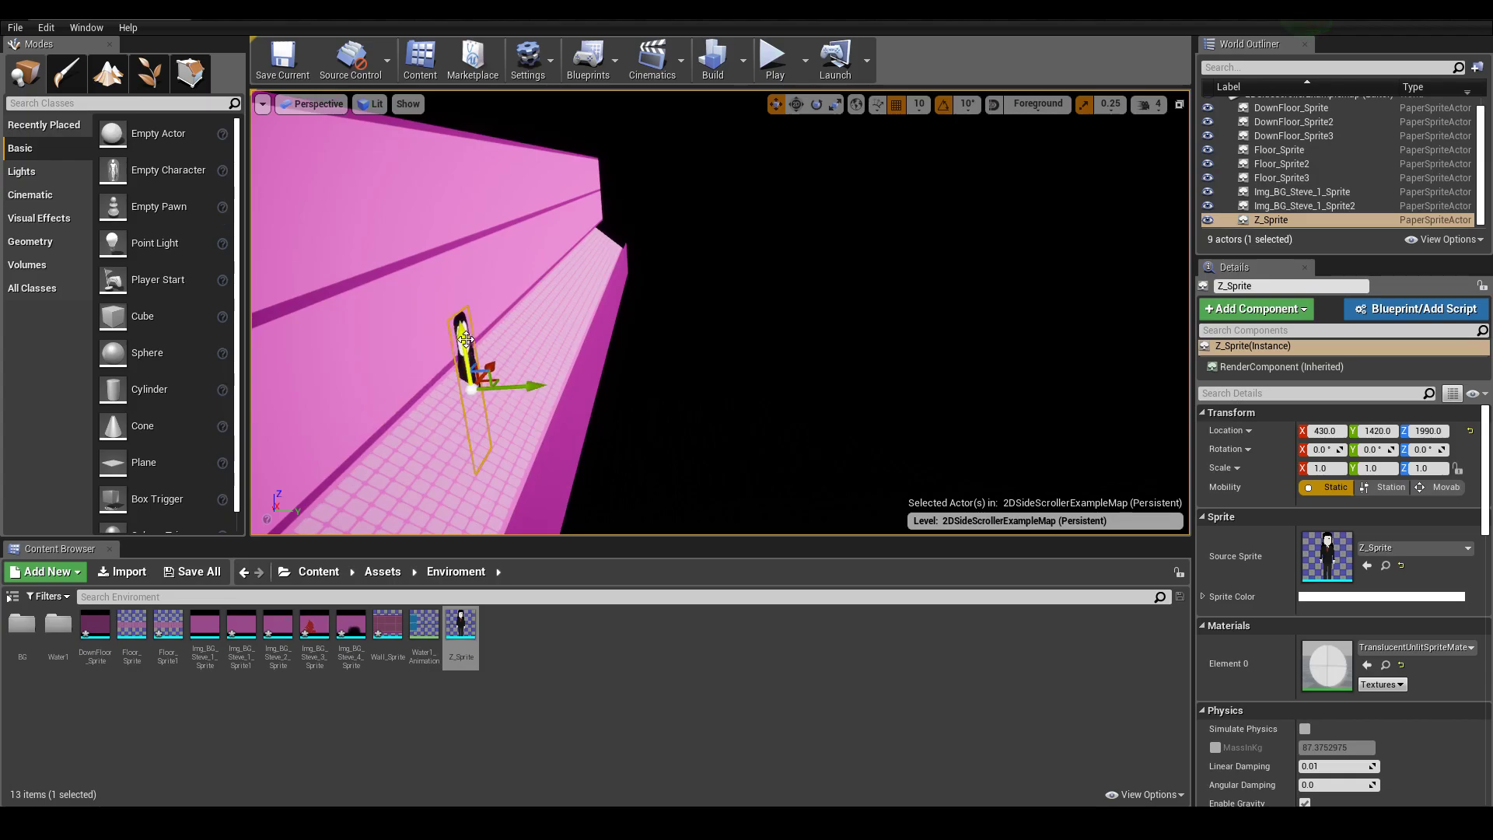
{"action": "mouse_move", "coordinate": [455, 334]}
{"action": "left_mouse_down"}
{"action": "mouse_move", "coordinate": [435, 246]}
{"action": "mouse_move", "coordinate": [438, 260]}
{"action": "left_mouse_up"}
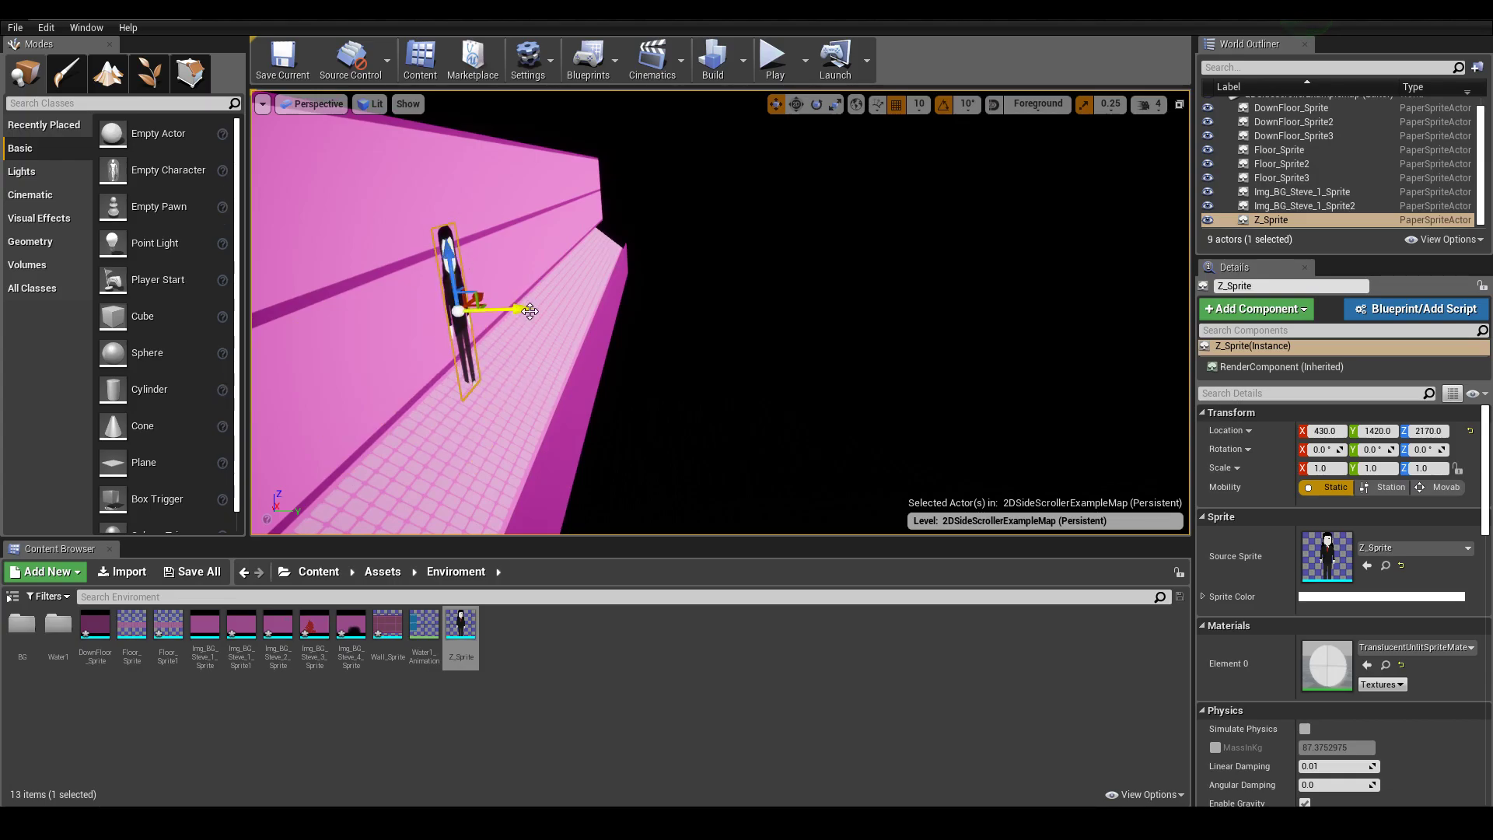
{"action": "left_click_drag", "start_coordinate": [528, 311], "coordinate": [557, 313]}
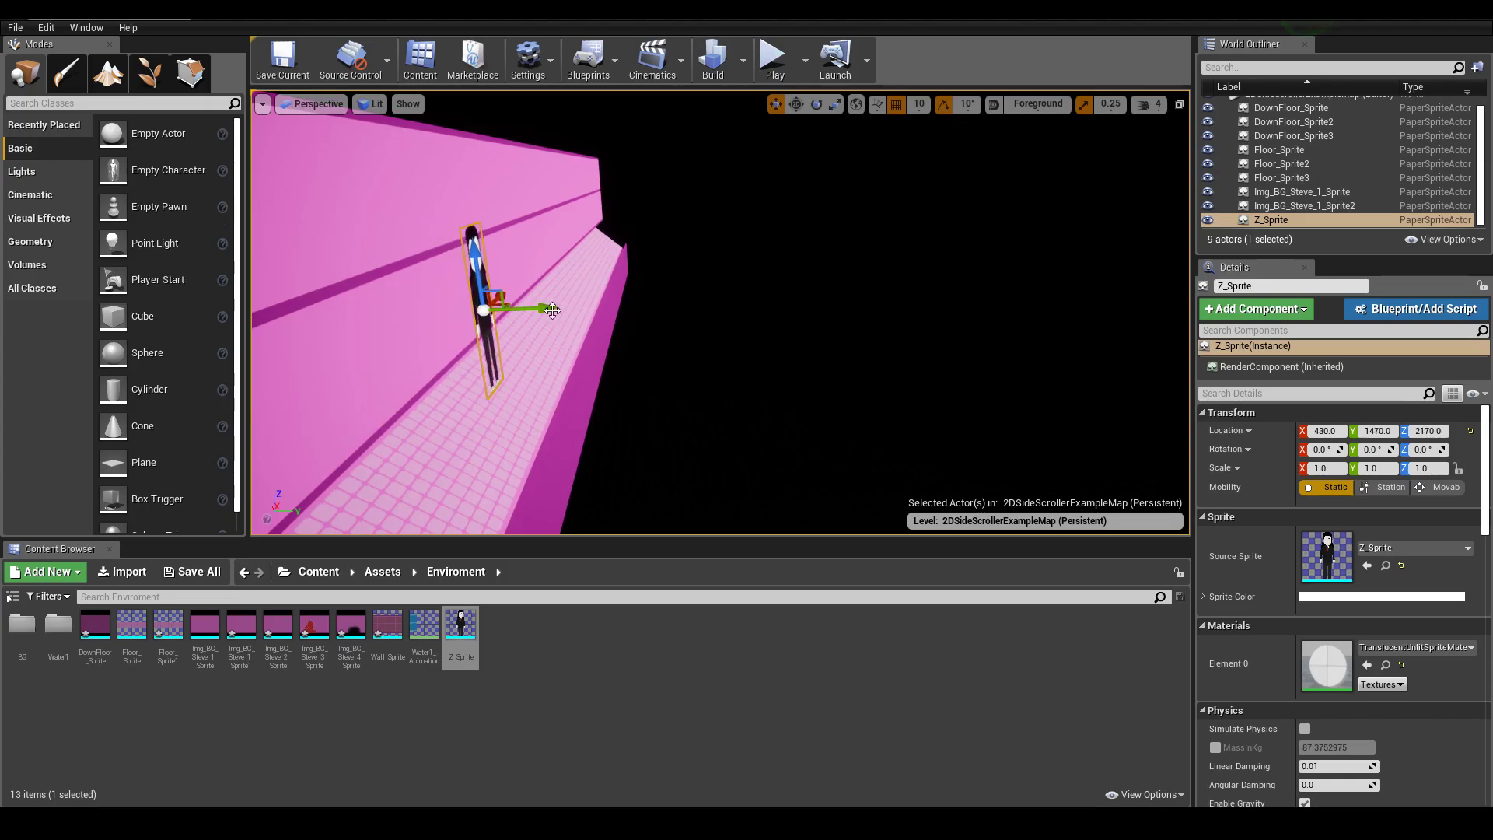
{"action": "scroll", "coordinate": [597, 306], "scroll_direction": "up", "scroll_amount": 2}
Raise Z_Sprite above the floor and shift it sideways along the wall.
{"action": "right_click_drag", "start_coordinate": [644, 331], "coordinate": [644, 331]}
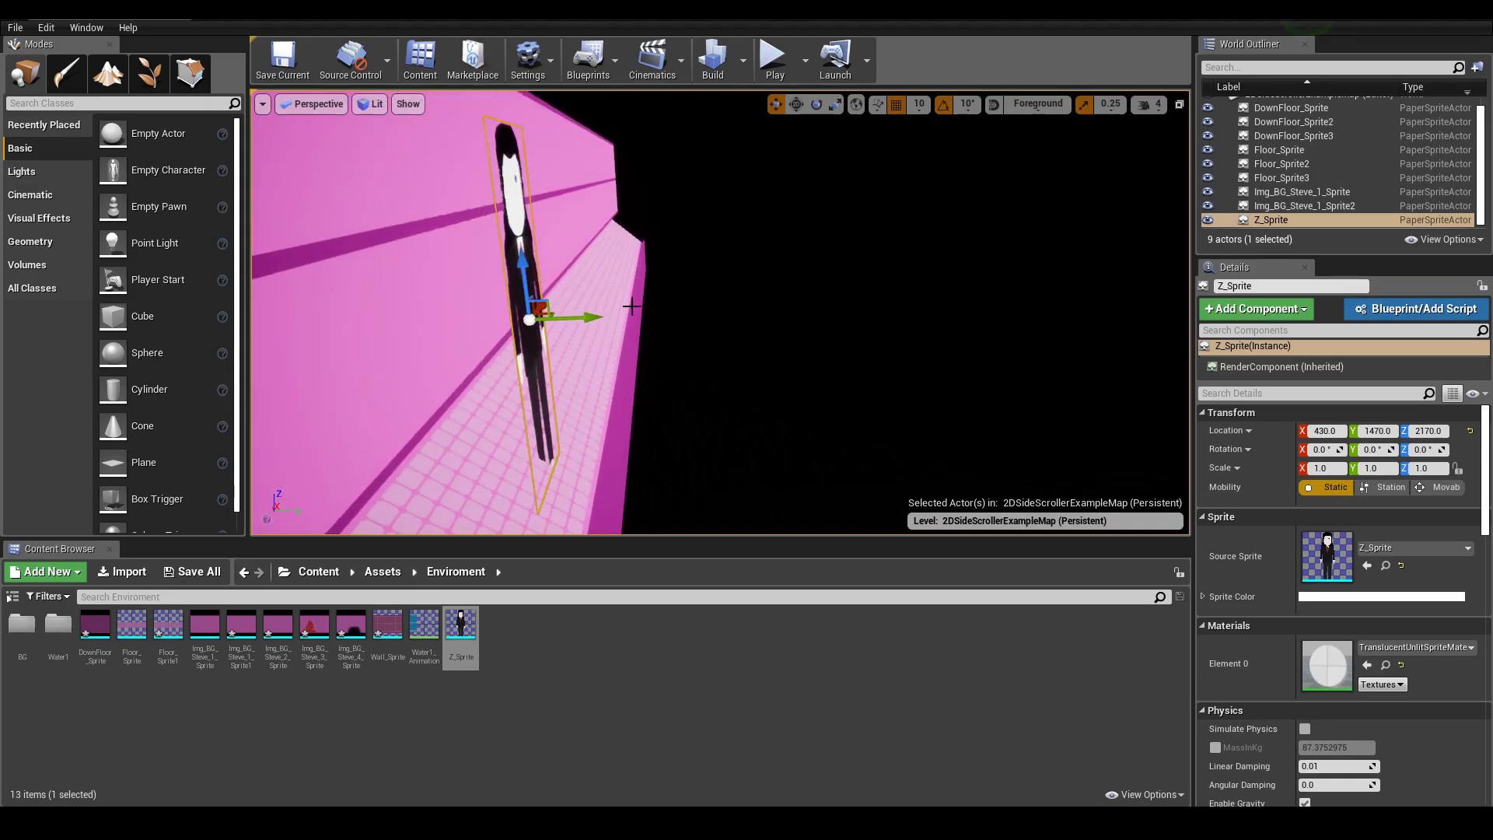
{"action": "right_click_drag", "start_coordinate": [812, 353], "coordinate": [789, 291]}
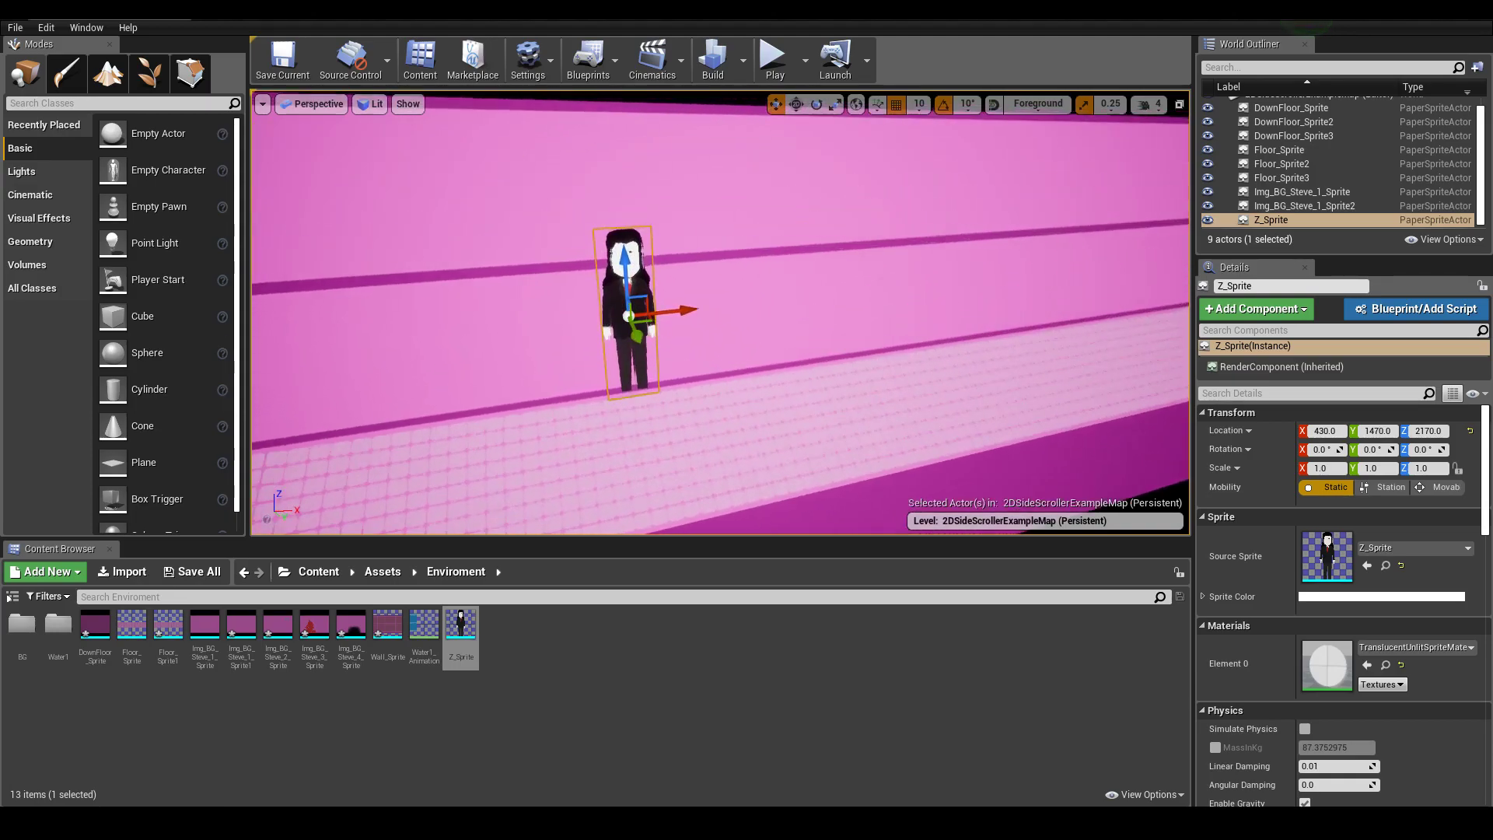
{"action": "left_click_drag", "start_coordinate": [627, 264], "coordinate": [609, 234]}
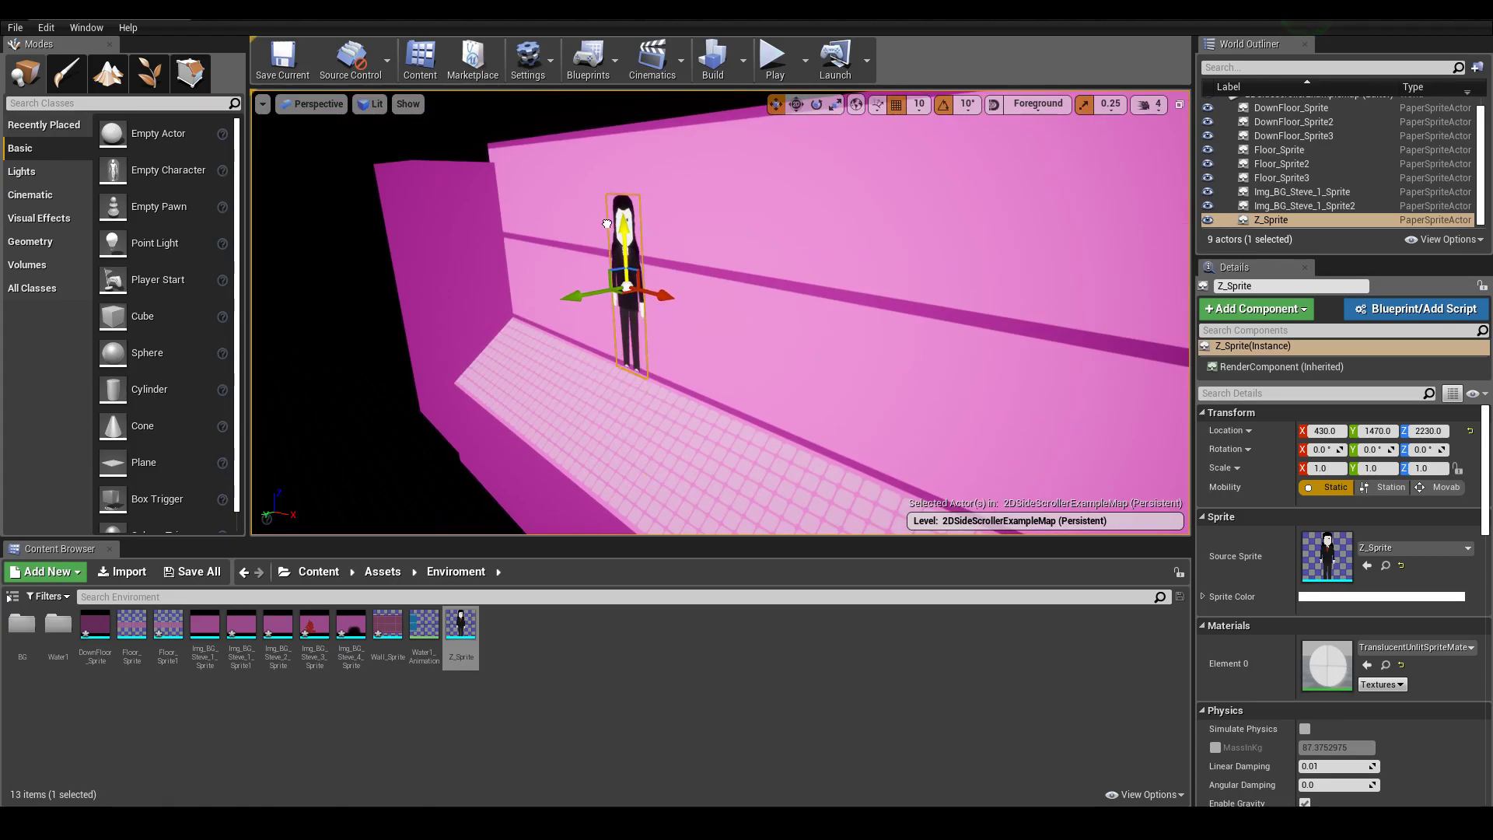
{"action": "left_click_drag", "start_coordinate": [606, 224], "coordinate": [606, 221]}
{"action": "left_click_drag", "start_coordinate": [600, 278], "coordinate": [544, 288]}
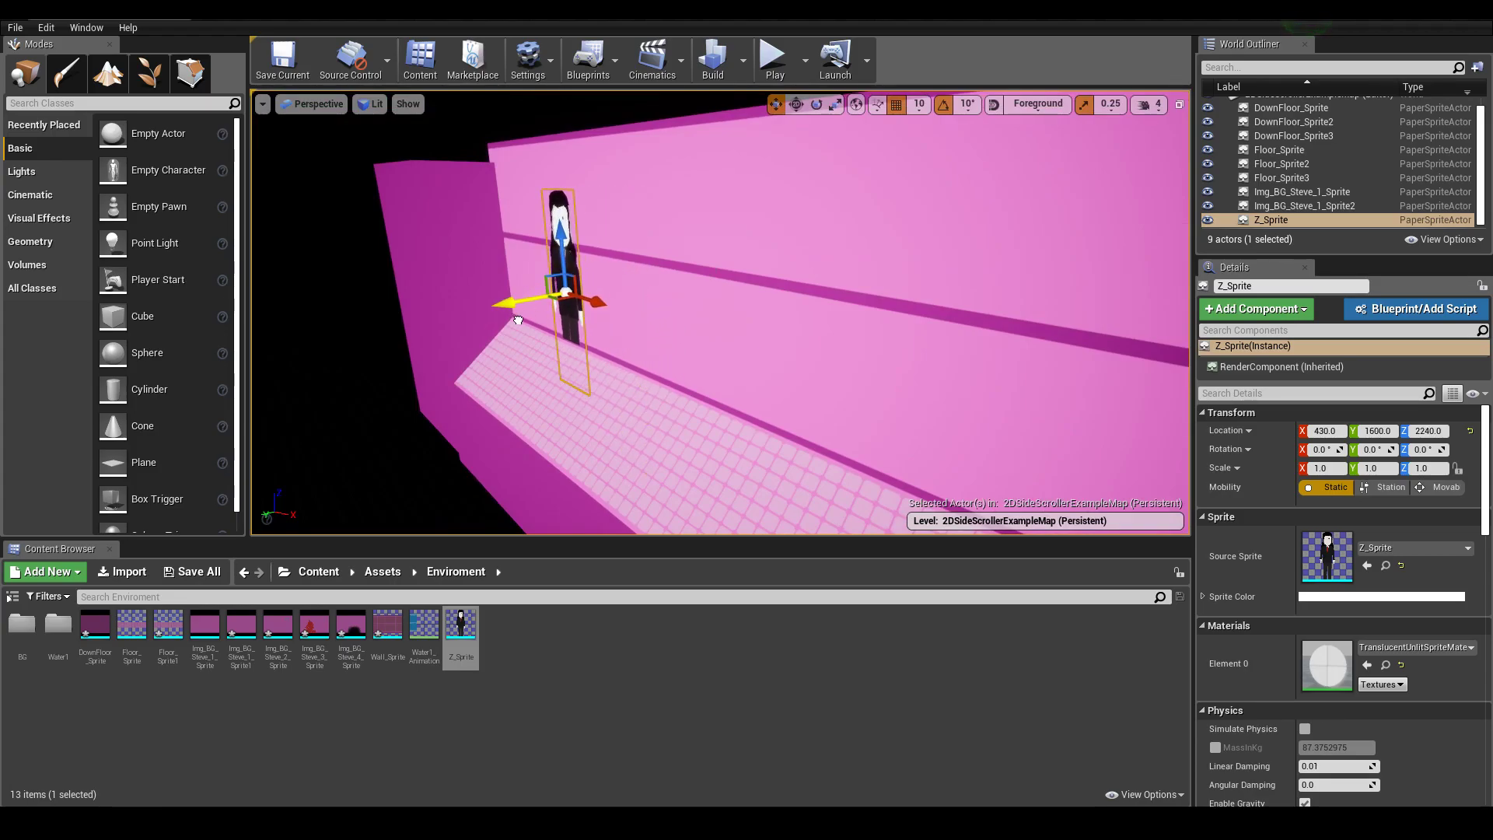
{"action": "right_click_drag", "start_coordinate": [651, 404], "coordinate": [591, 403]}
Lower Z_Sprite onto the floor and move it right to 1270, 1350, 1910.
{"action": "right_click_drag", "start_coordinate": [523, 299], "coordinate": [591, 299]}
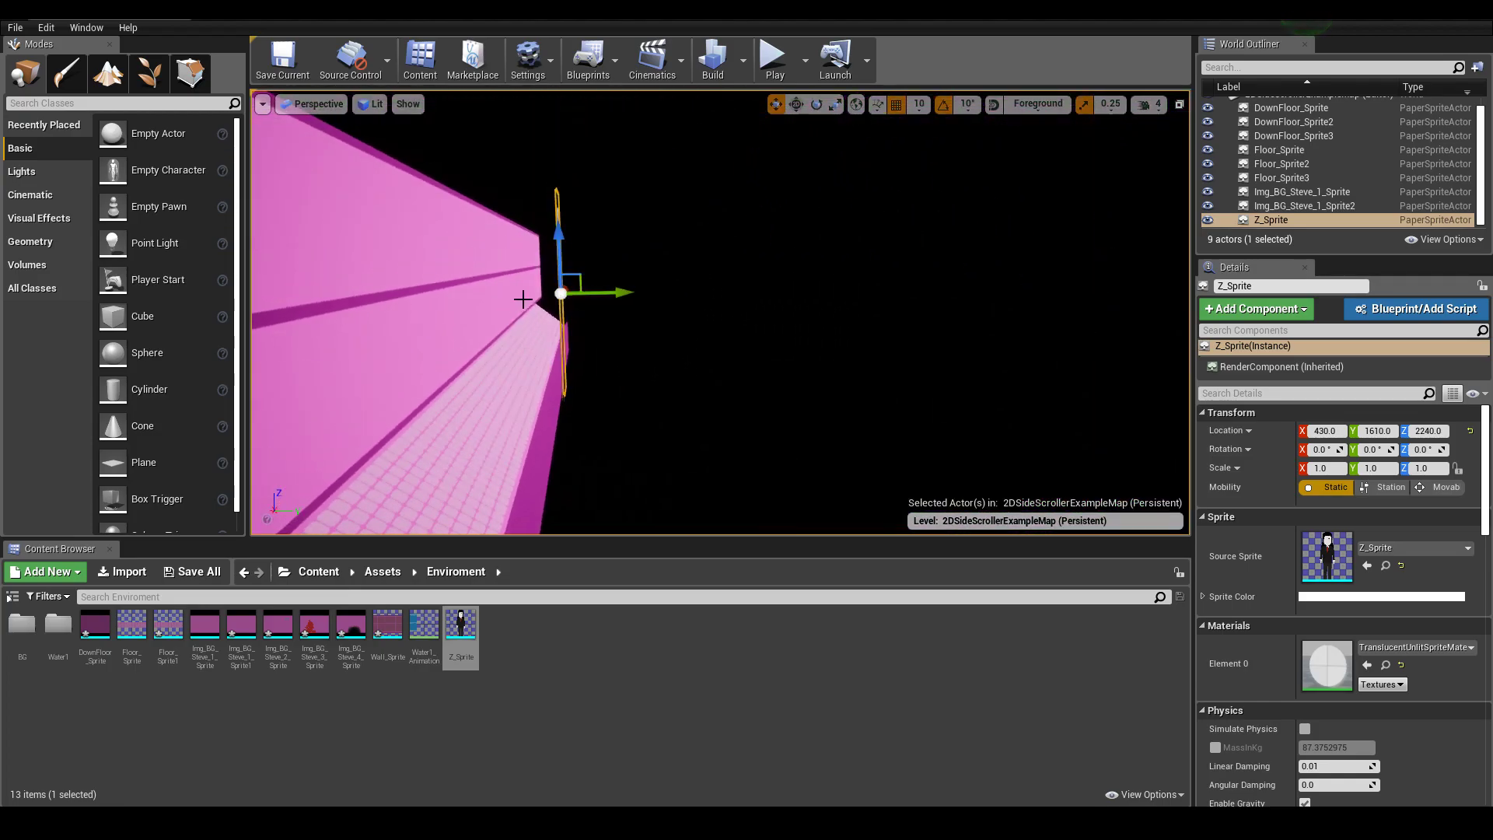
{"action": "left_click_drag", "start_coordinate": [551, 236], "coordinate": [555, 369]}
{"action": "left_click_drag", "start_coordinate": [622, 441], "coordinate": [472, 459]}
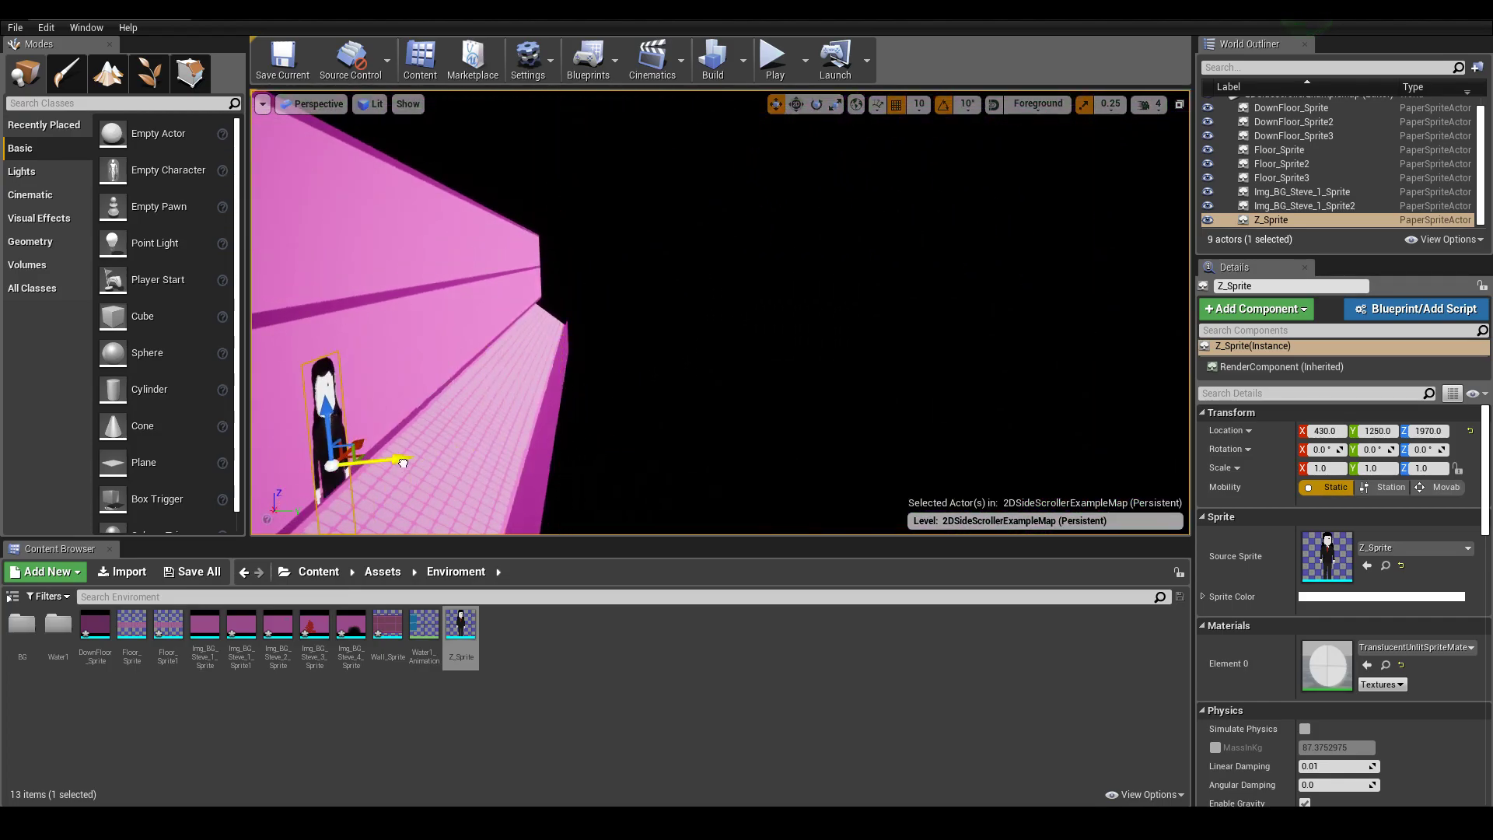
{"action": "right_click_drag", "start_coordinate": [626, 492], "coordinate": [685, 490]}
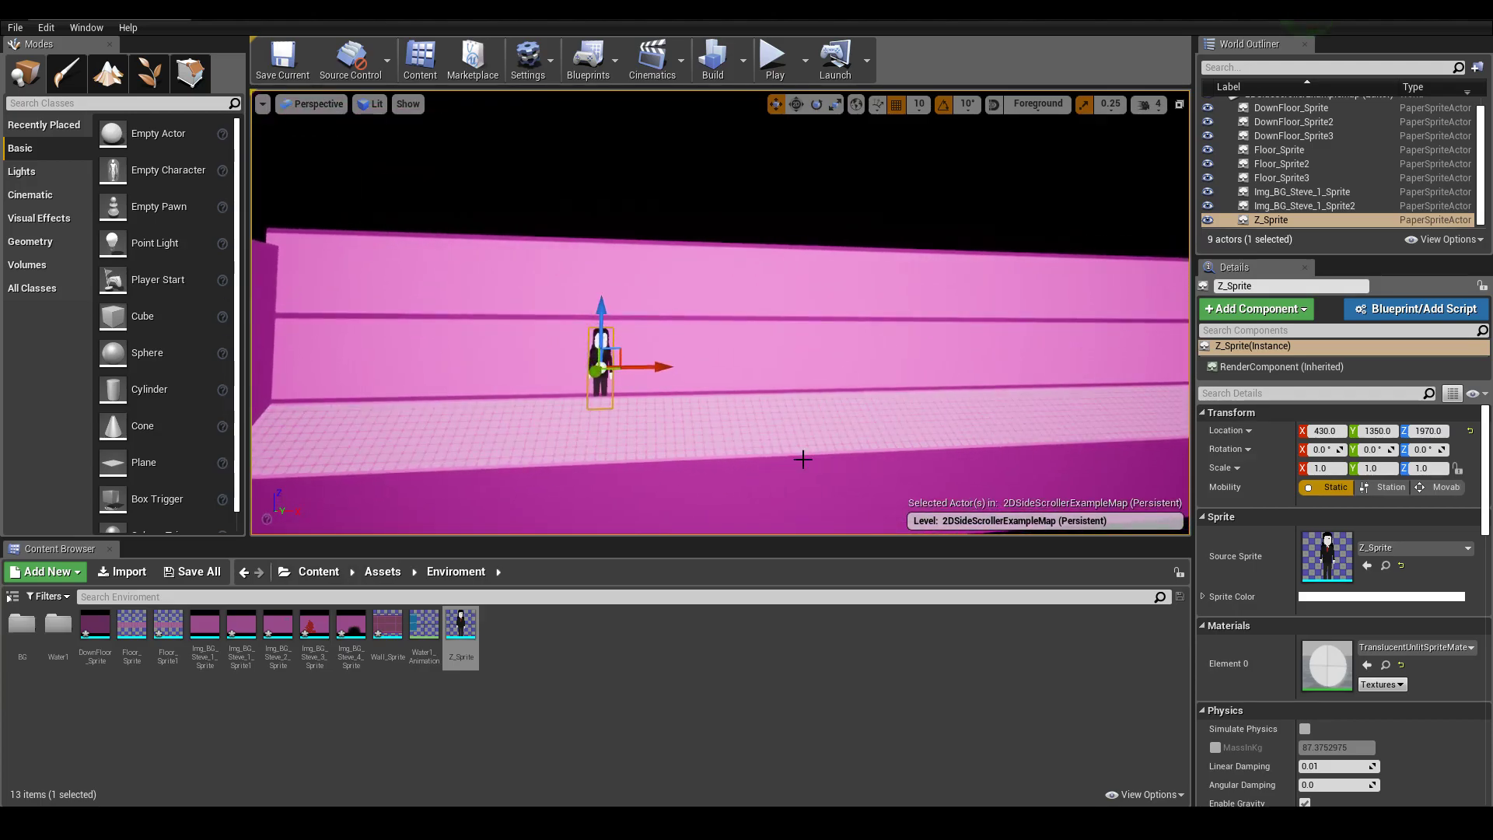
{"action": "right_click_drag", "start_coordinate": [800, 456], "coordinate": [770, 459]}
{"action": "left_click_drag", "start_coordinate": [637, 289], "coordinate": [638, 299]}
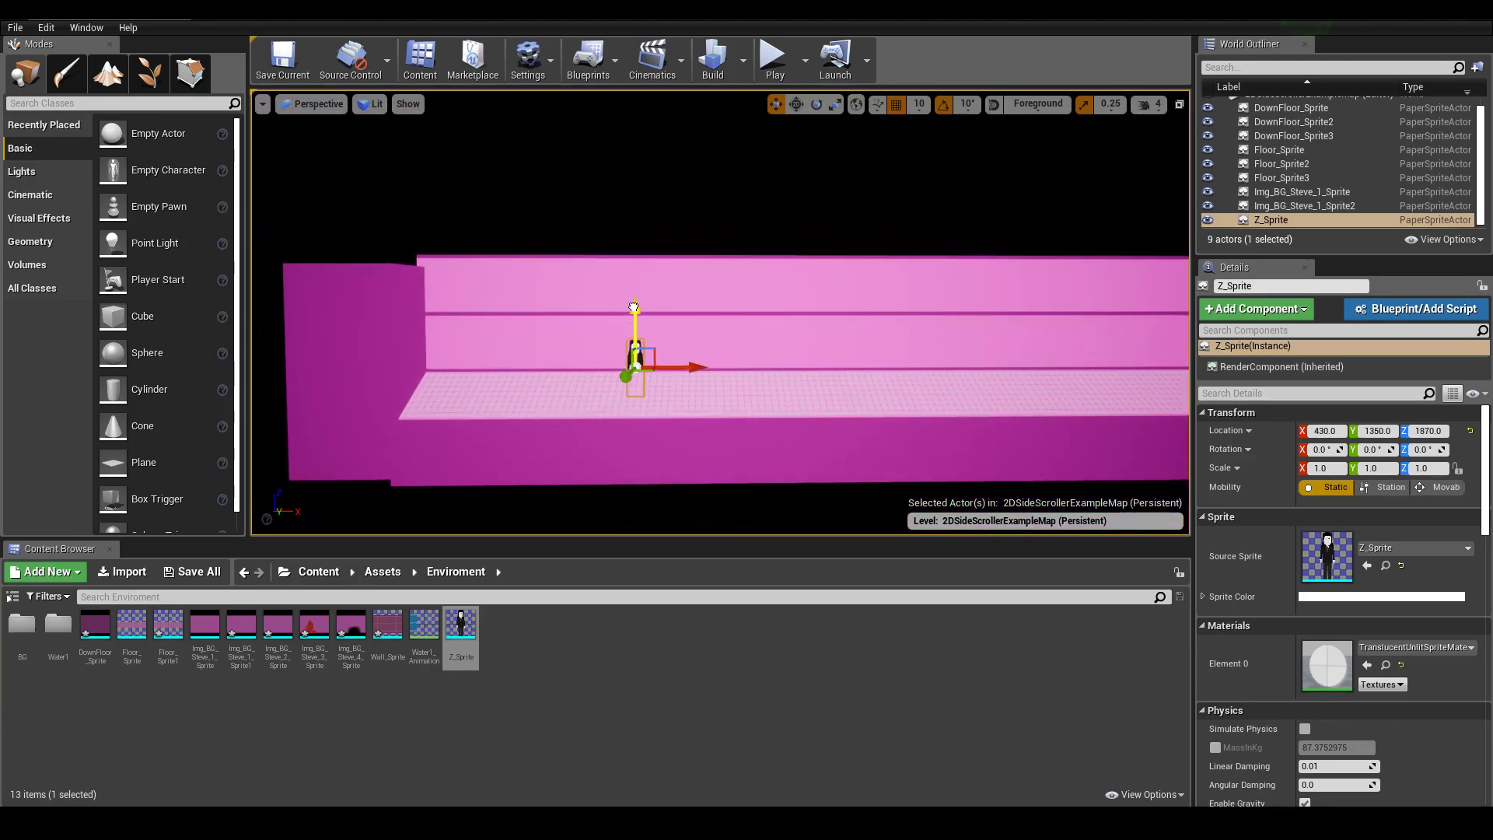
{"action": "left_click_drag", "start_coordinate": [704, 362], "coordinate": [831, 362]}
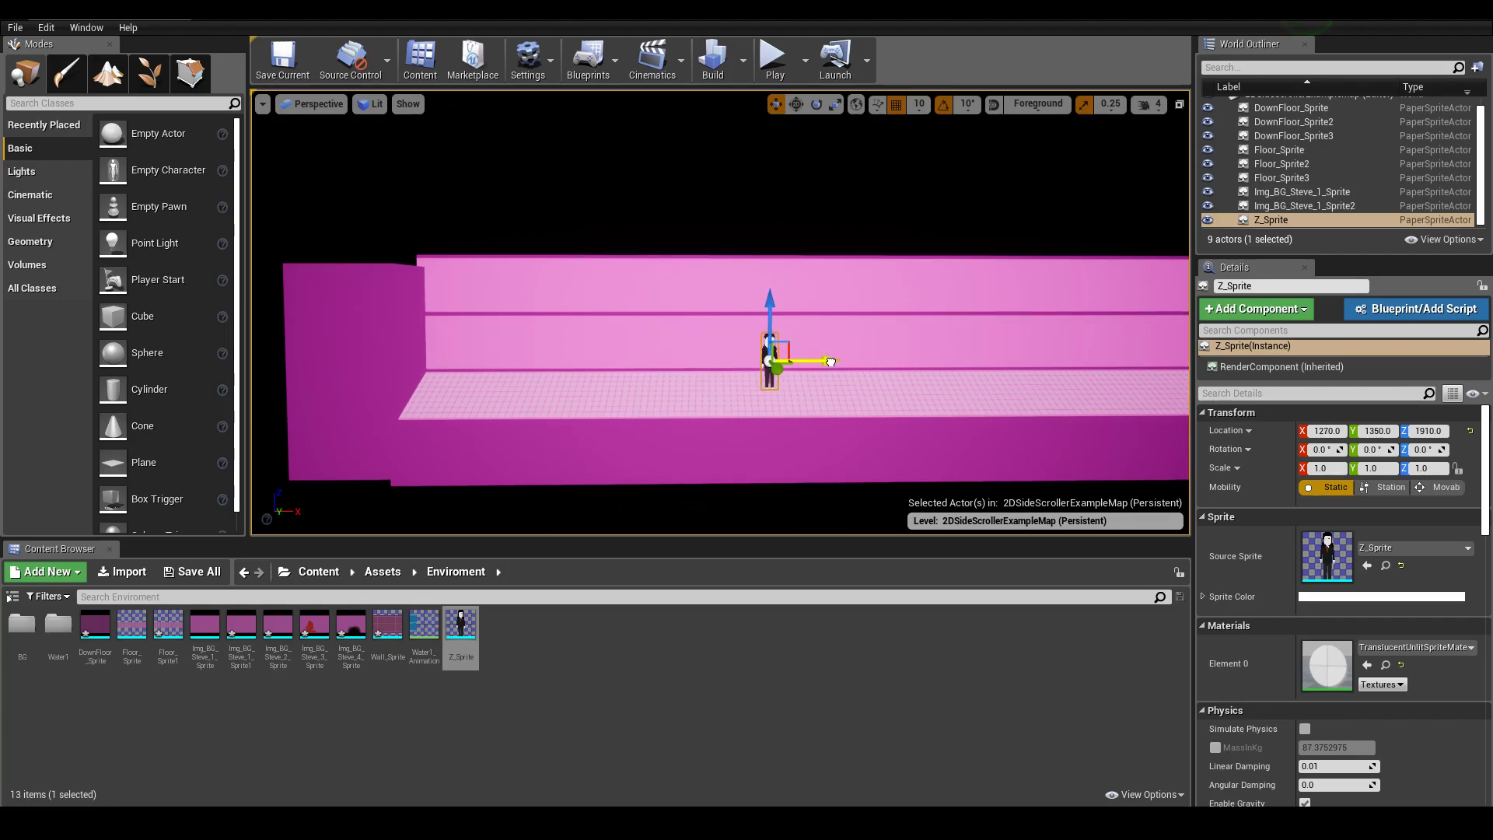
{"action": "left_click", "coordinate": [804, 508]}
{"action": "right_click_drag", "start_coordinate": [780, 443], "coordinate": [684, 447]}
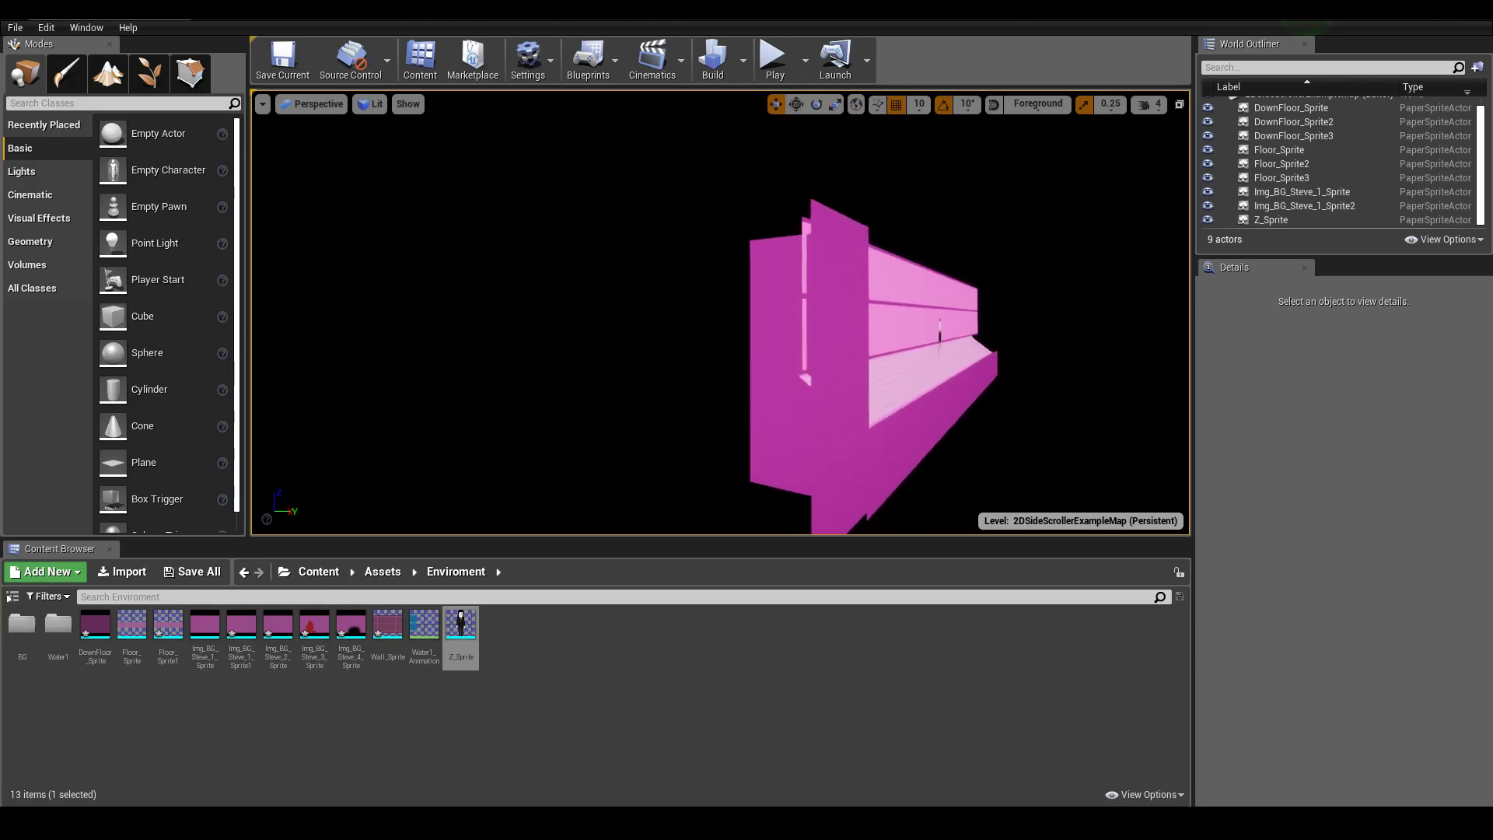
{"action": "right_click_drag", "start_coordinate": [850, 366], "coordinate": [778, 369]}
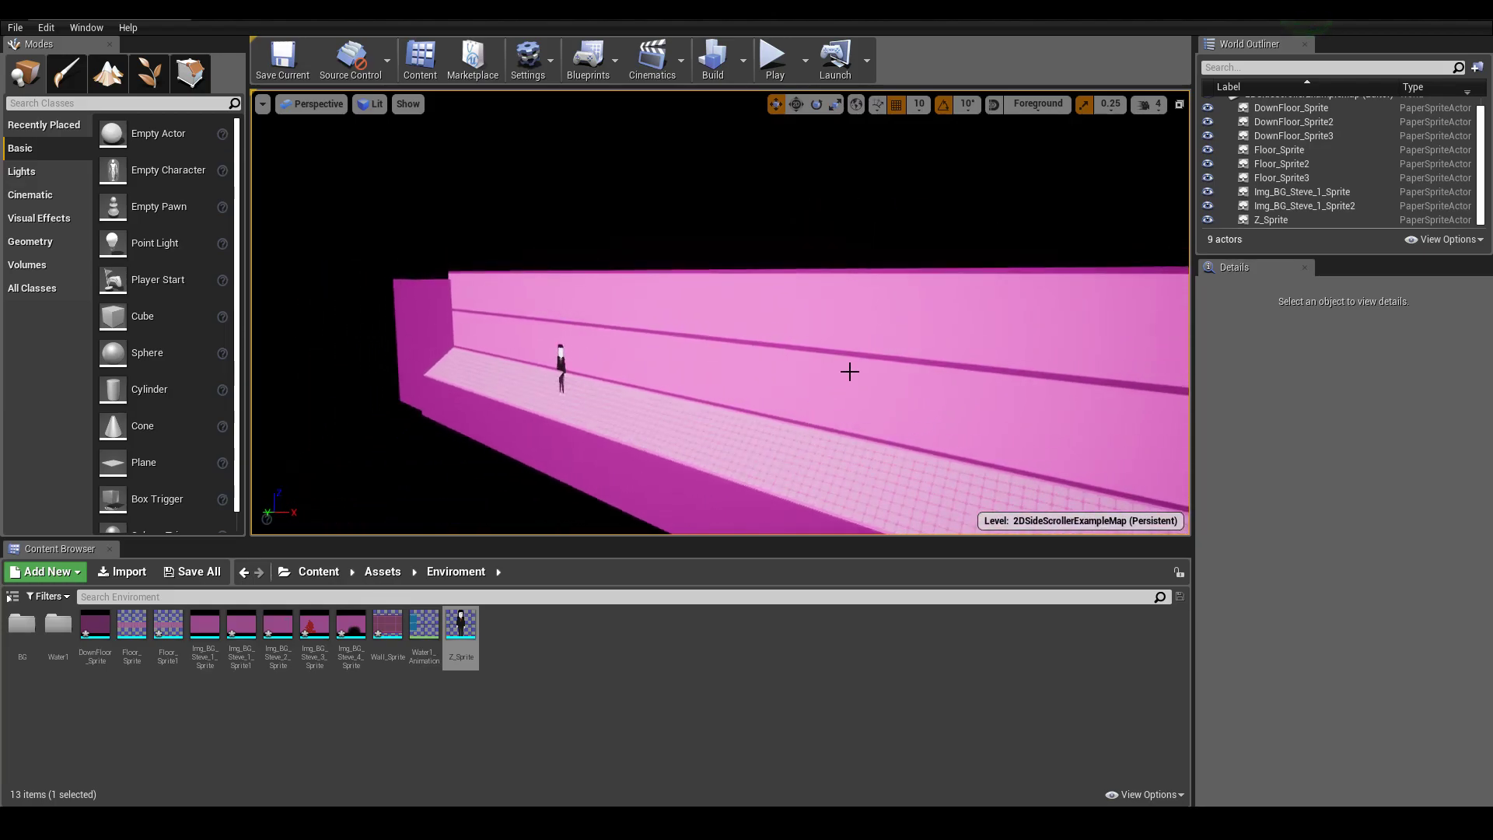
{"action": "scroll", "coordinate": [507, 414], "scroll_direction": "up", "scroll_amount": 5}
{"action": "right_click_drag", "start_coordinate": [508, 414], "coordinate": [497, 451]}
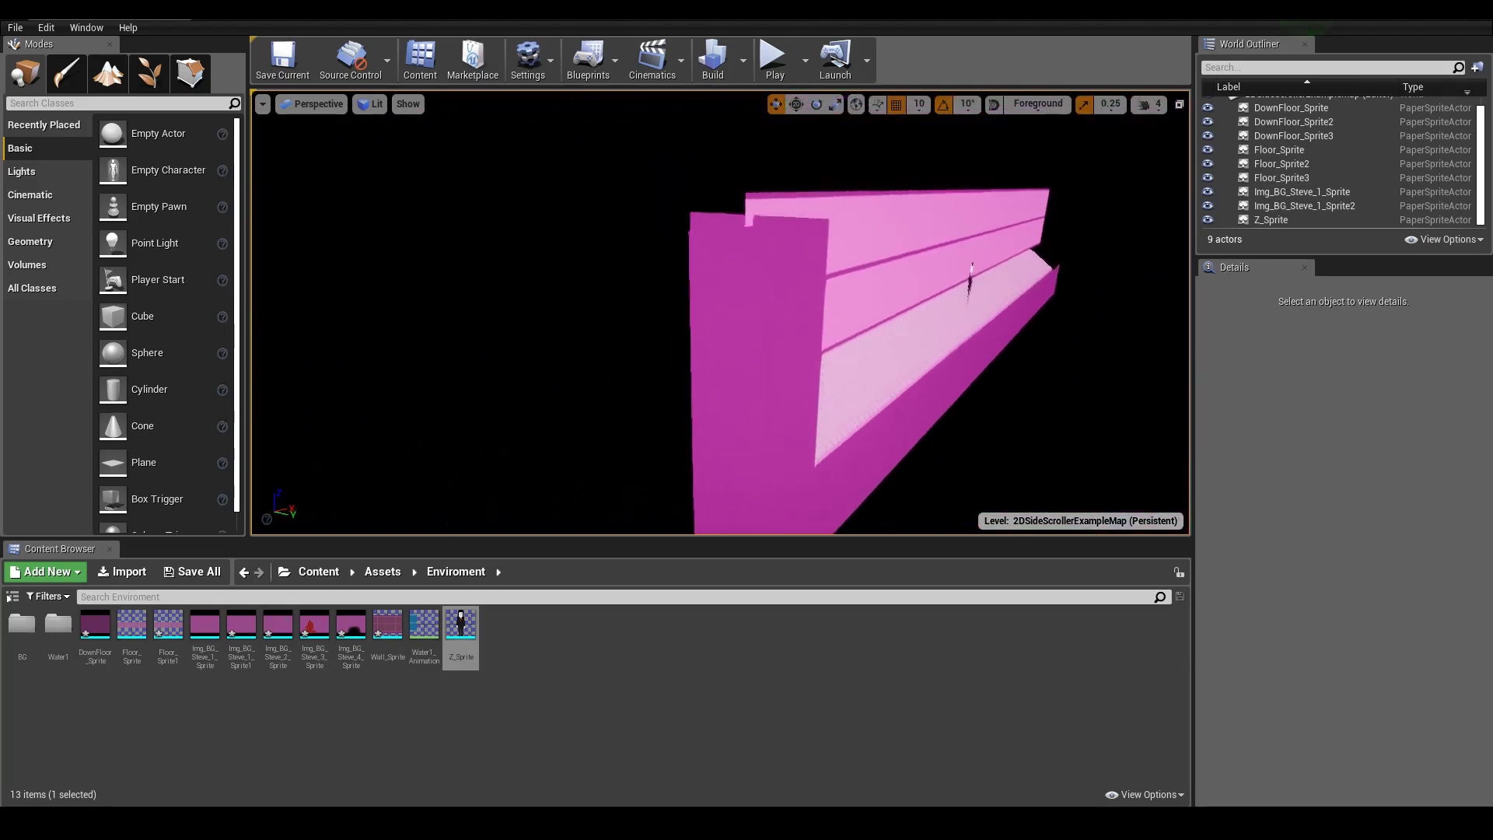
{"action": "right_click_drag", "start_coordinate": [877, 257], "coordinate": [825, 265]}
{"action": "left_click", "coordinate": [978, 287]}
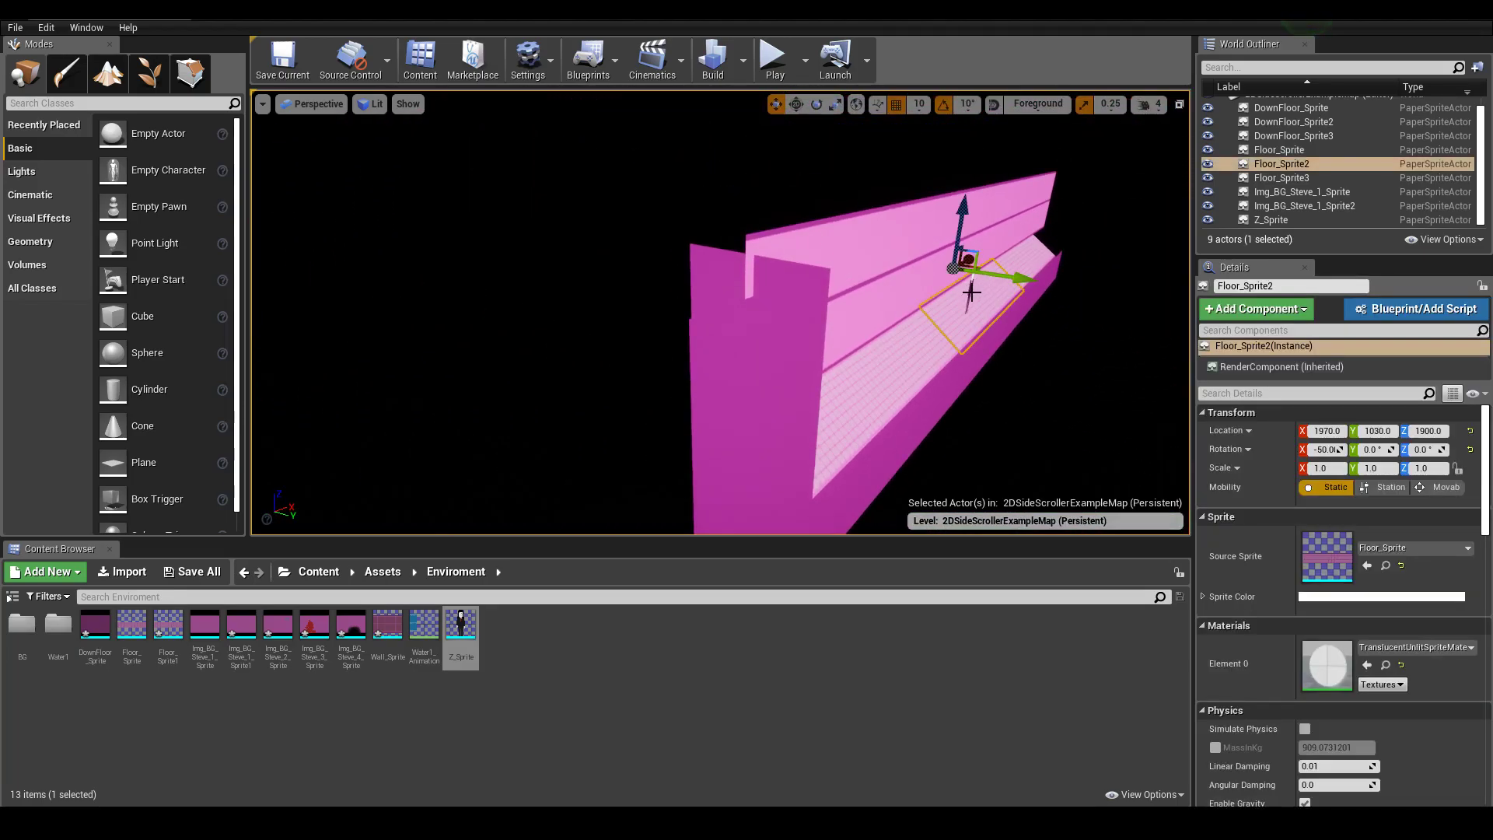
{"action": "left_click", "coordinate": [988, 398]}
{"action": "right_click_drag", "start_coordinate": [988, 399], "coordinate": [991, 316]}
{"action": "left_click", "coordinate": [934, 276]}
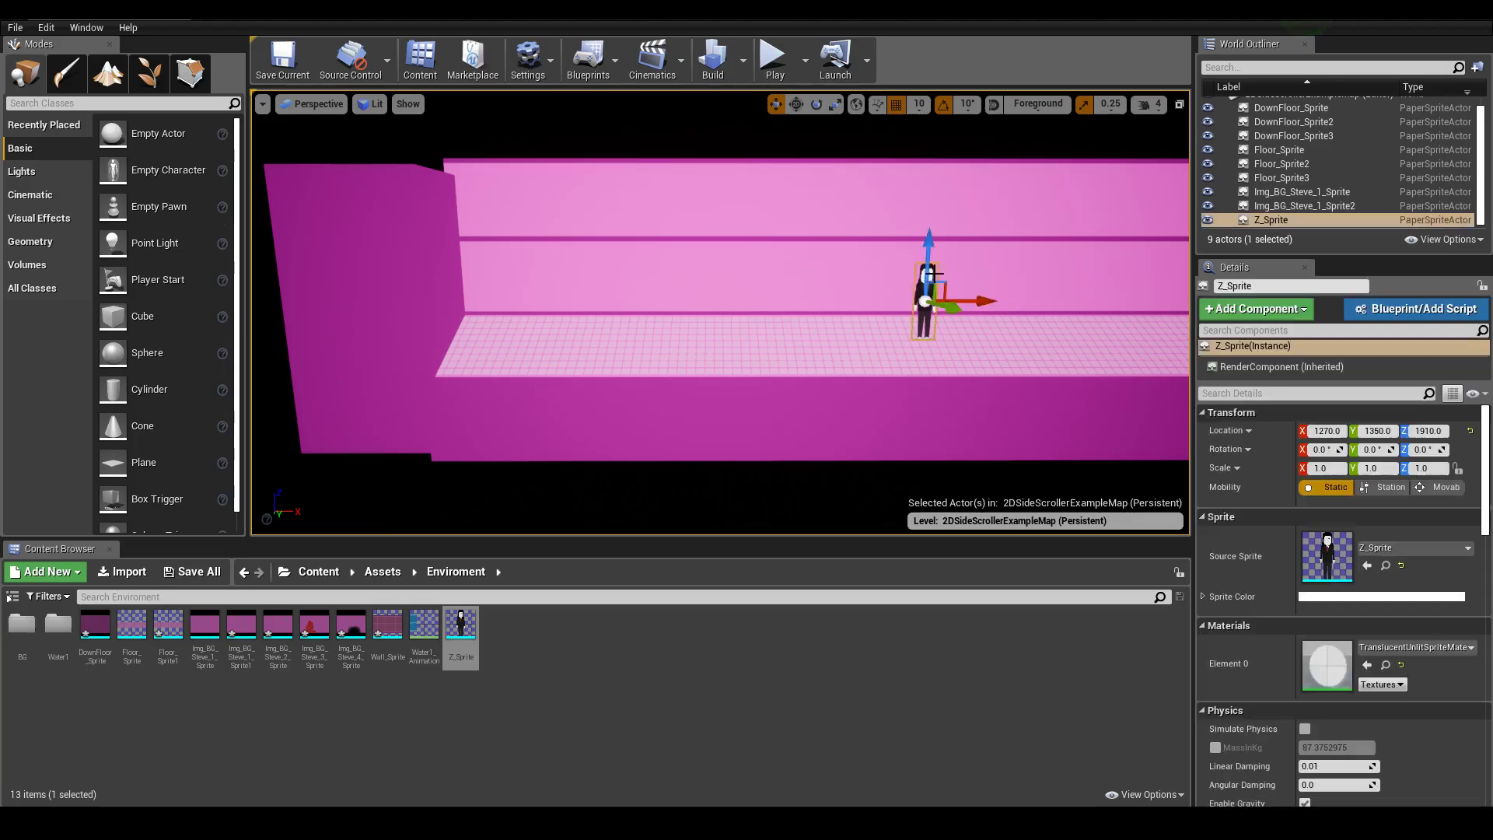
Delete Z_Sprite from the level, leaving eight actors, and select its Content Browser asset.
{"action": "key", "text": "Delete"}
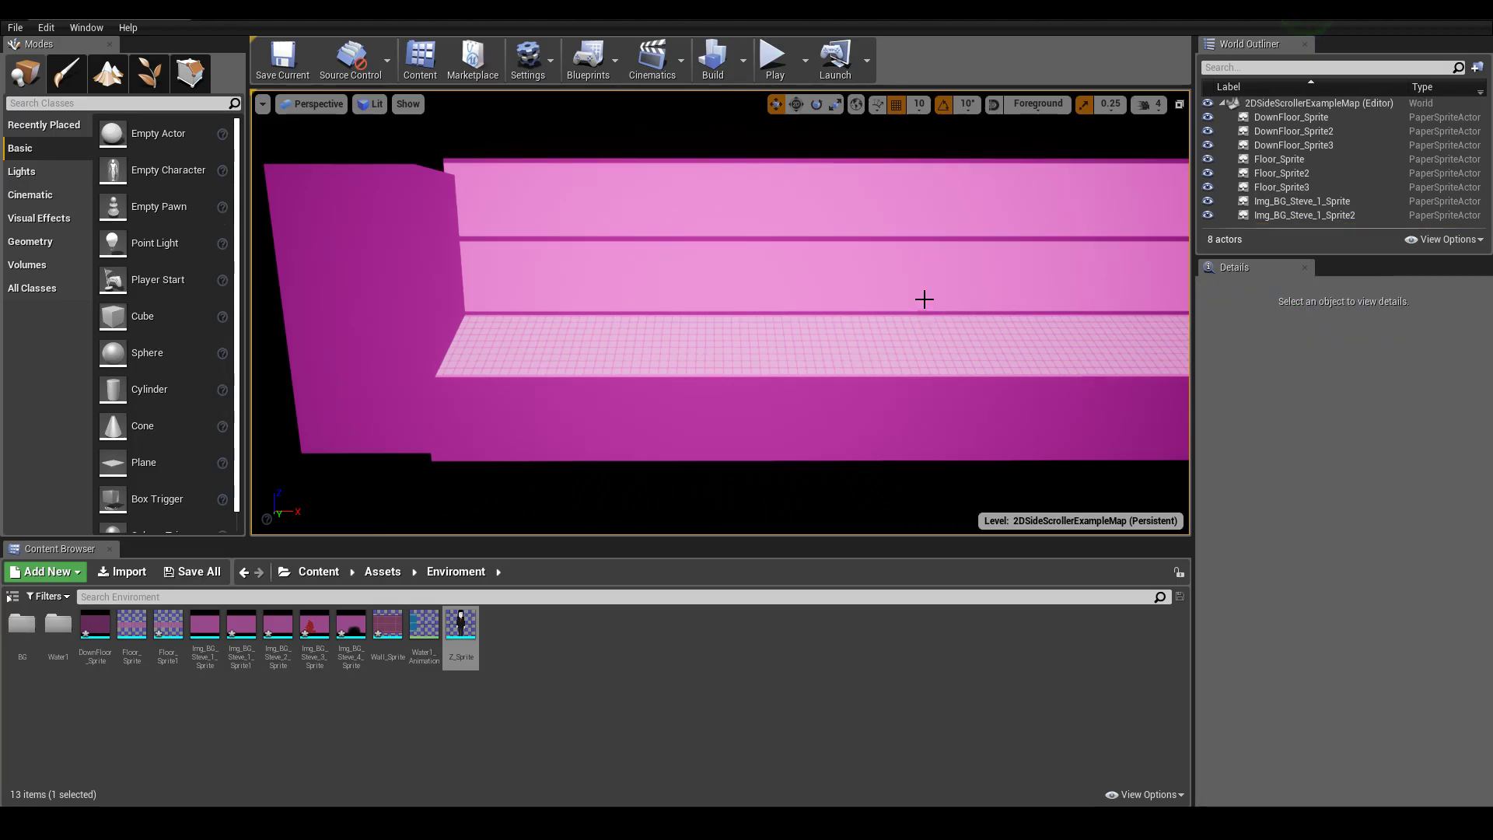
{"action": "scroll", "coordinate": [924, 300], "scroll_direction": "down", "scroll_amount": 2}
{"action": "scroll", "coordinate": [913, 346], "scroll_direction": "up", "scroll_amount": 1}
{"action": "scroll", "coordinate": [934, 237], "scroll_direction": "down", "scroll_amount": 2}
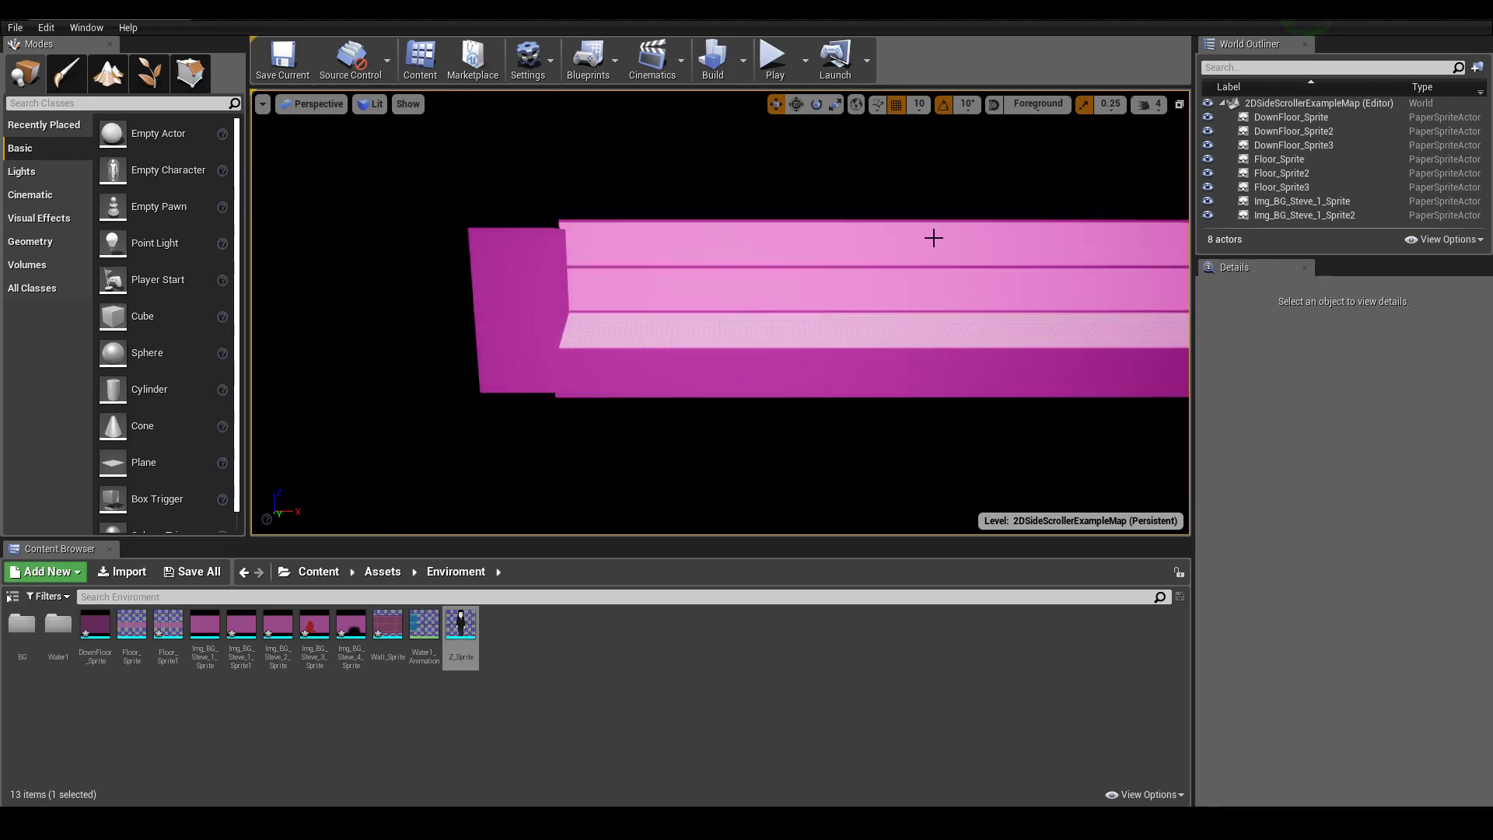
{"action": "right_click_drag", "start_coordinate": [1015, 227], "coordinate": [967, 209]}
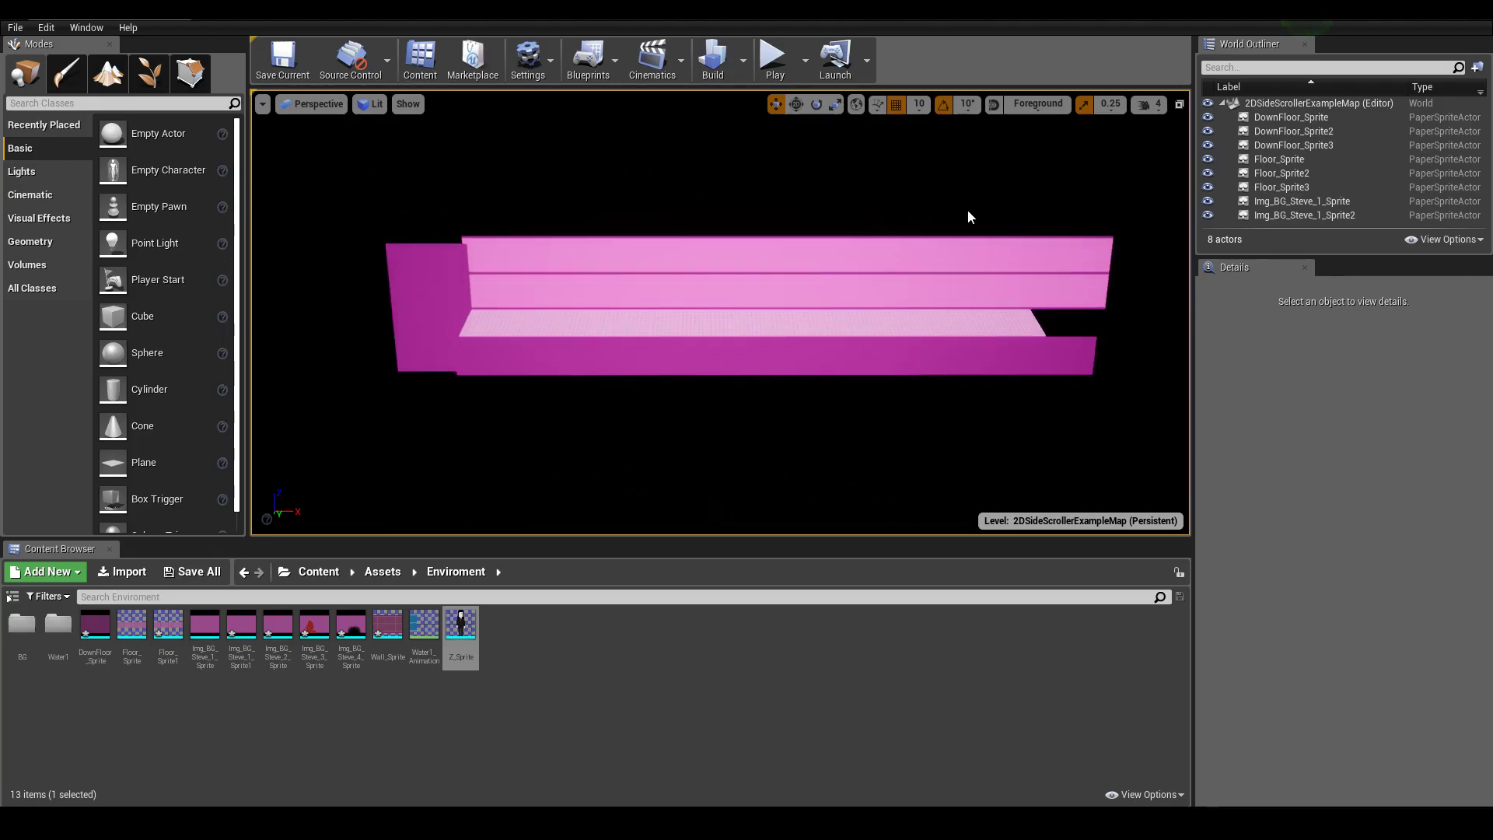
{"action": "left_click", "coordinate": [286, 56]}
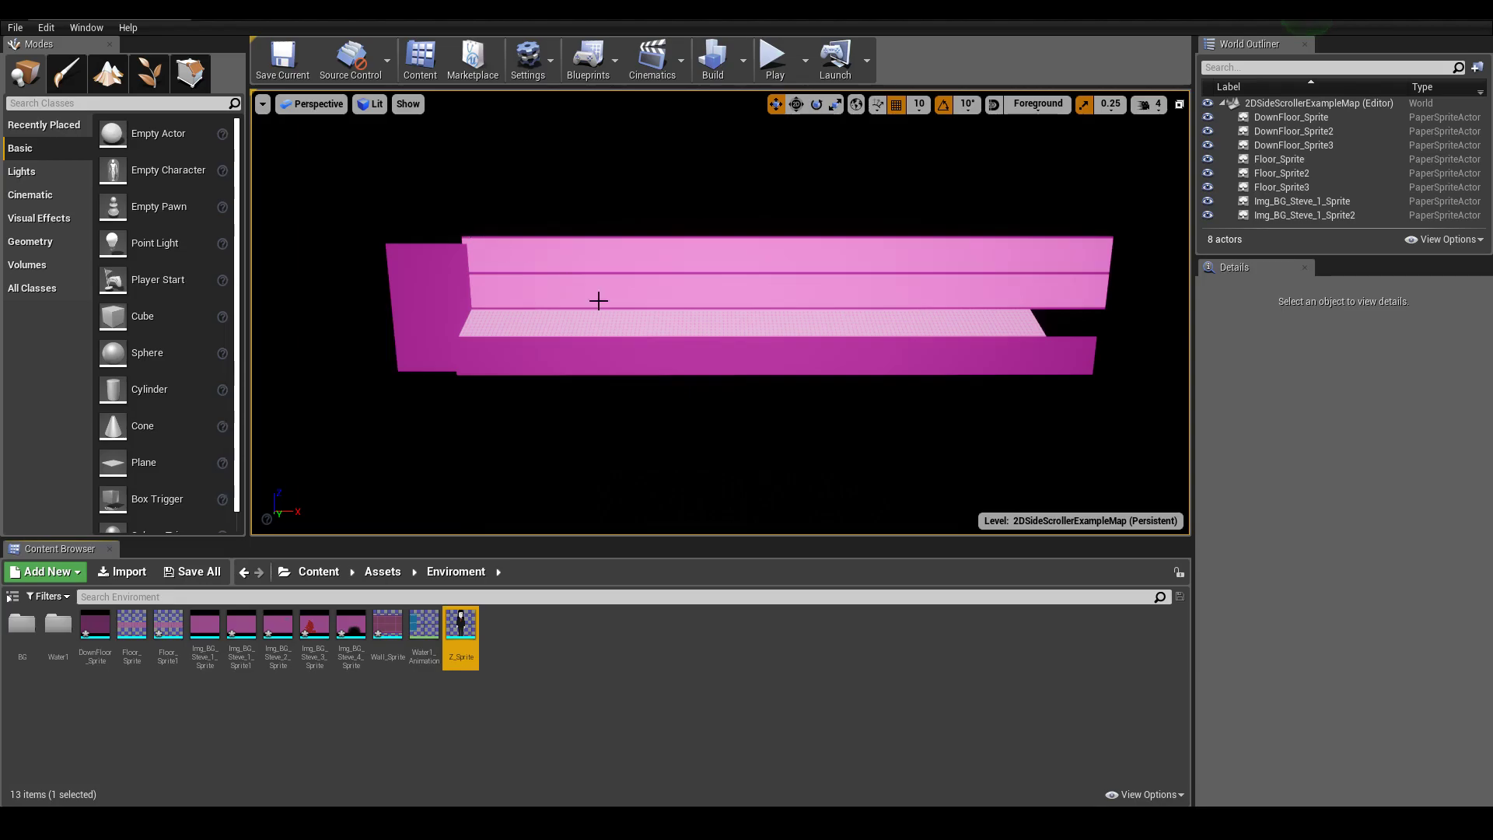